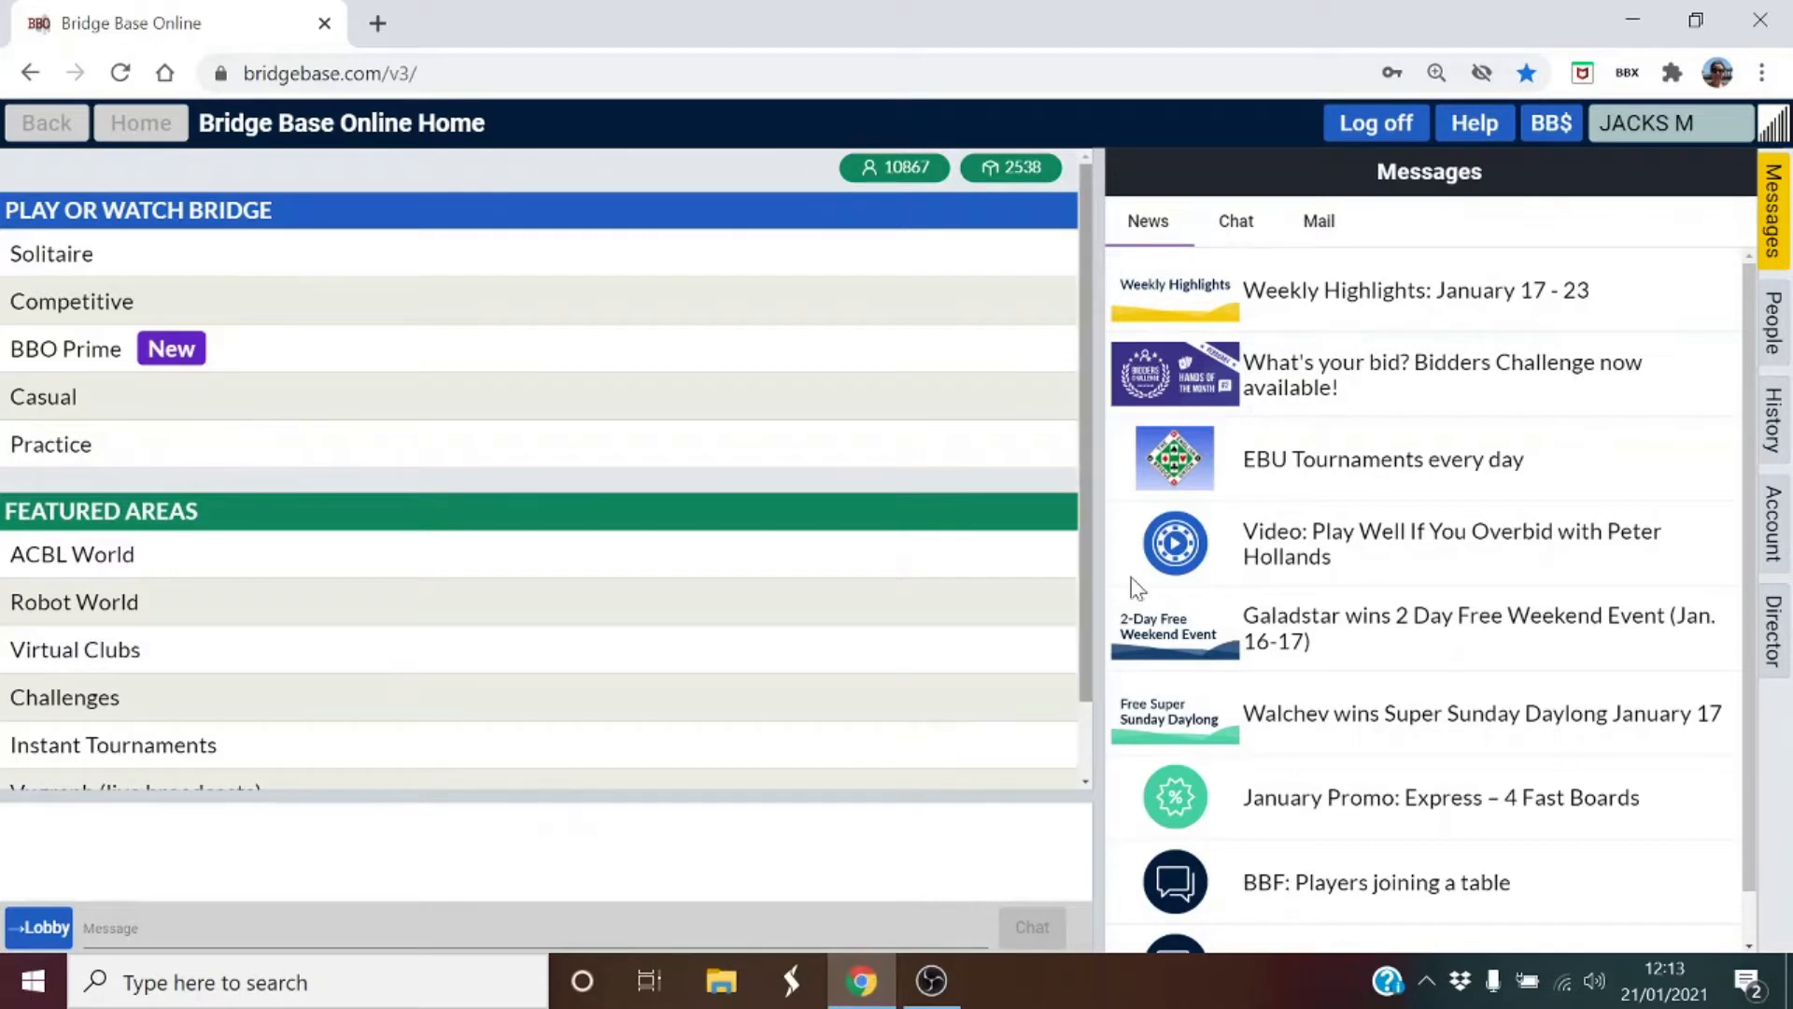
Open the Hand editor from the deal archive of the account.
click(1774, 524)
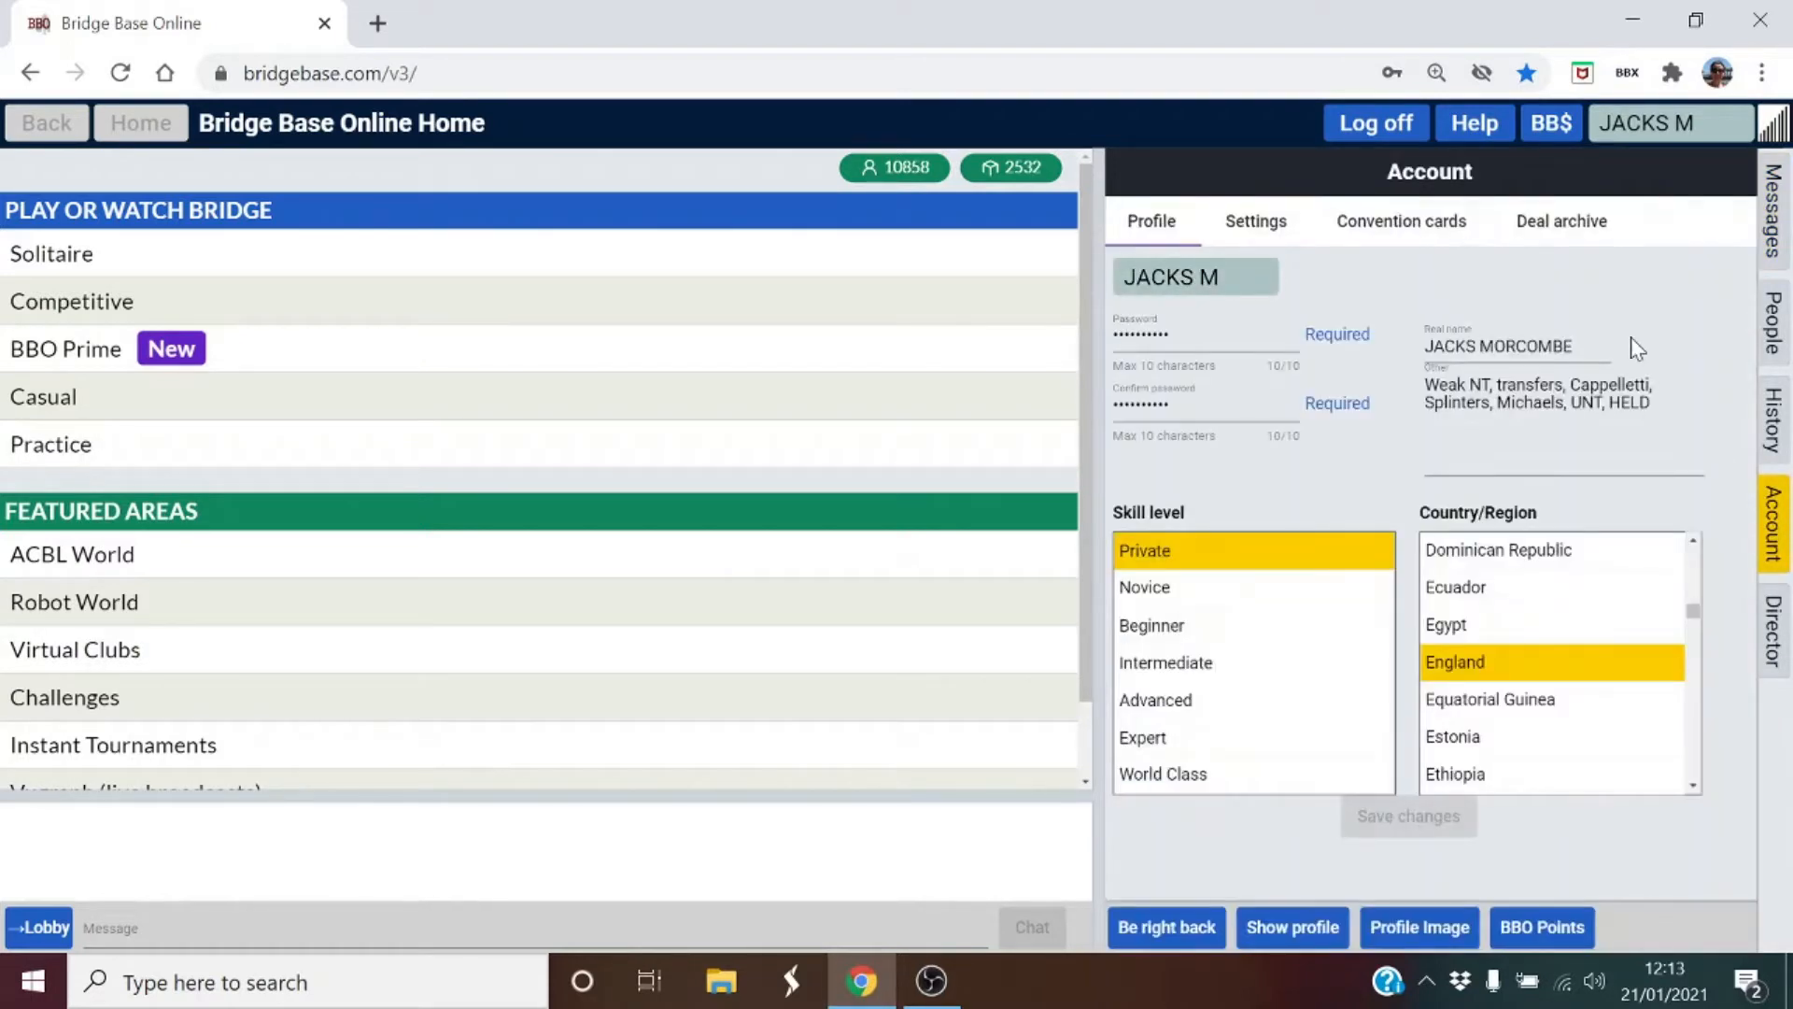
click(1567, 230)
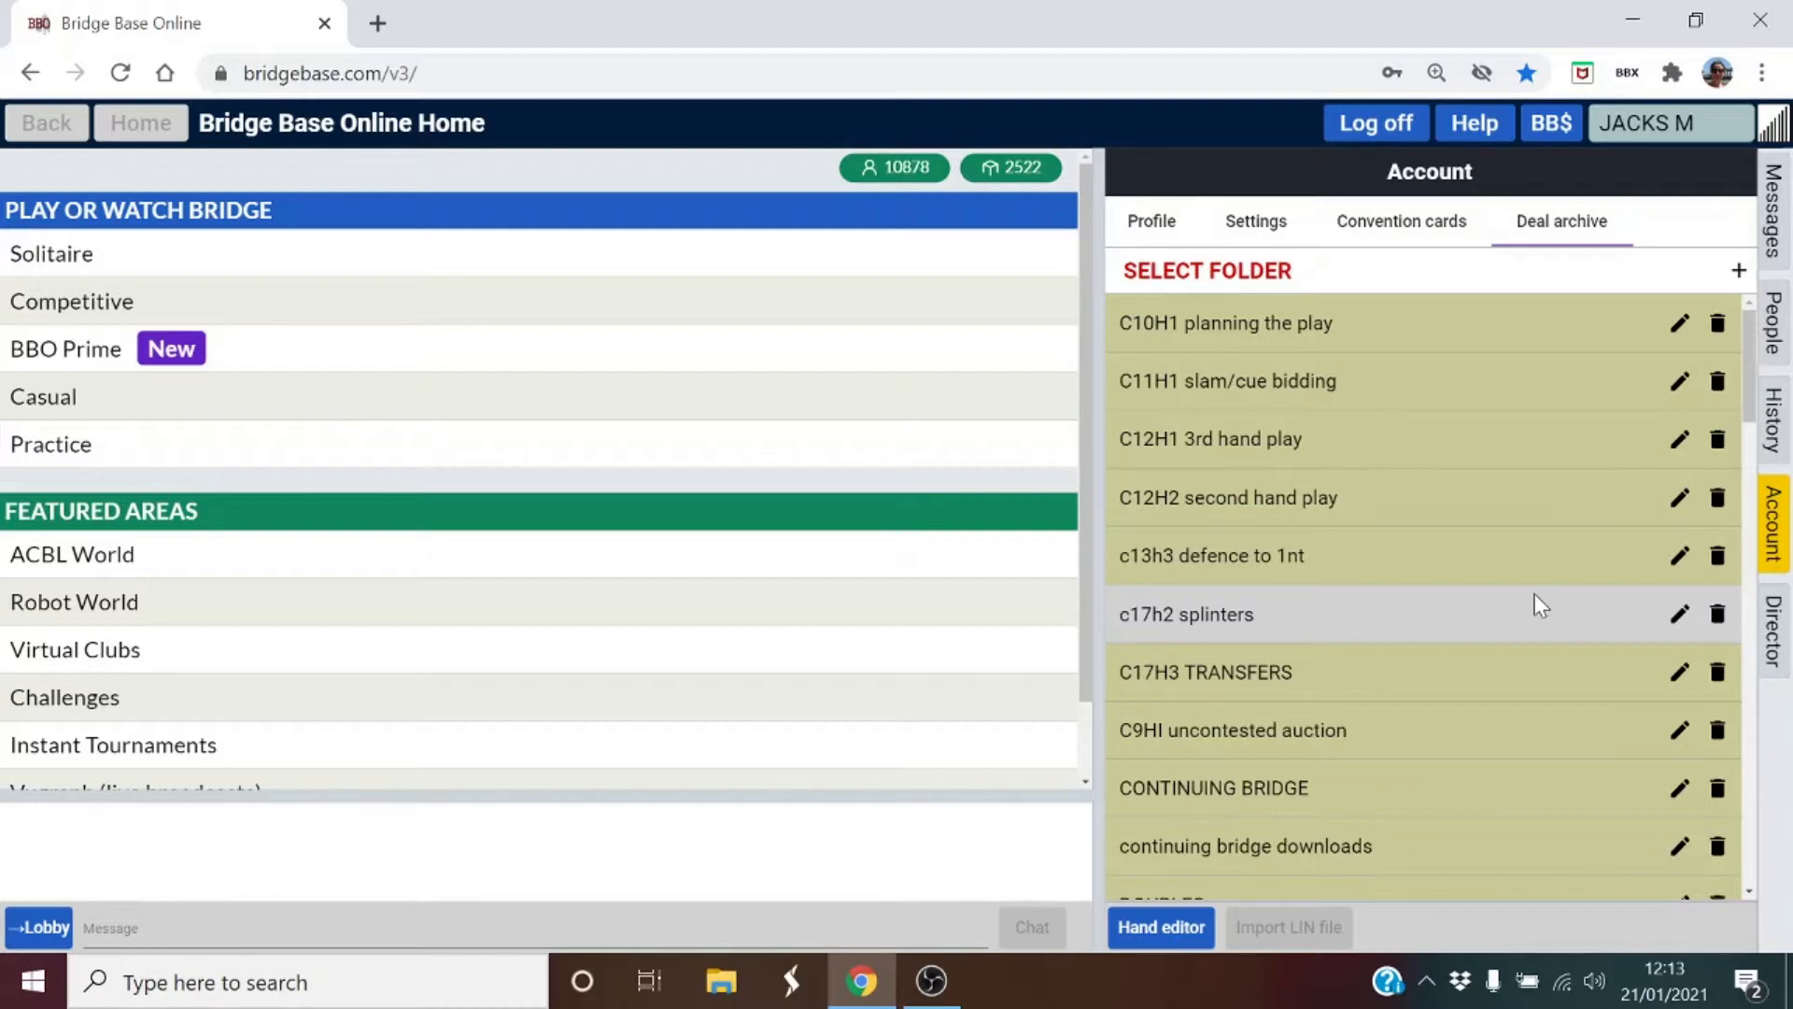
click(1192, 942)
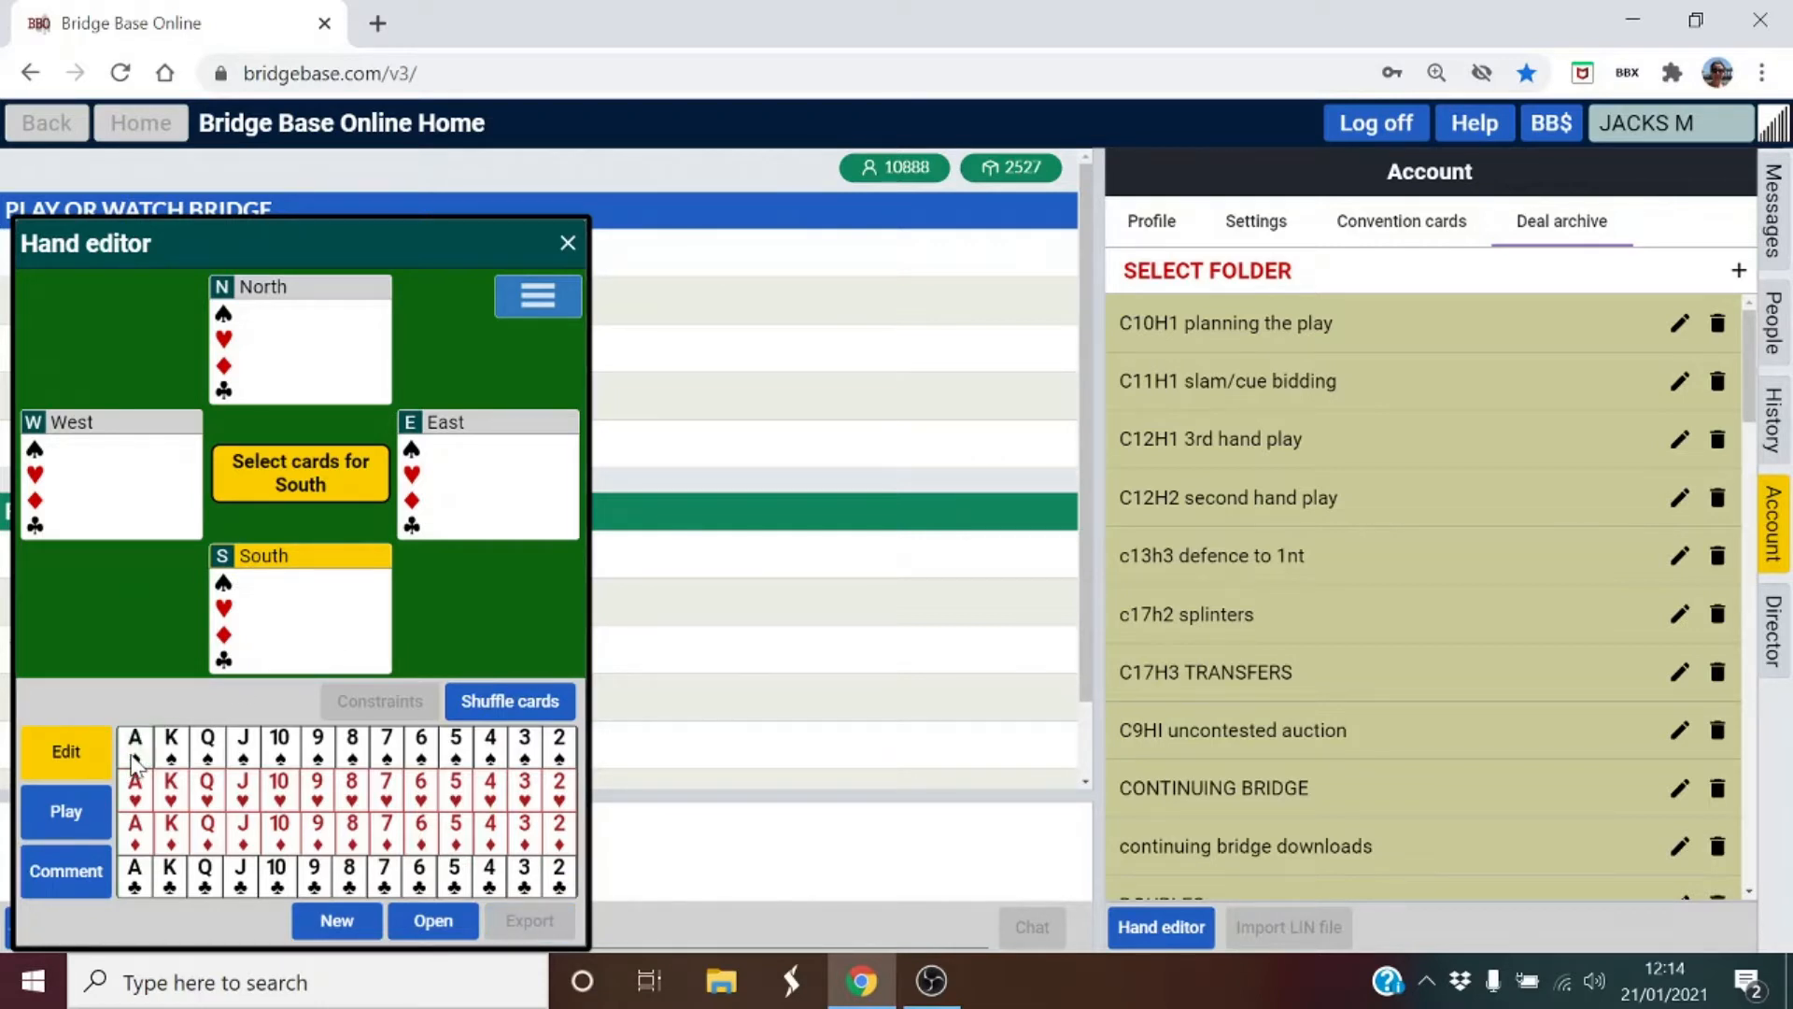
Deal South the spades A, 8, 2 and the hearts Q, J, 10, 8, 3.
click(352, 752)
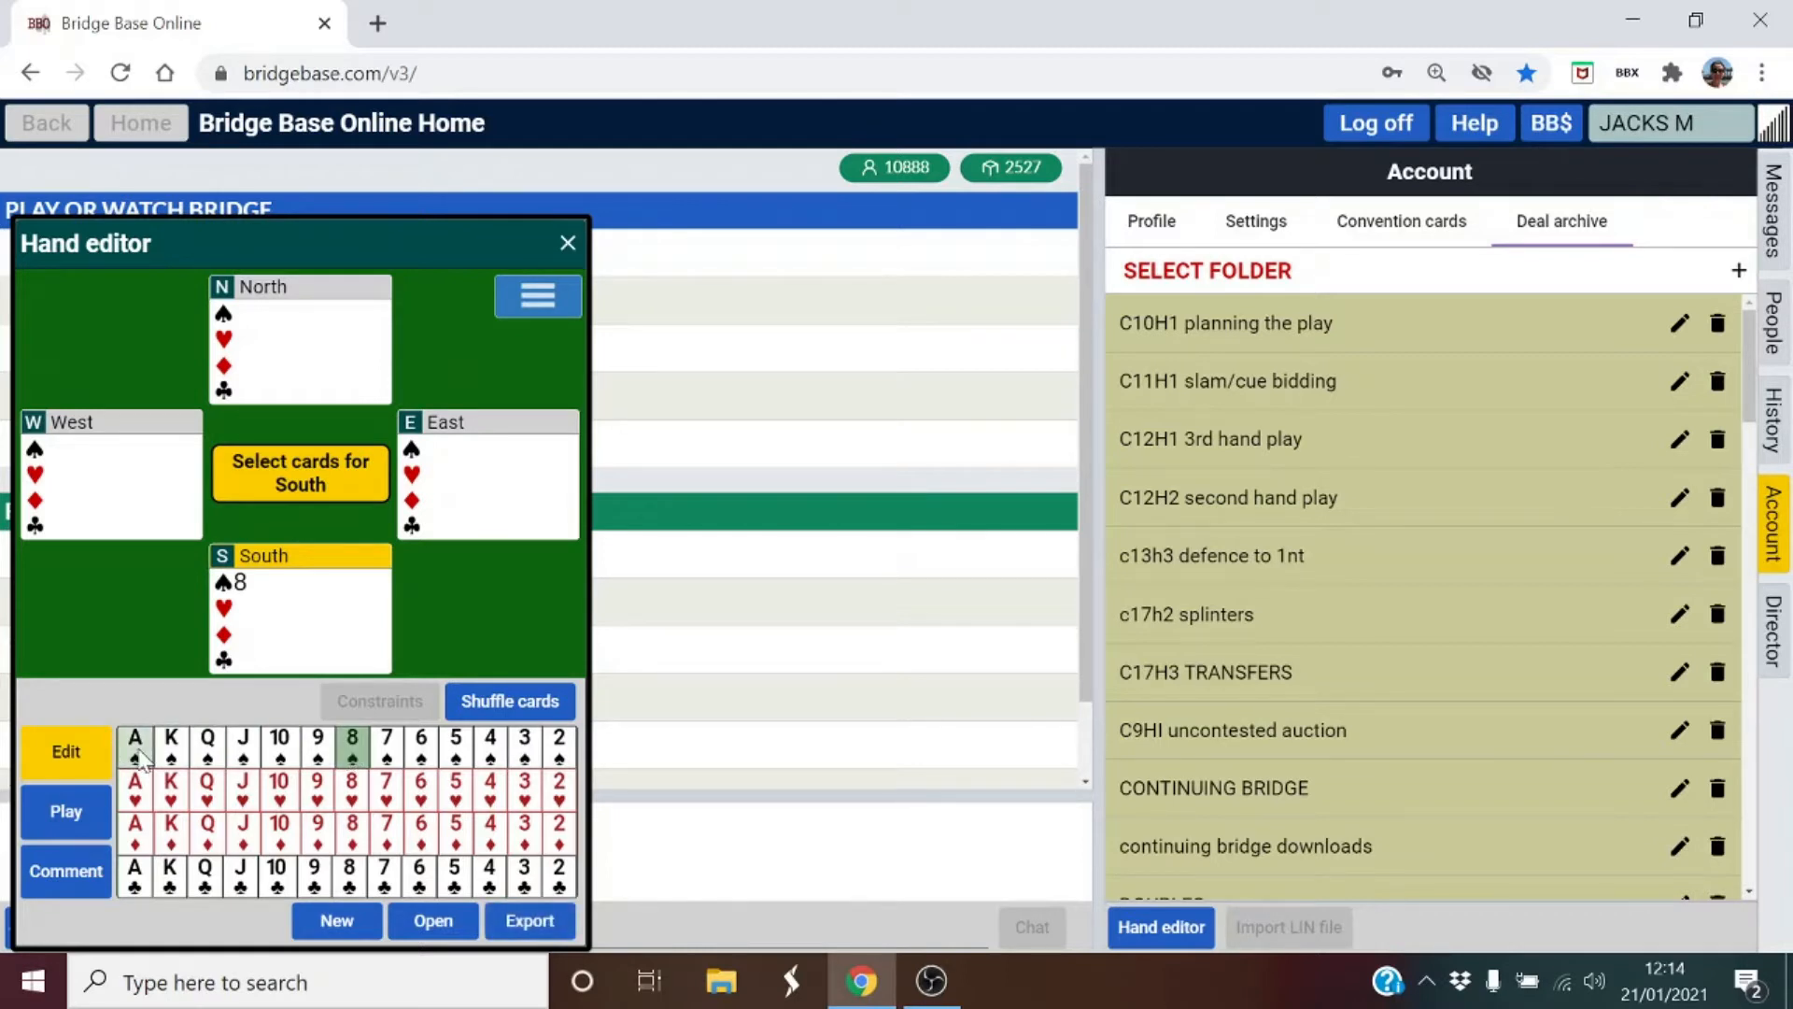
click(137, 748)
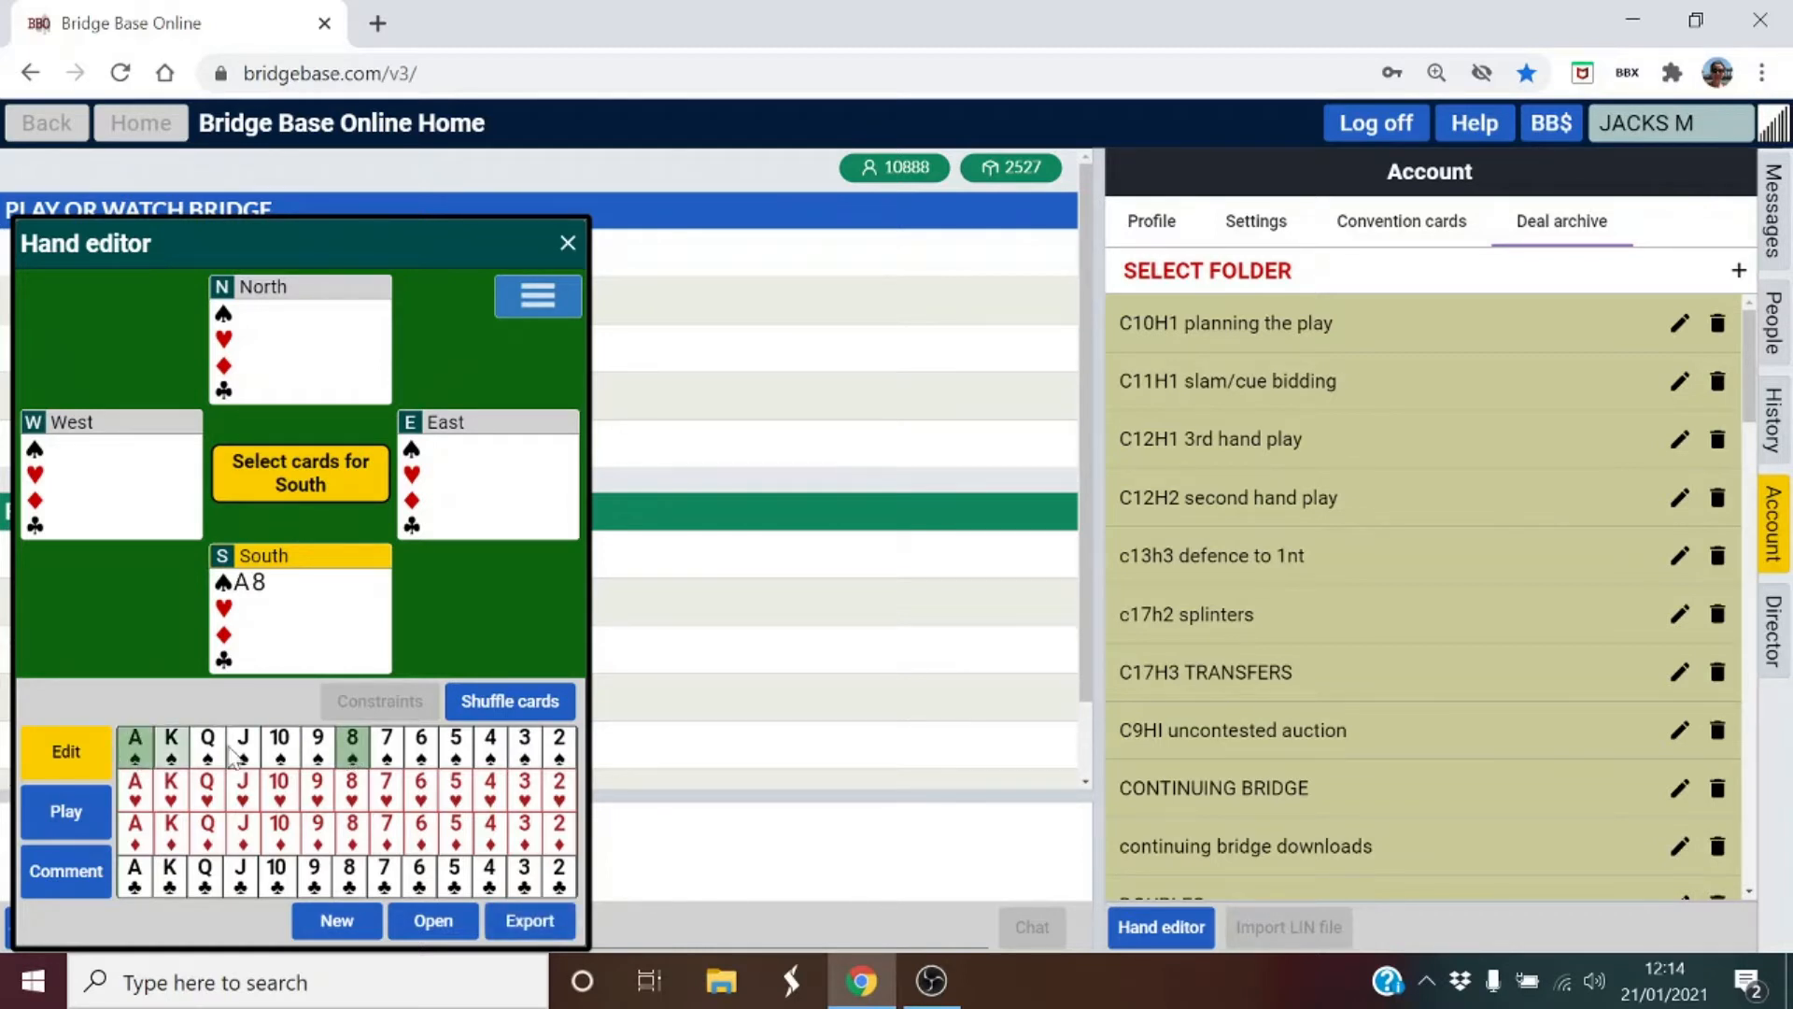
click(561, 747)
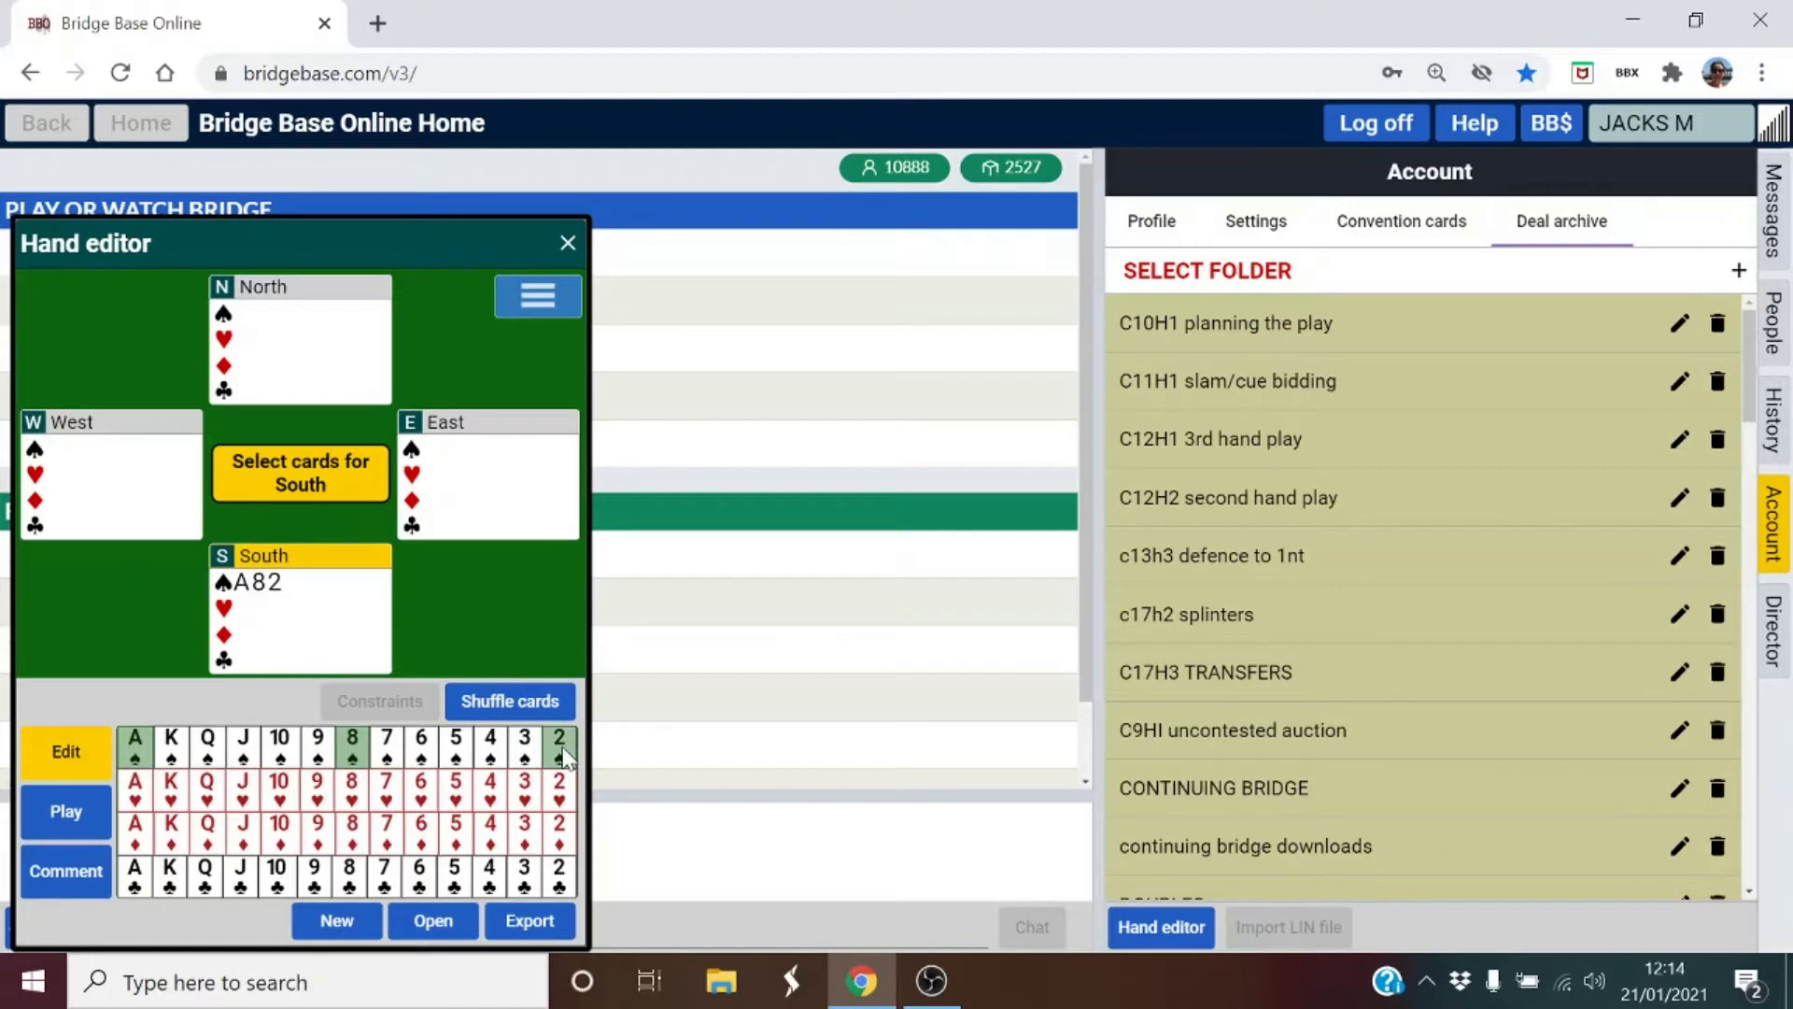
click(207, 788)
click(239, 788)
click(278, 795)
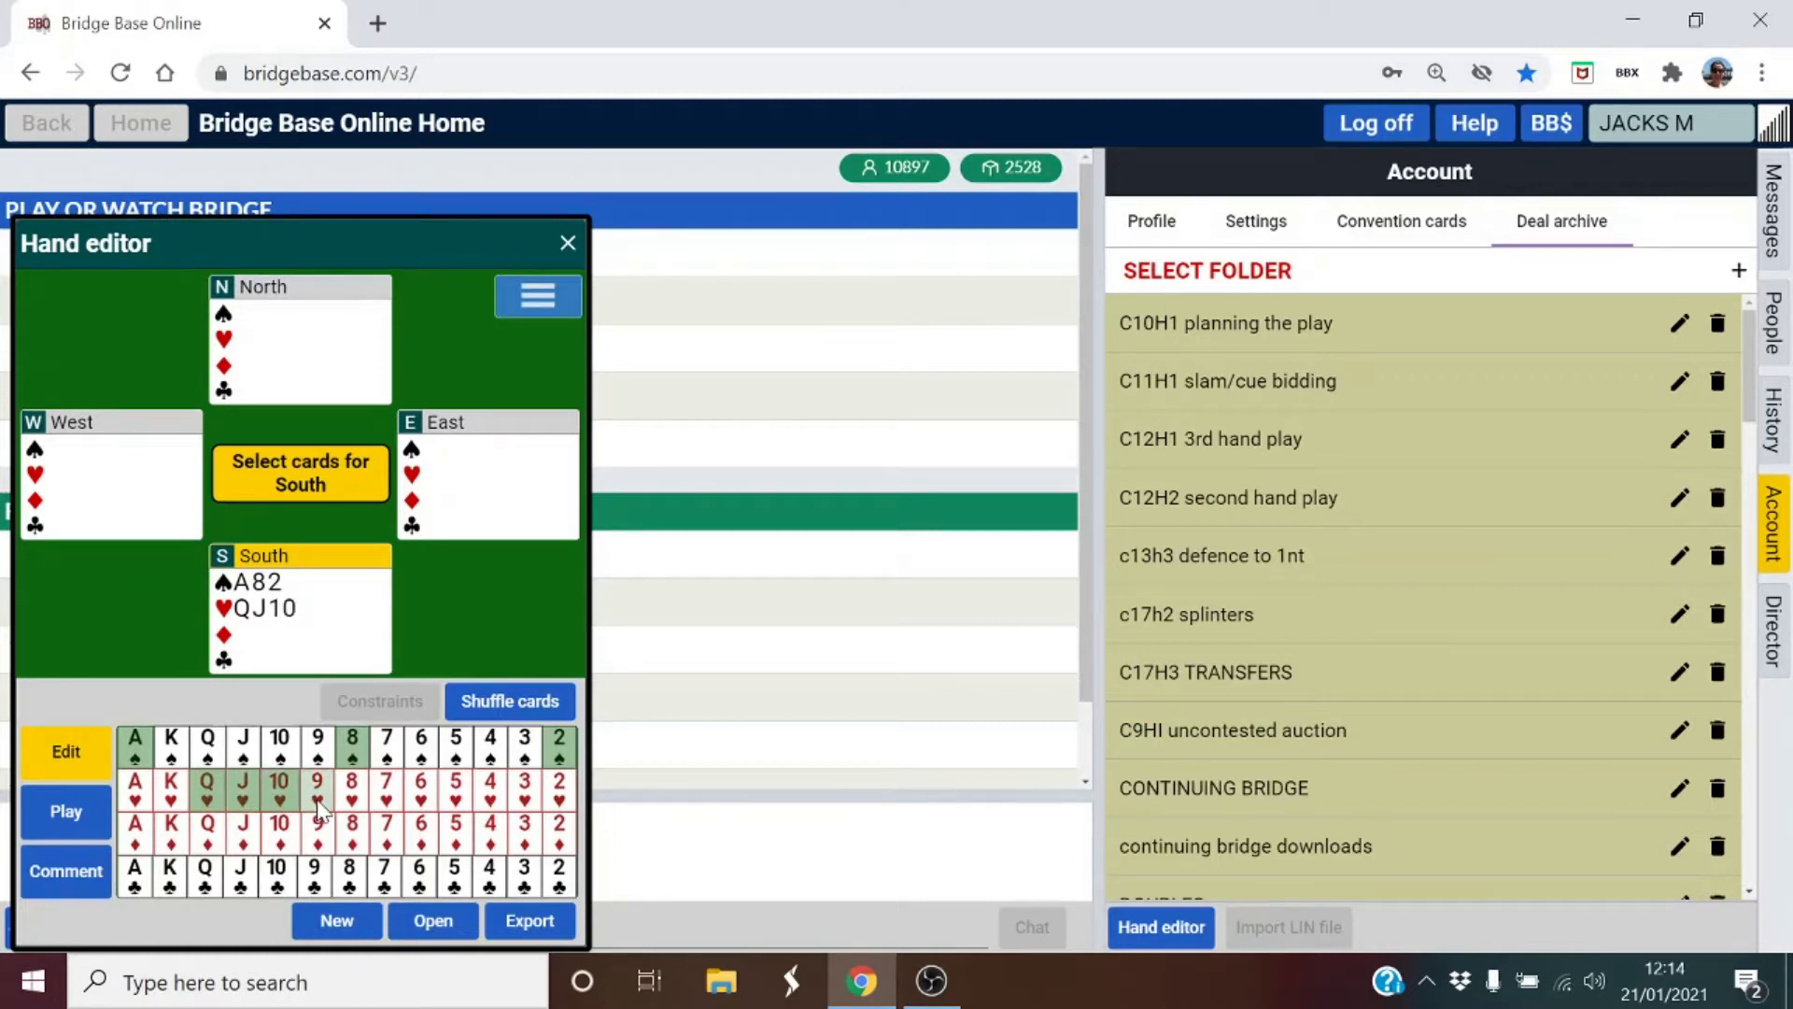
click(351, 796)
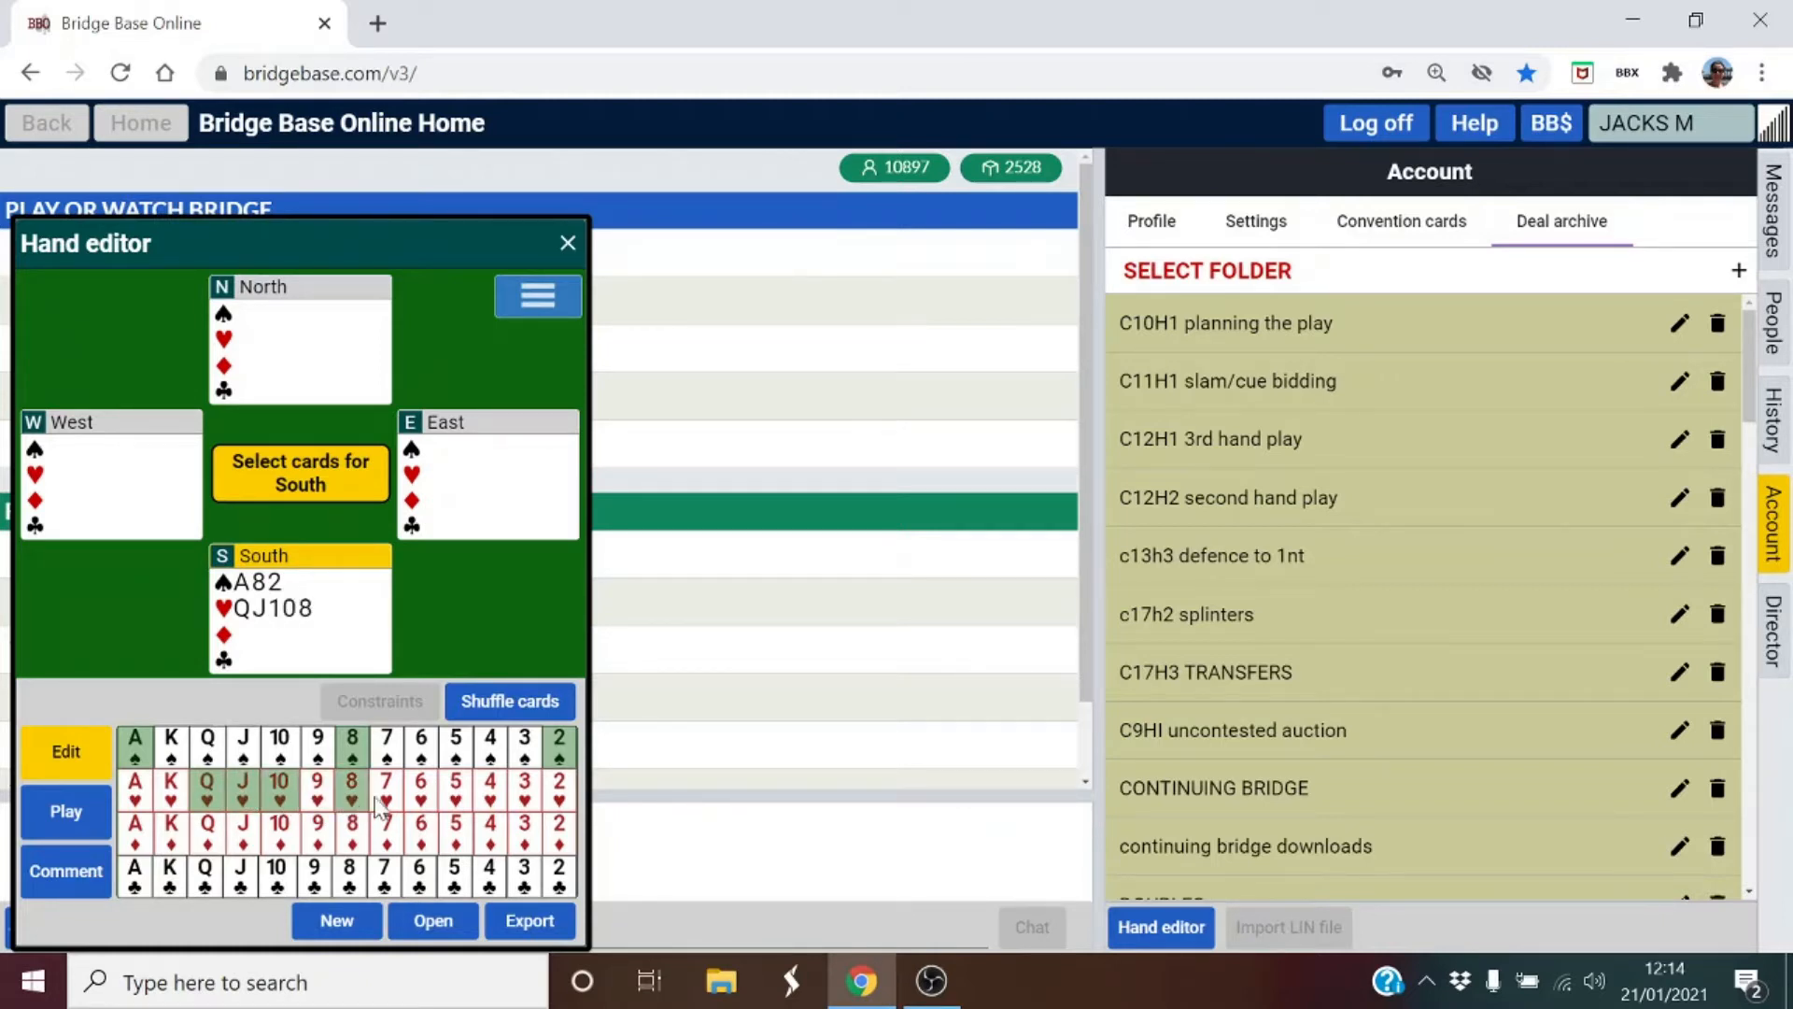
click(525, 798)
click(524, 795)
click(525, 800)
Complete South's hand with the diamonds 10, 9, 7, 2 and the club 9.
click(289, 834)
click(321, 841)
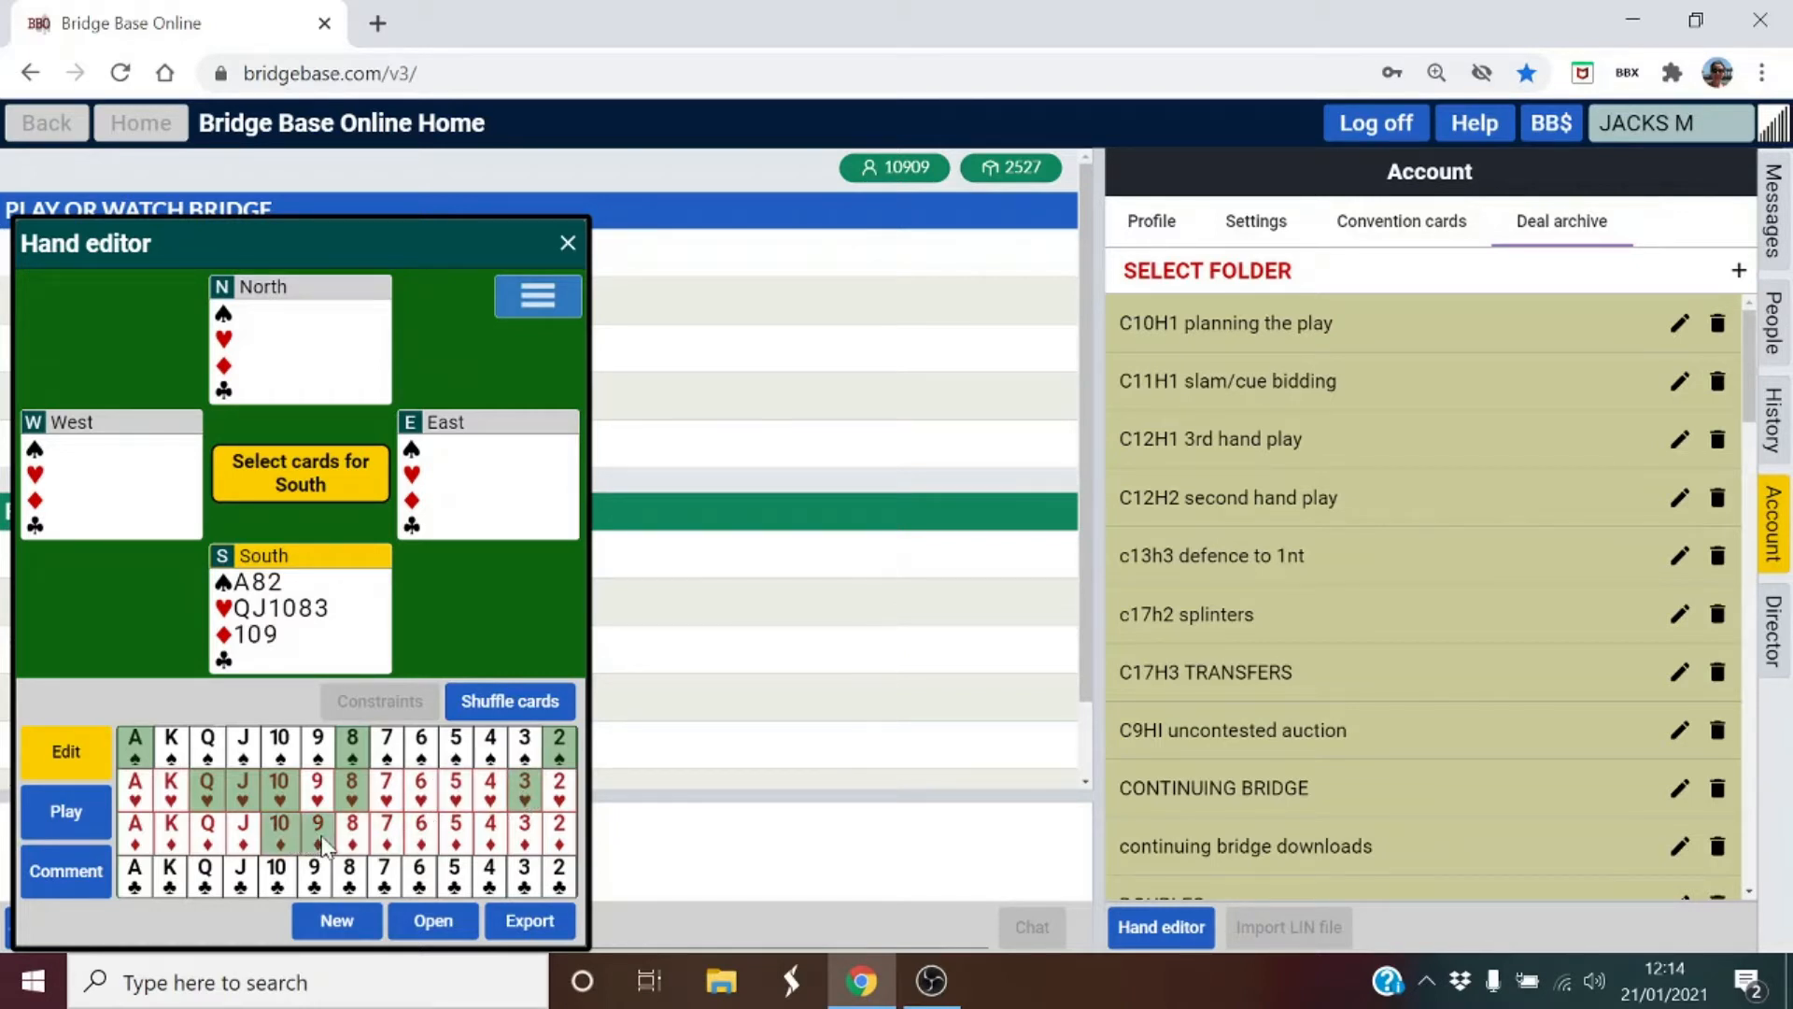
click(383, 841)
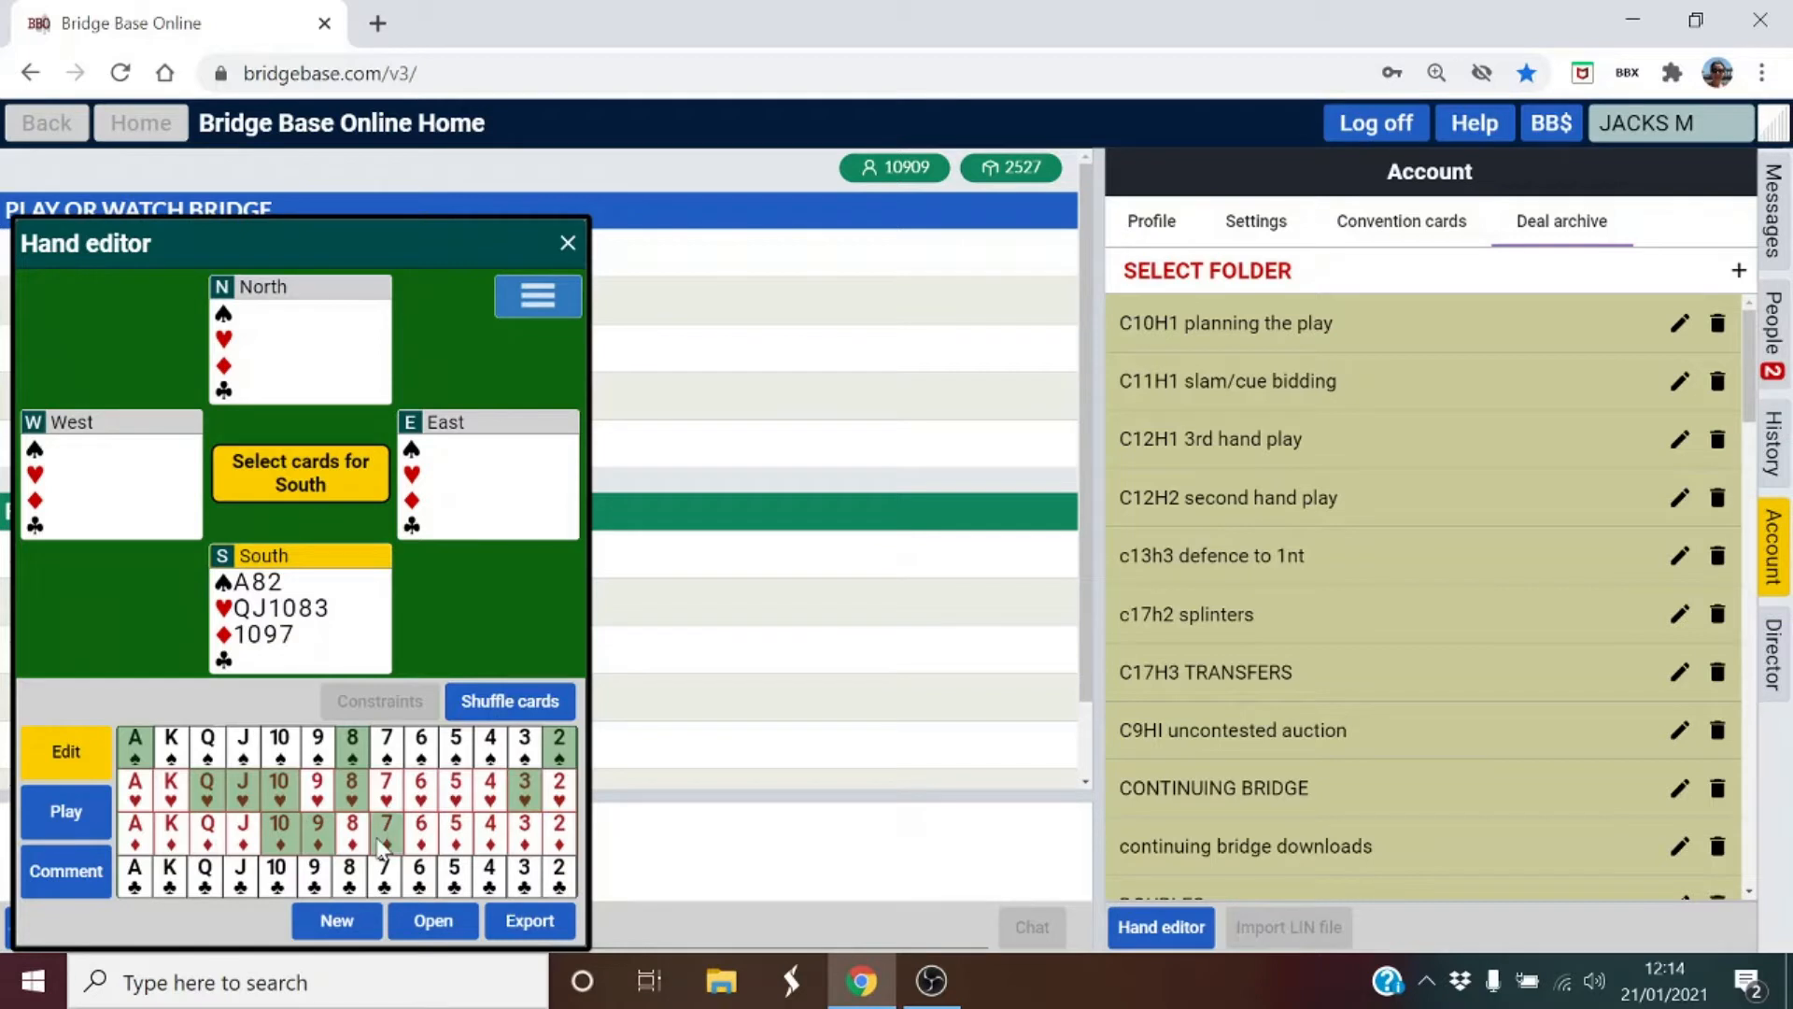
click(561, 836)
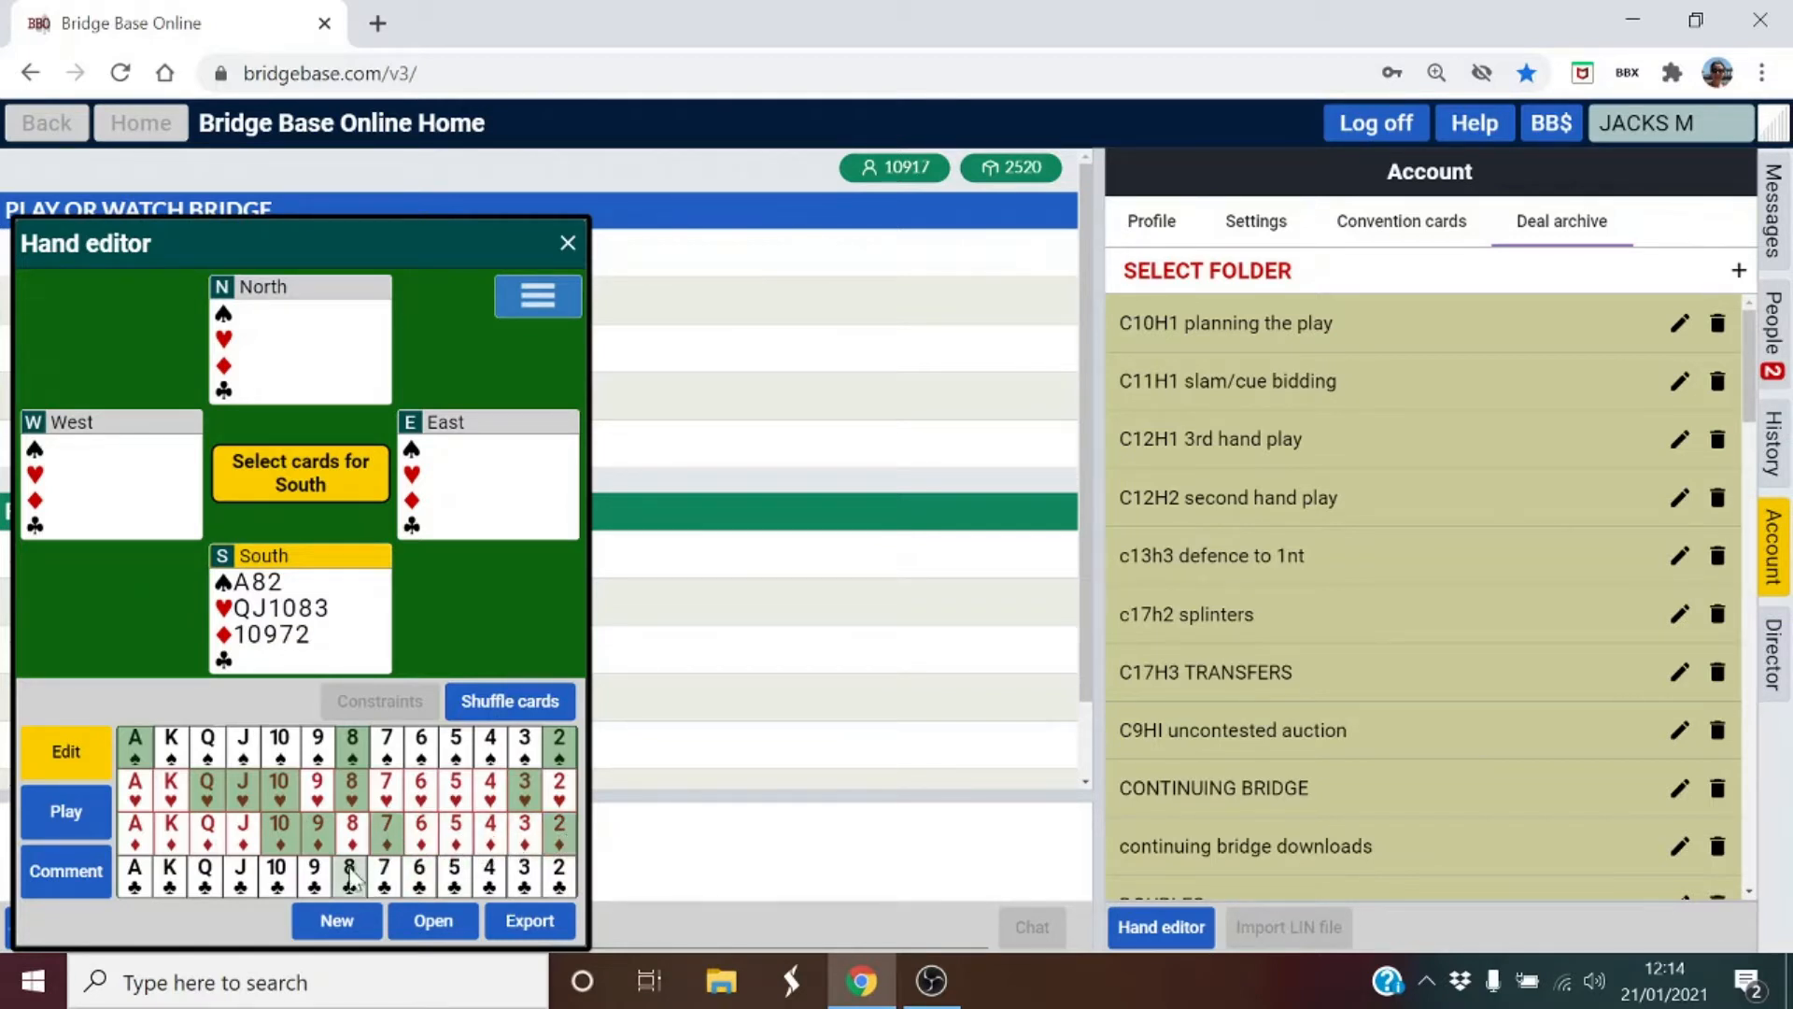
click(315, 876)
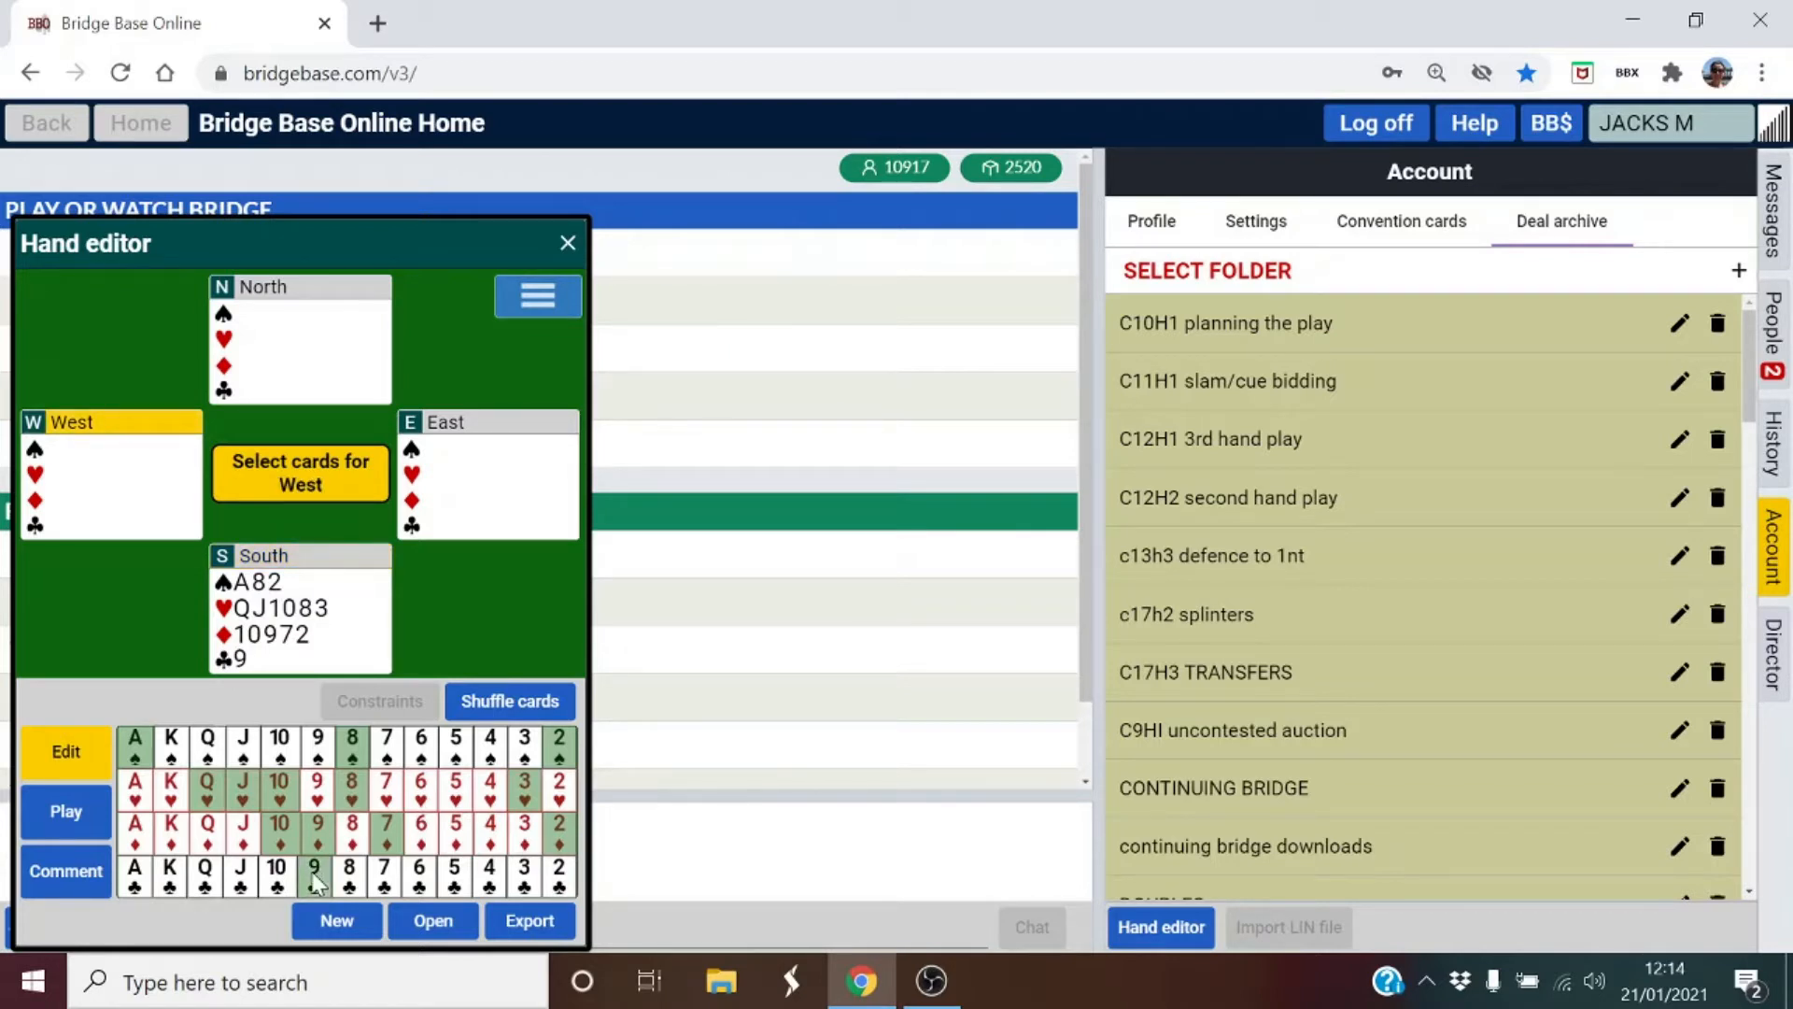
Deal West the spades Q, J, 10, 9 and the hearts A, 9, 2.
click(210, 747)
click(241, 756)
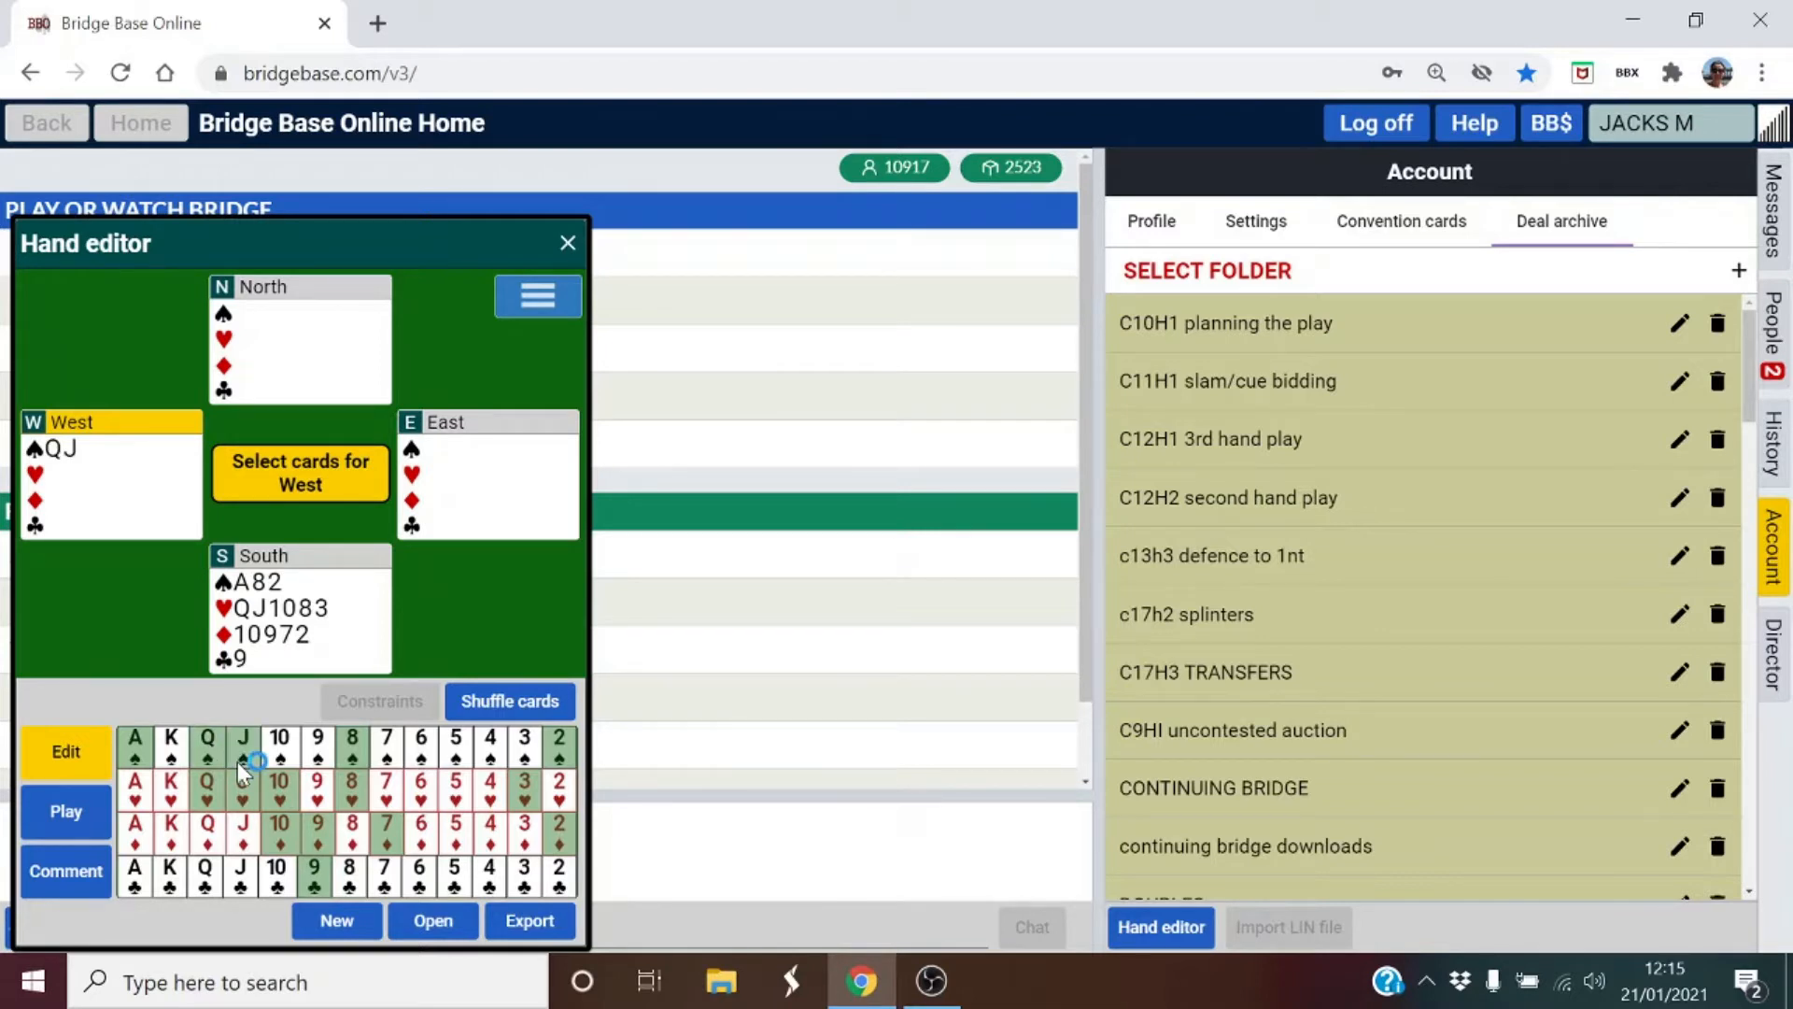
click(283, 752)
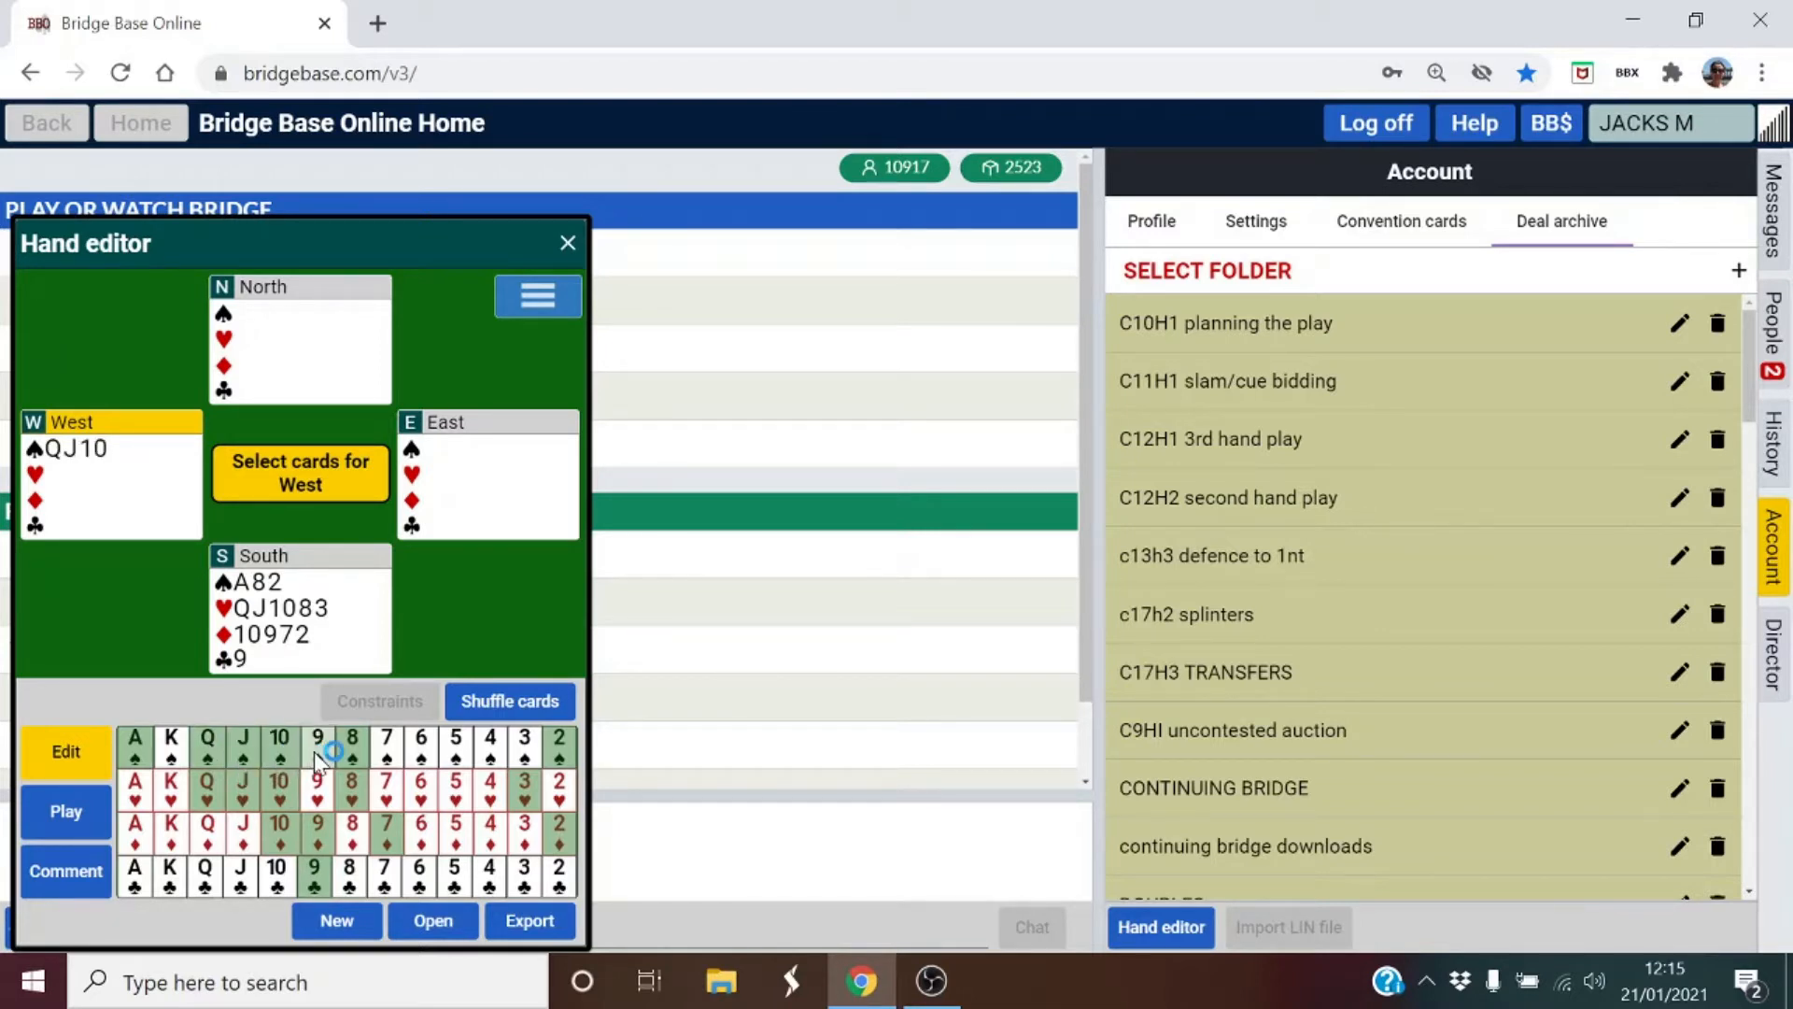
click(317, 755)
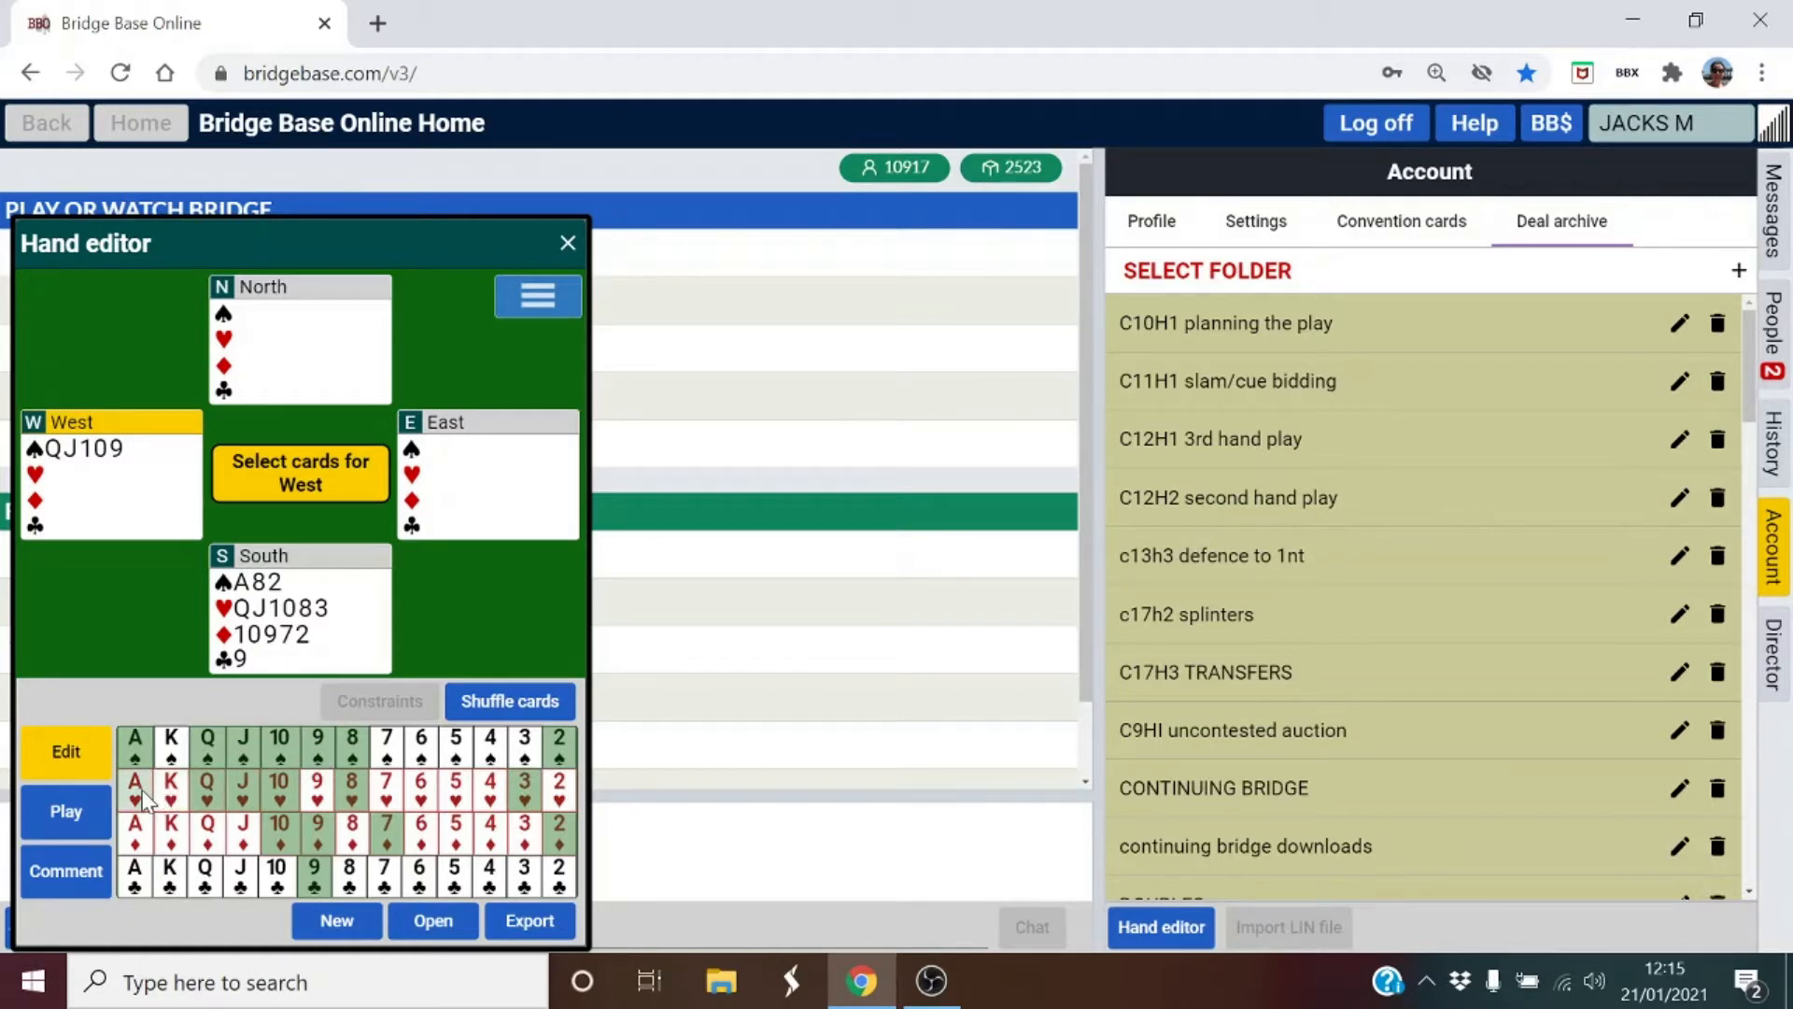
click(136, 789)
click(316, 784)
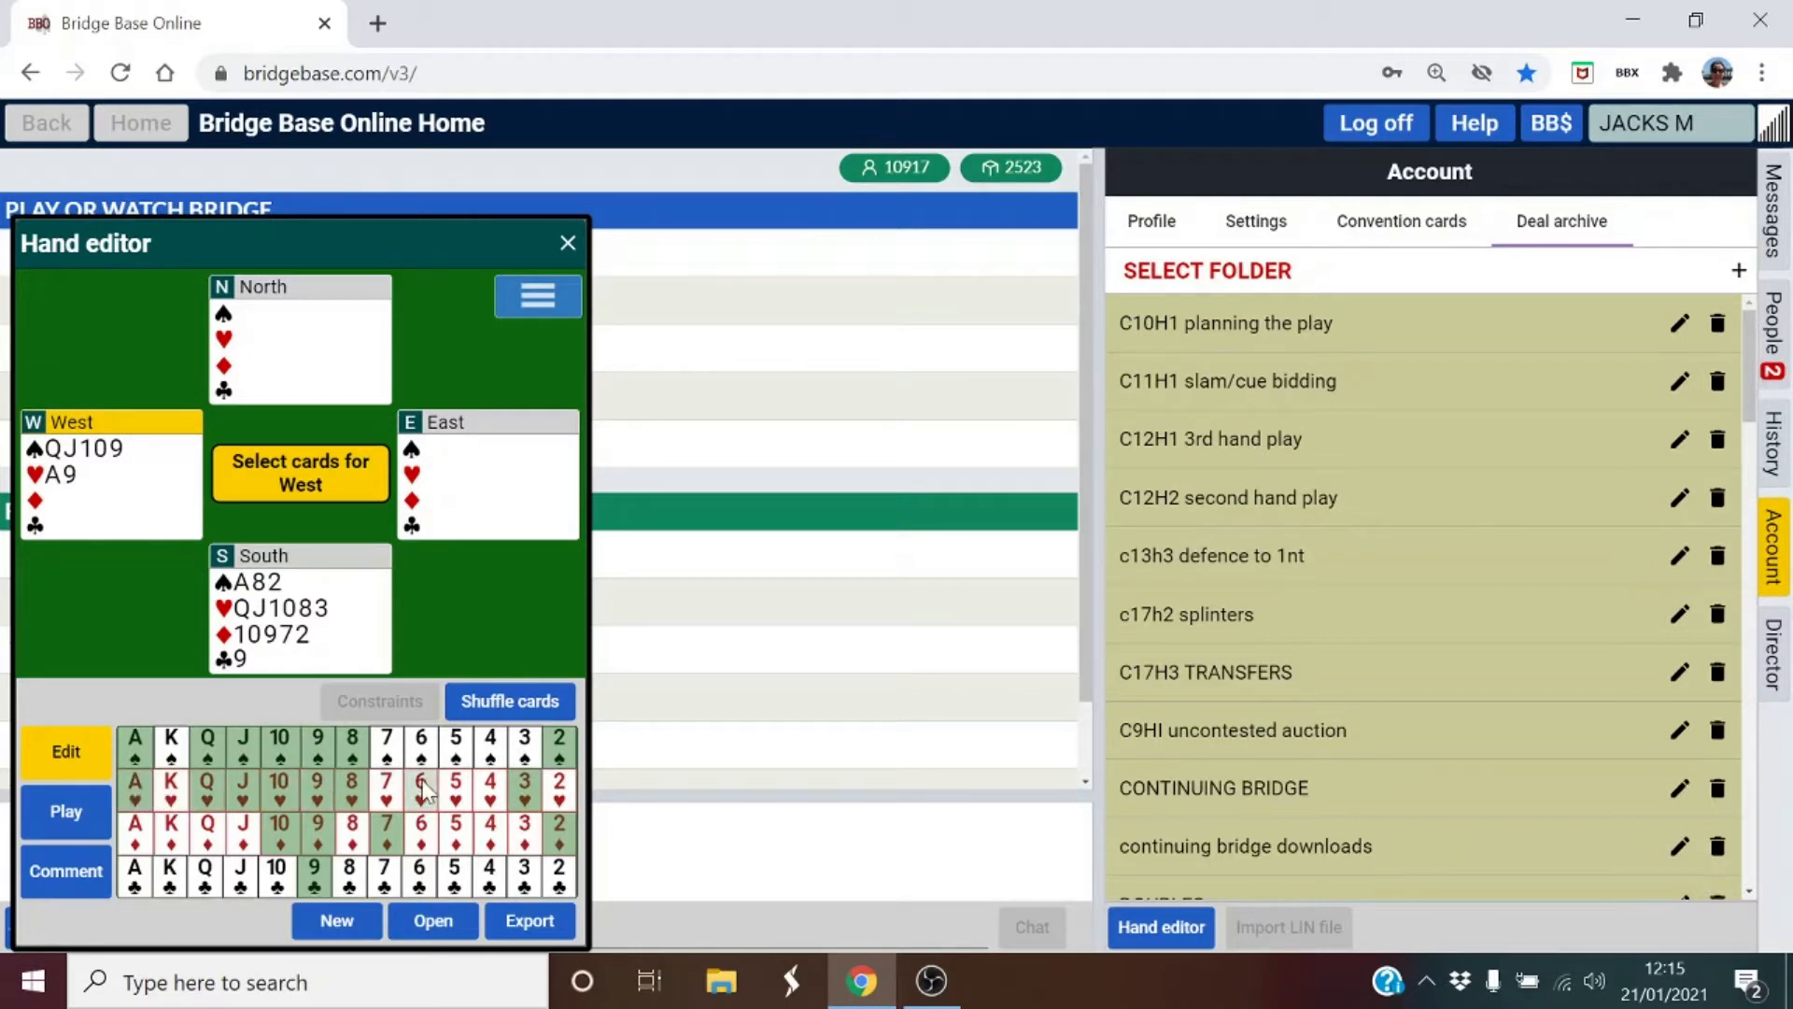
click(558, 796)
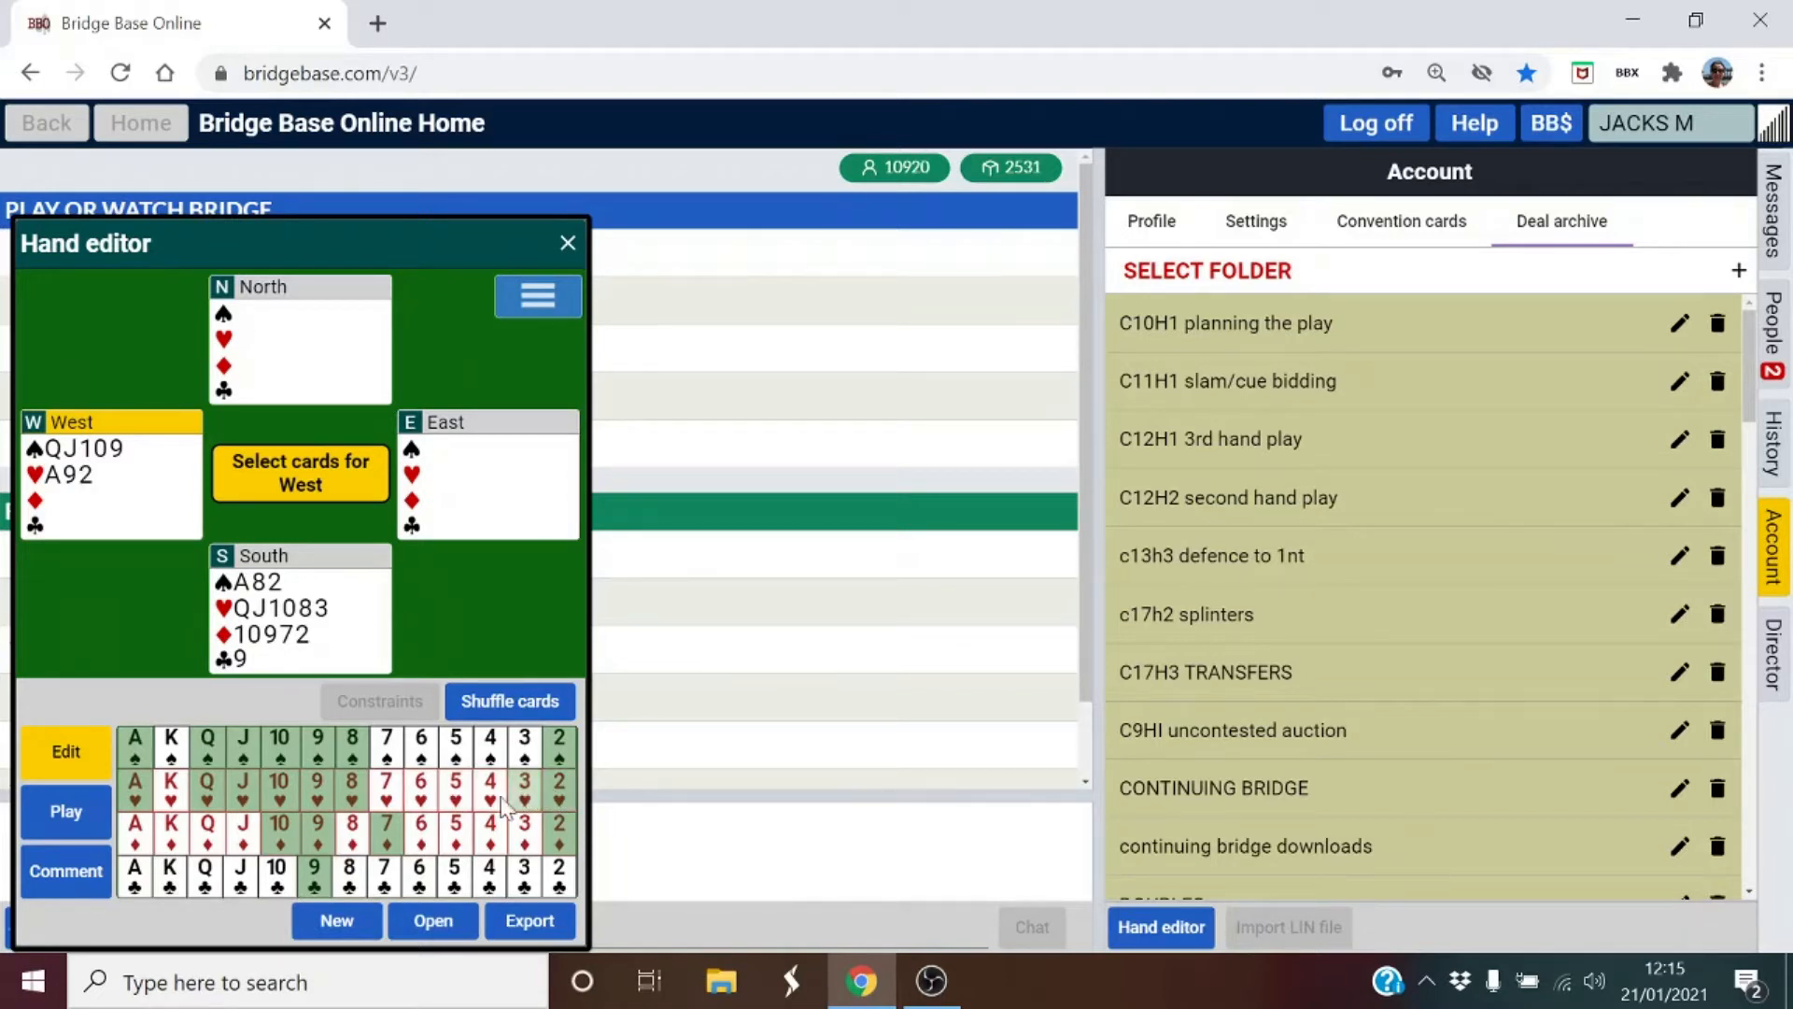
Complete West's hand with the diamonds 5, 4, 3 and the clubs 8, 7, 6.
click(461, 837)
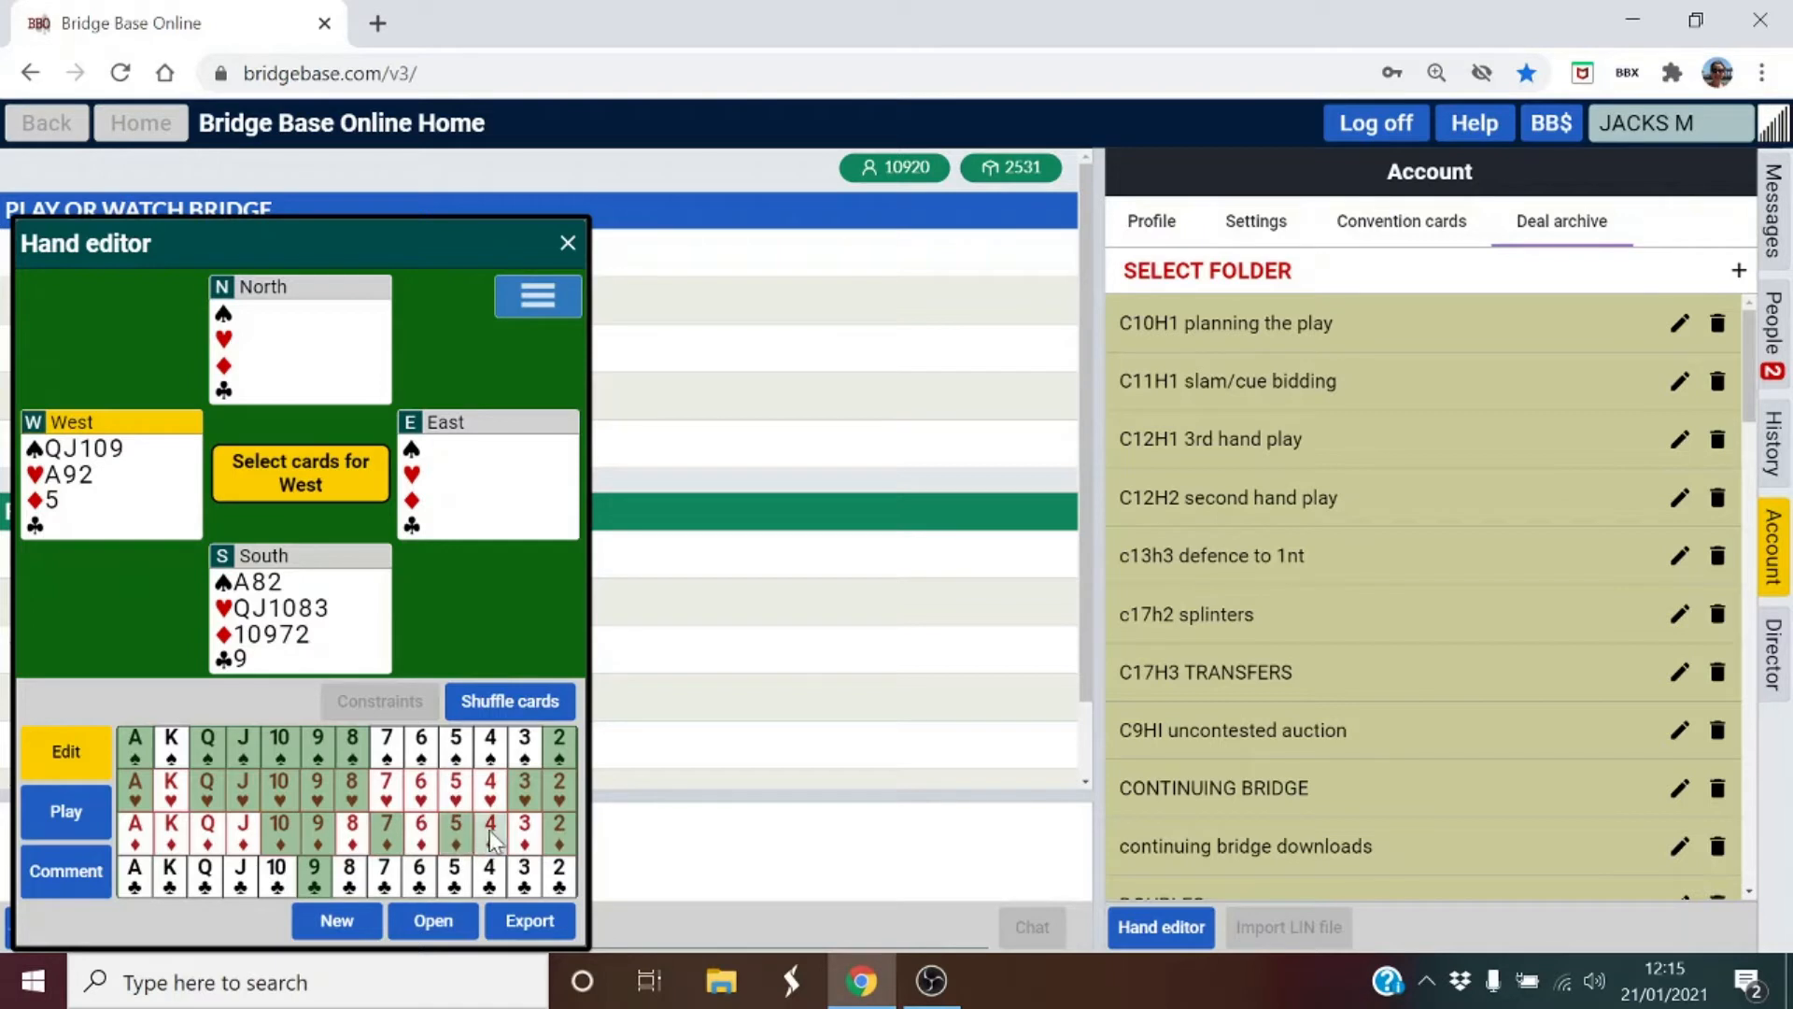
click(492, 835)
click(518, 831)
click(351, 876)
click(384, 876)
click(418, 876)
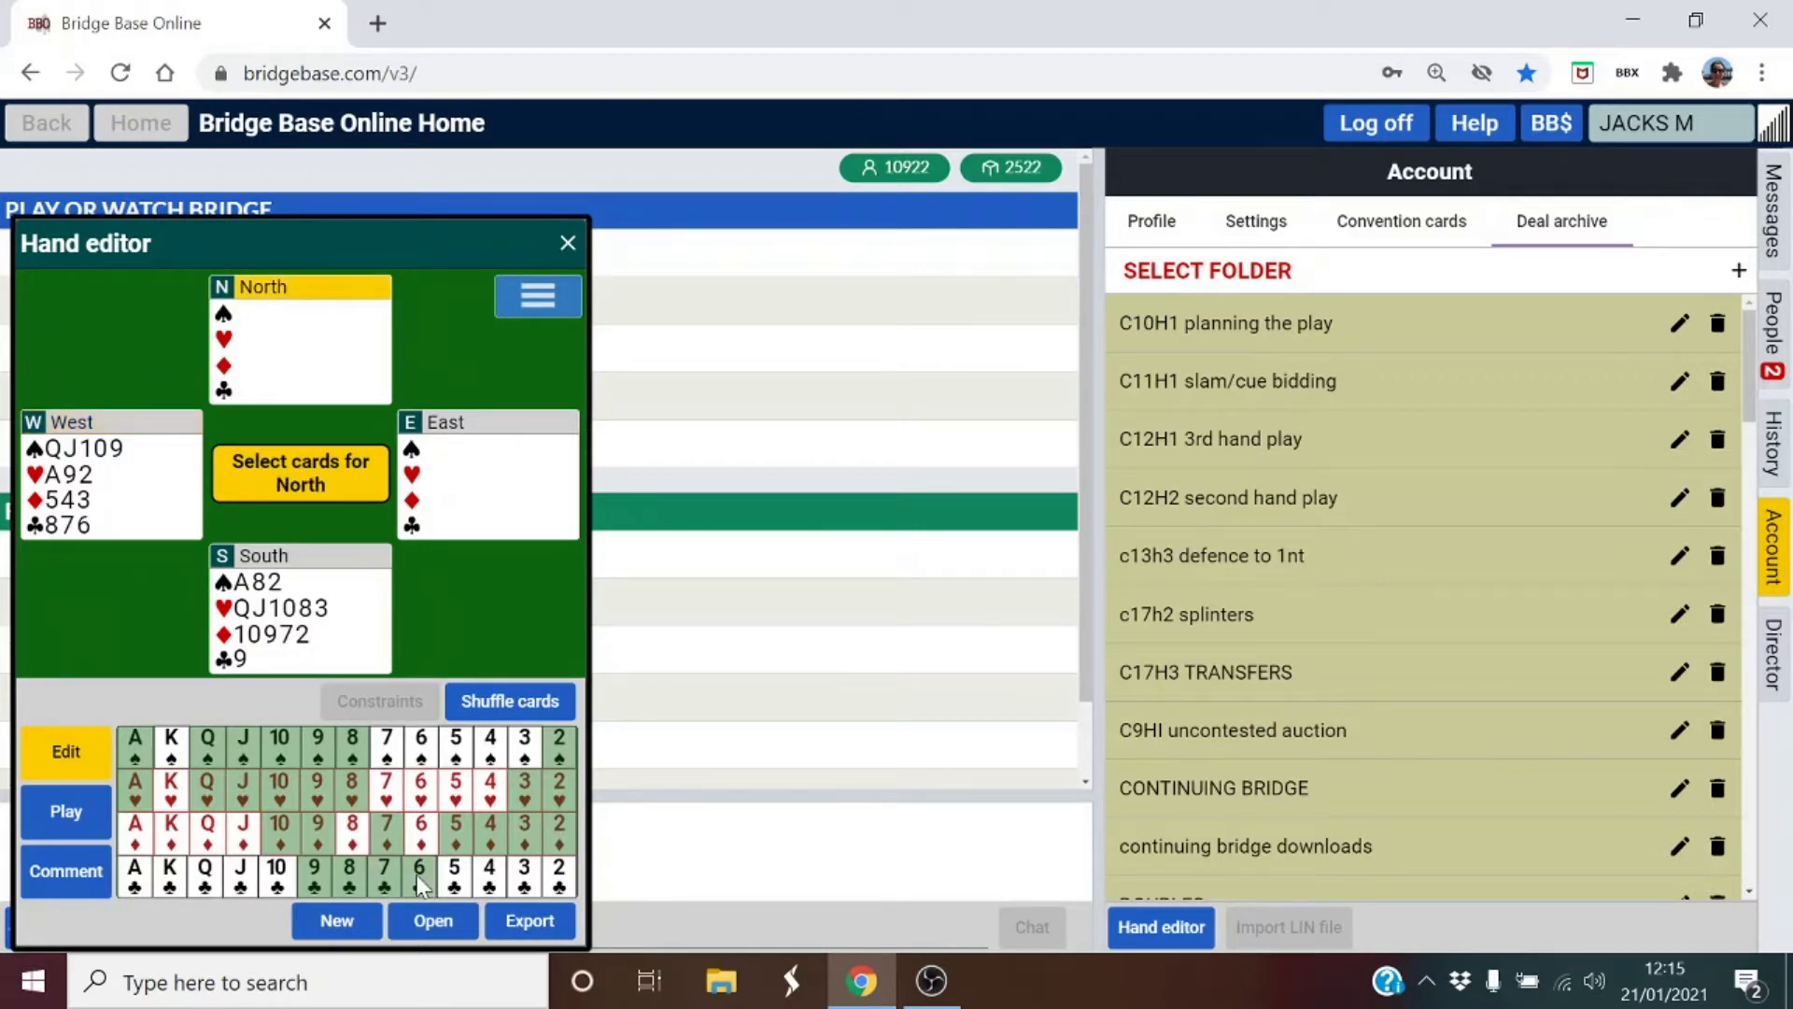
Deal North the spades 7, 6, 5, 3.
click(390, 747)
click(423, 750)
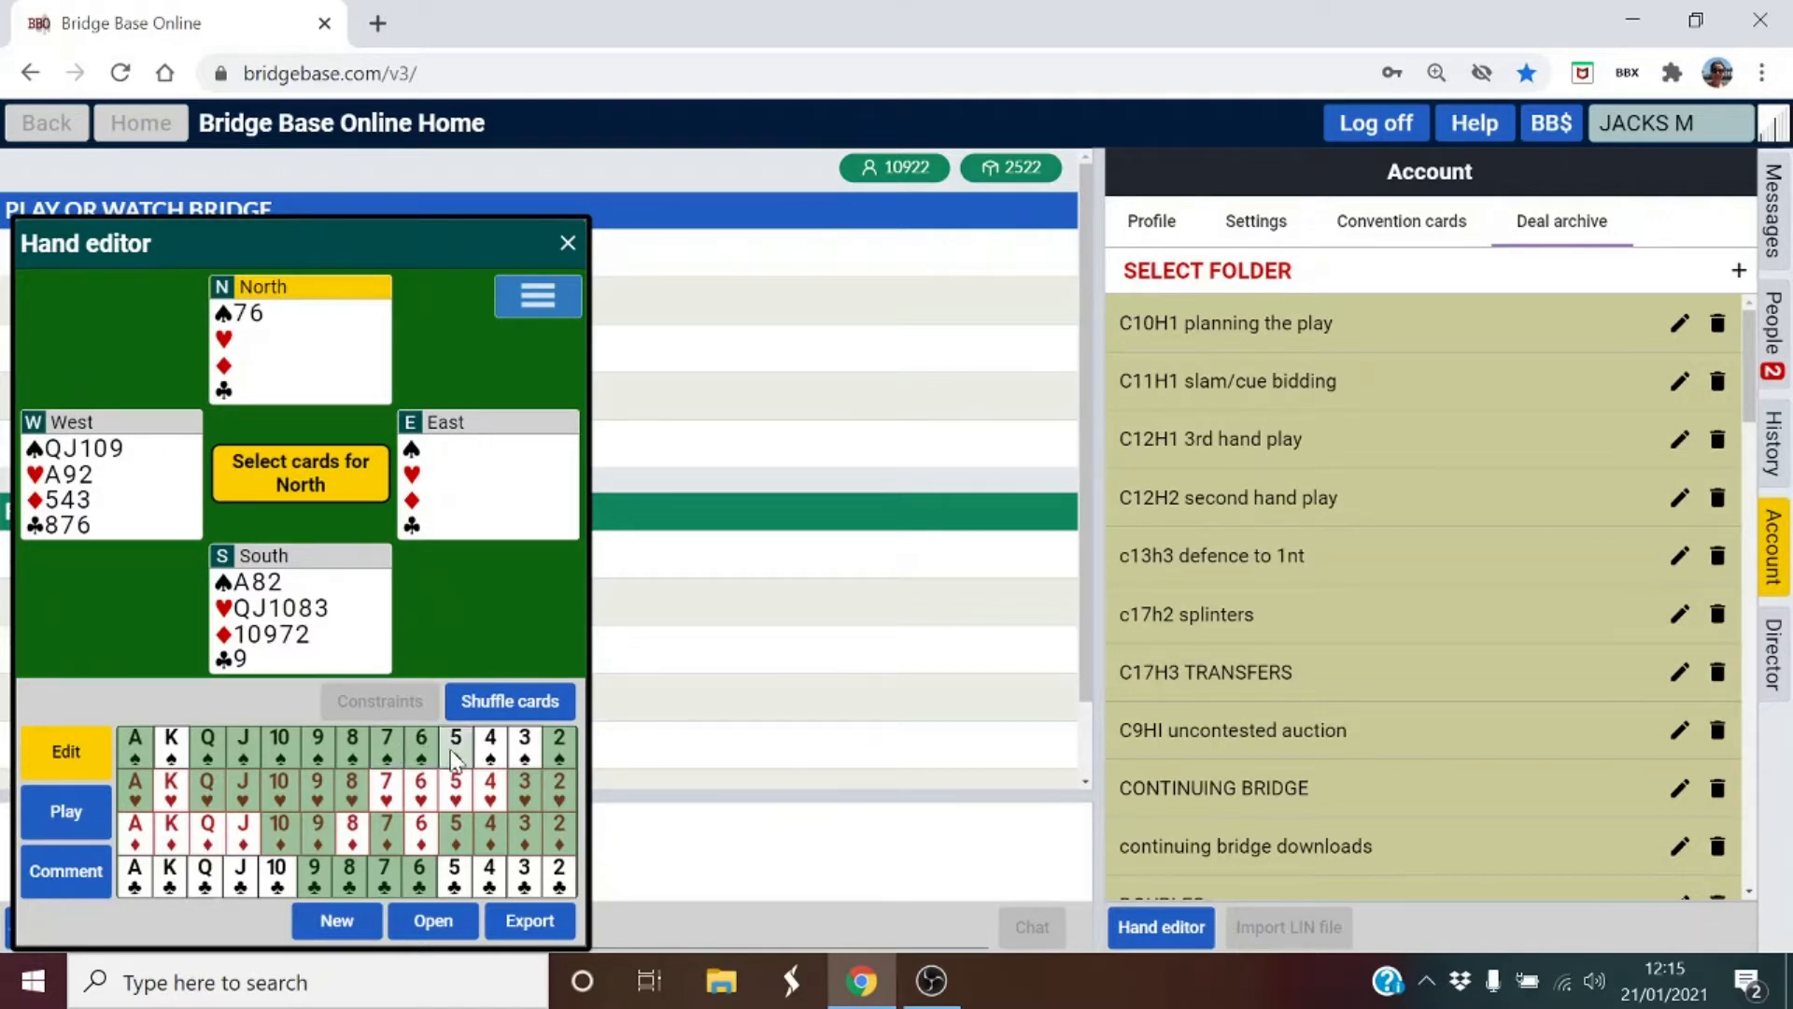
click(456, 747)
click(519, 751)
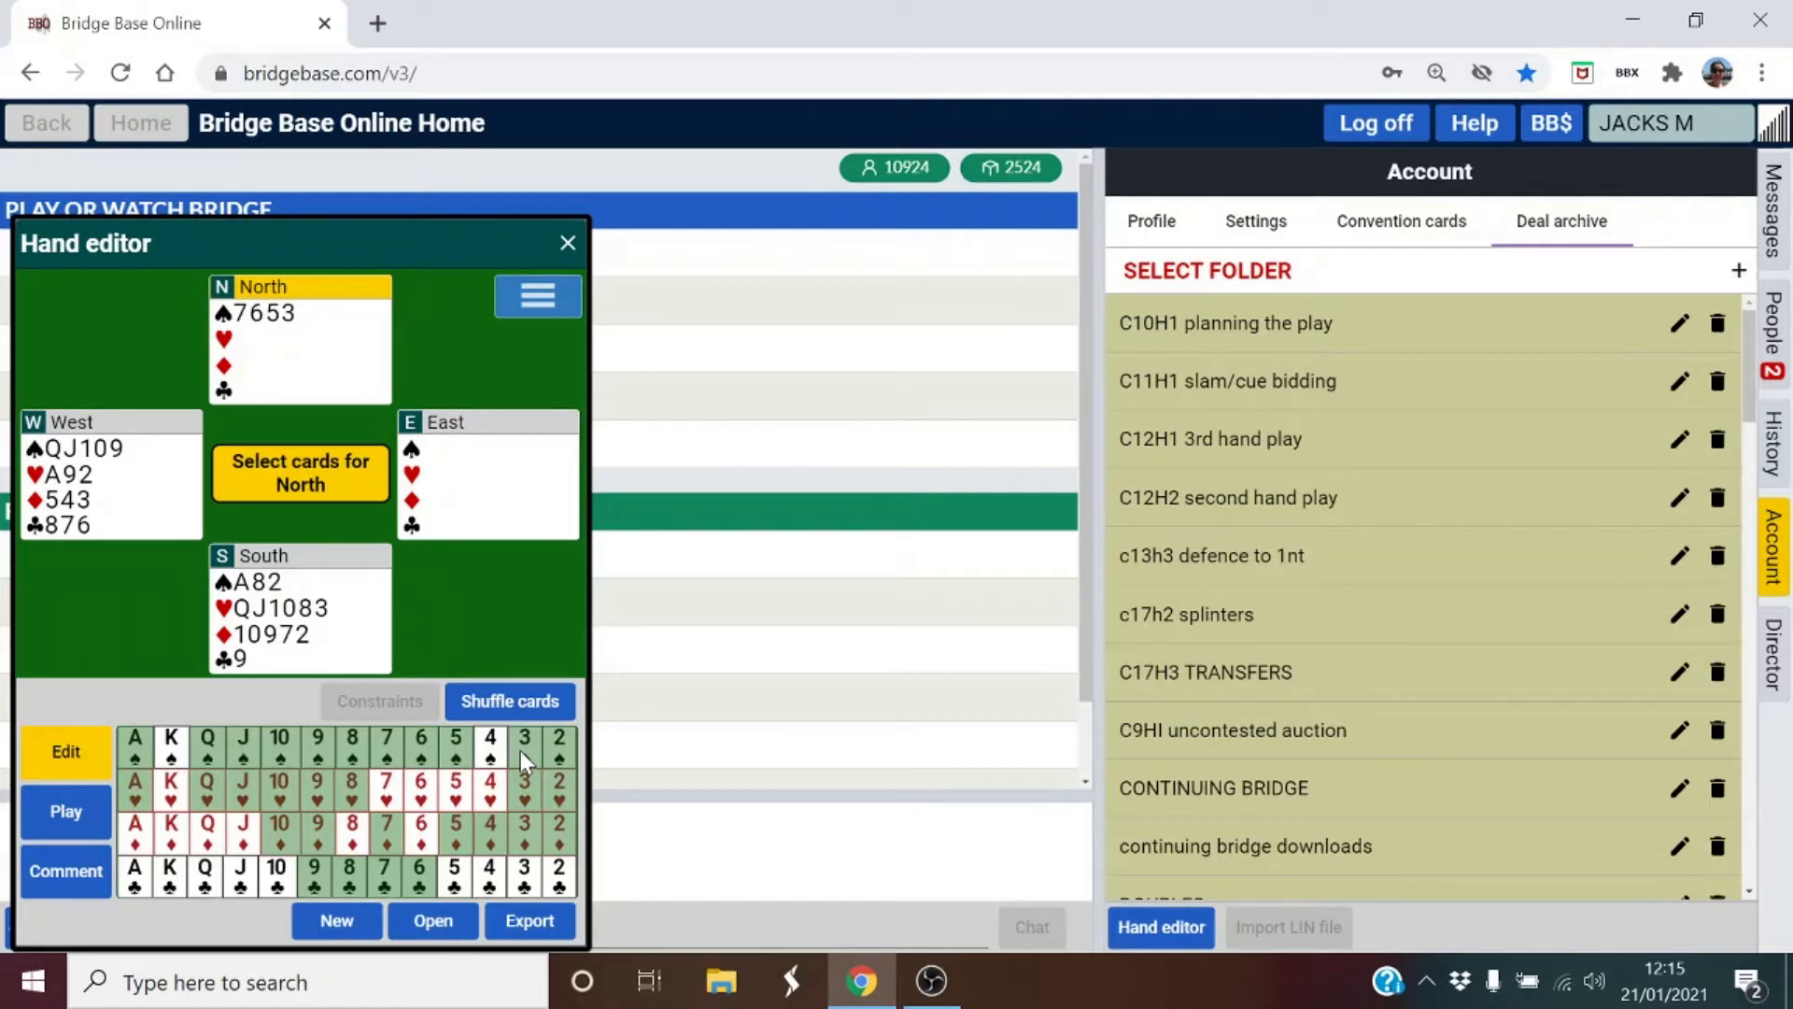
Take the spade 3 out of North's hand and the spade 9 out of West's, and put both cards back.
click(519, 749)
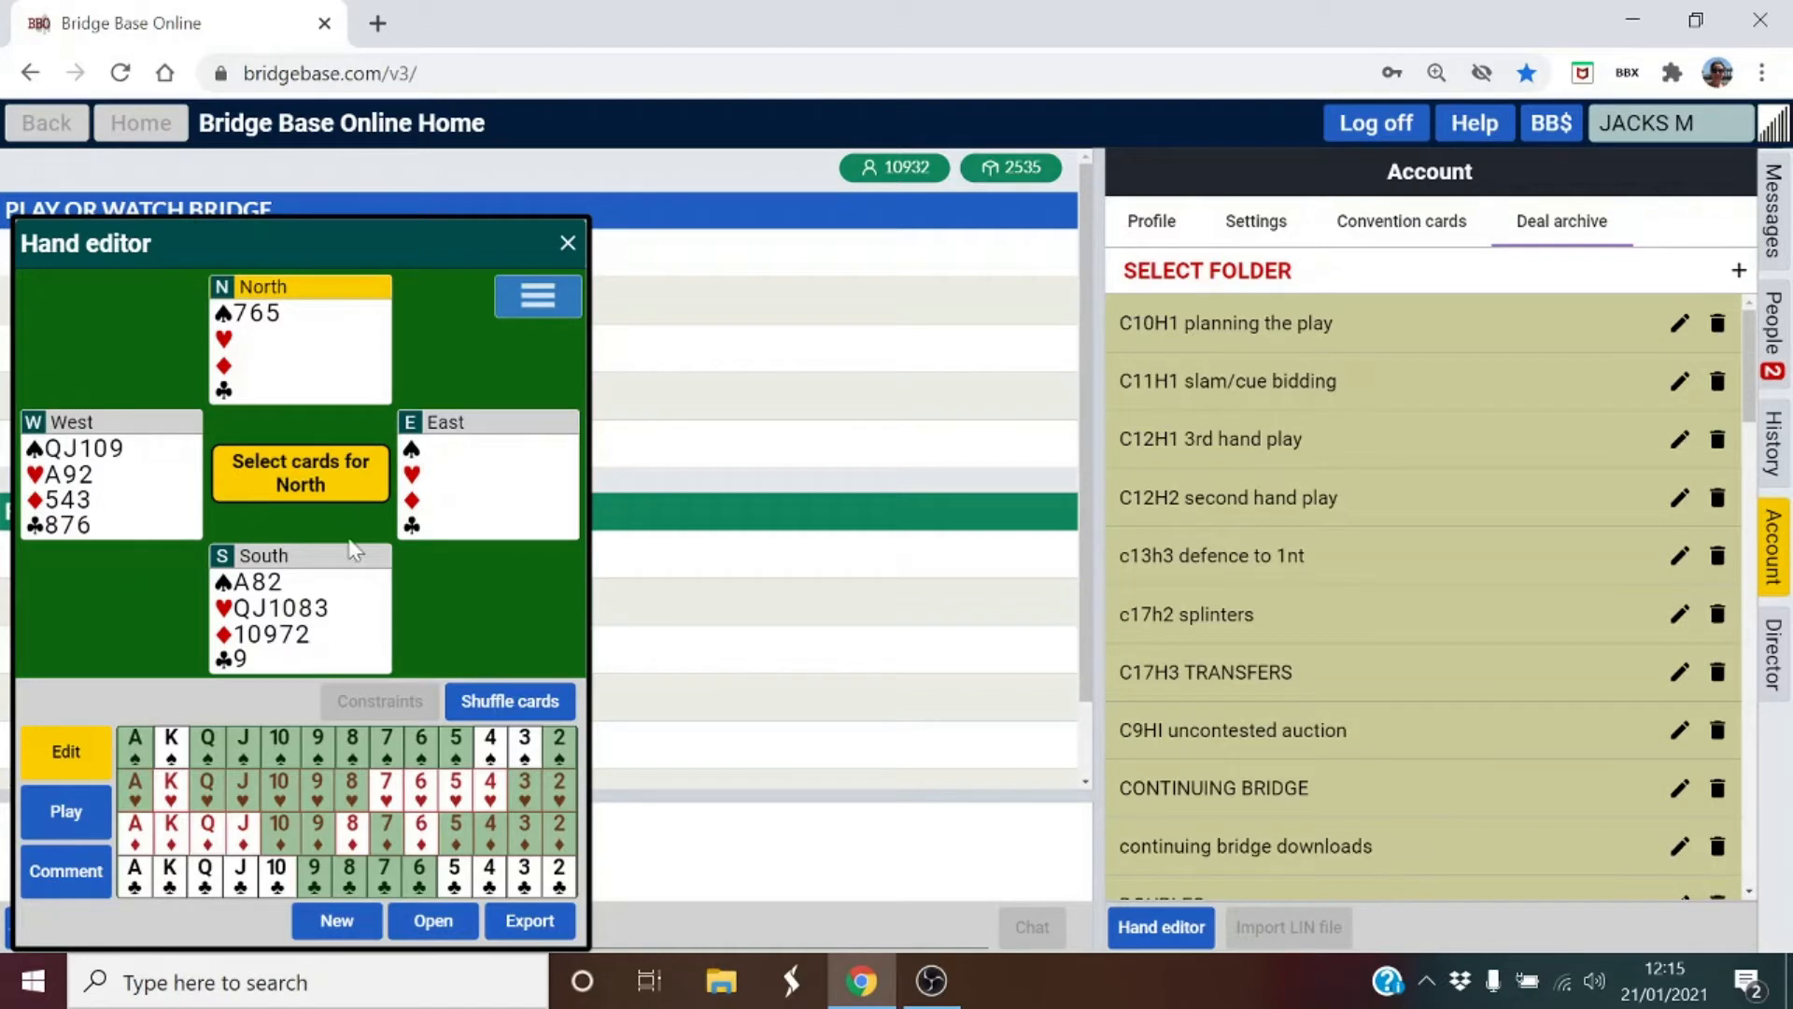
click(316, 747)
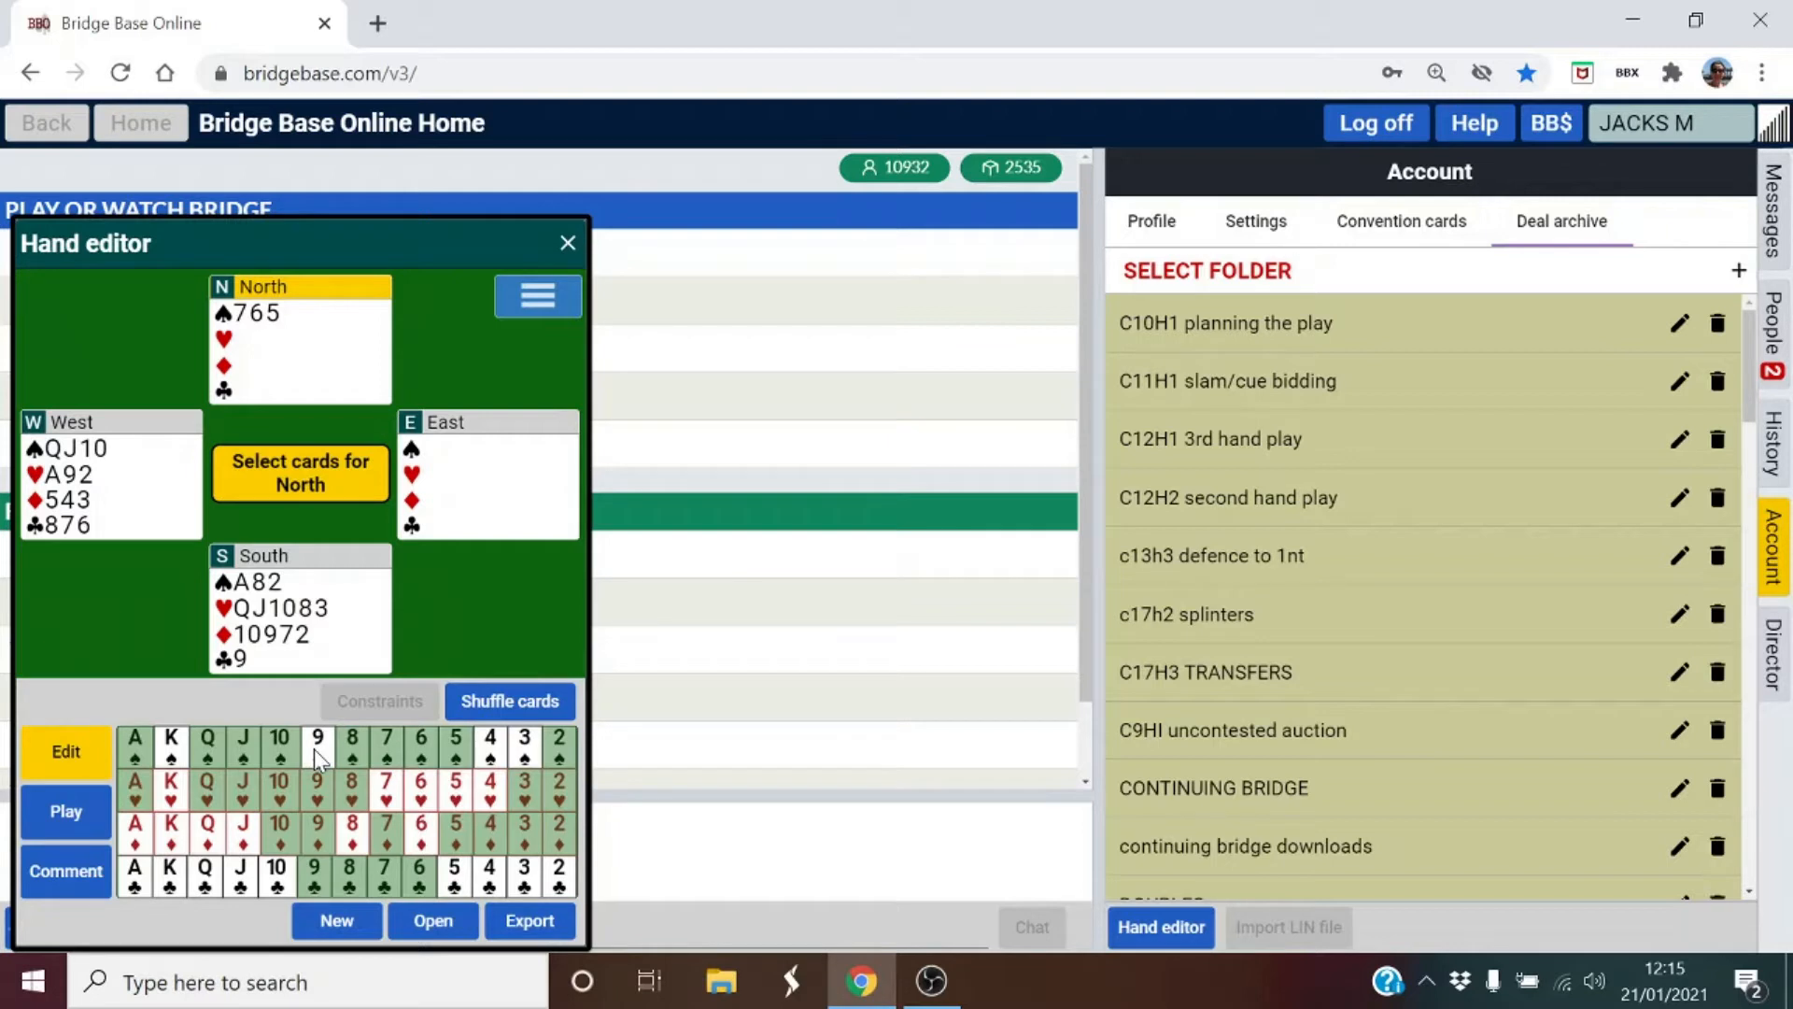
click(314, 749)
click(314, 749)
click(157, 422)
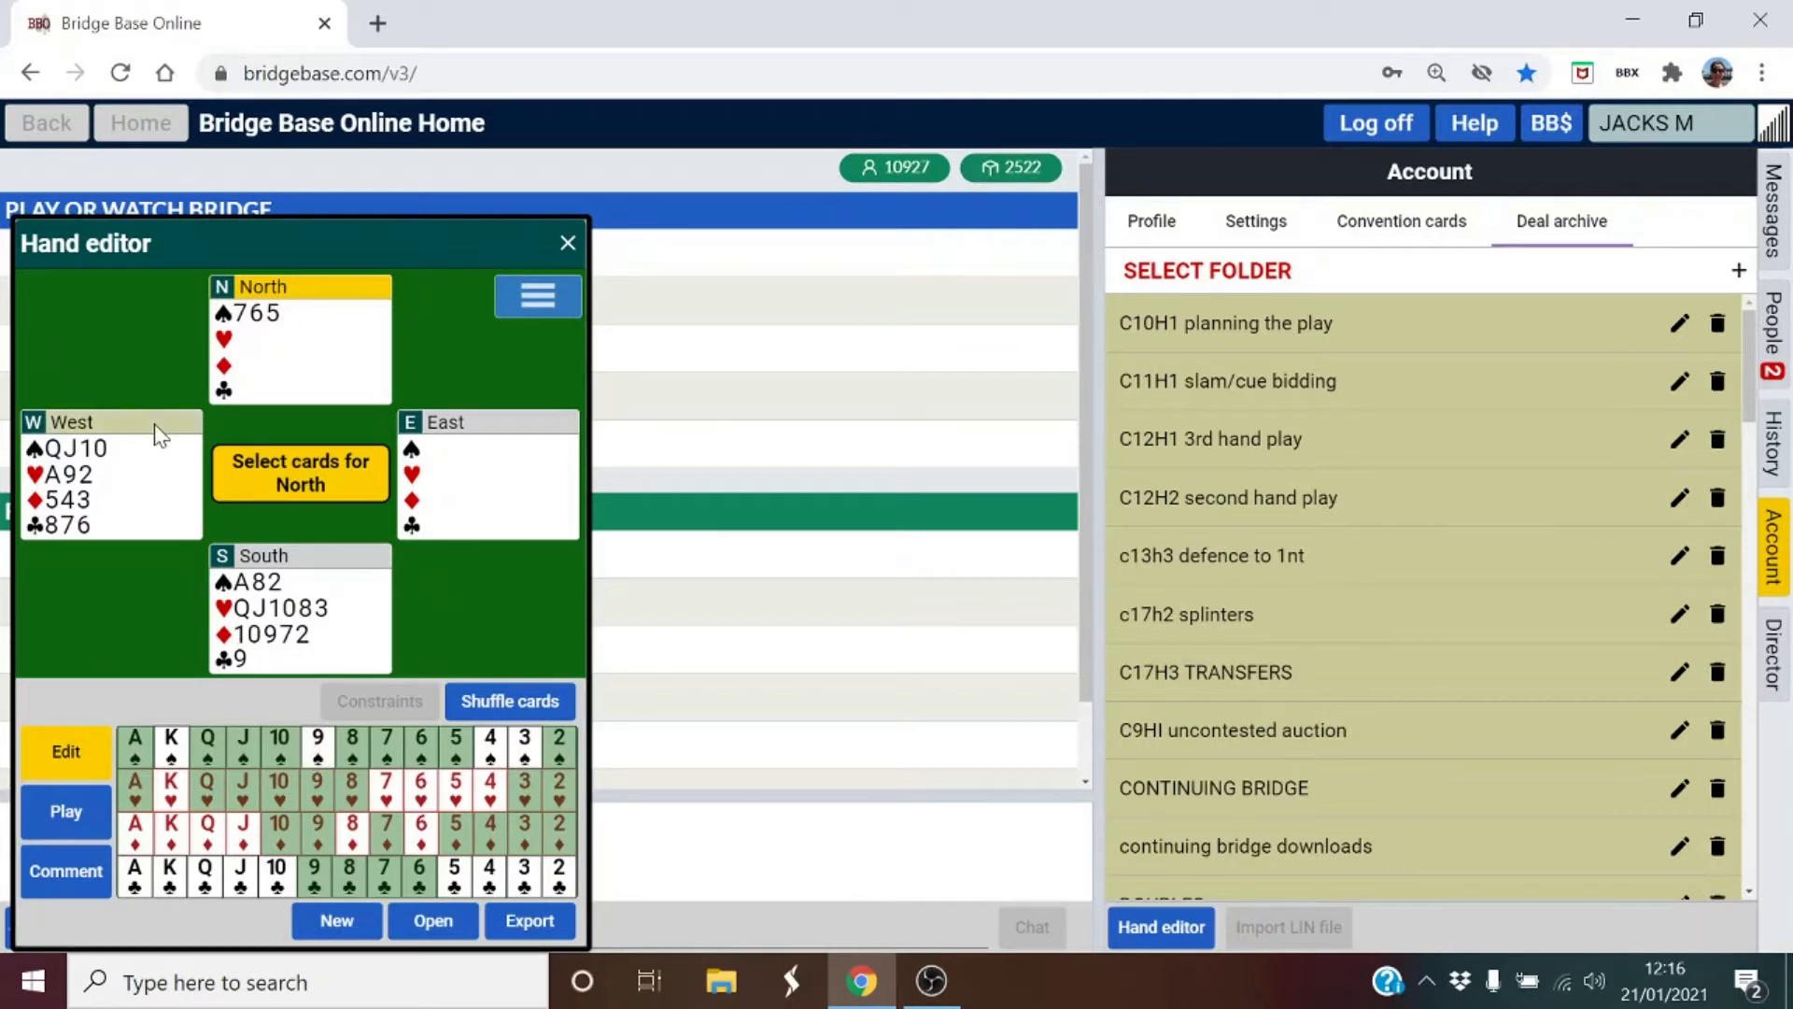
click(315, 743)
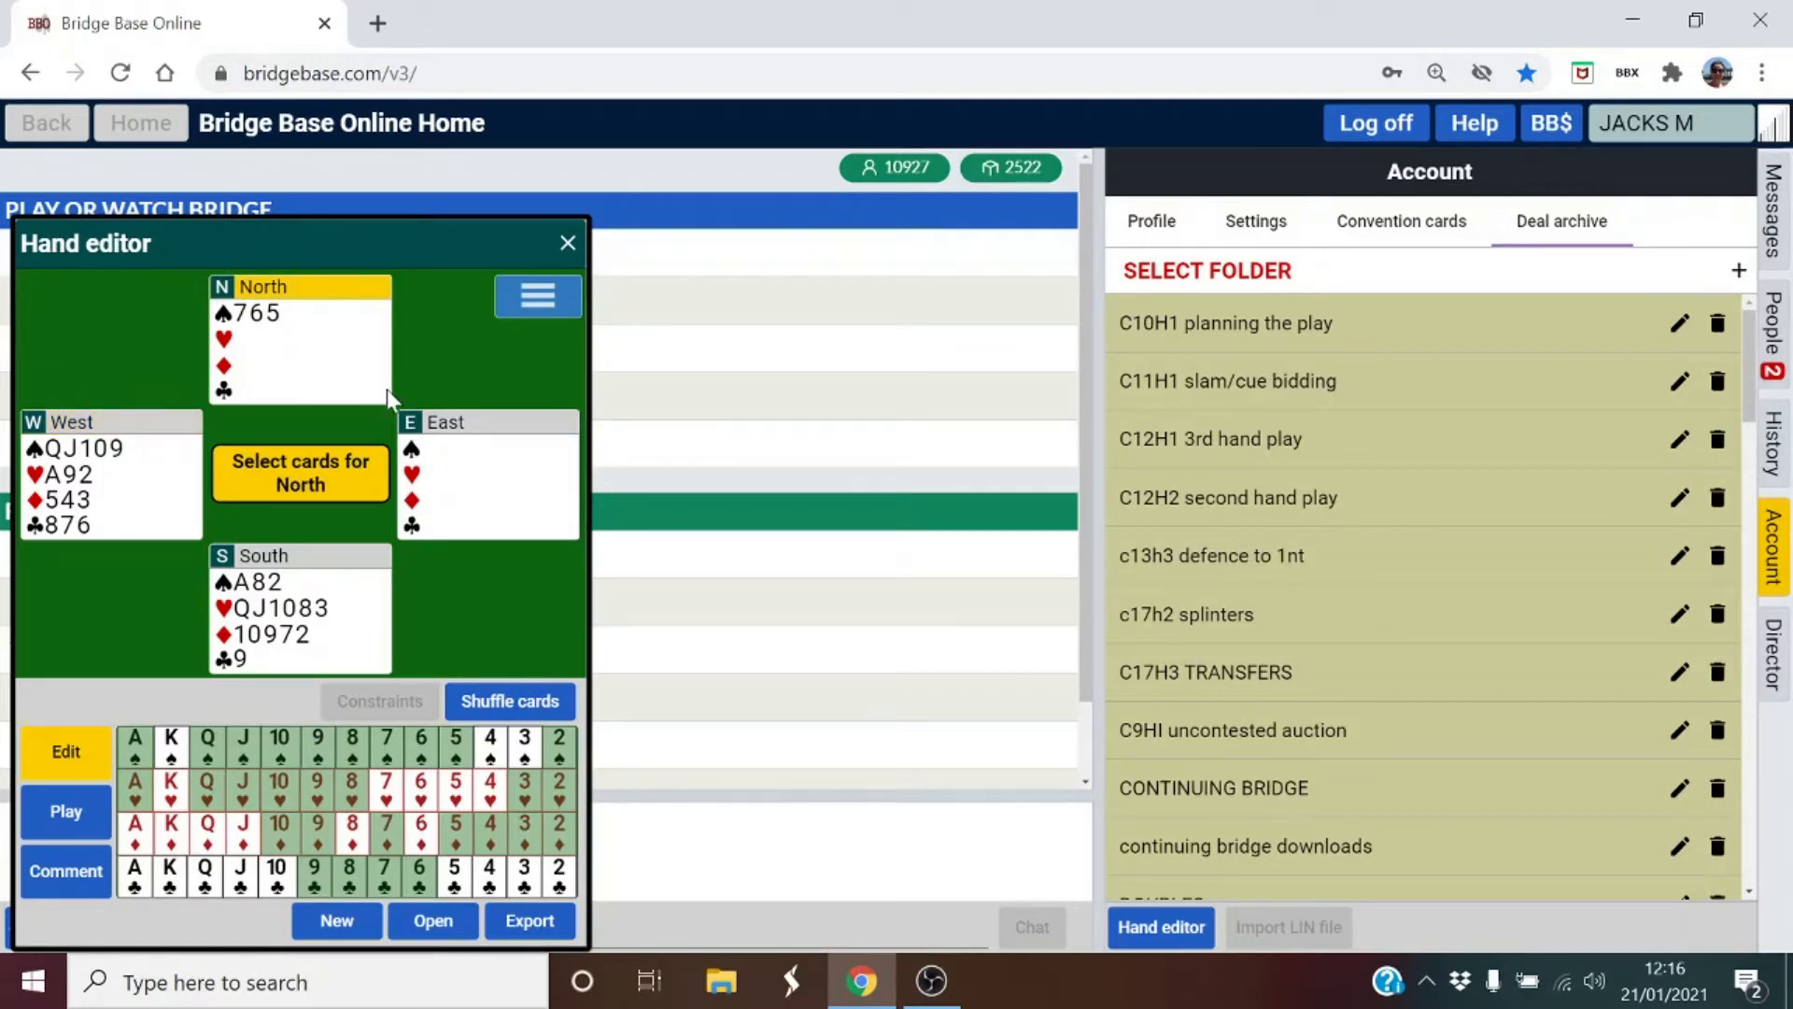
click(526, 751)
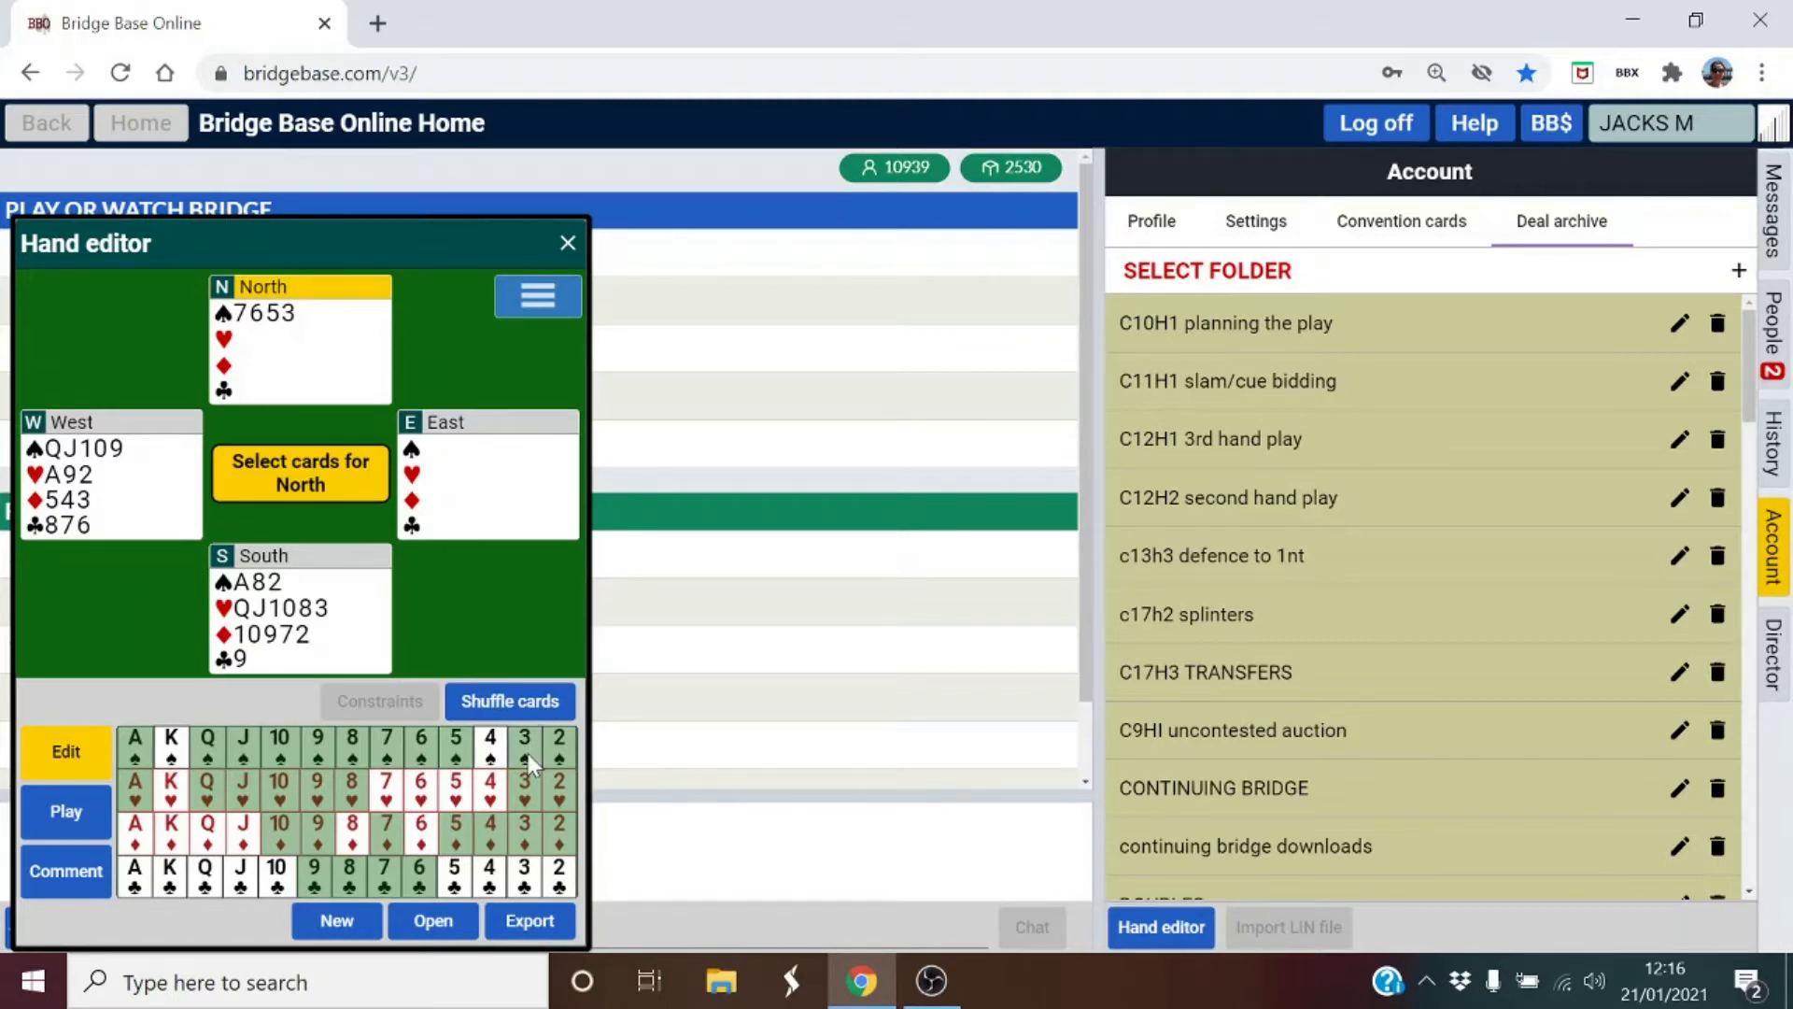
Complete North's hand with the hearts 5, 4, the diamonds J, 8, 6 and the clubs K, Q, J, 10.
click(457, 796)
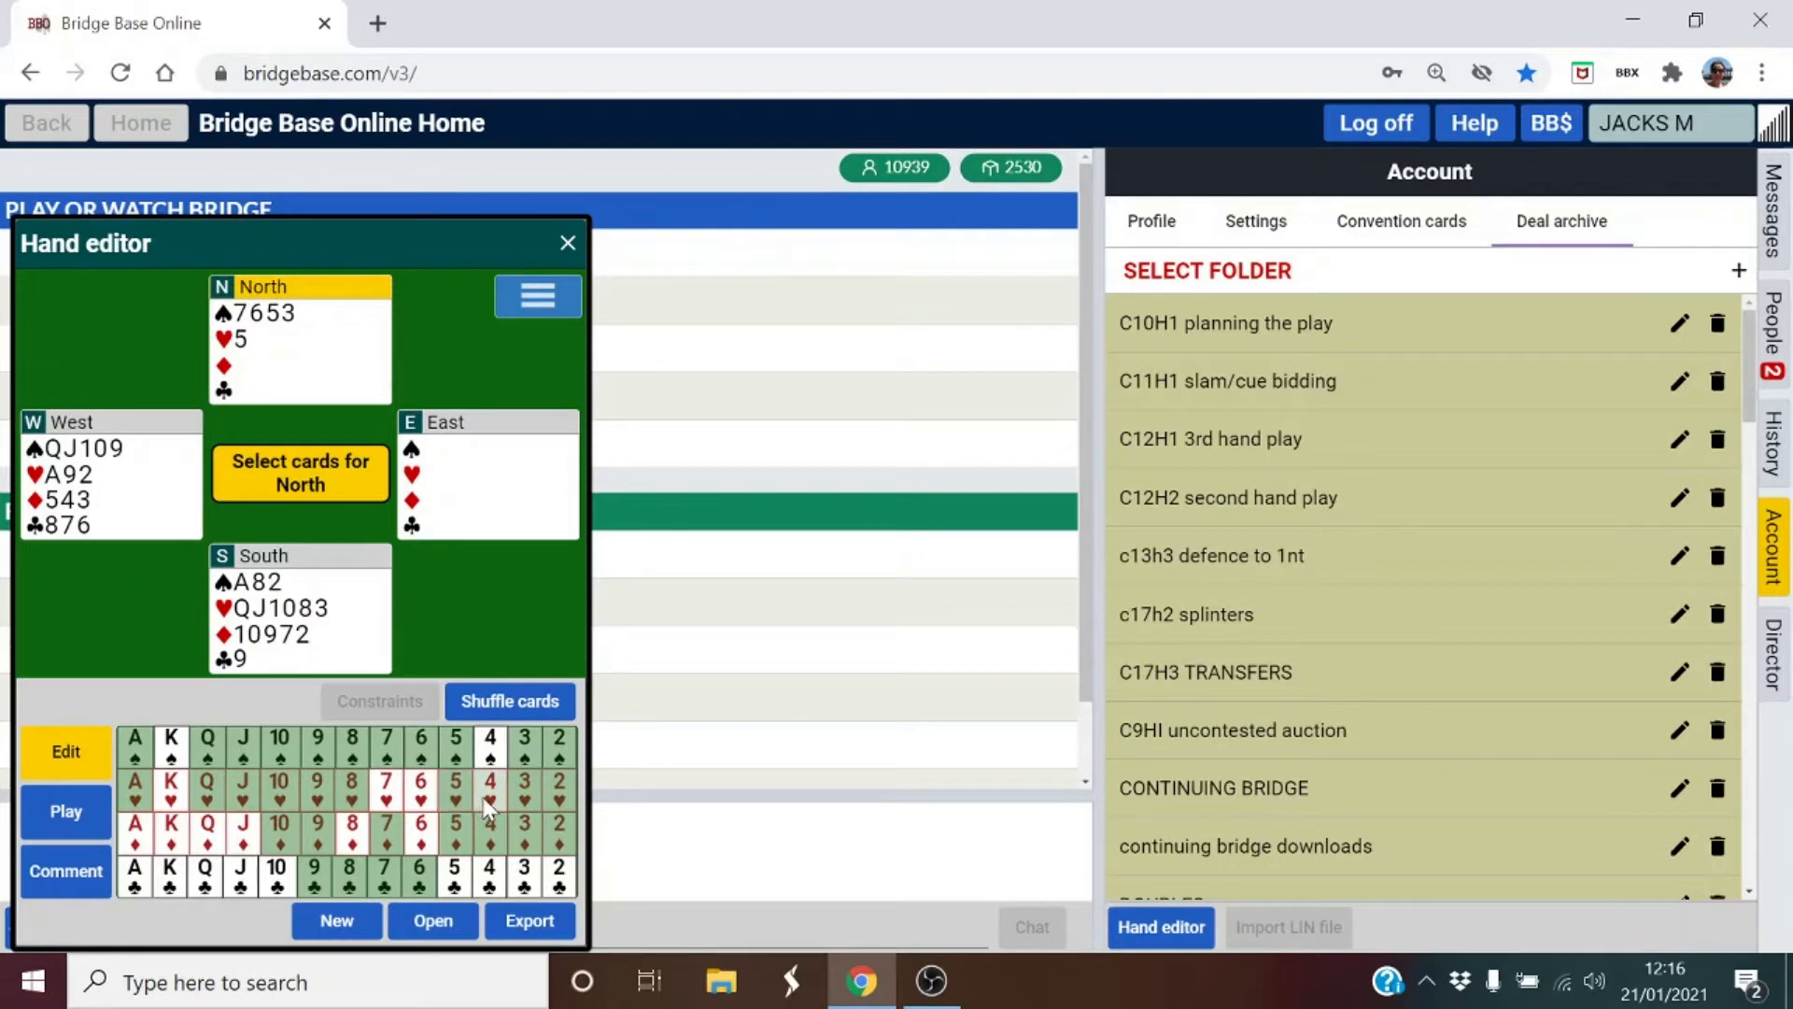
click(490, 792)
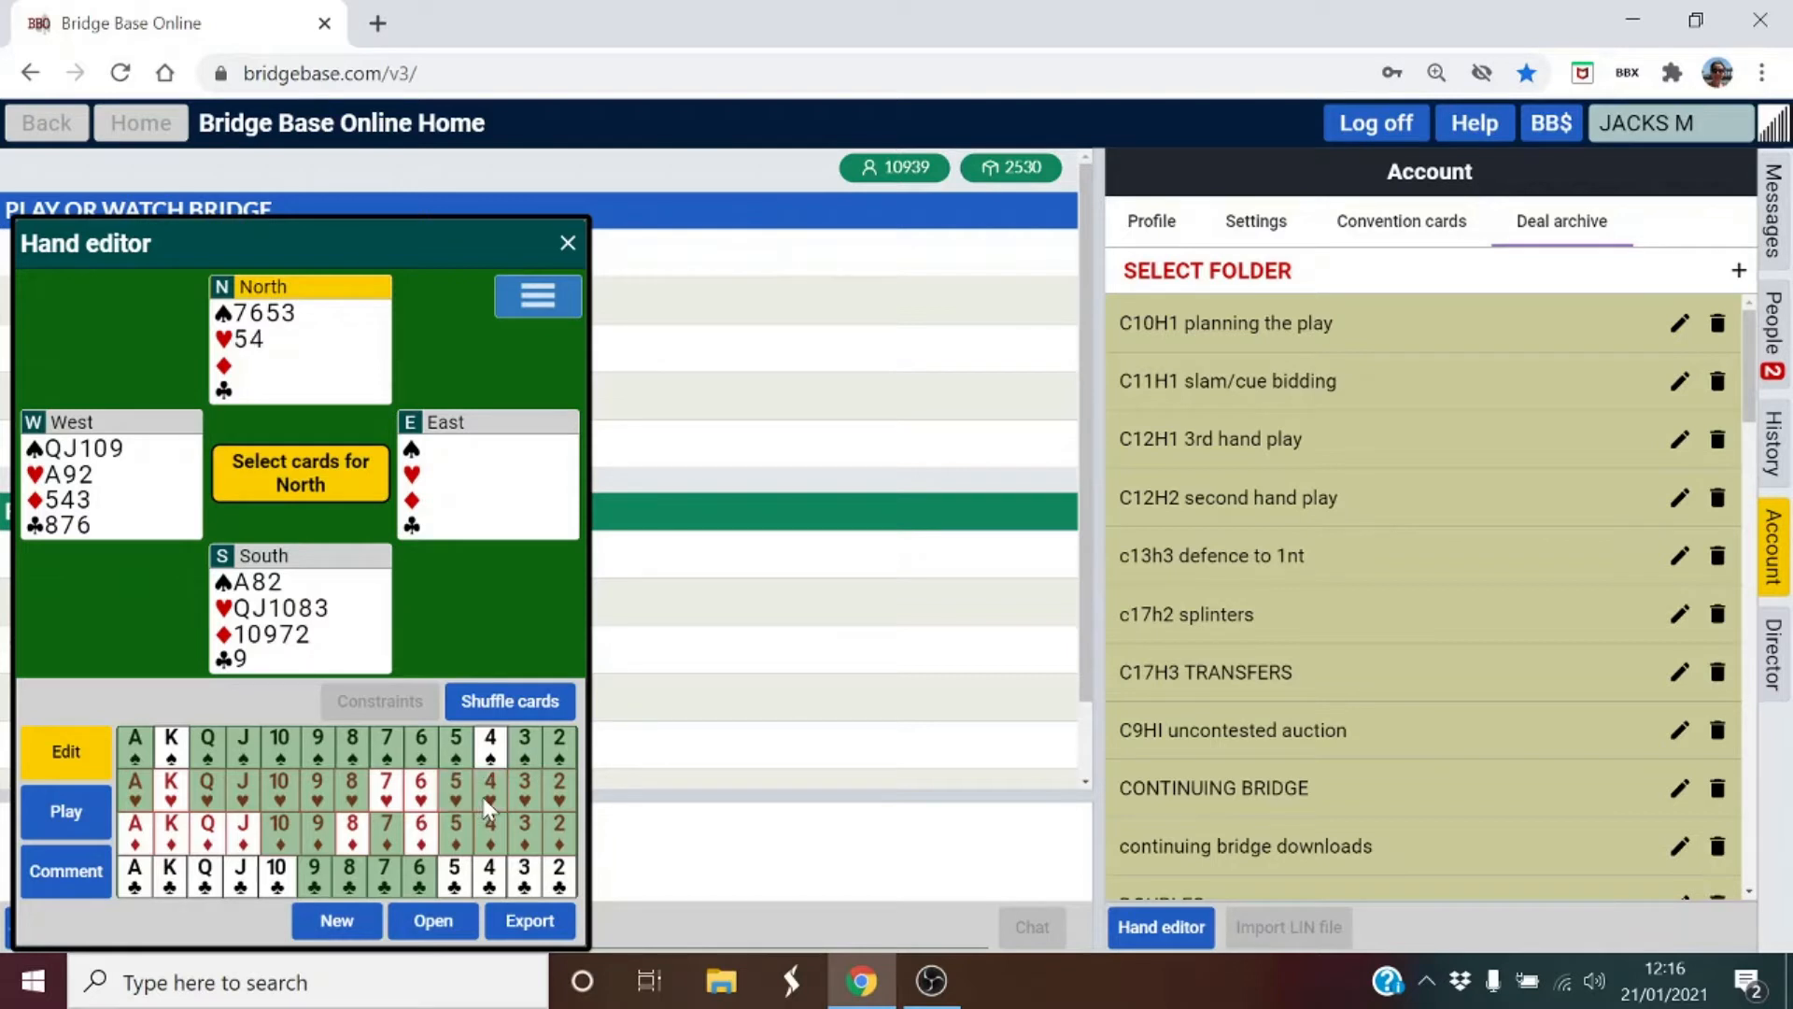
click(253, 835)
click(352, 834)
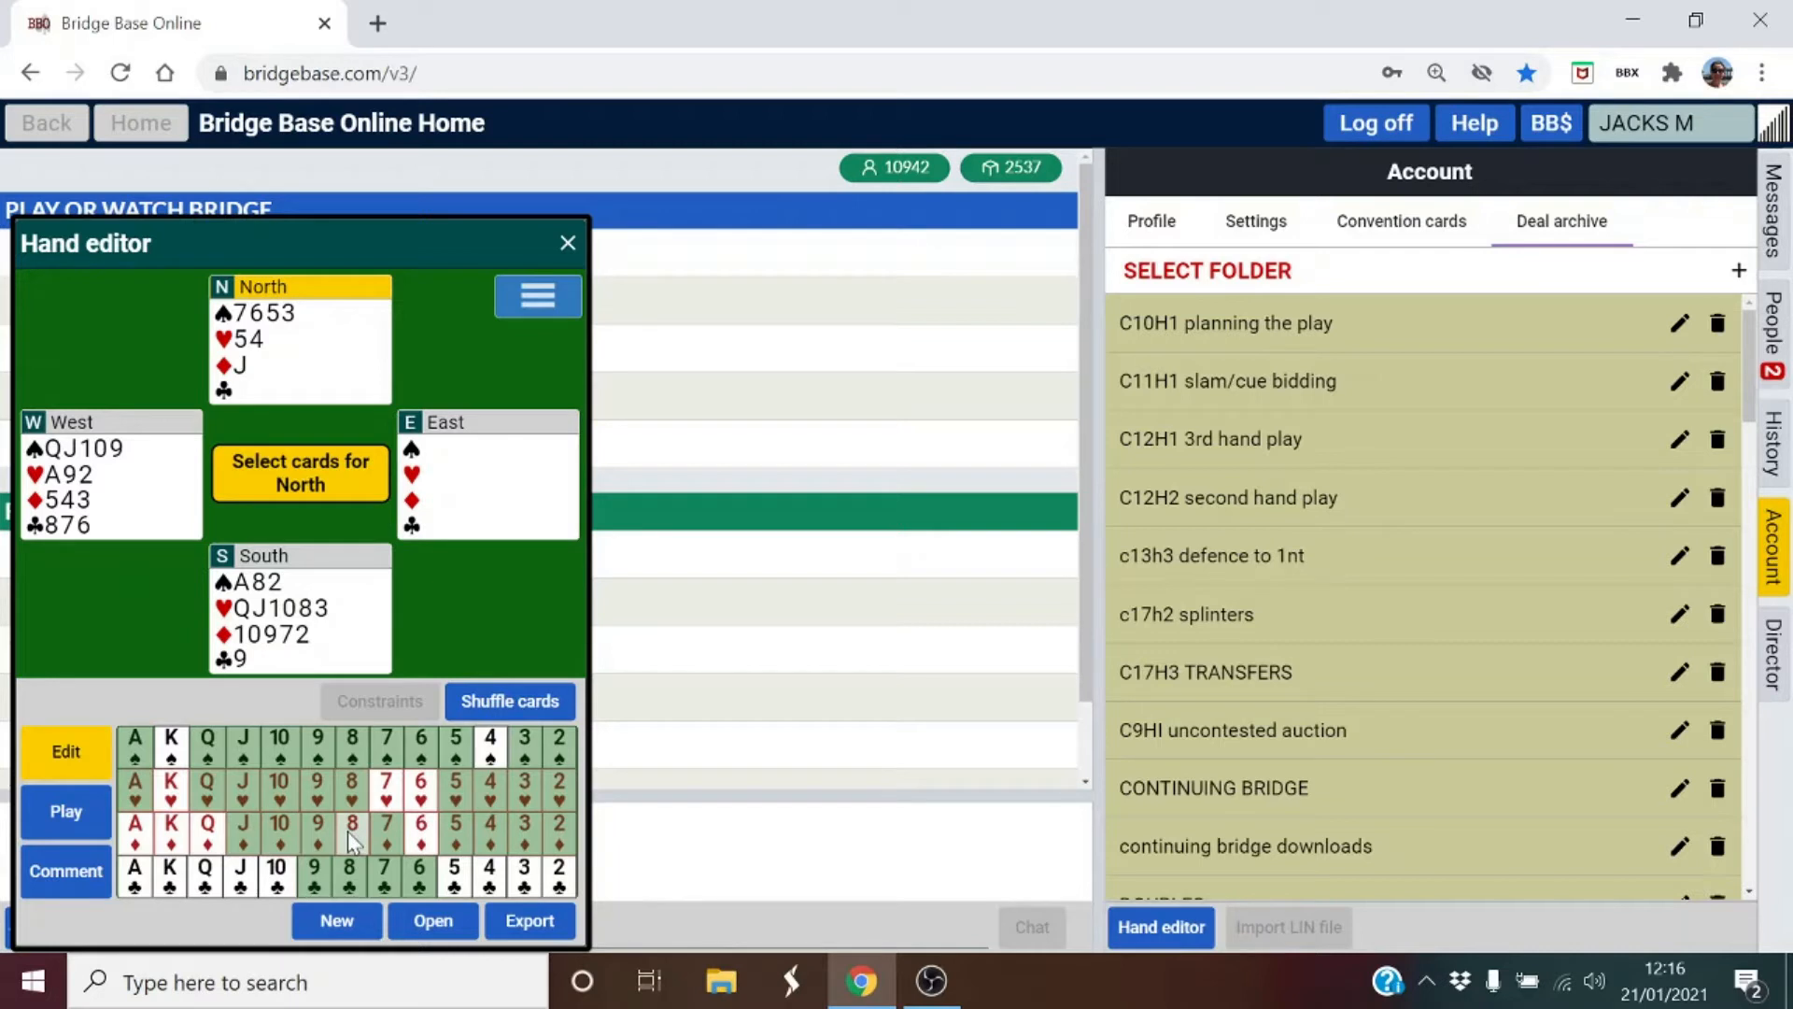
click(418, 832)
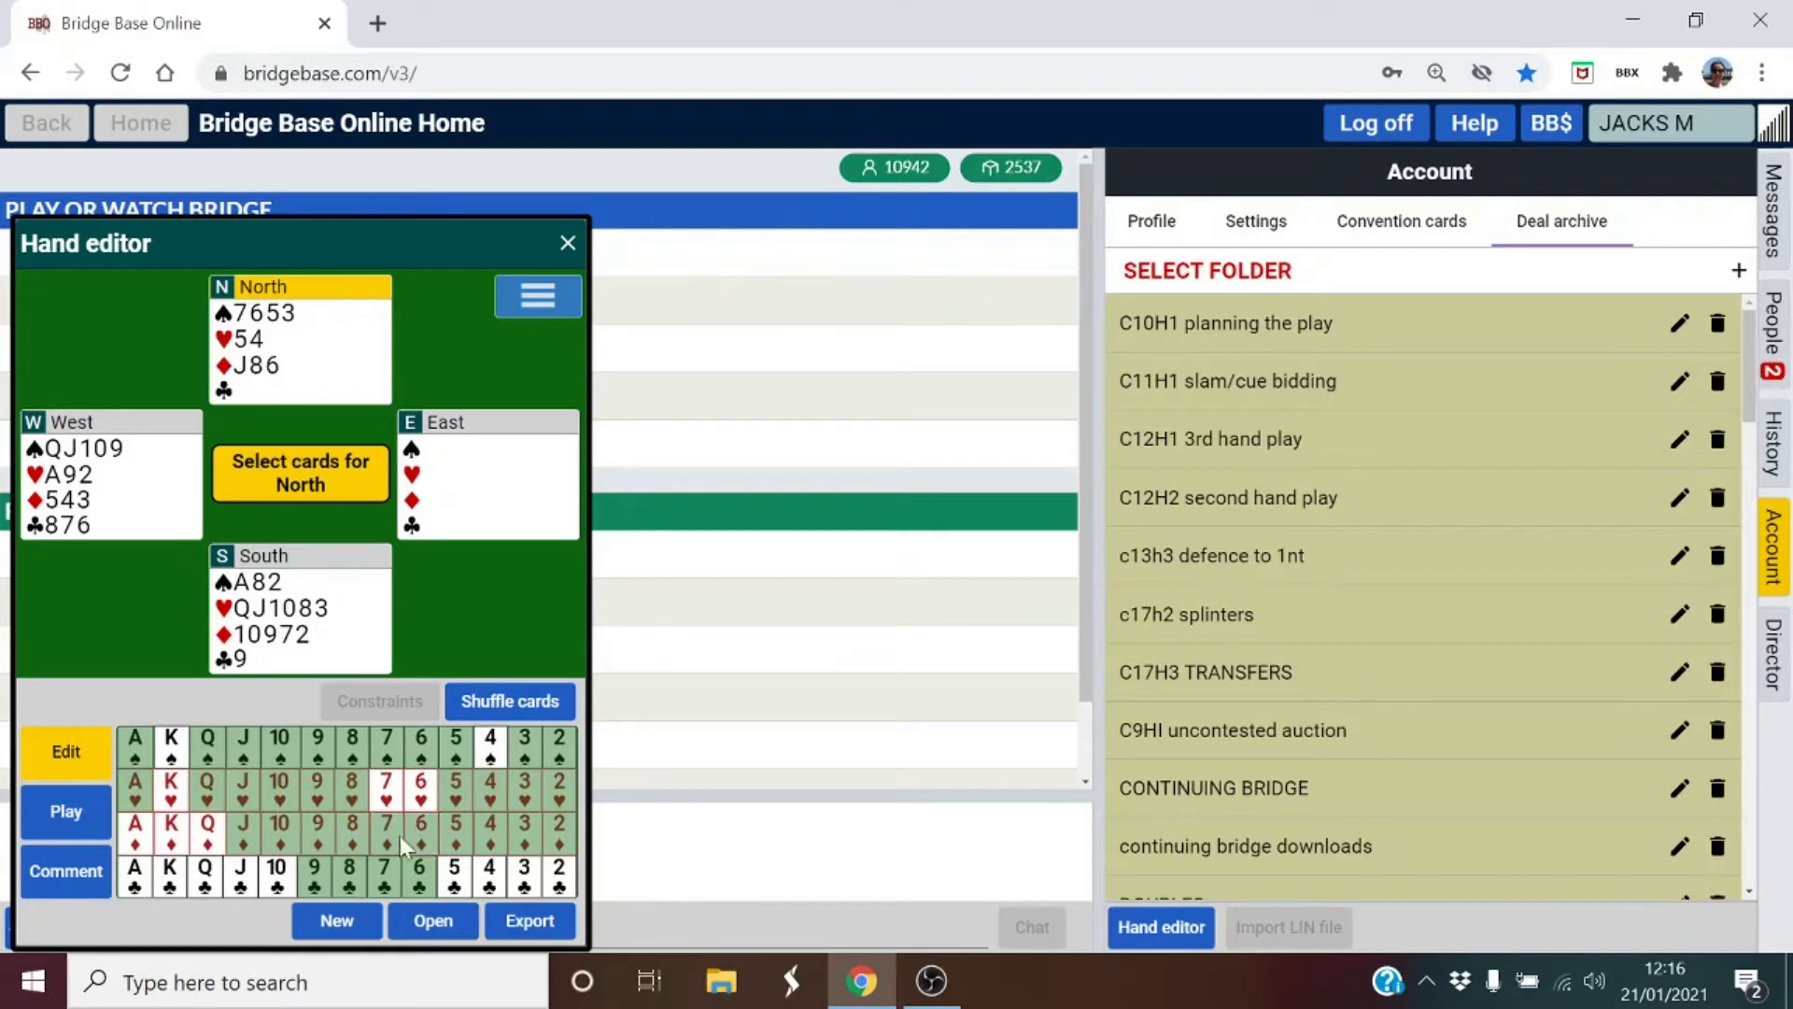
click(171, 877)
click(205, 880)
click(240, 880)
click(276, 878)
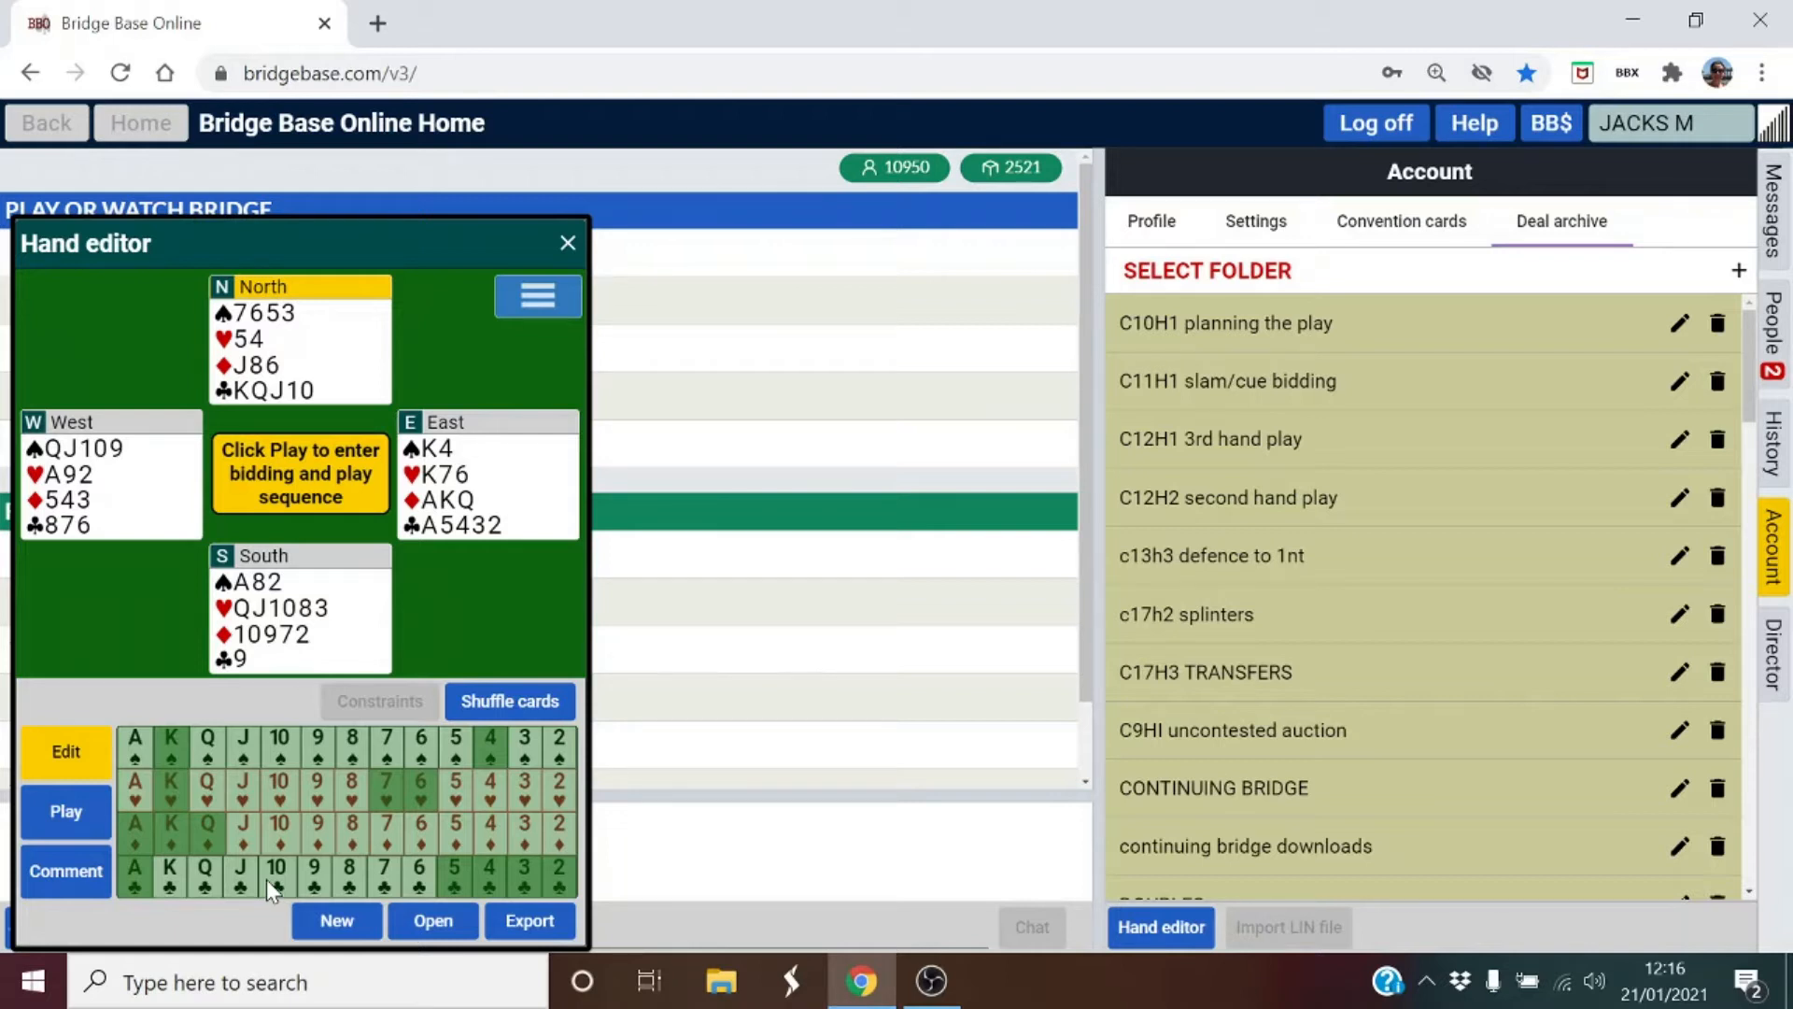
Switch to entering the bidding and play, set East as dealer, and enter East's opening bid of 1♣.
click(65, 812)
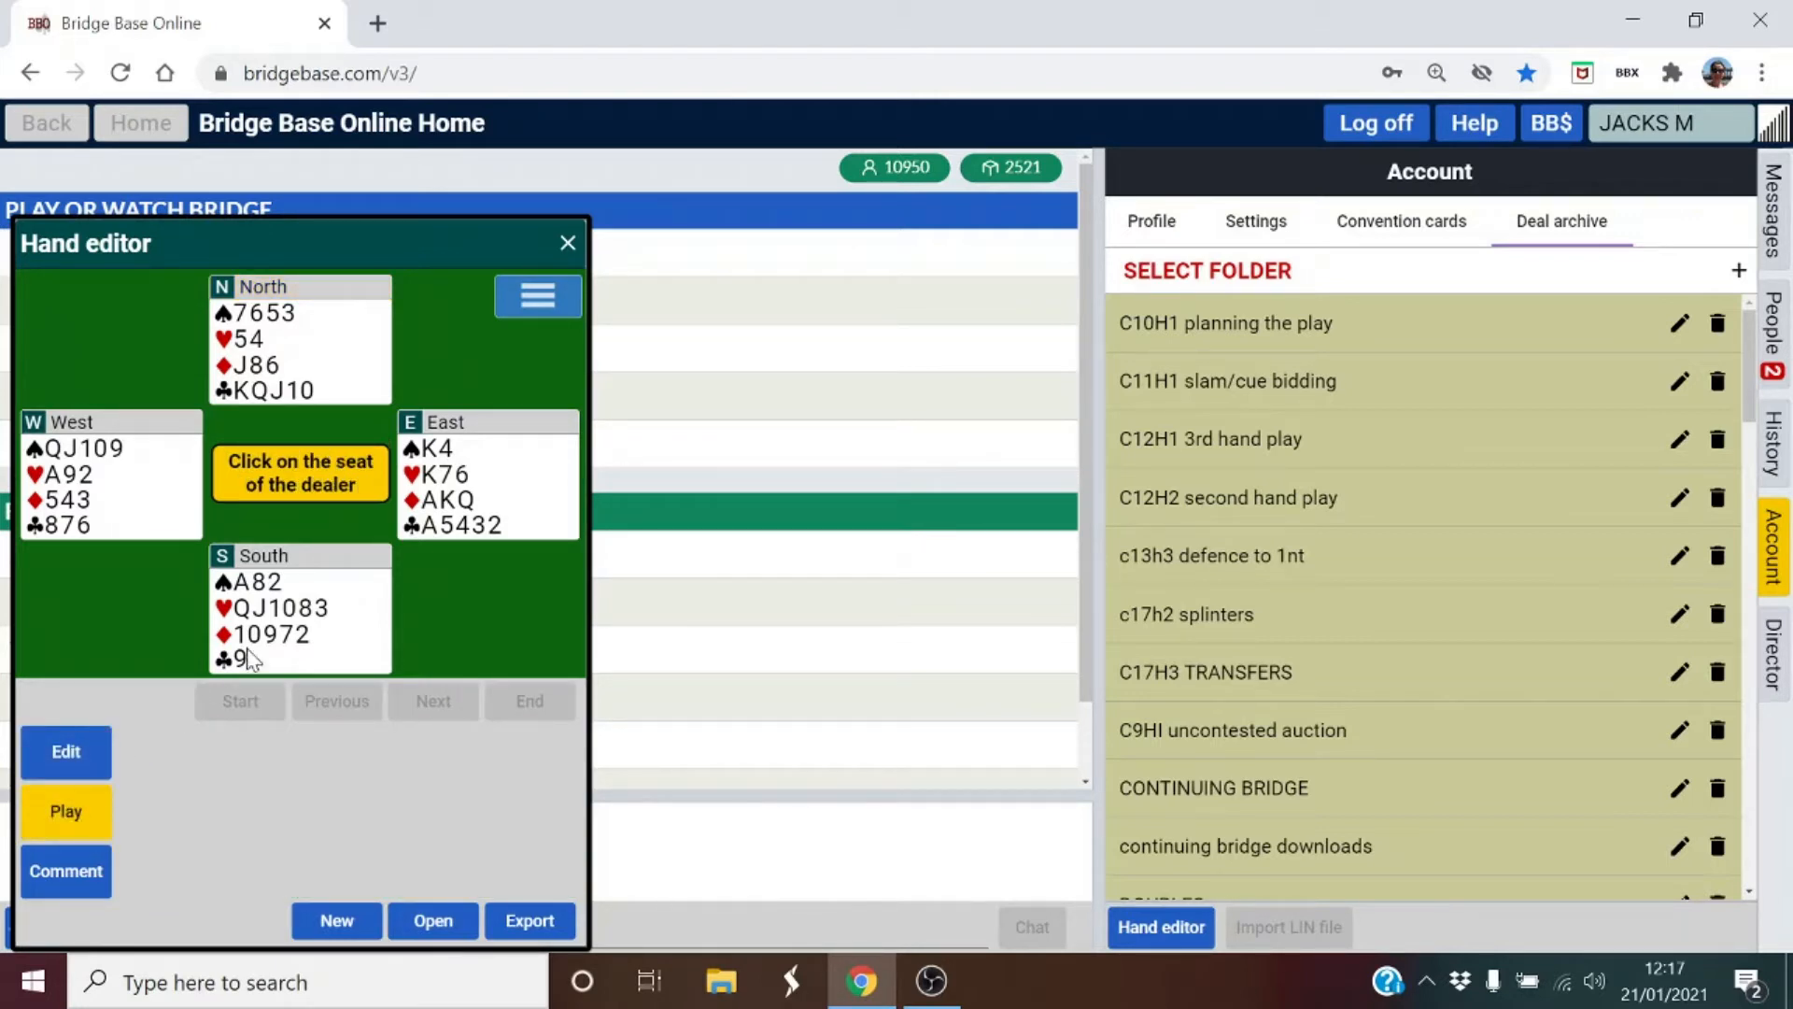
click(513, 432)
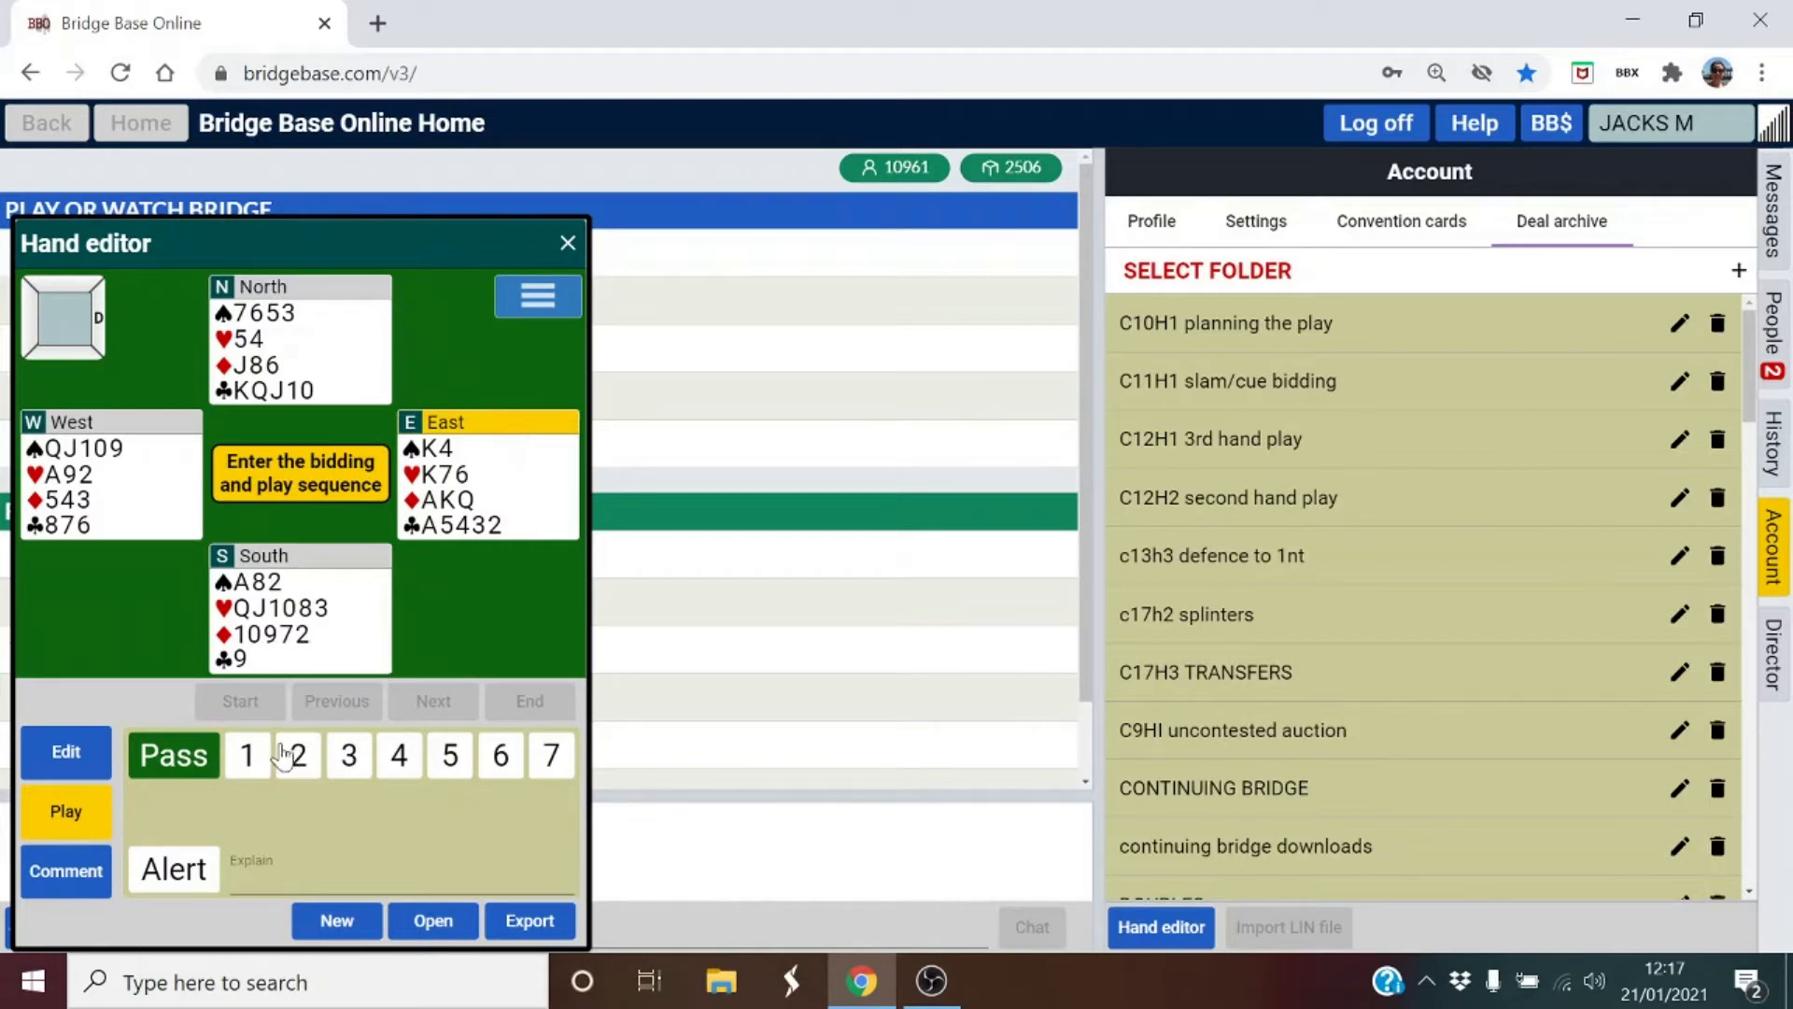
click(250, 756)
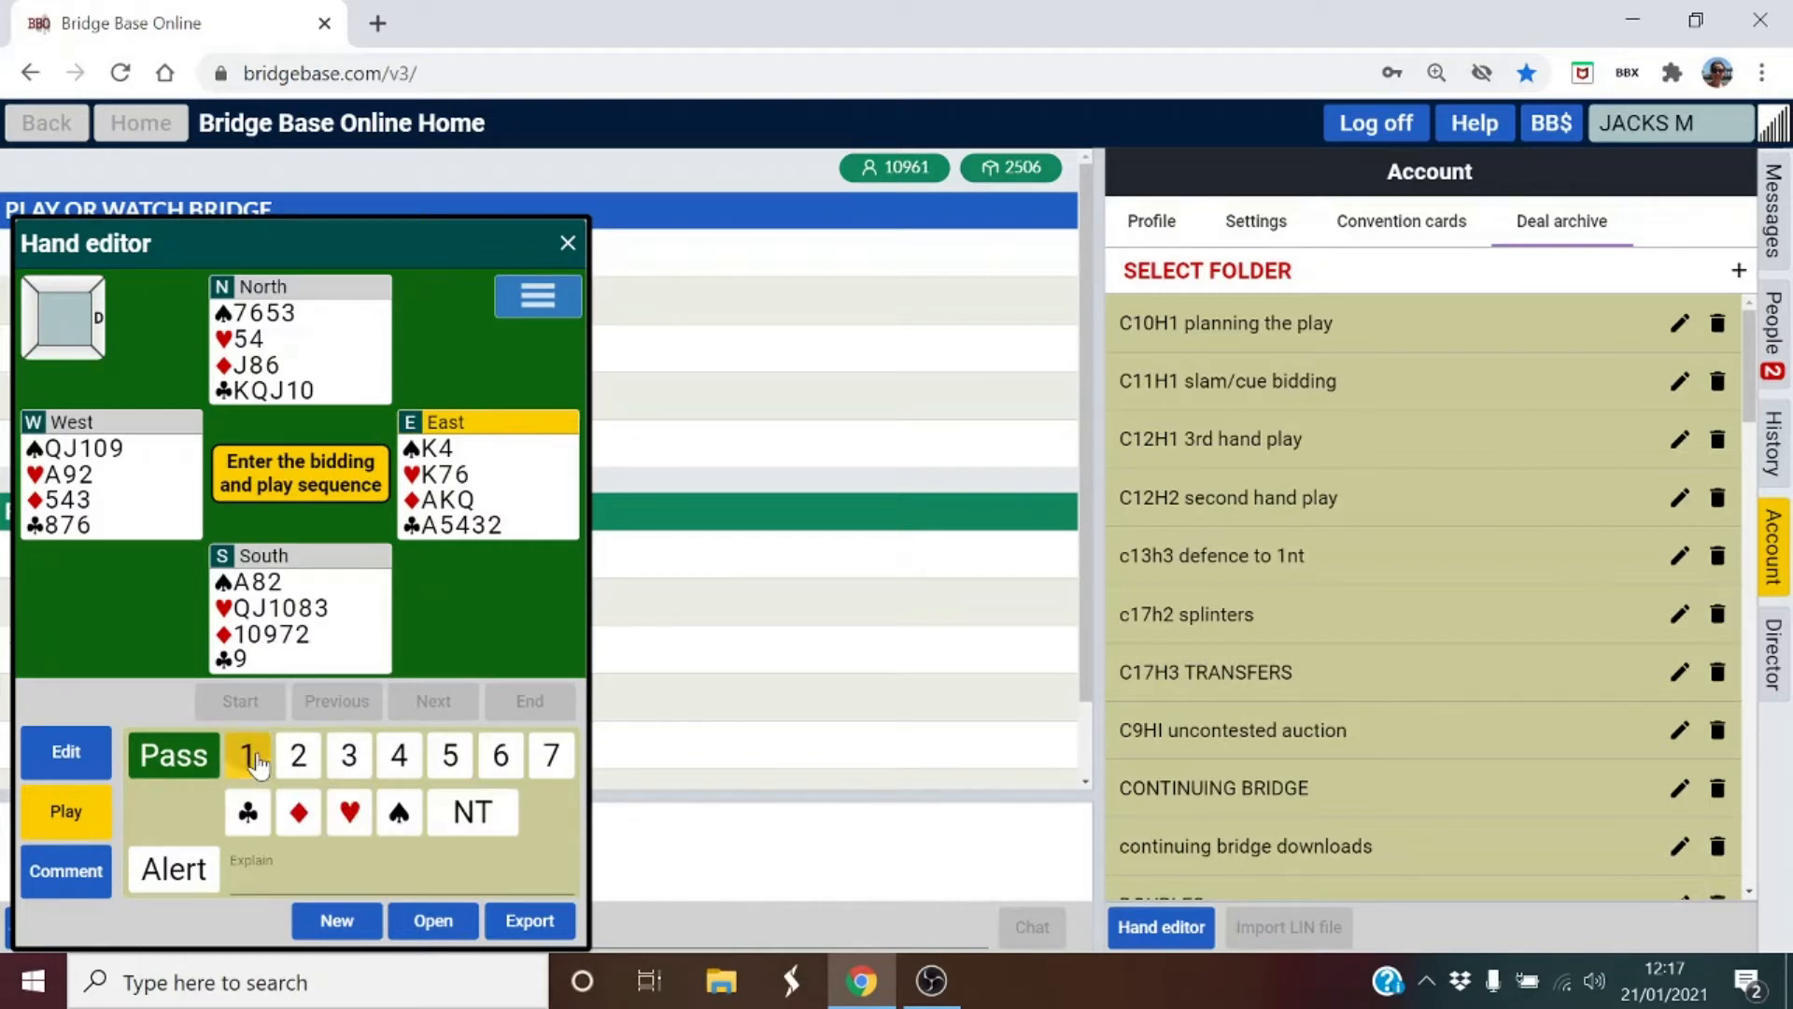
click(248, 814)
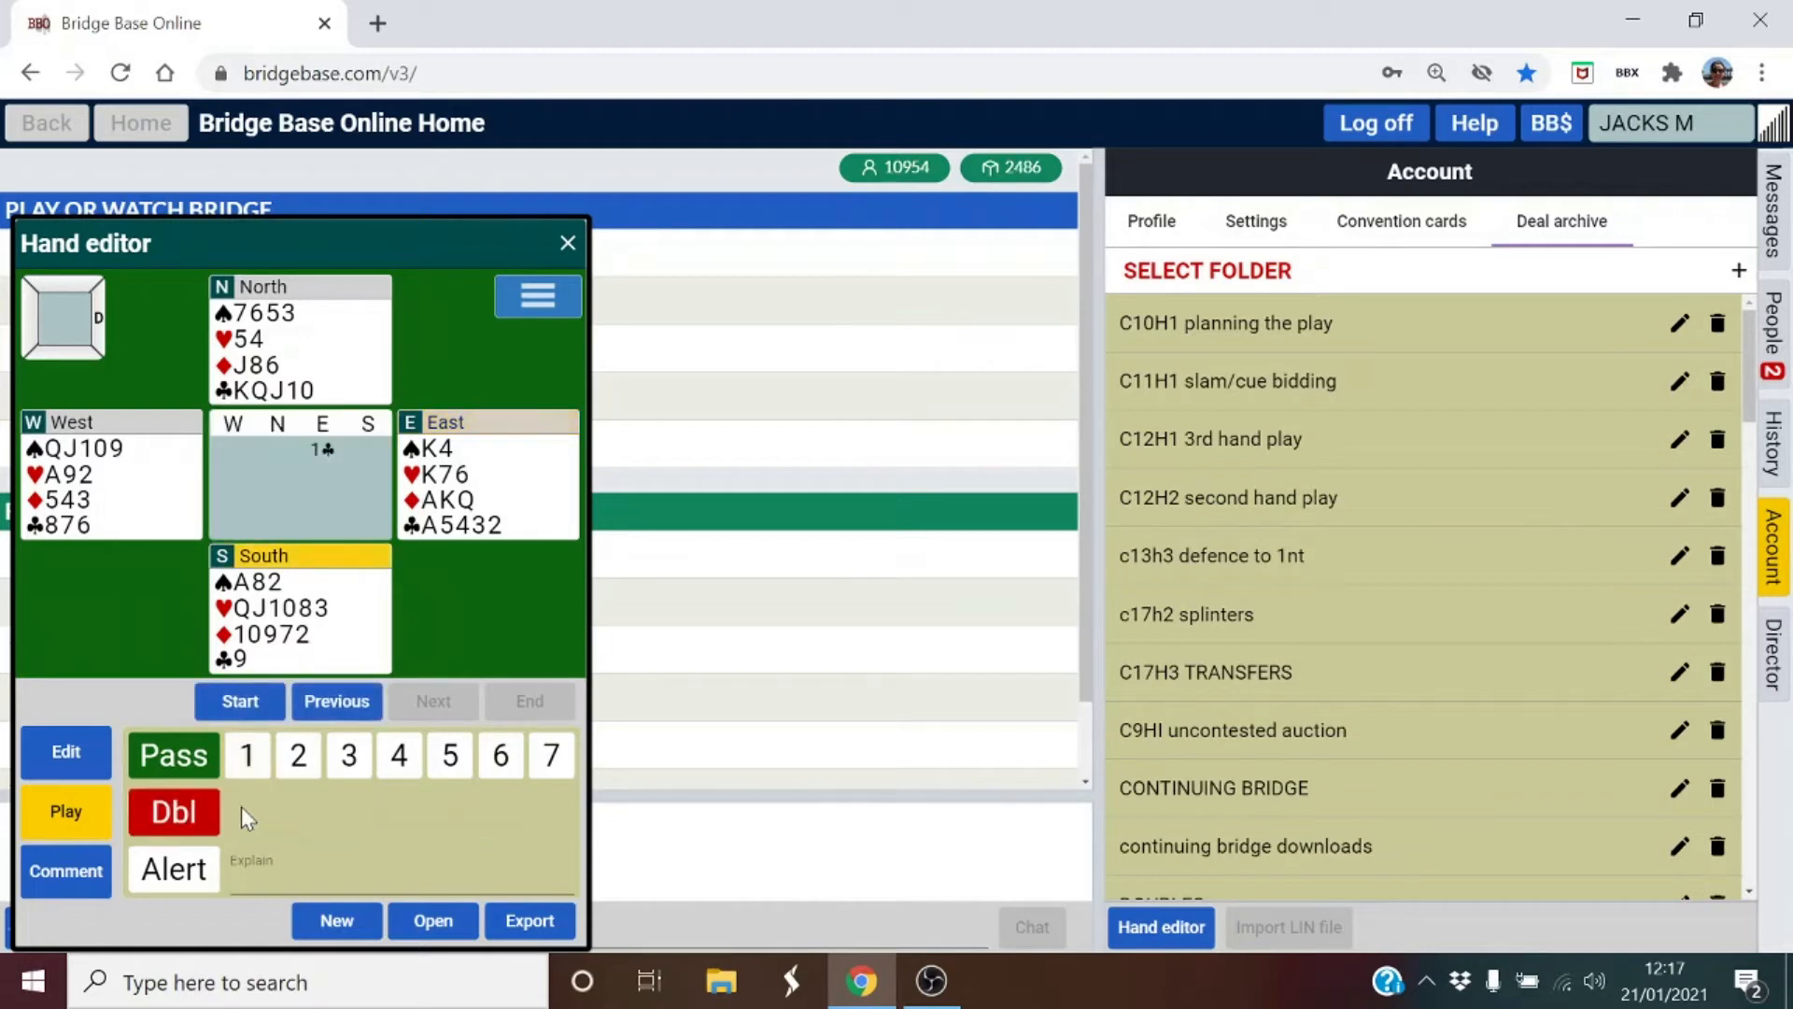
Complete the auction with South's pass, West's 1♠, North's pass, East's 3NT and three final passes.
click(173, 756)
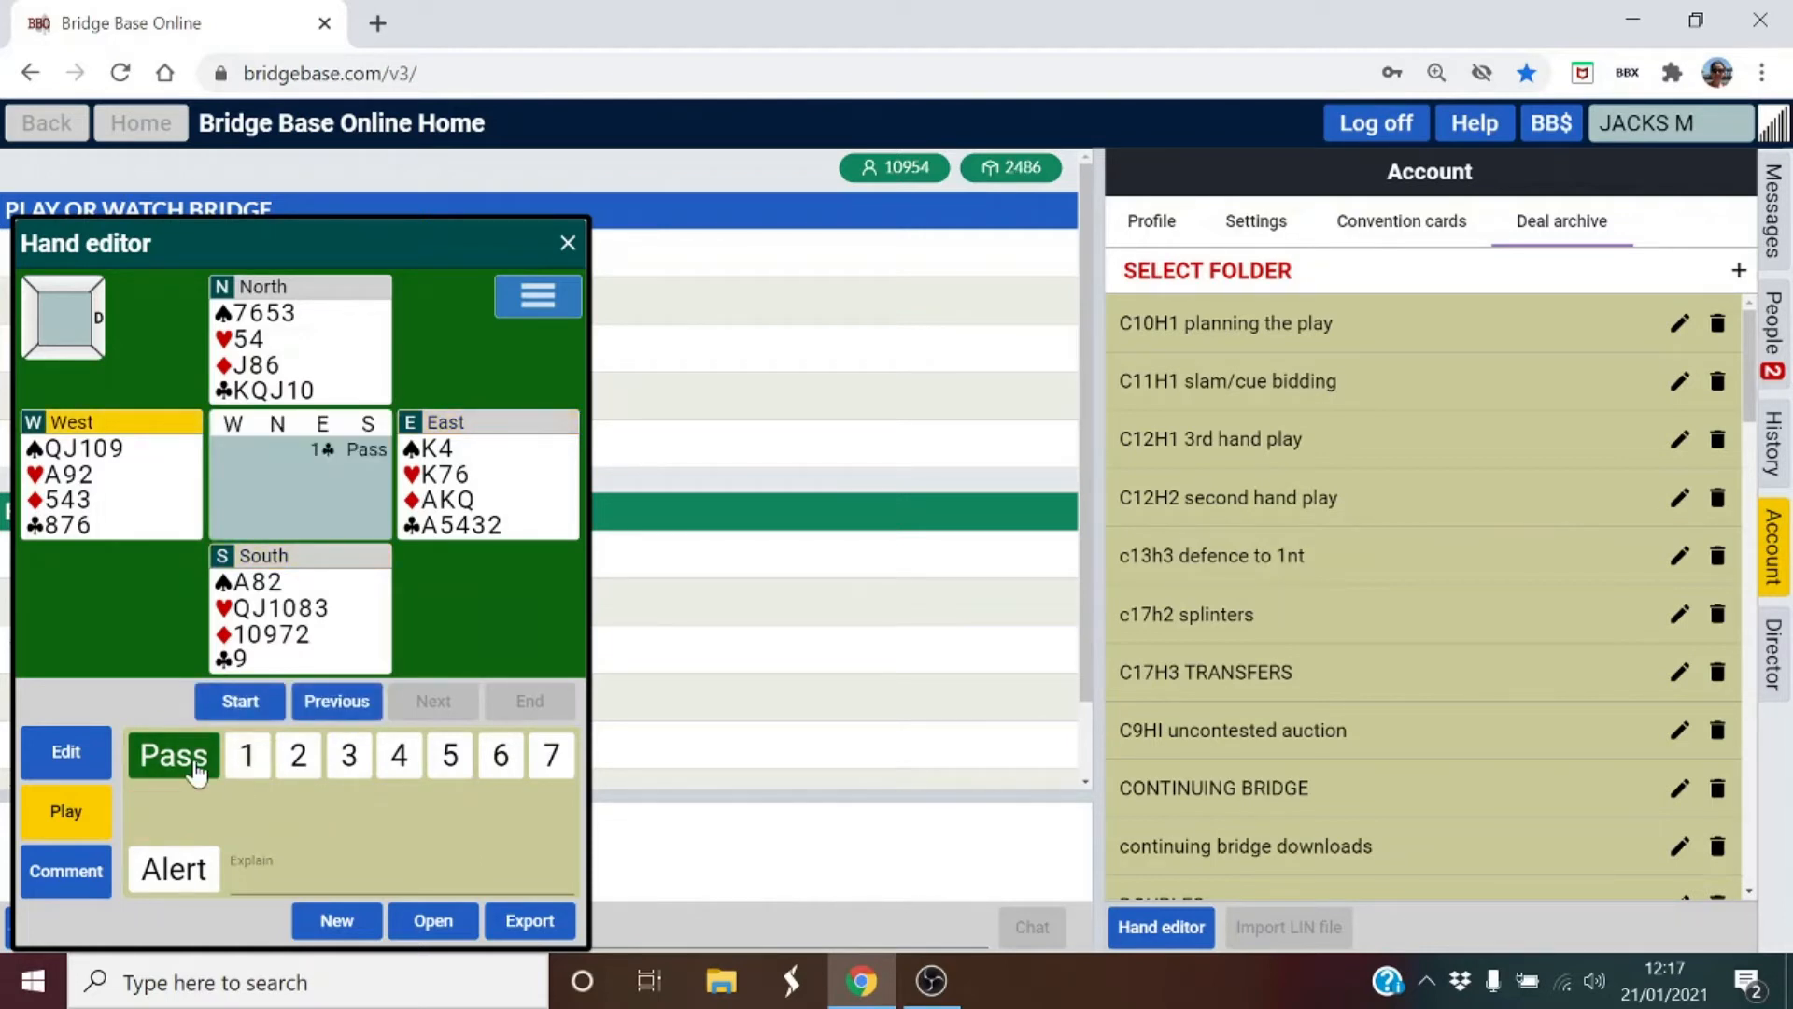
click(244, 764)
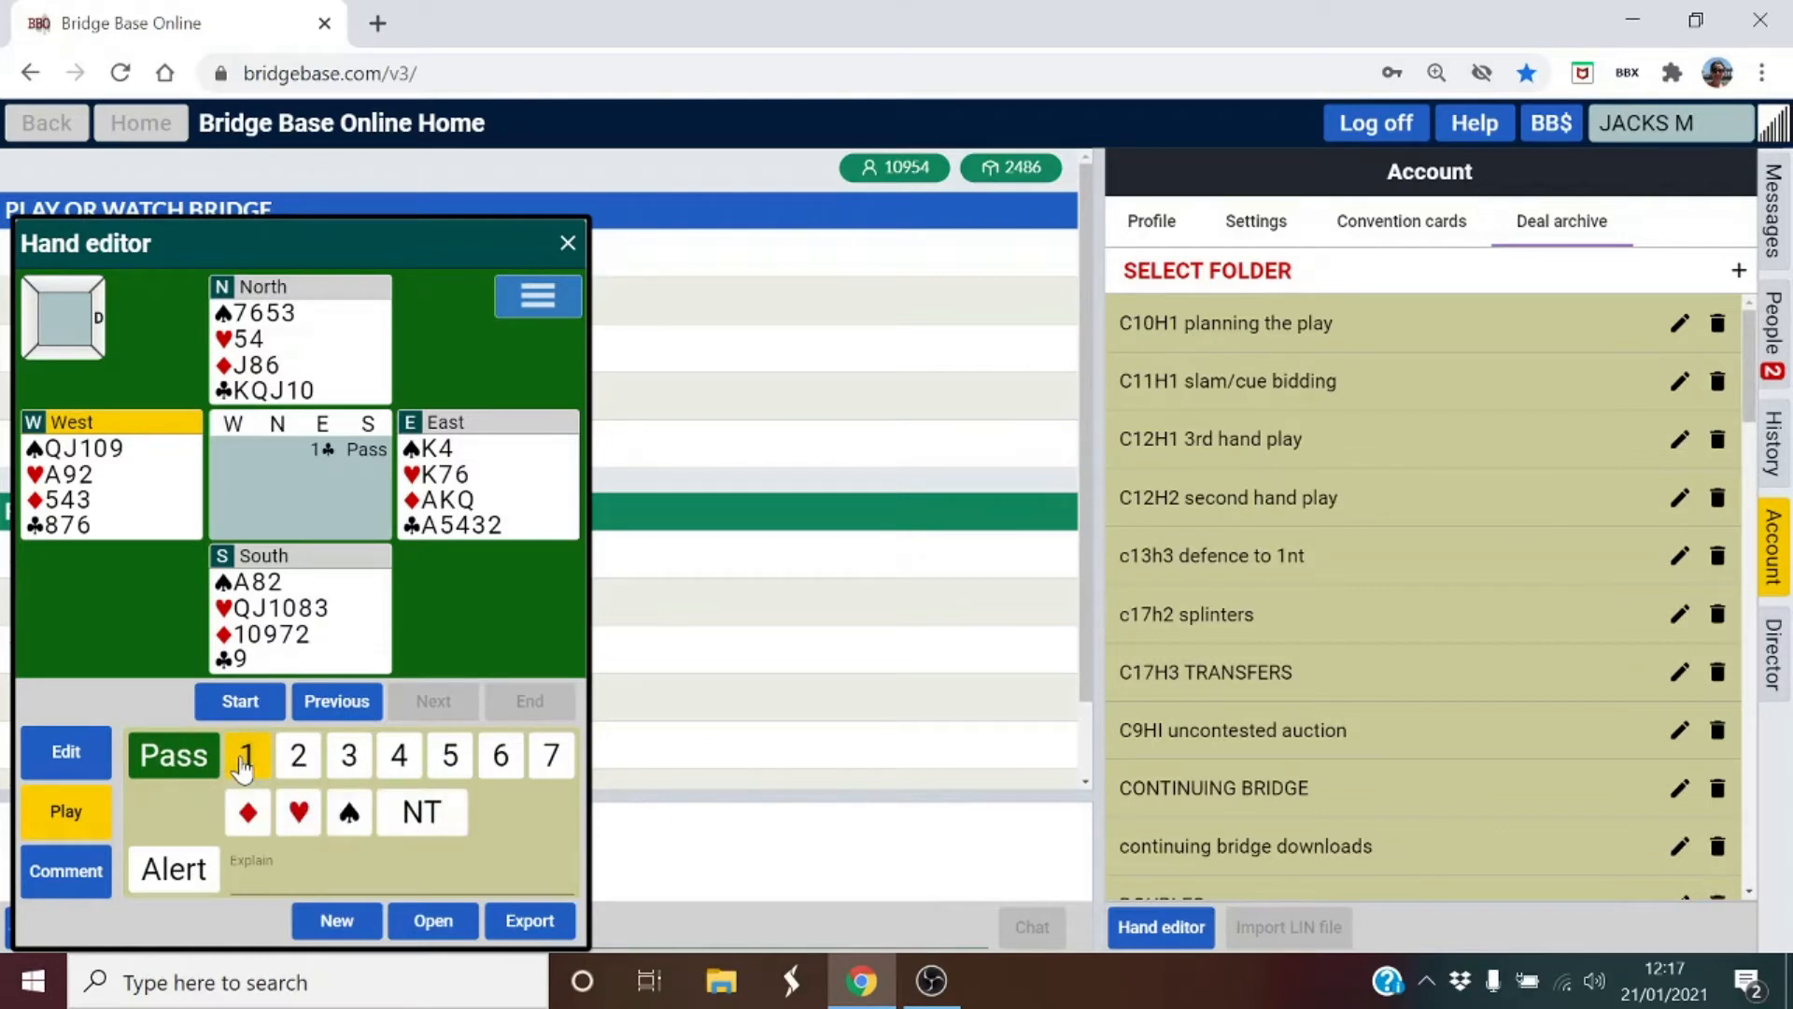
click(349, 813)
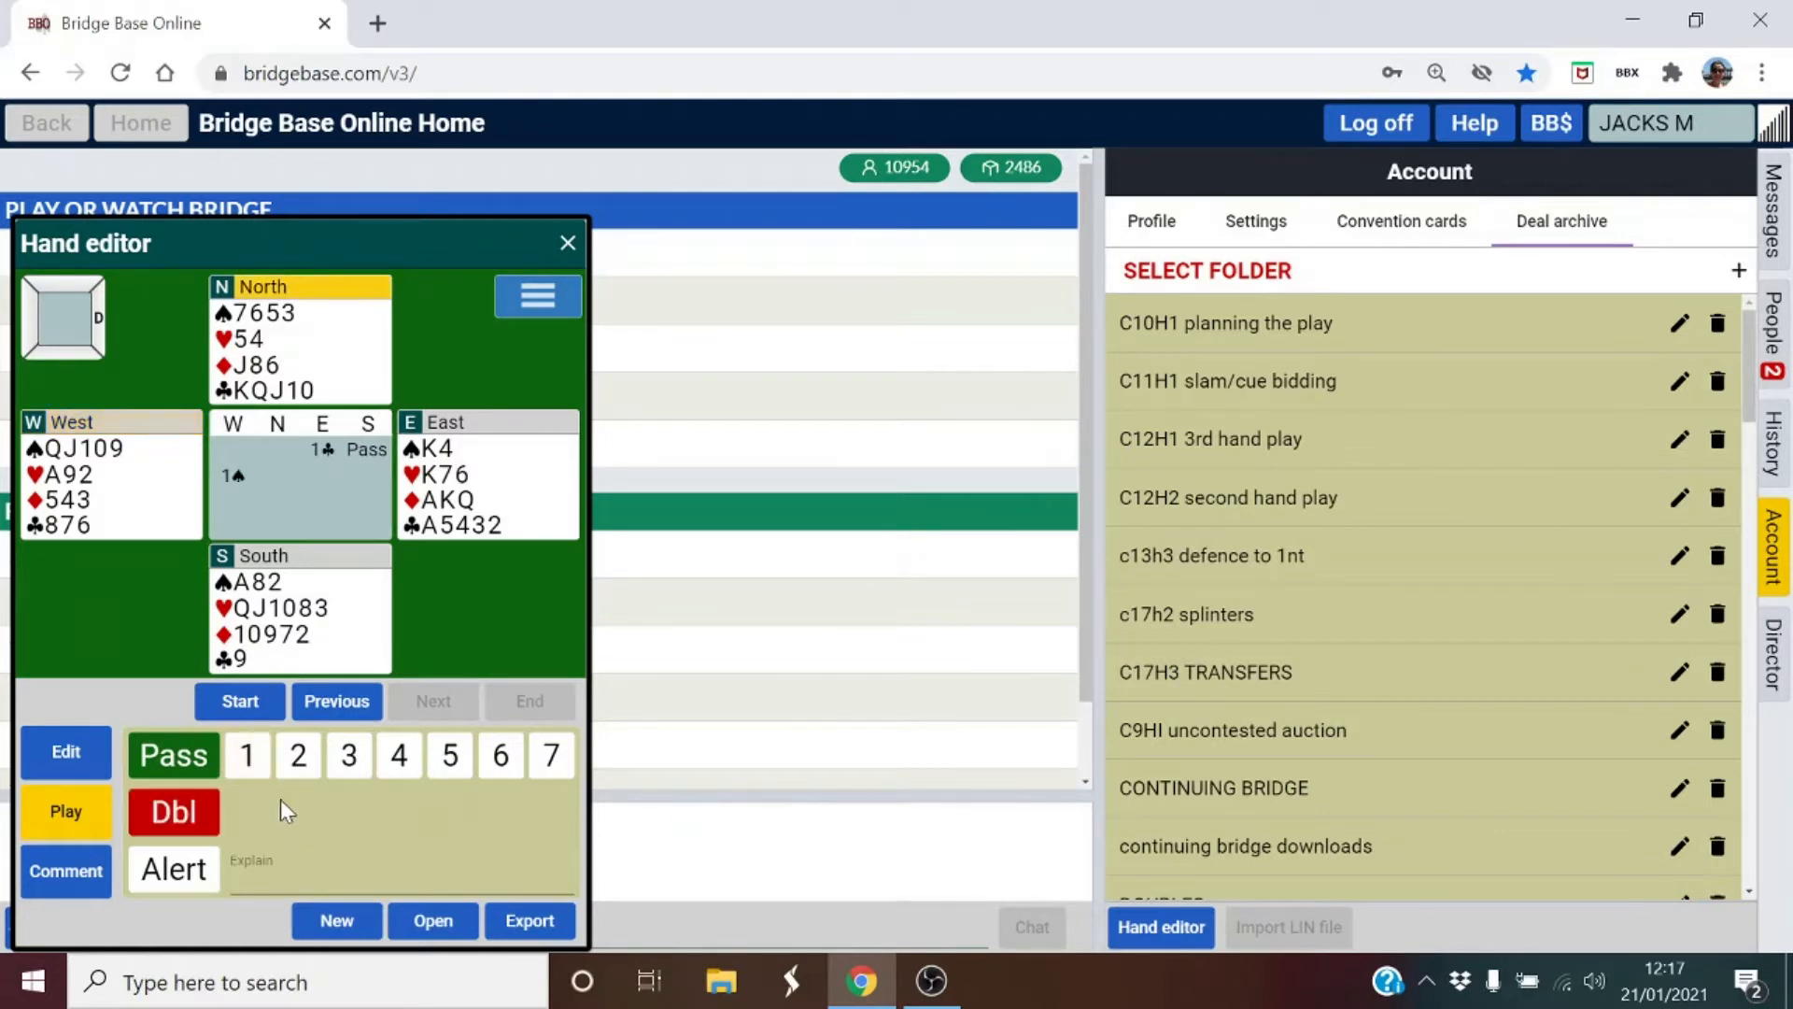
click(194, 770)
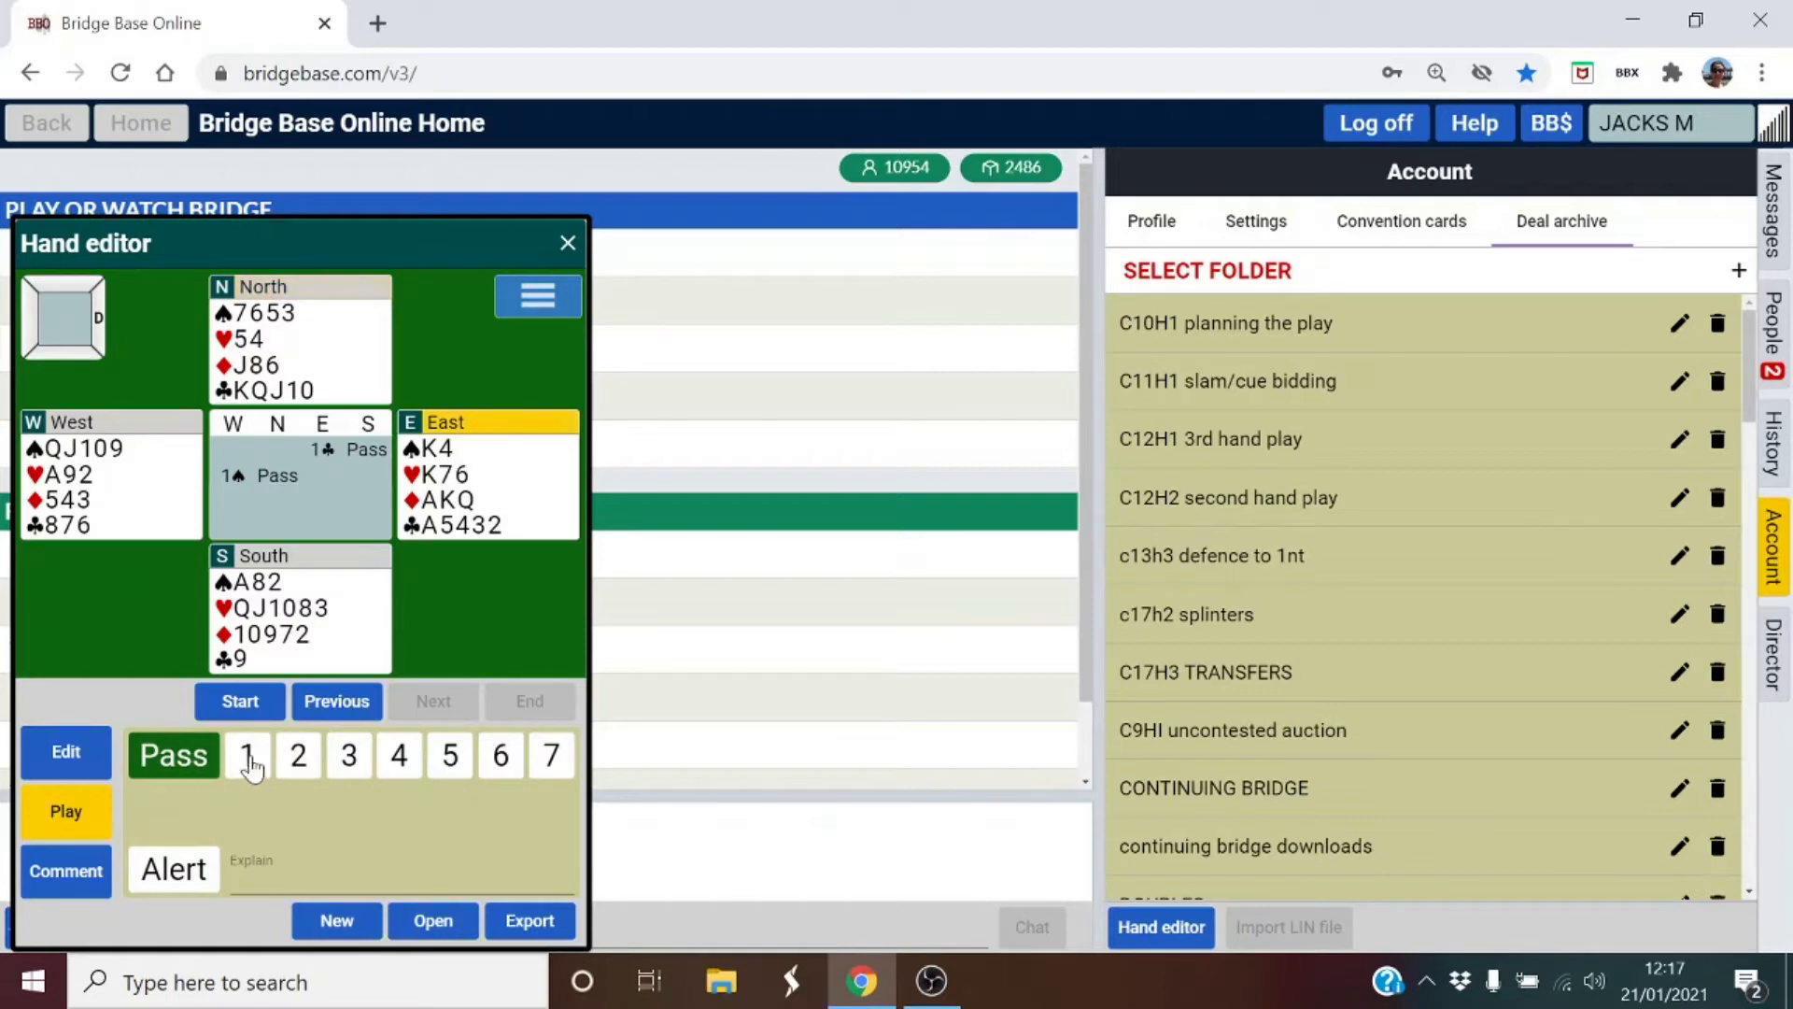
click(353, 761)
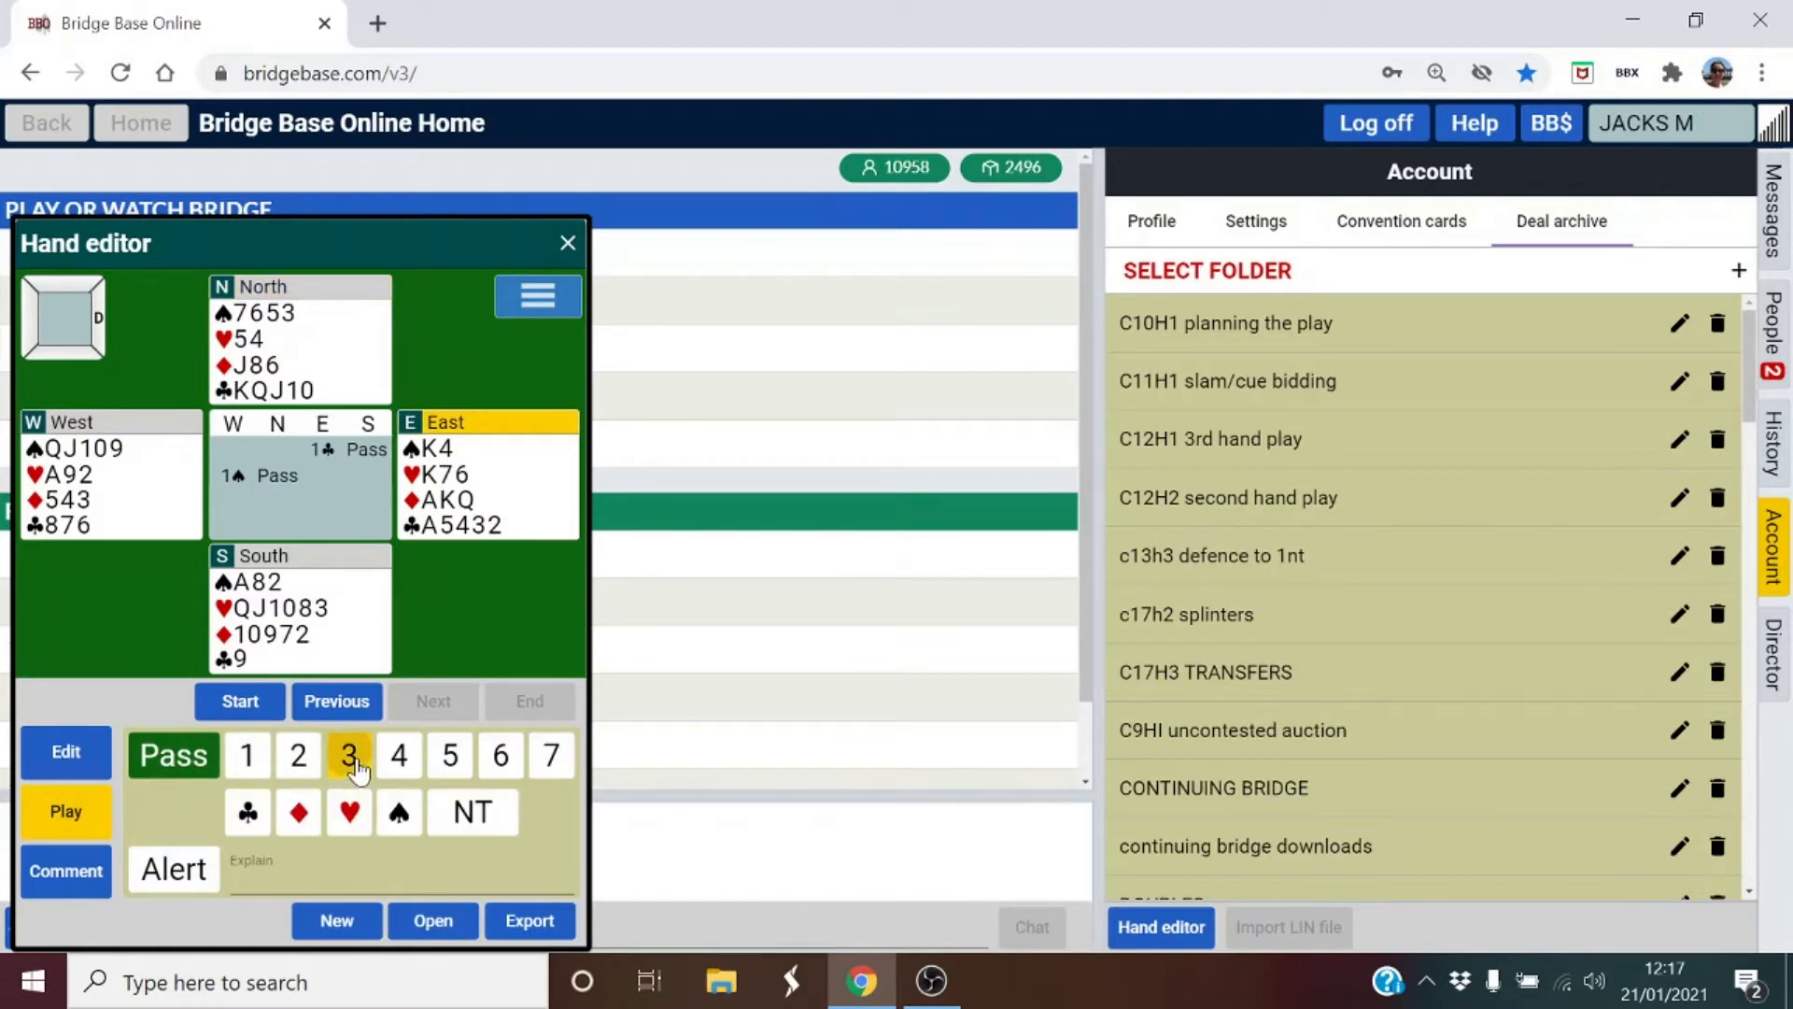
click(477, 809)
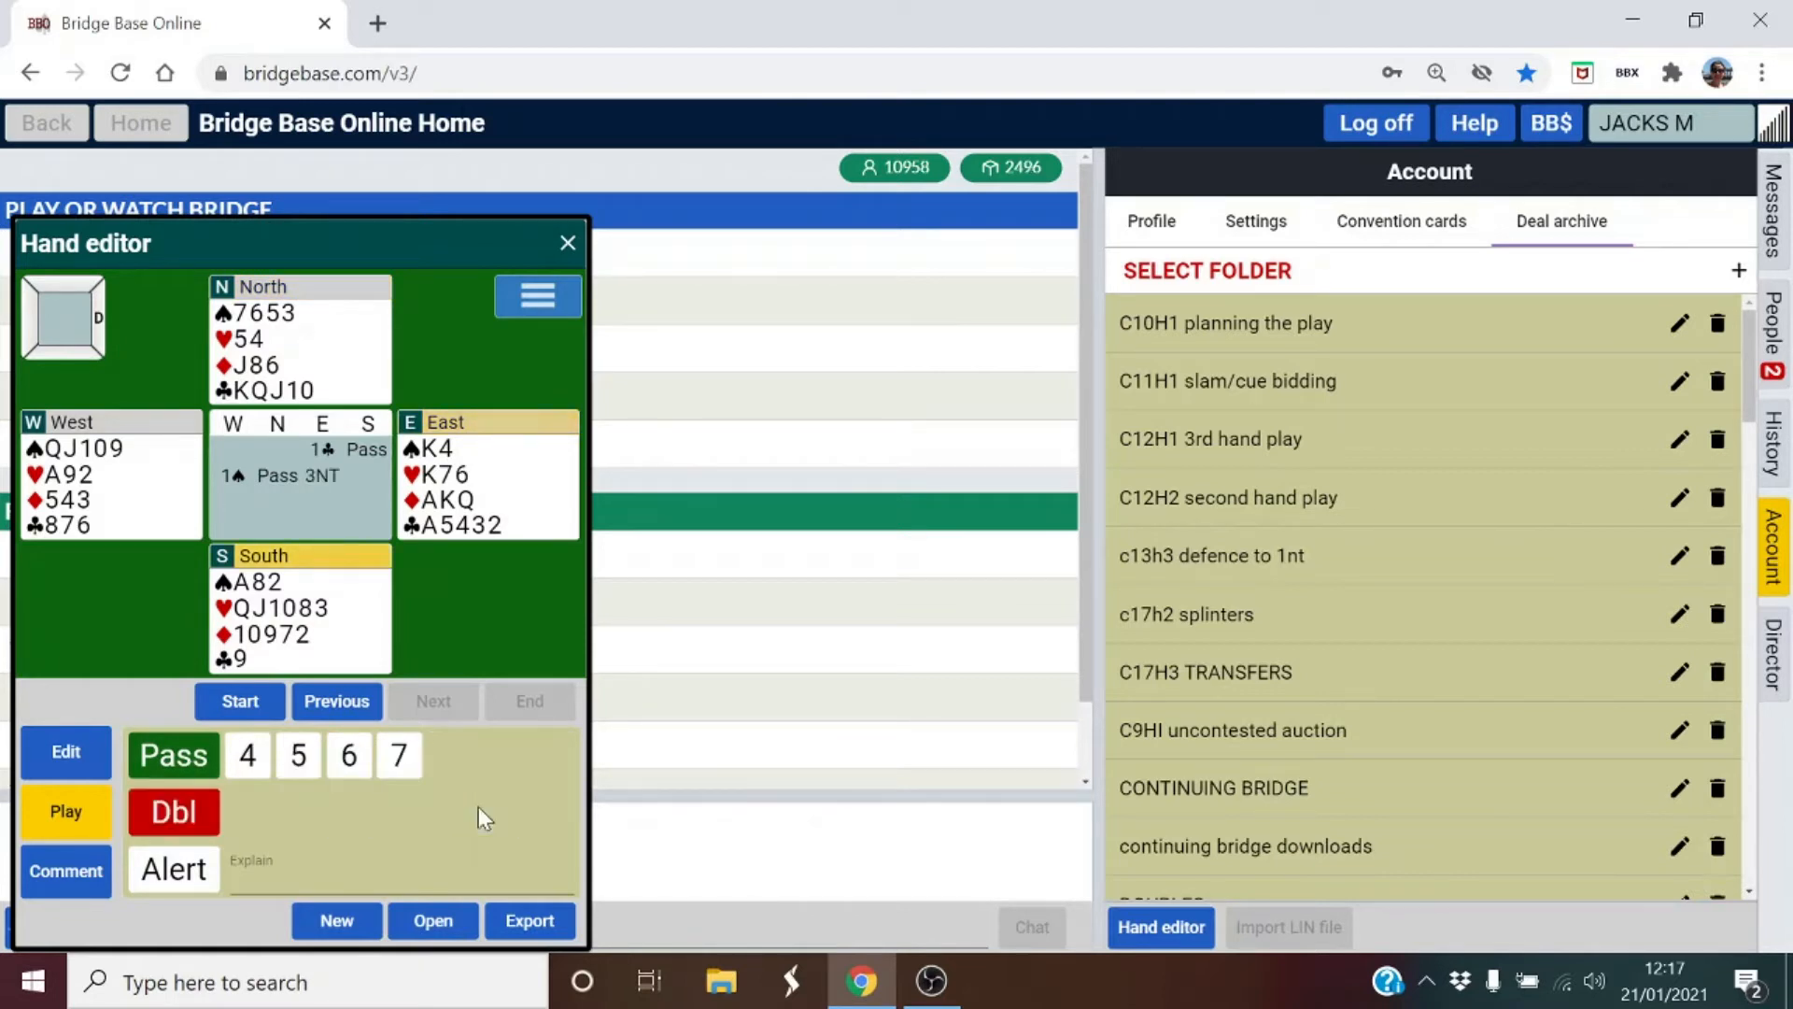
click(193, 761)
click(191, 760)
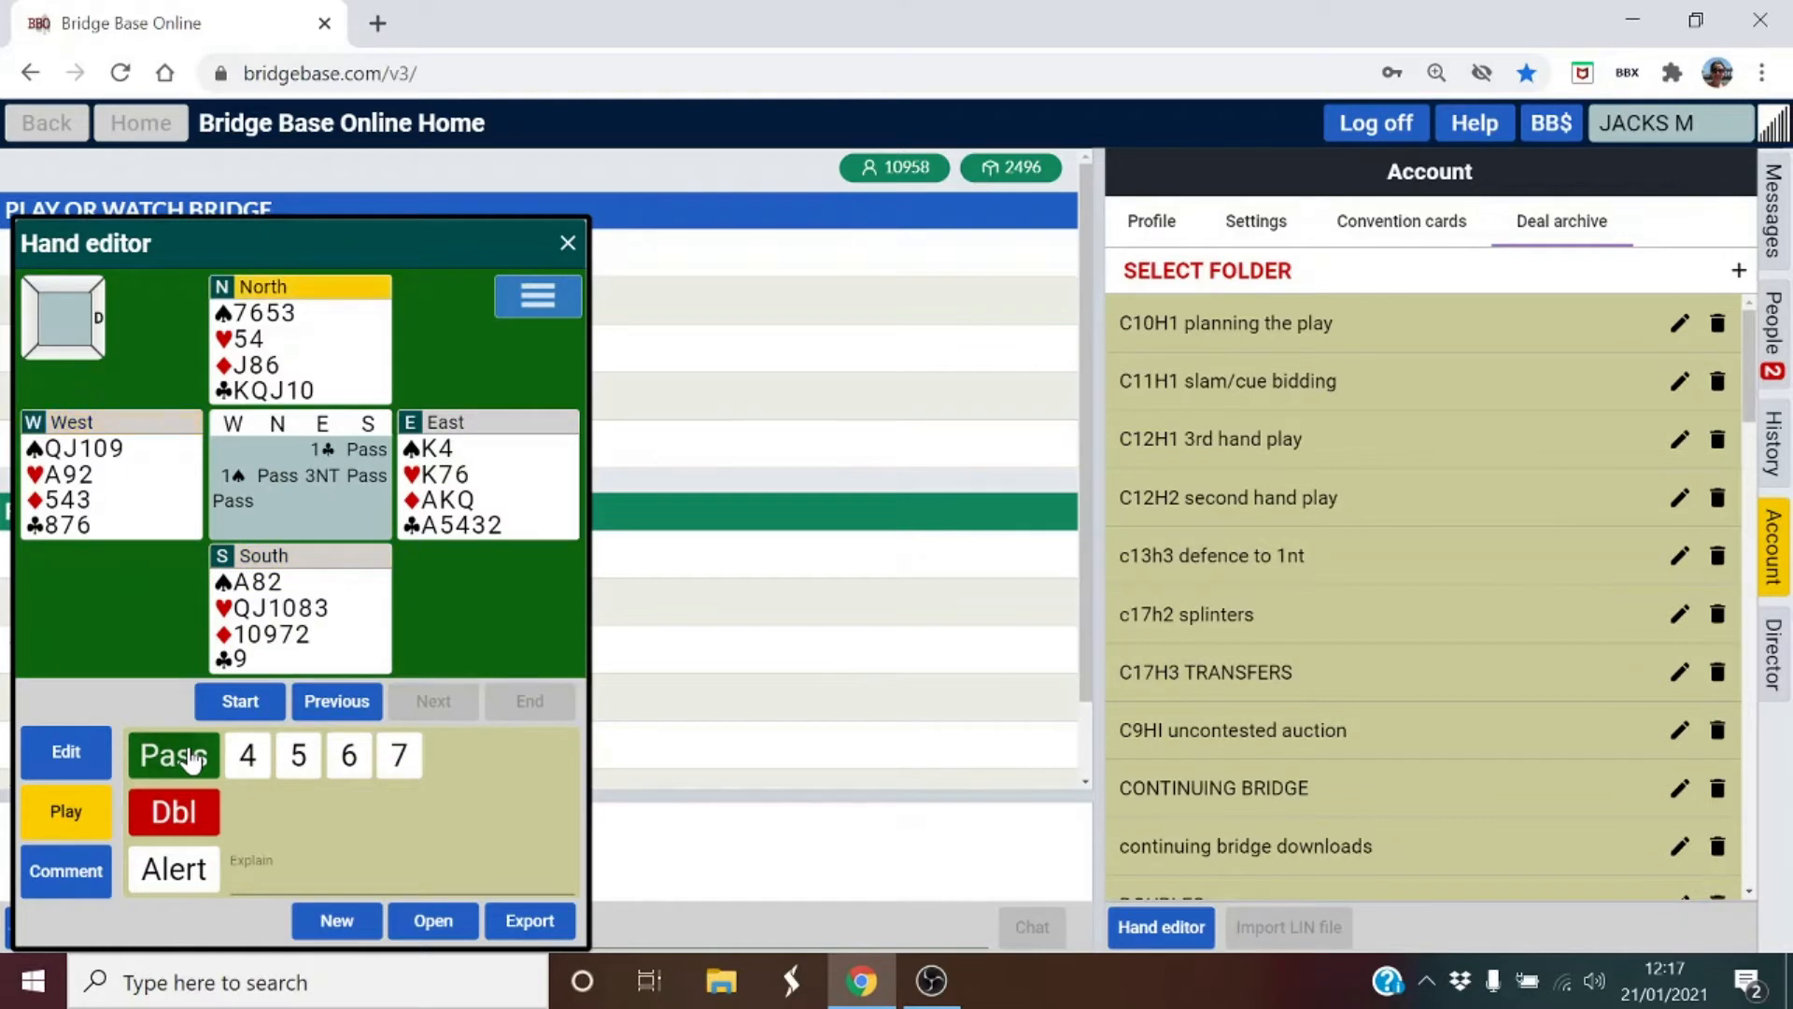
click(191, 759)
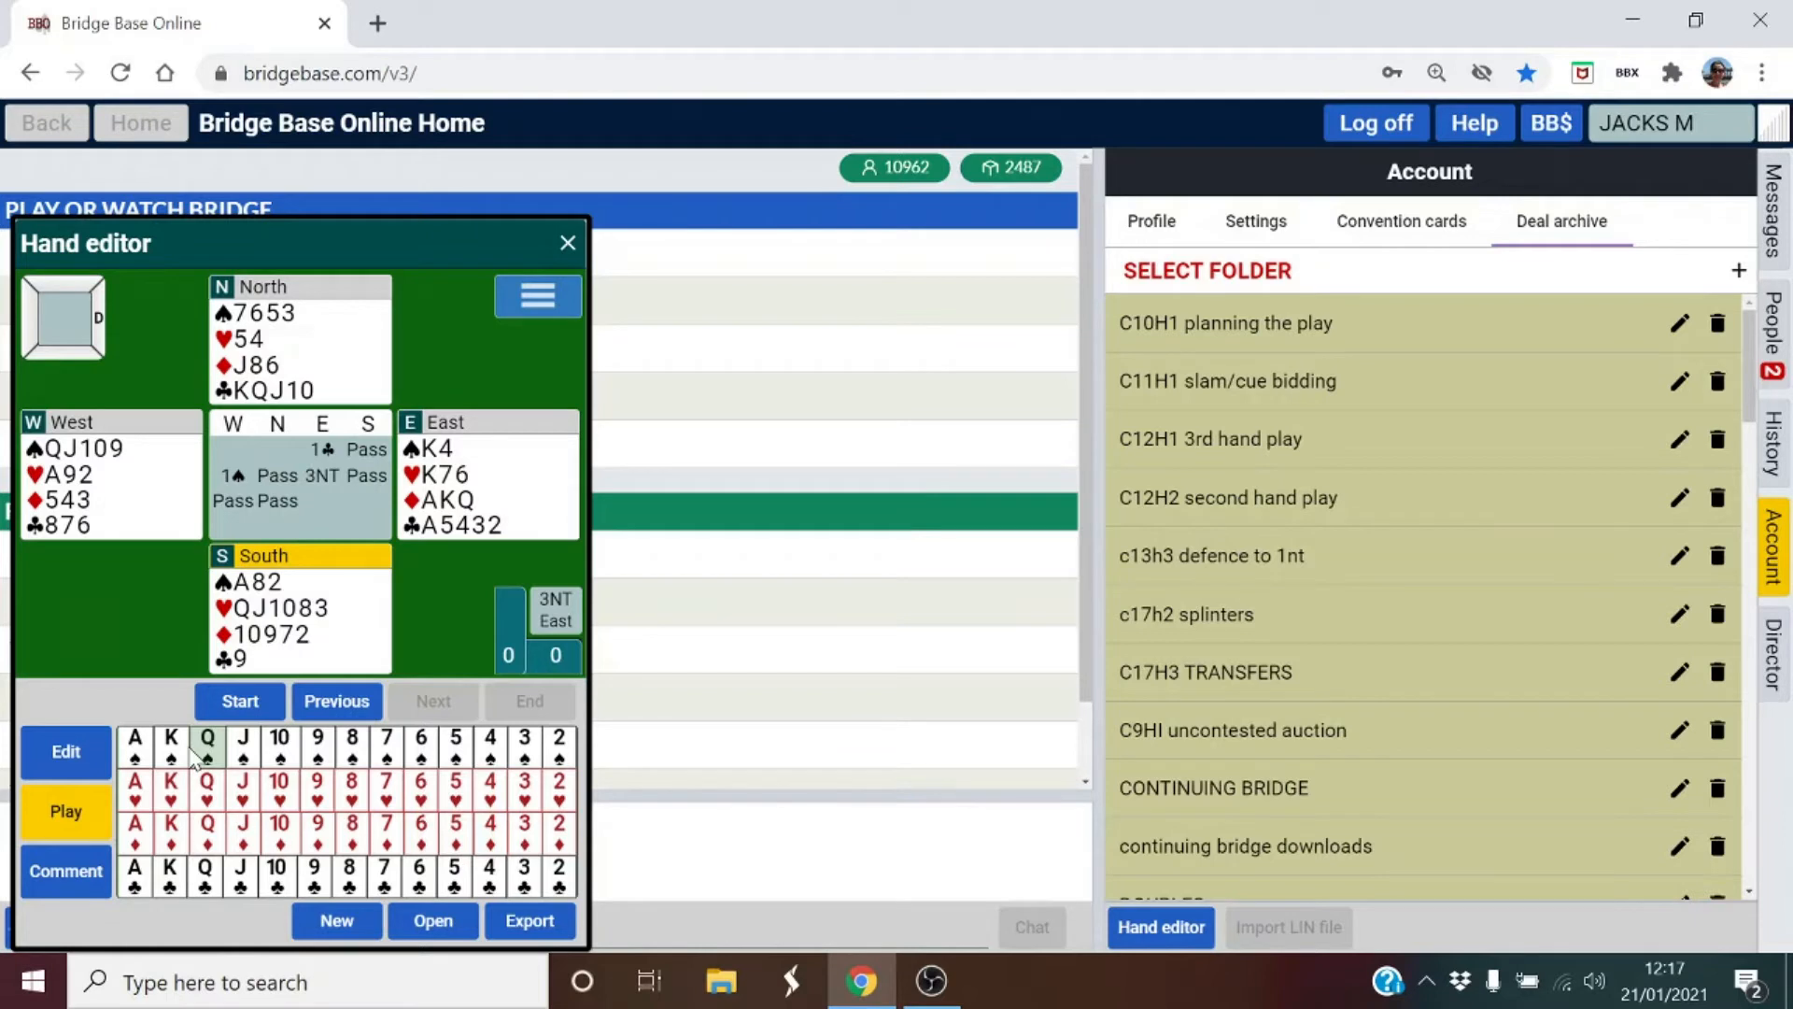
Enter the first trick: South leads the ♥Q, West plays the ♥2, North the ♥4 and East the ♥K.
click(242, 609)
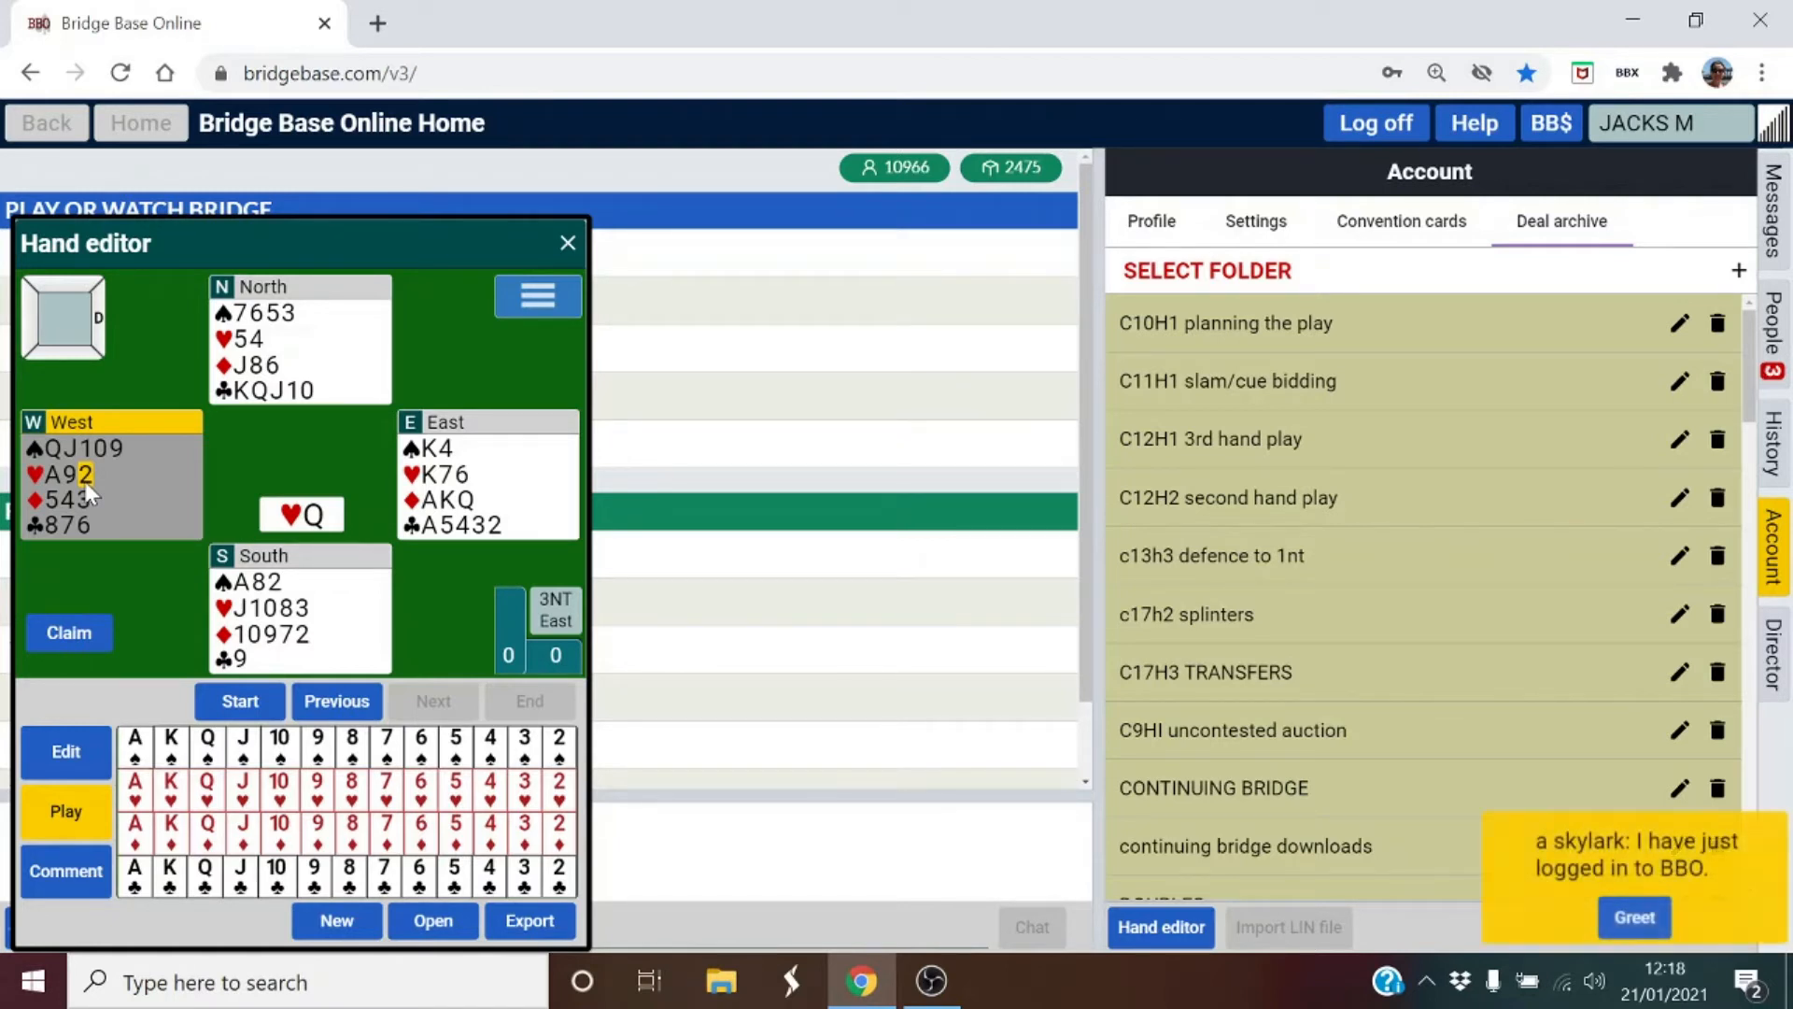
click(85, 475)
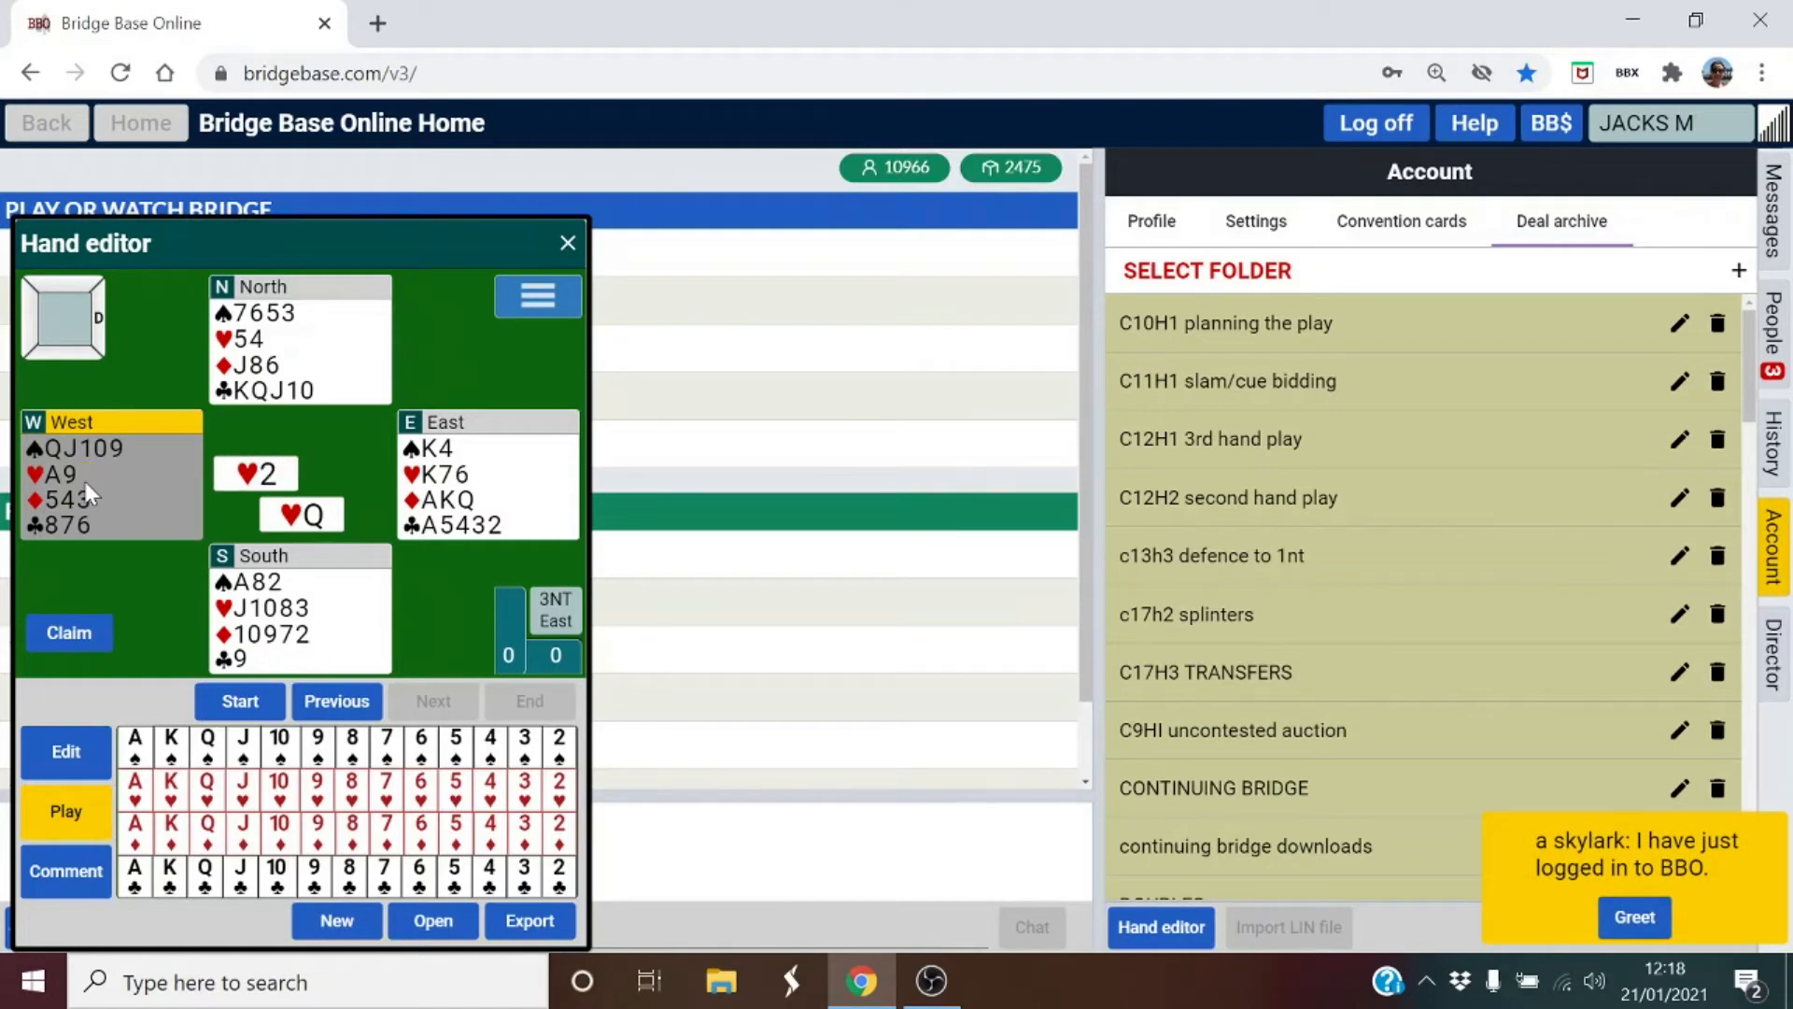
click(256, 340)
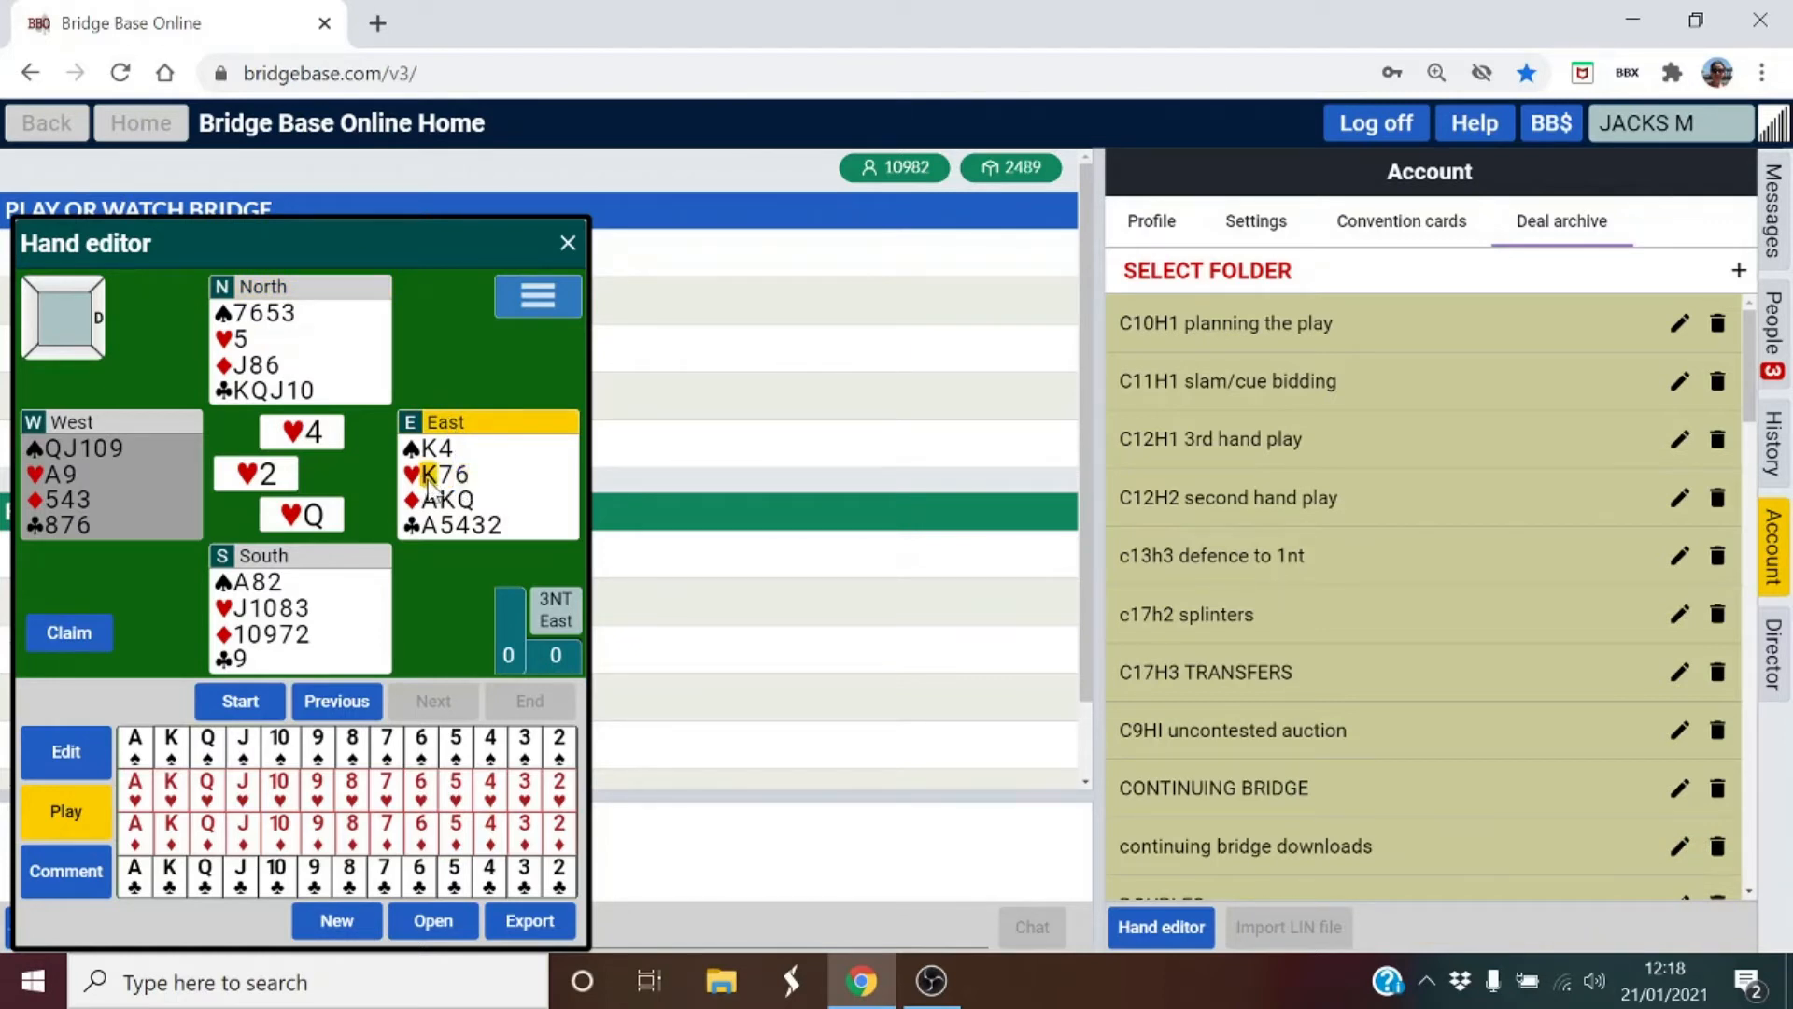
click(428, 475)
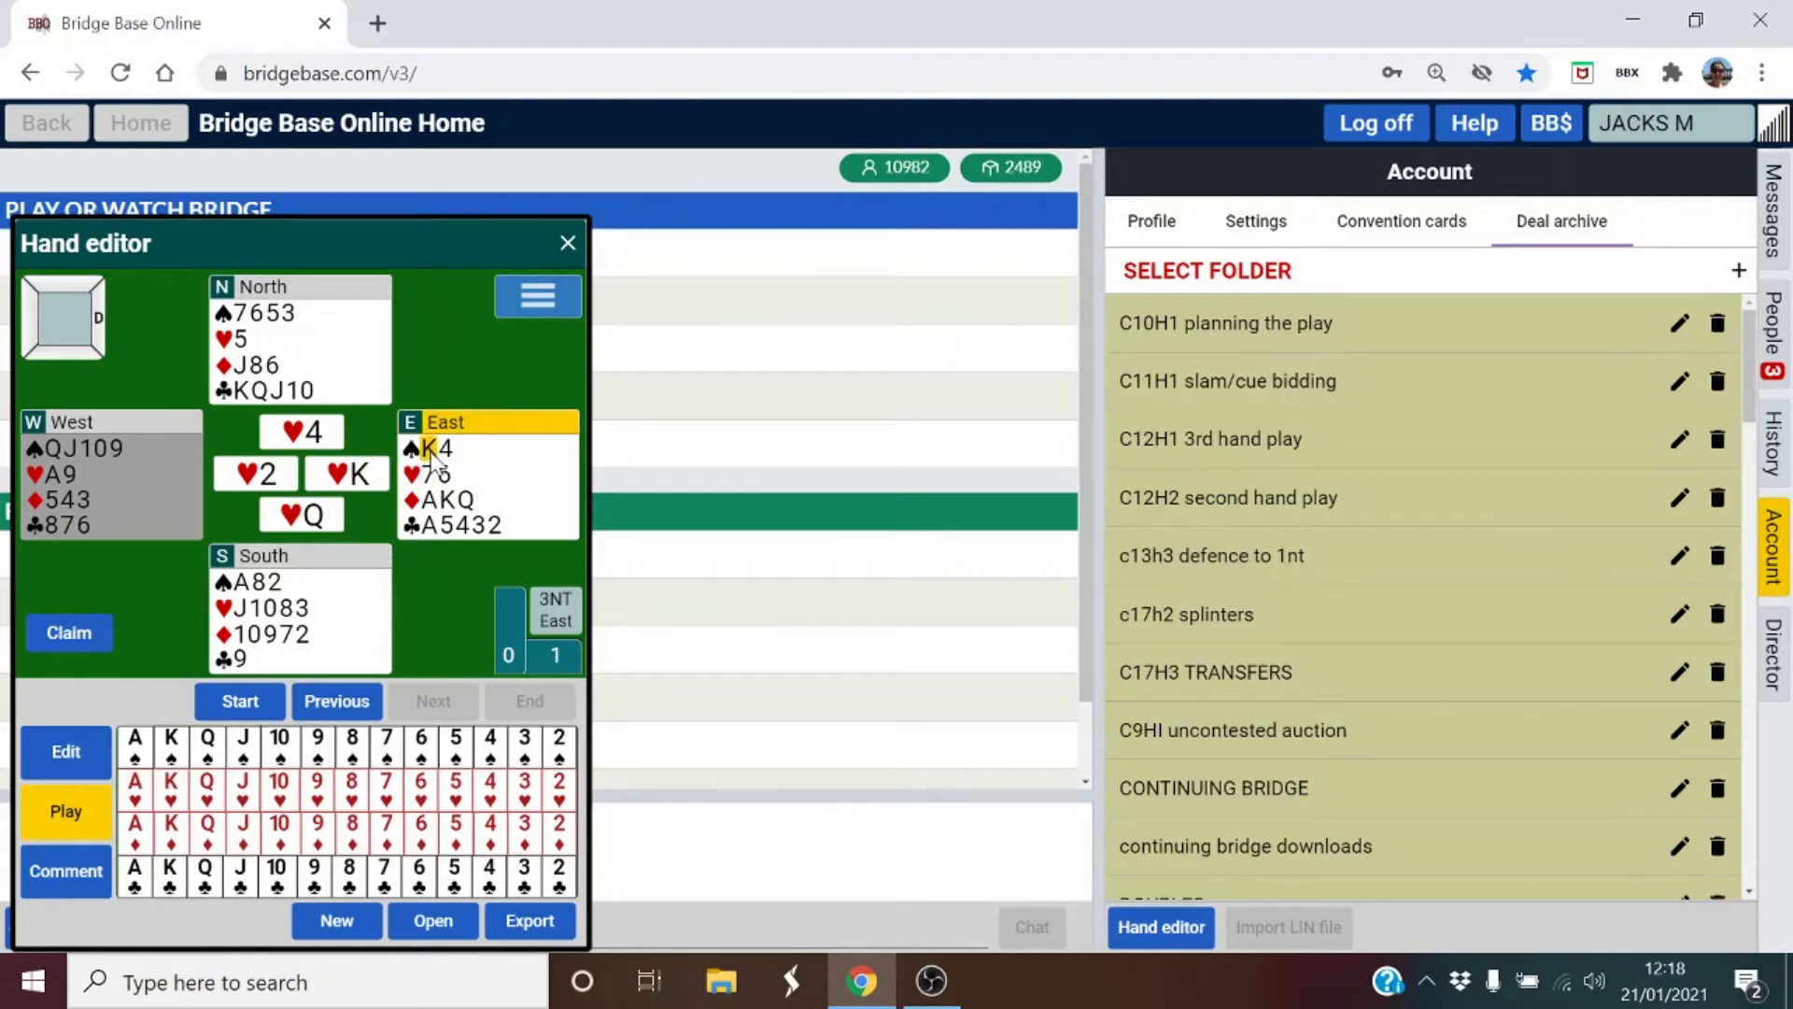
Enter the second trick: East leads the ♠K, South plays the ♠2, West the ♠9 and North the ♠3.
click(431, 450)
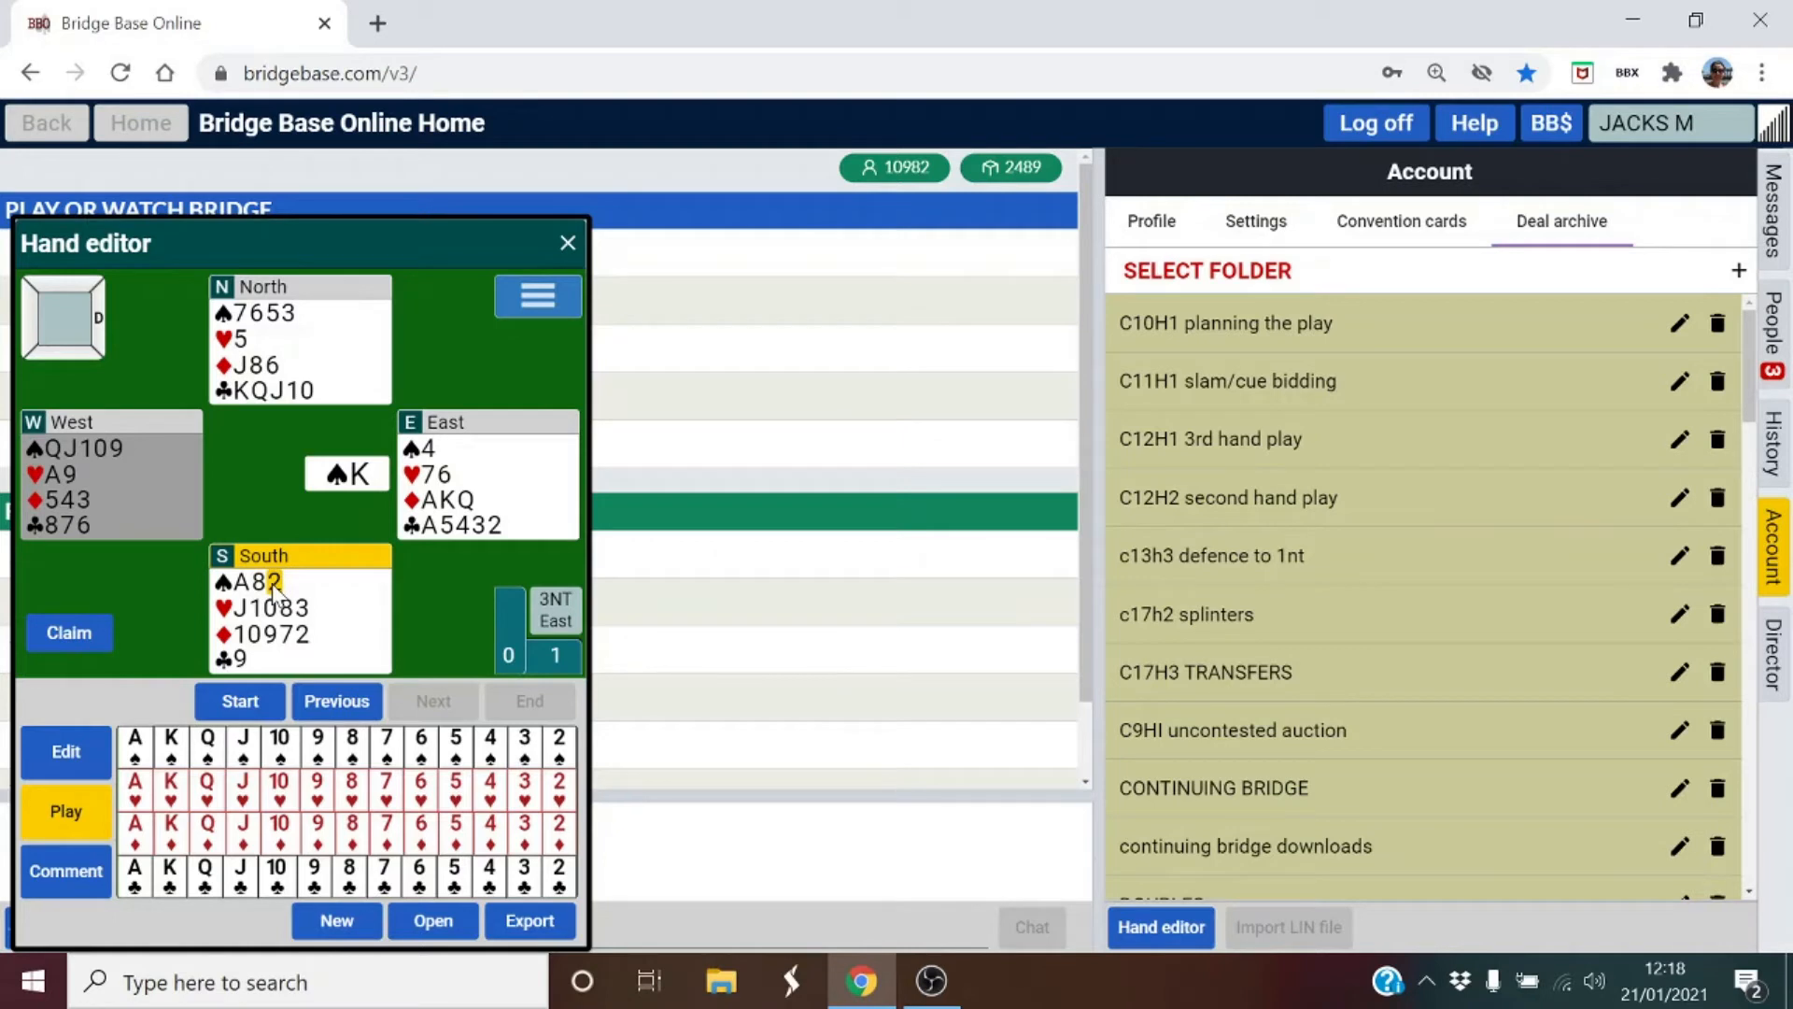
click(272, 582)
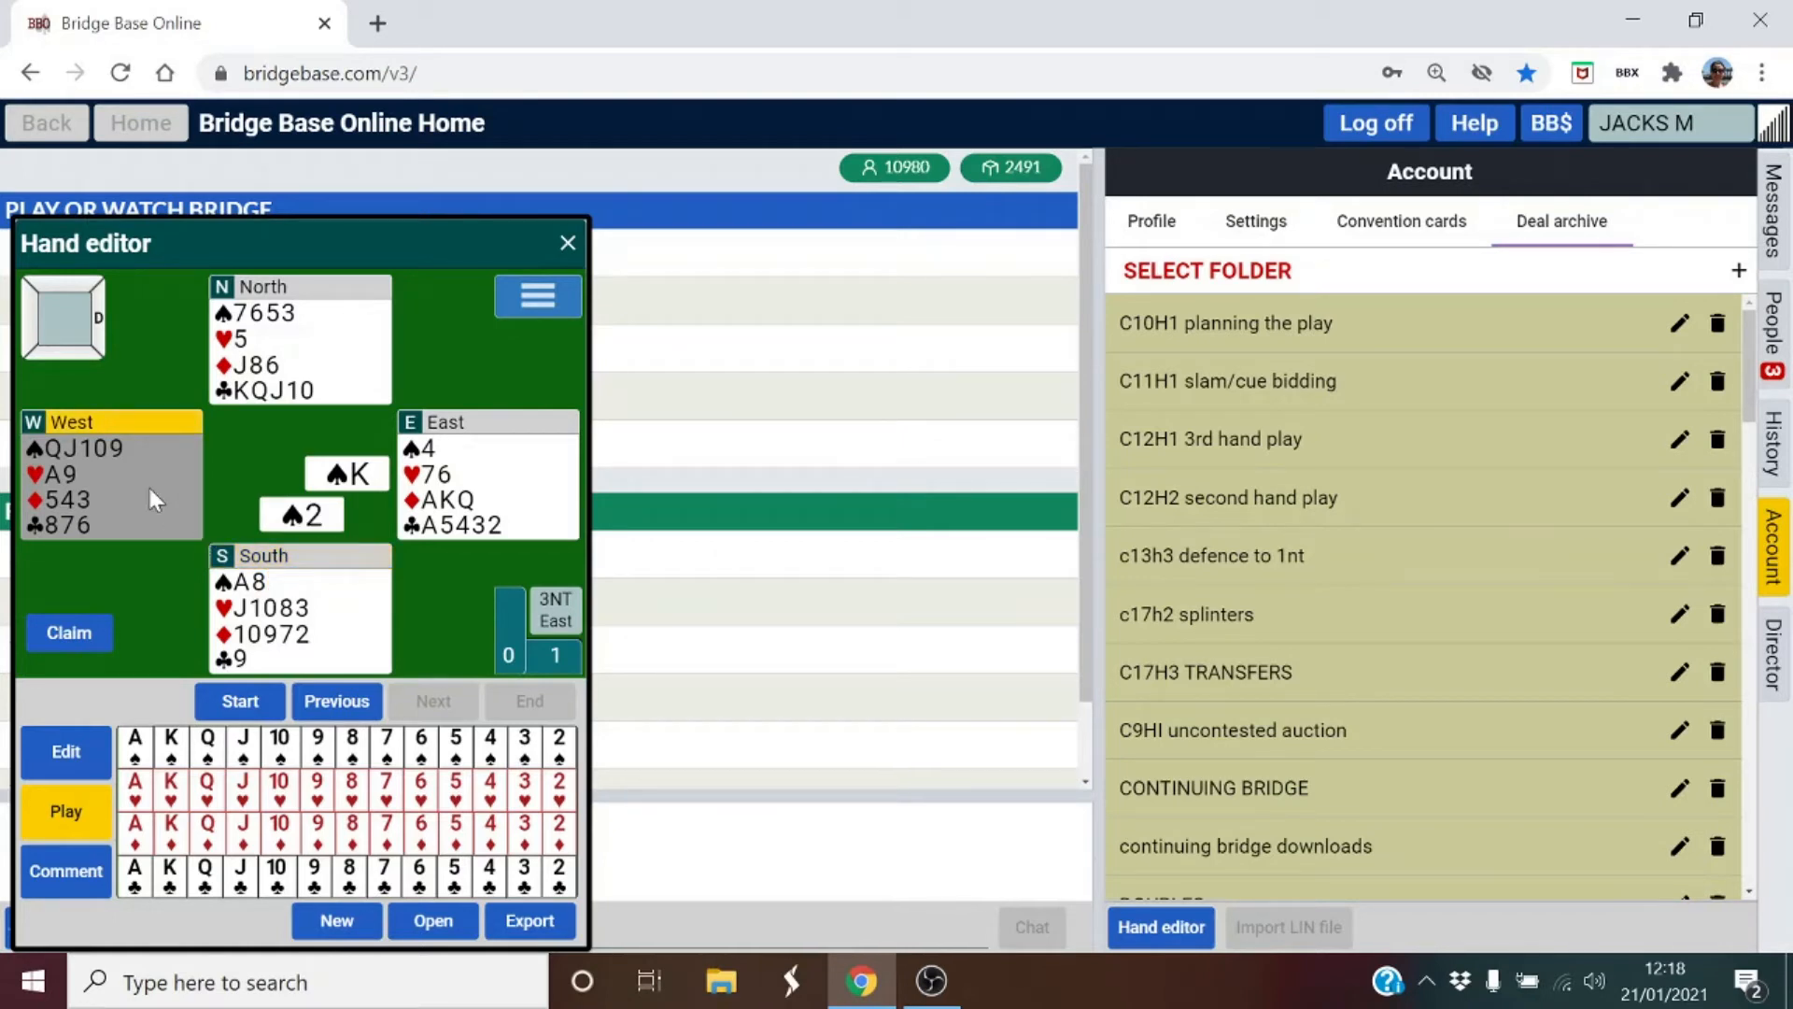
click(110, 444)
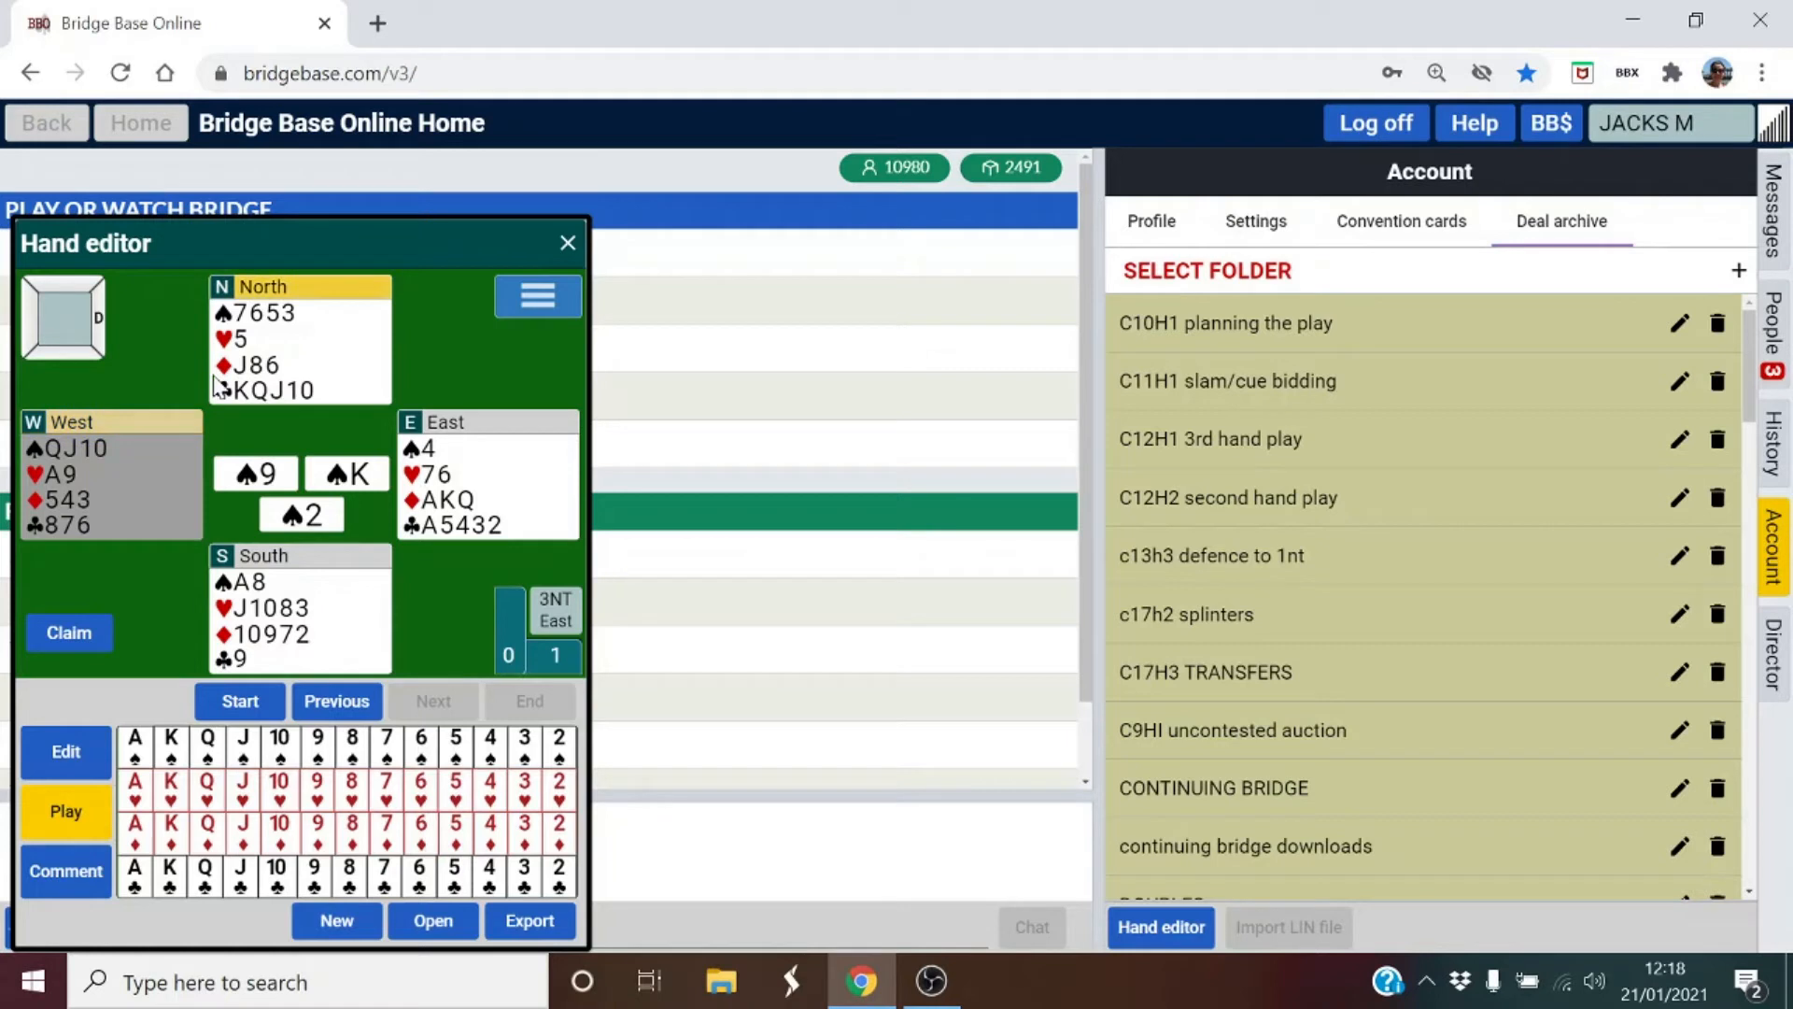
click(289, 315)
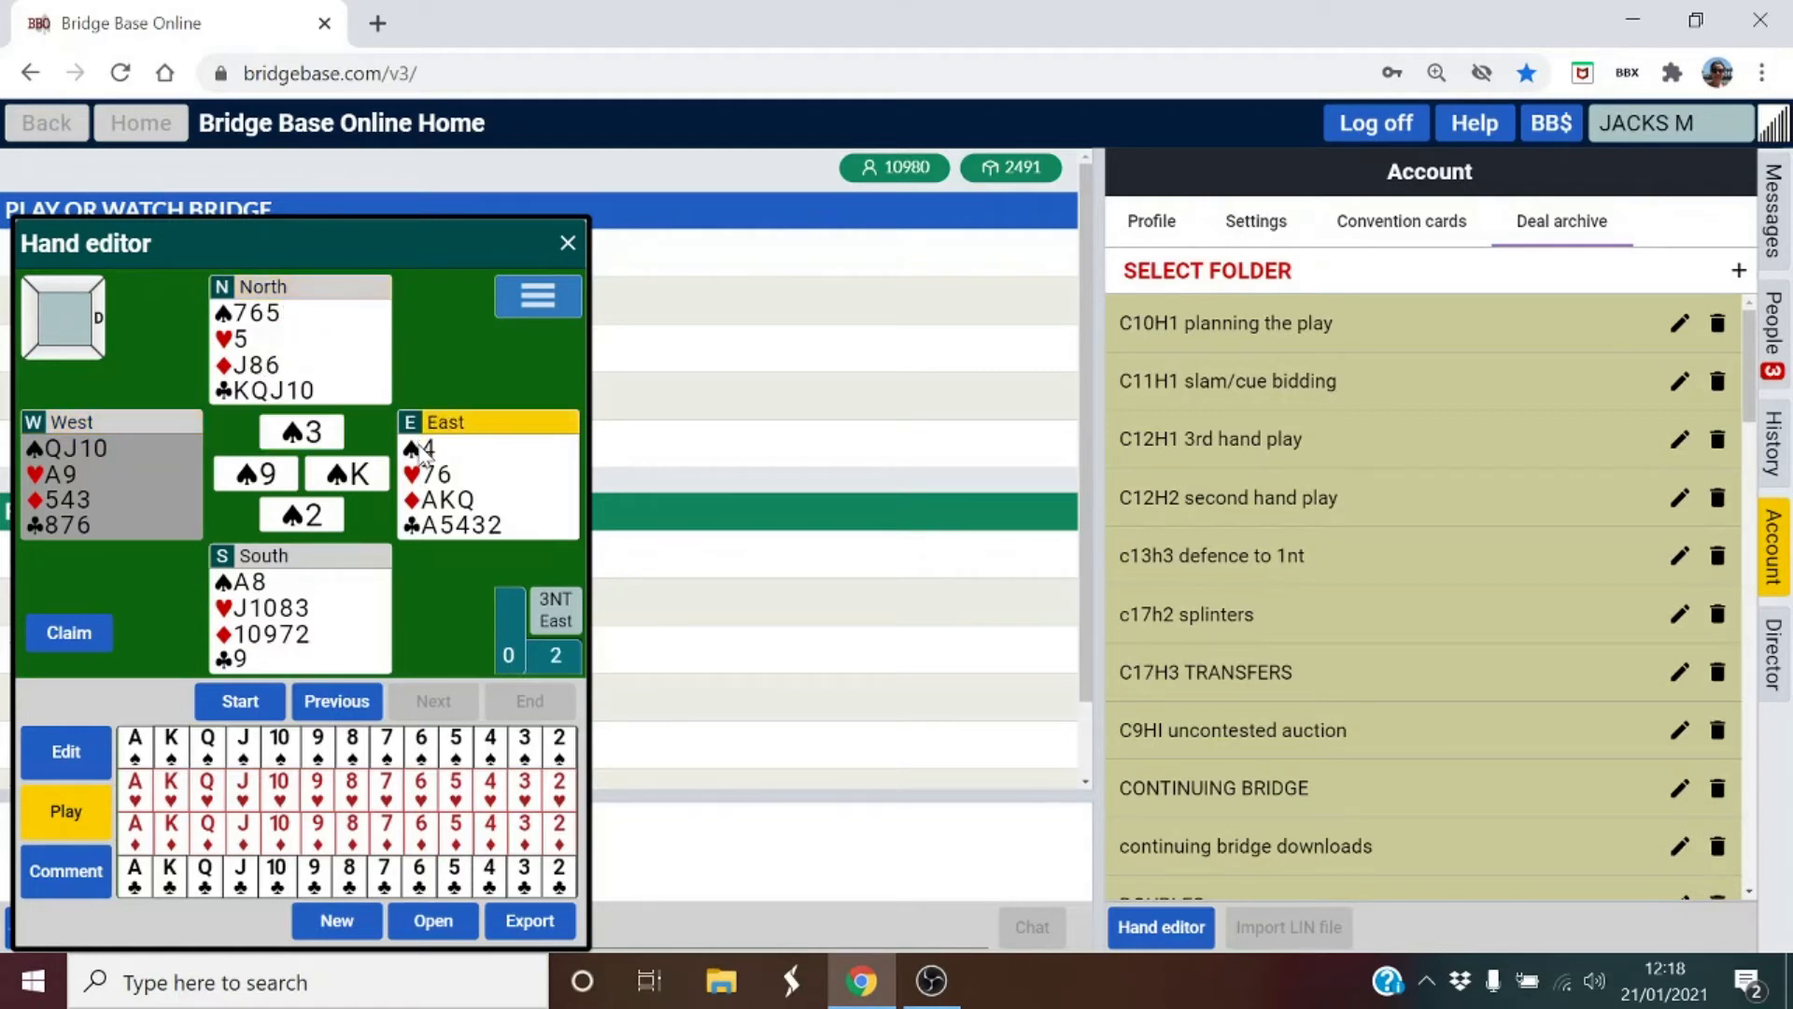
Enter the third trick: East leads the ♠4, South plays the ♠A, West the ♠10 and North the ♠5.
click(429, 452)
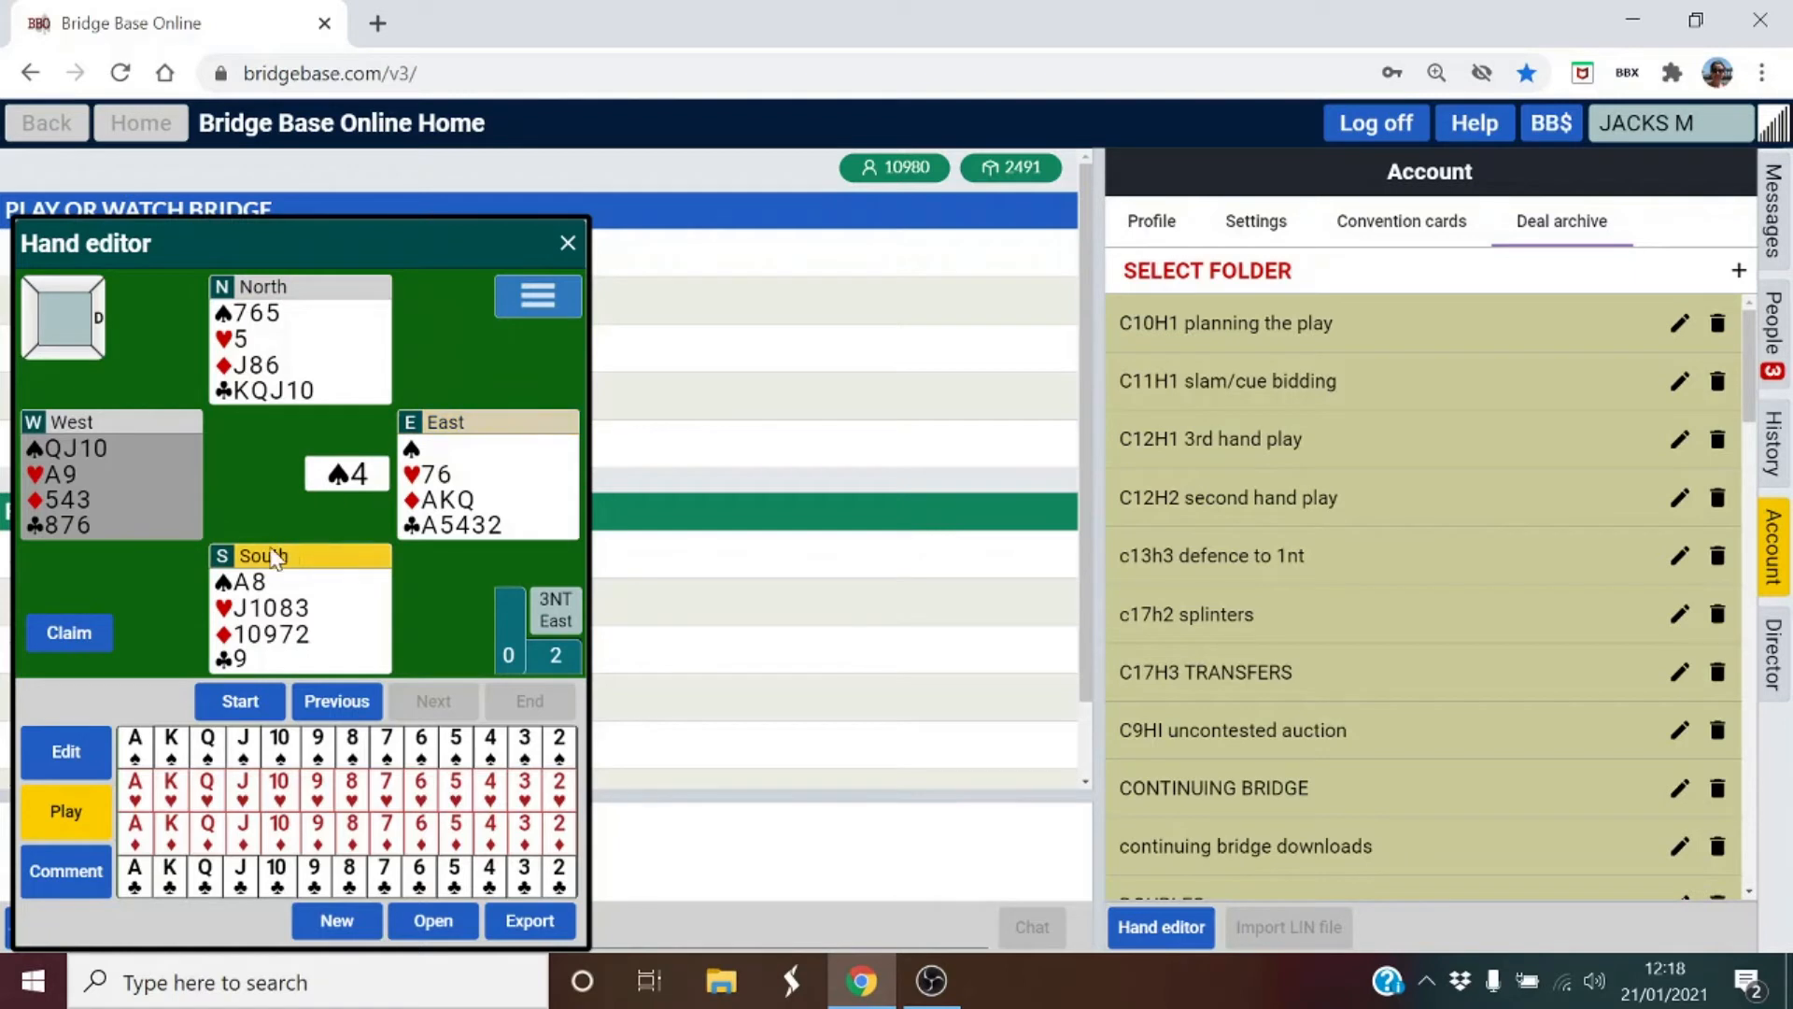
click(242, 583)
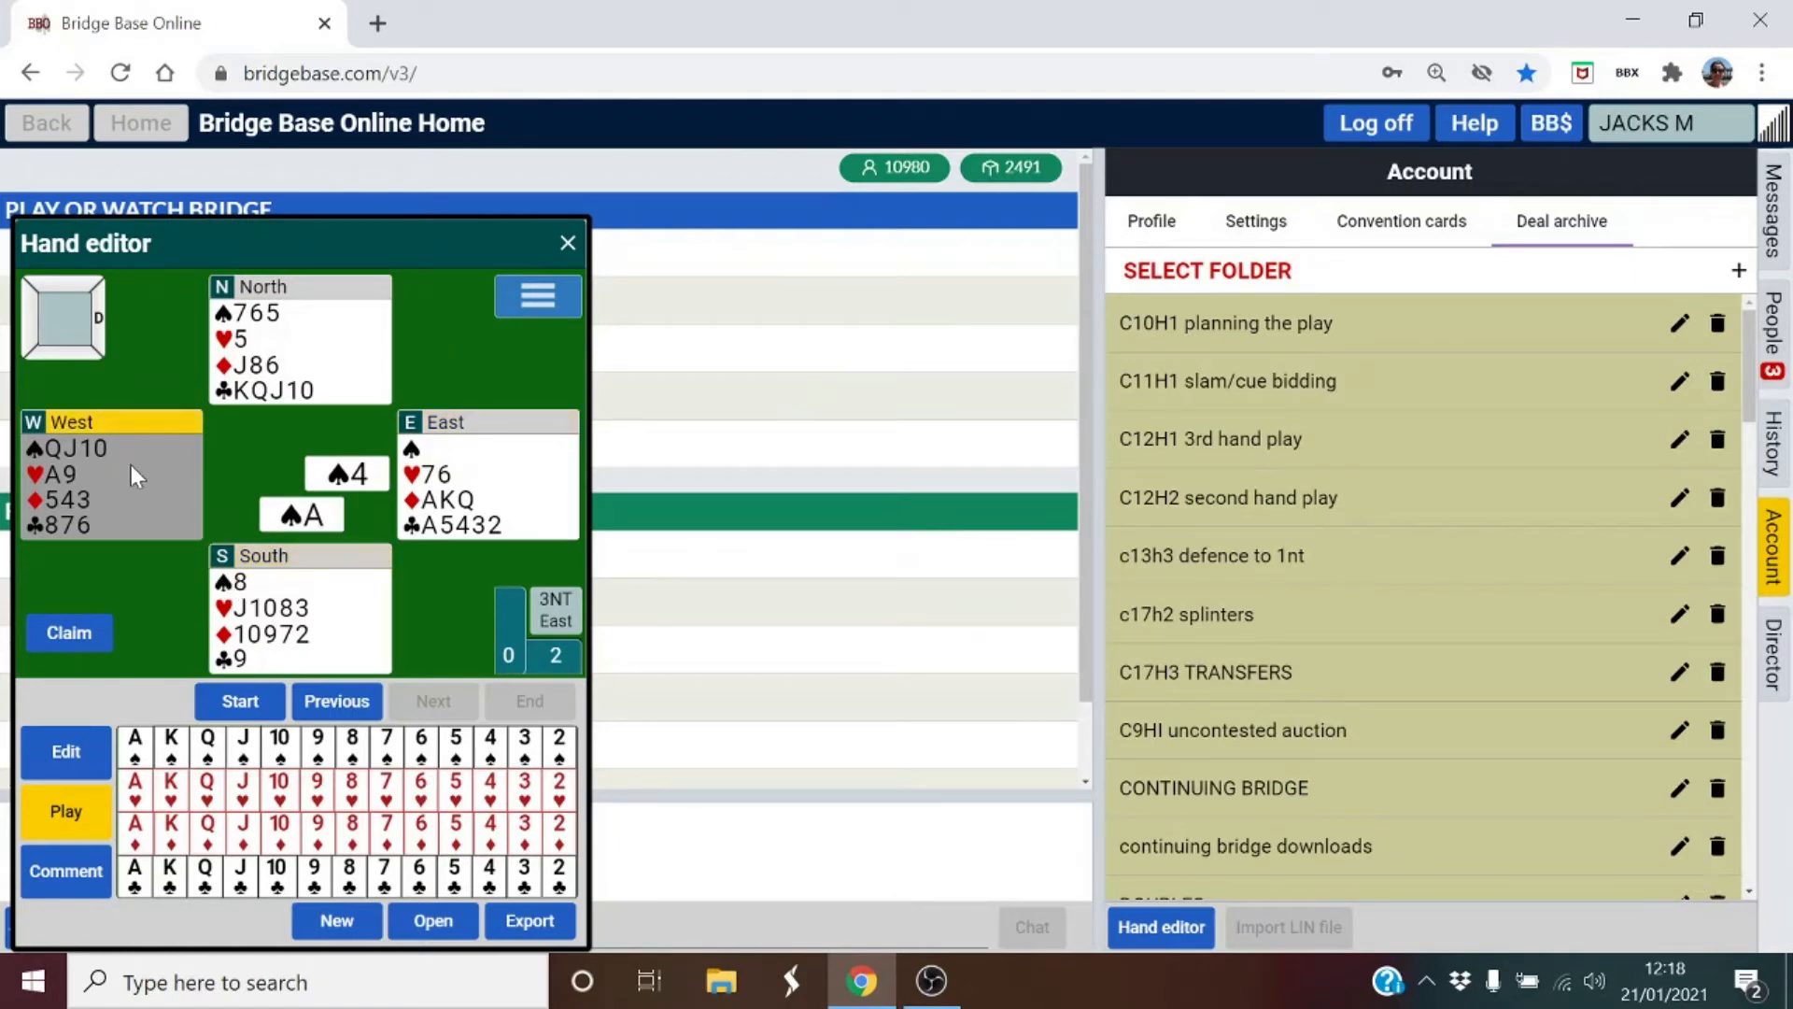
click(97, 455)
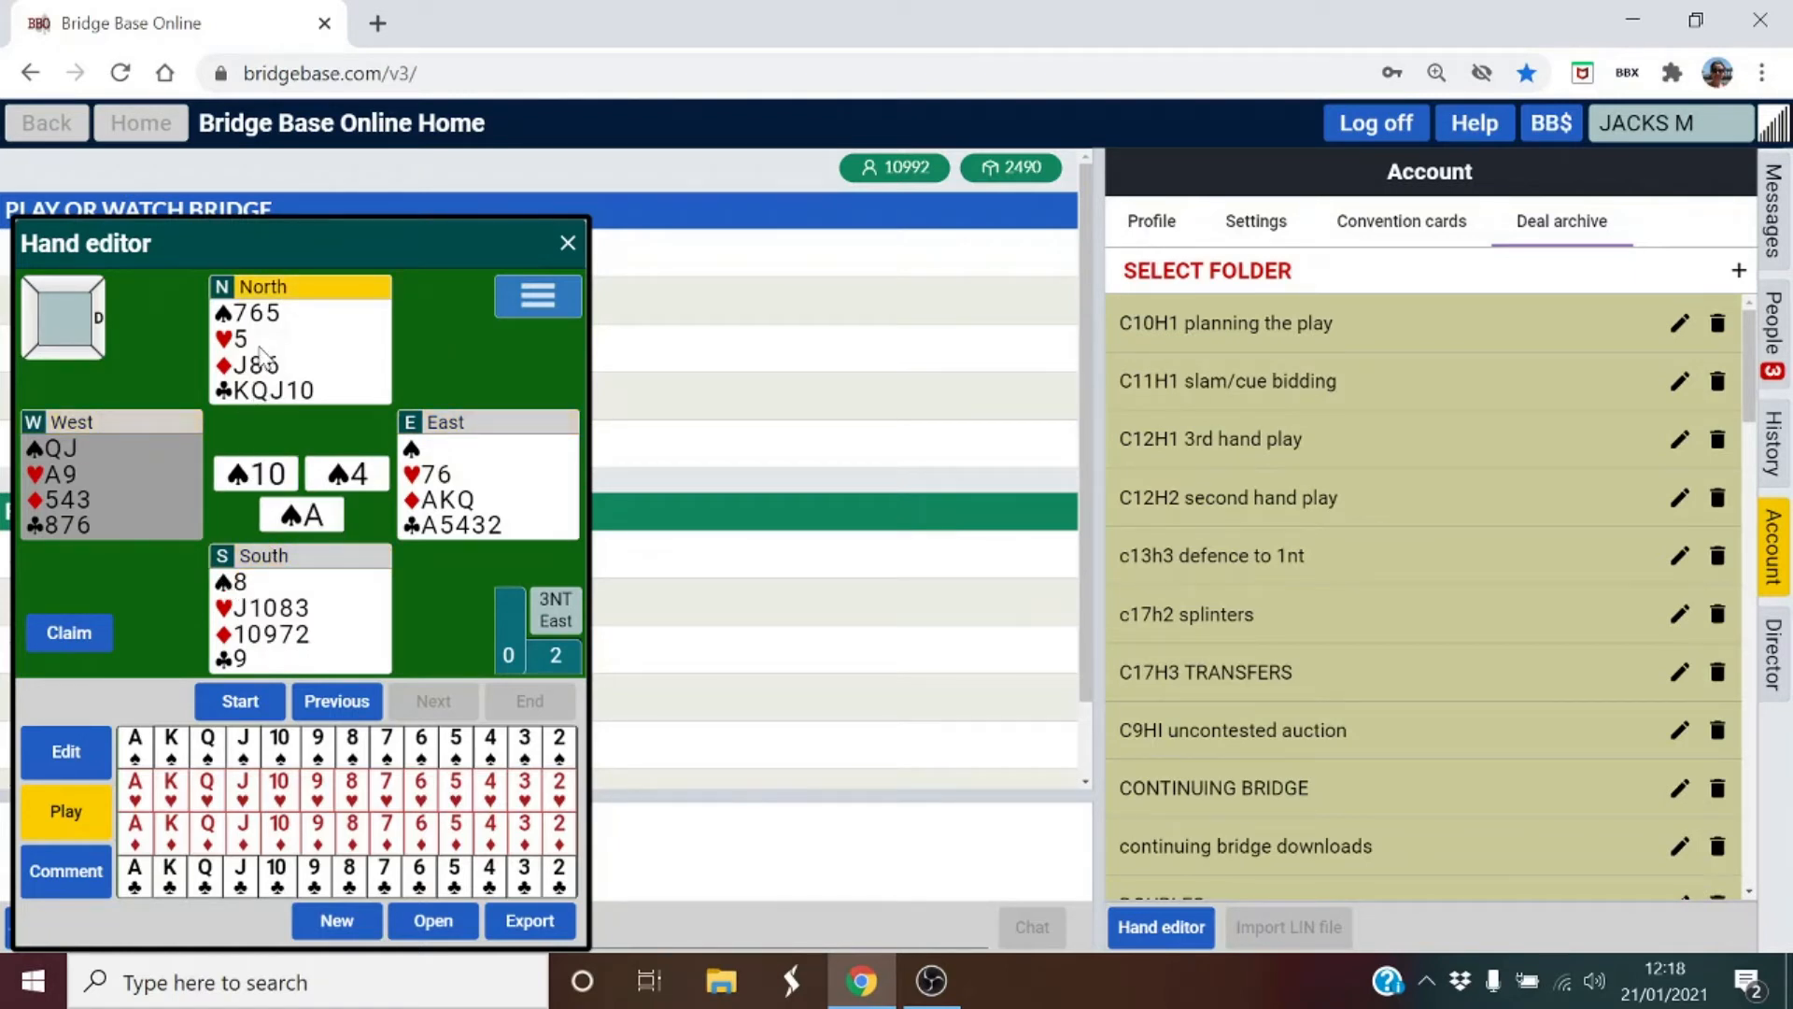
click(273, 314)
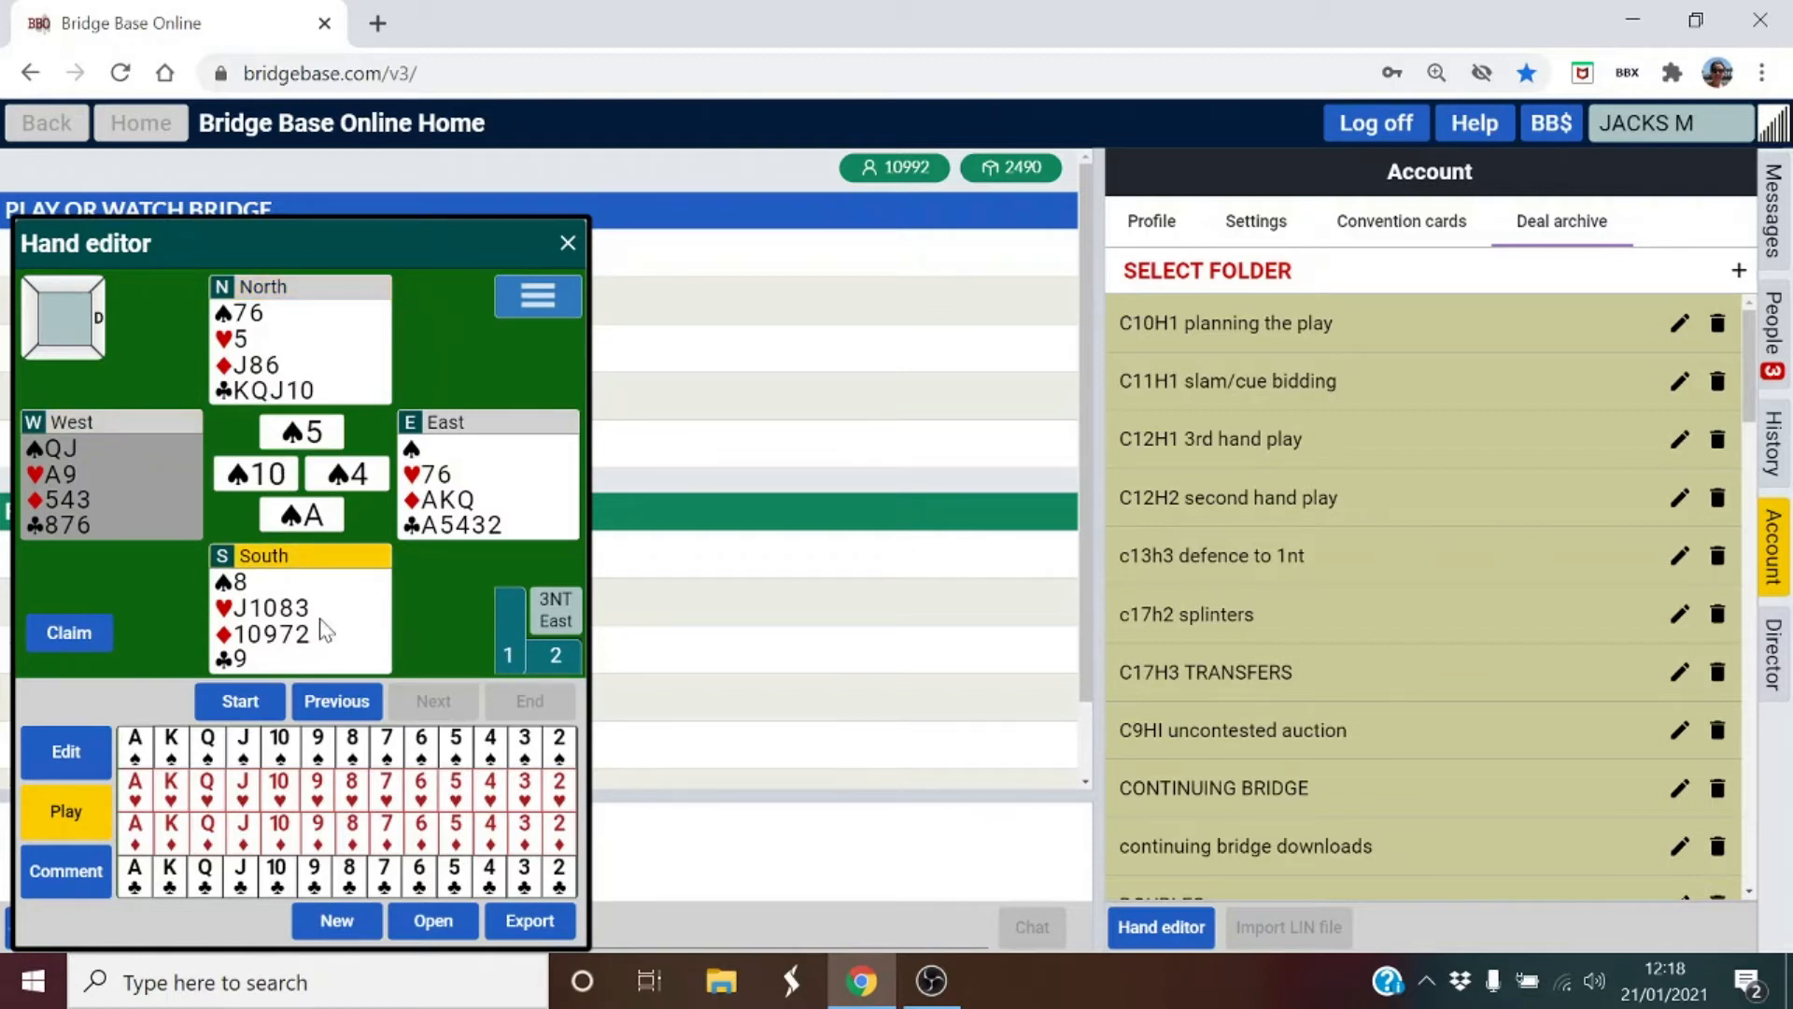
Enter the fourth trick: South leads the ♣9, West plays the ♣6, North the ♣10 and East the ♣A.
click(241, 660)
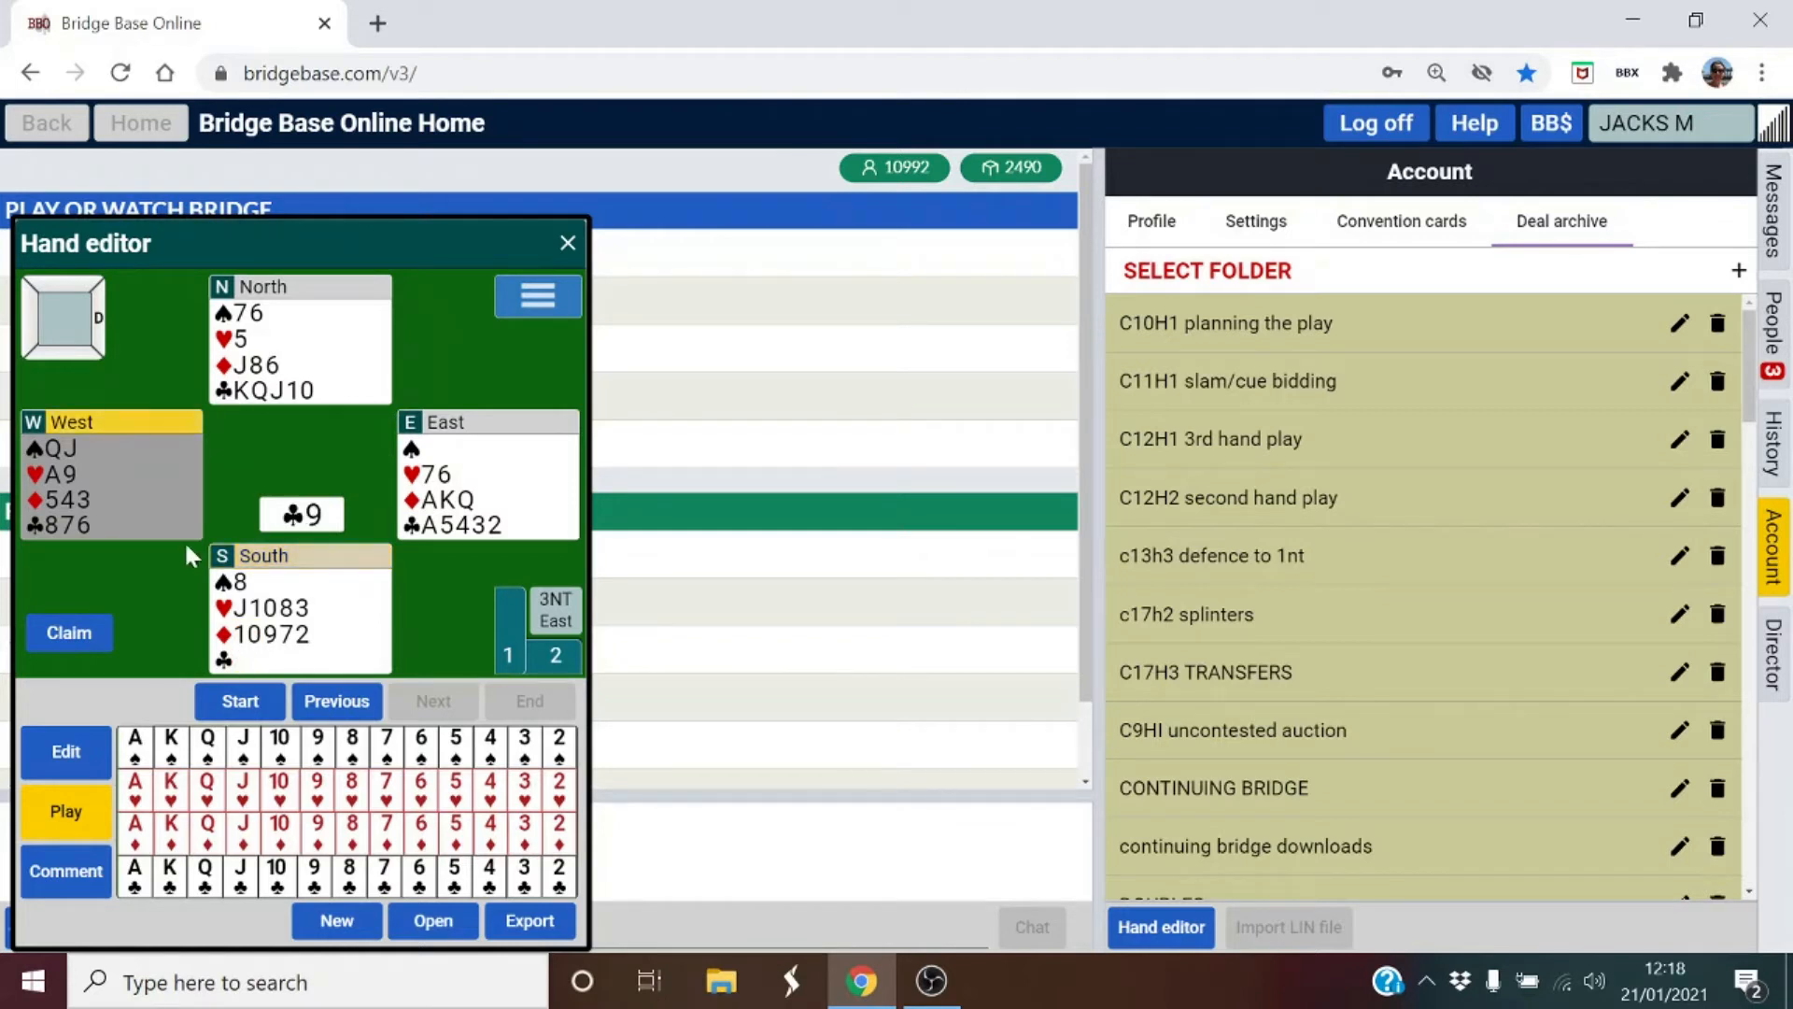
click(87, 521)
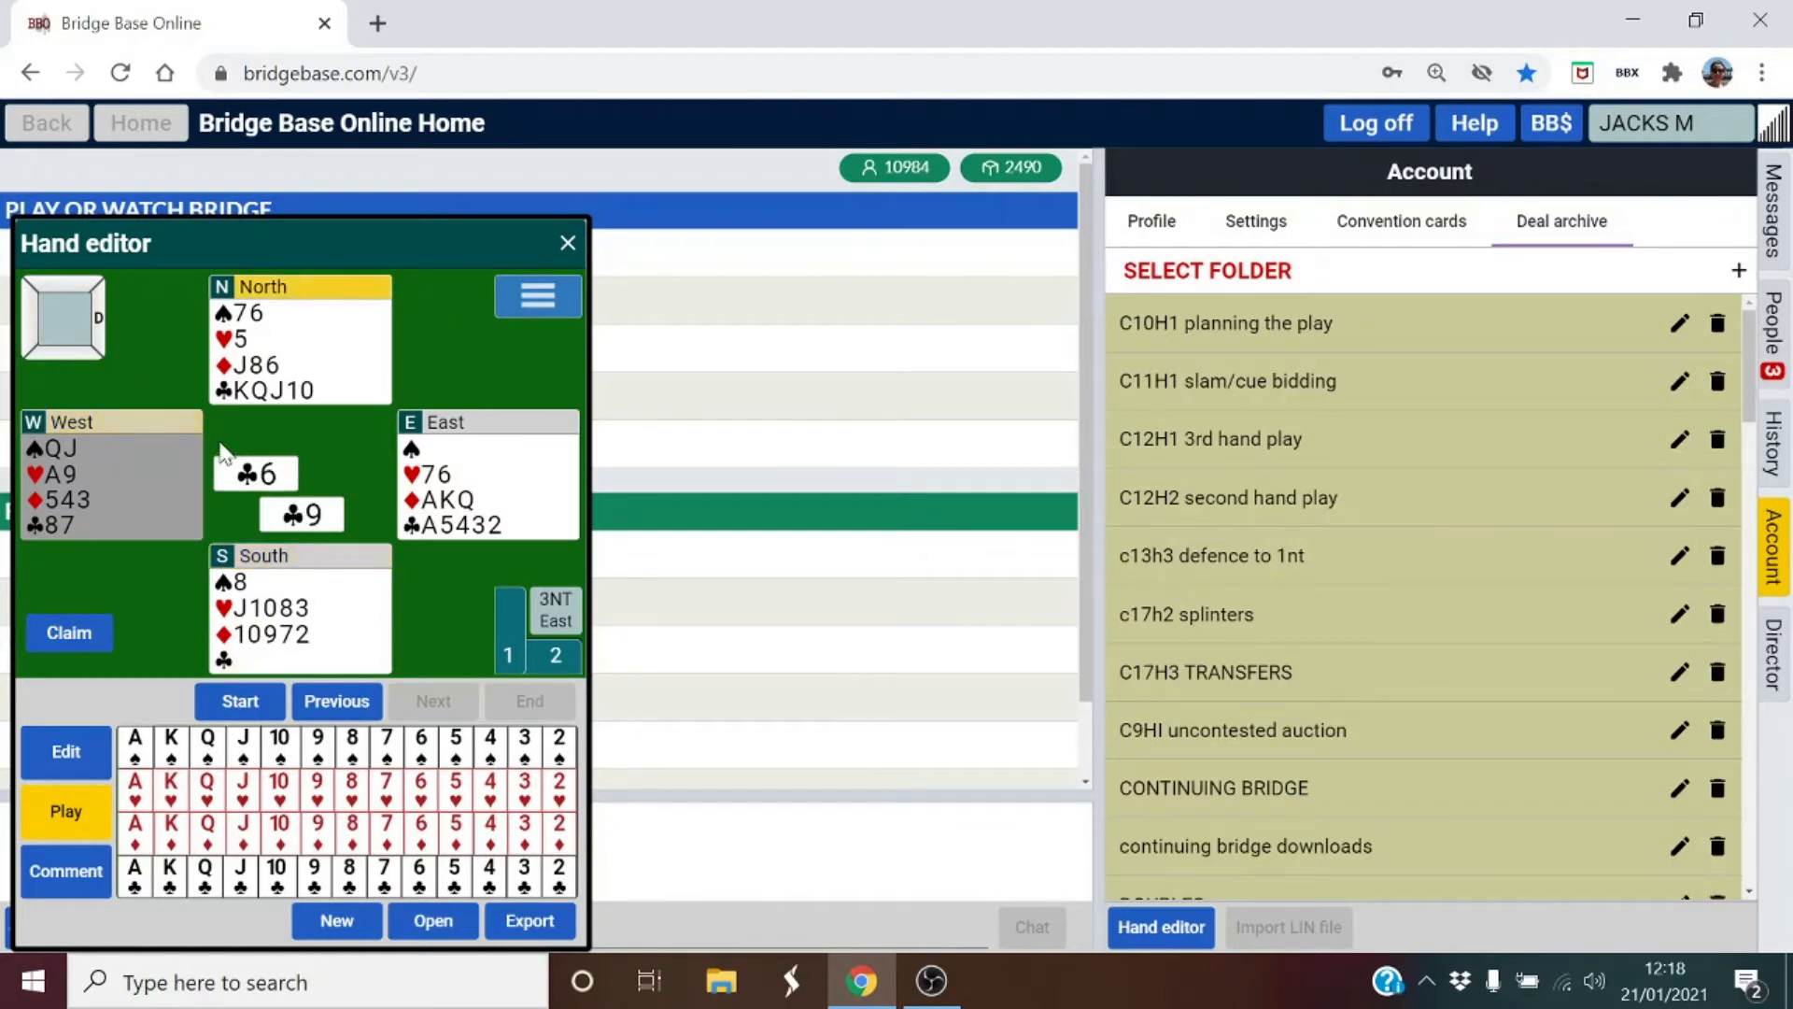
click(300, 391)
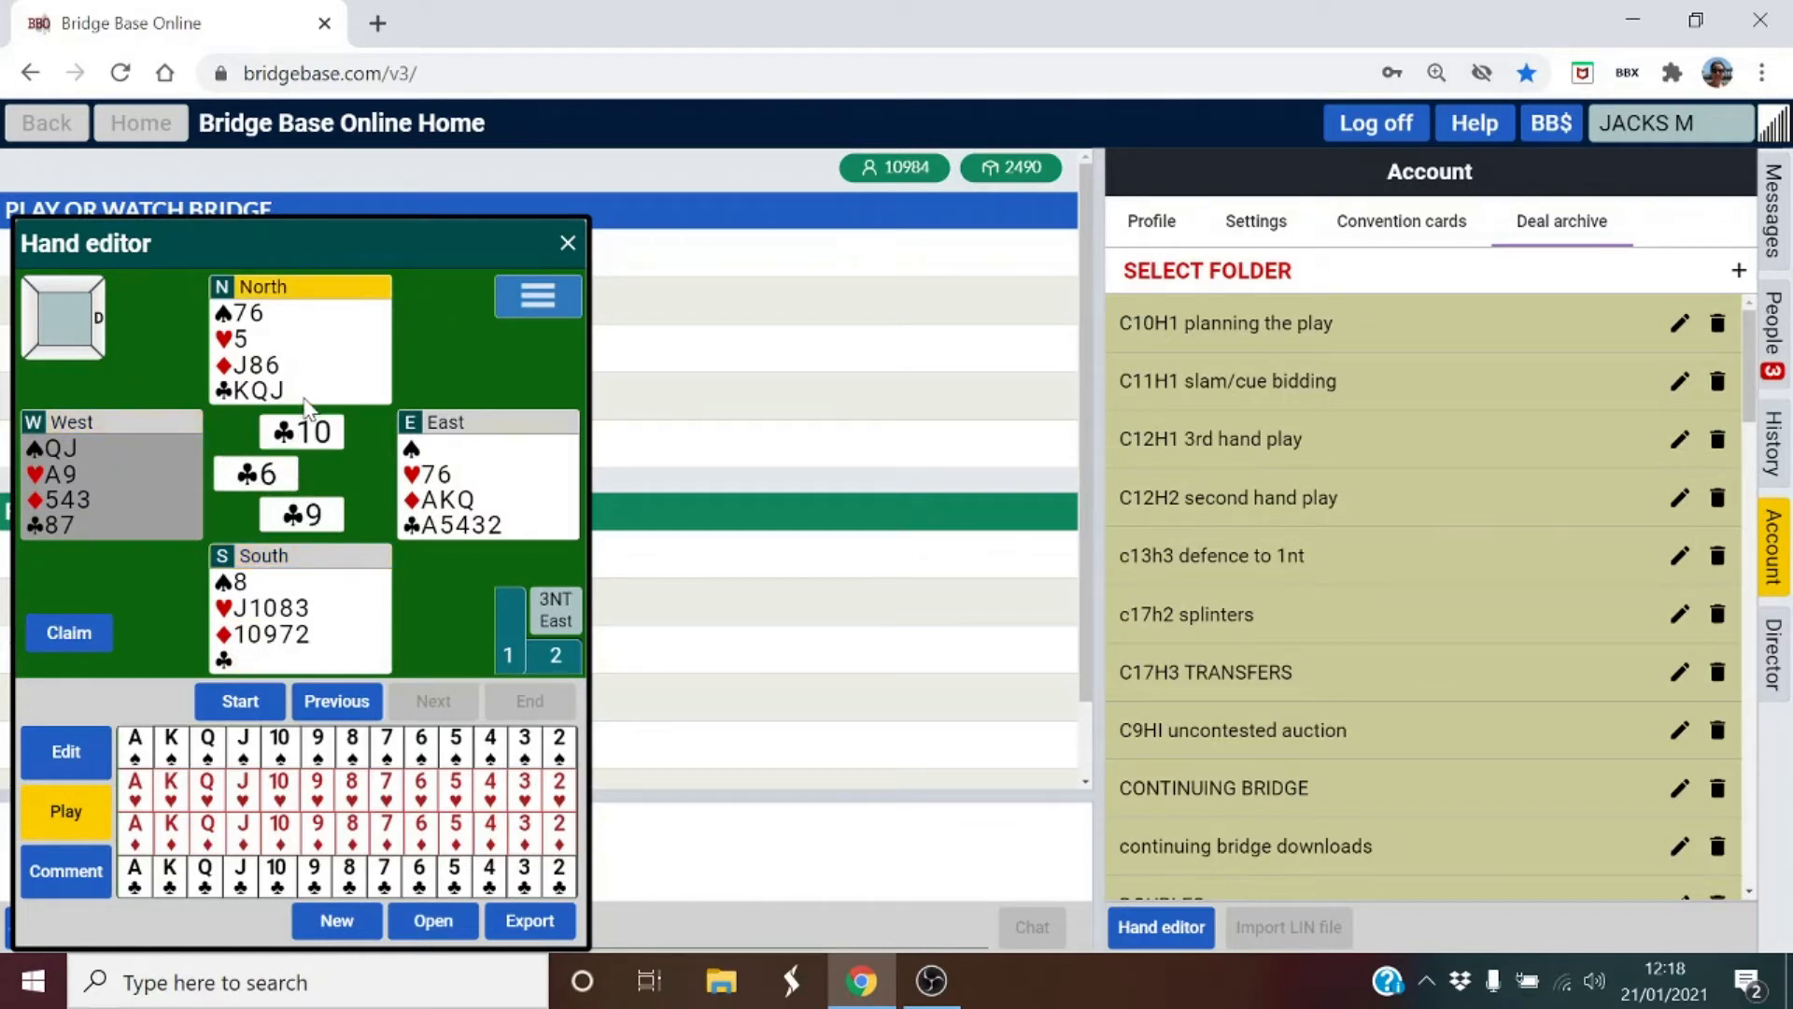
click(431, 528)
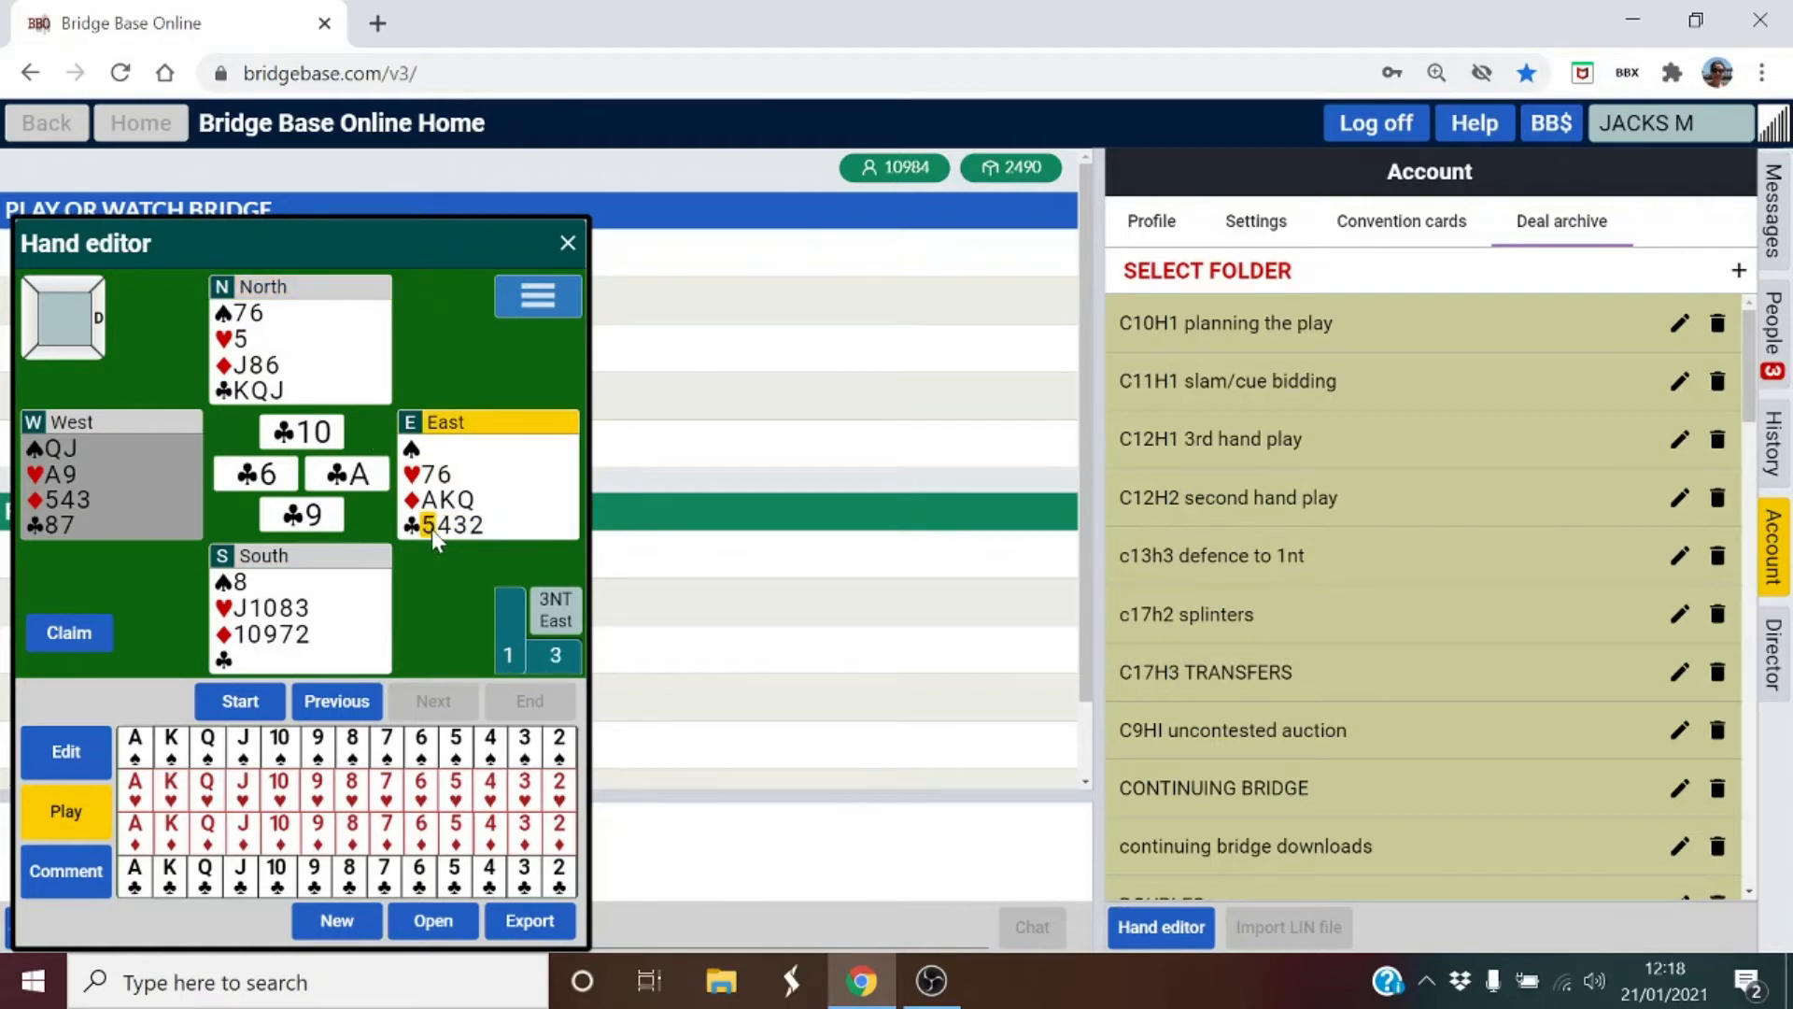
Enter the fifth trick: East leads the ♥7, South plays the ♥3, West the ♥A and North the ♥5.
click(428, 474)
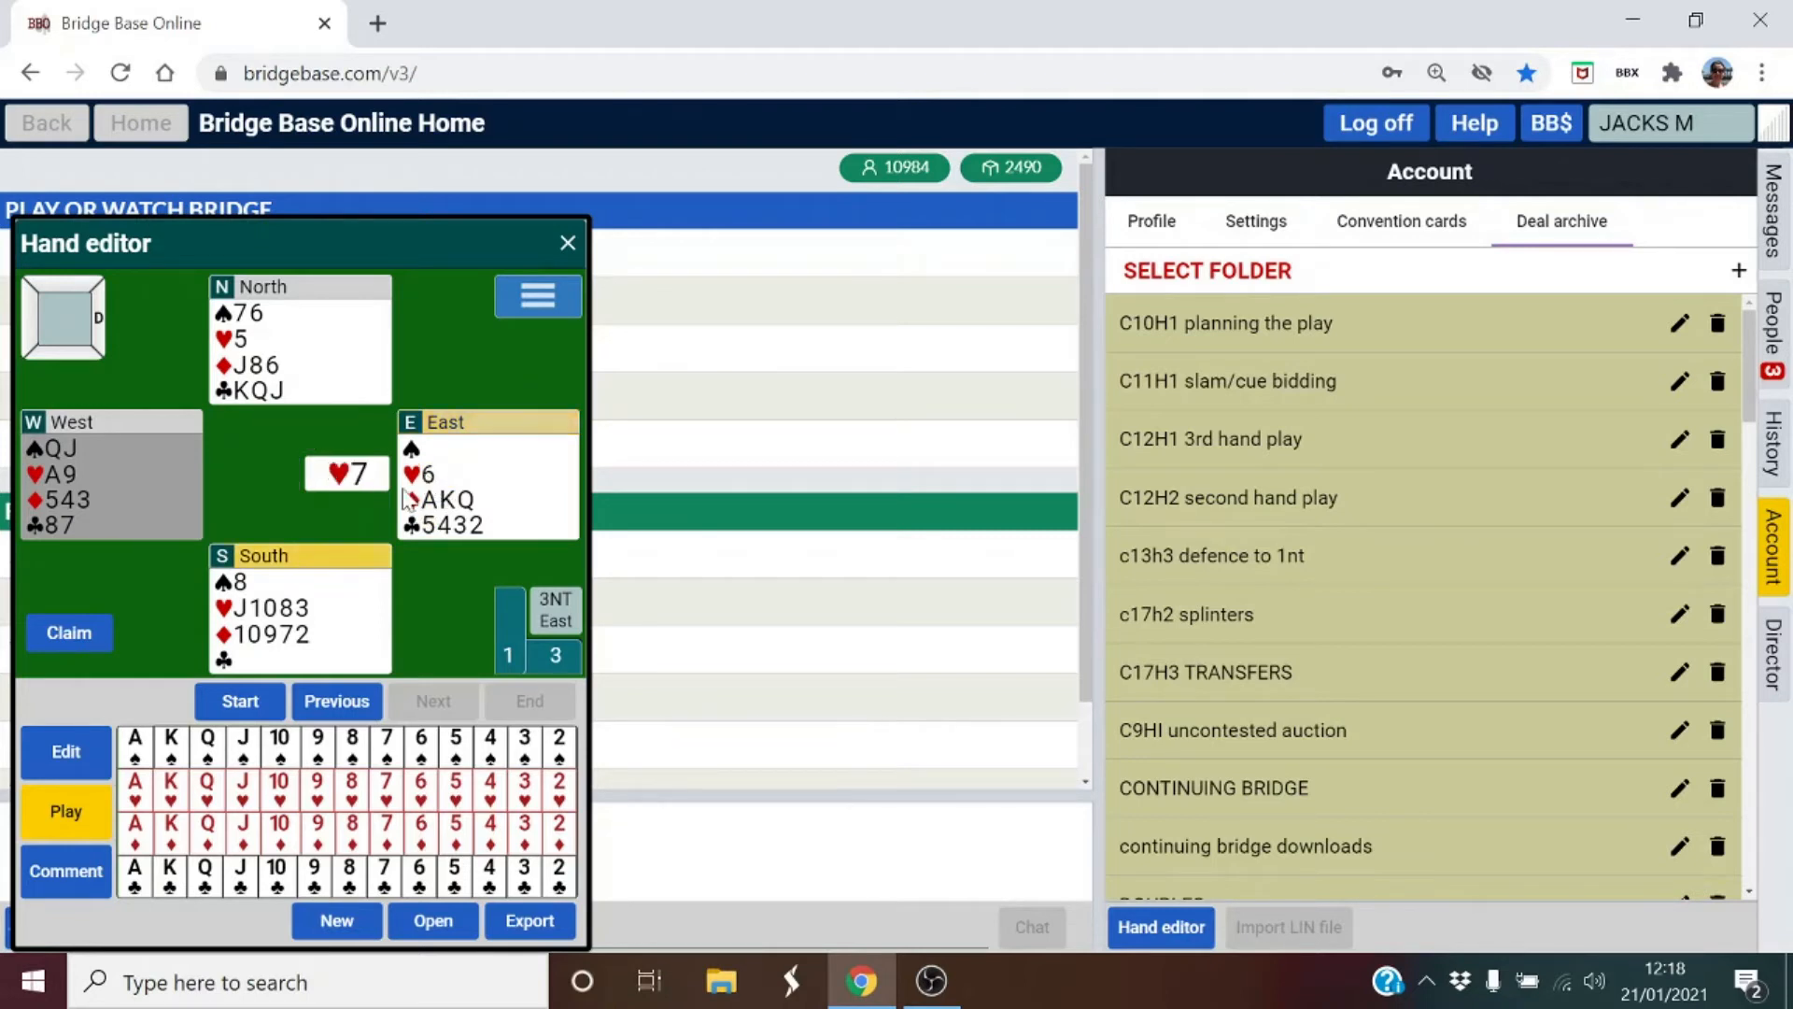
click(301, 611)
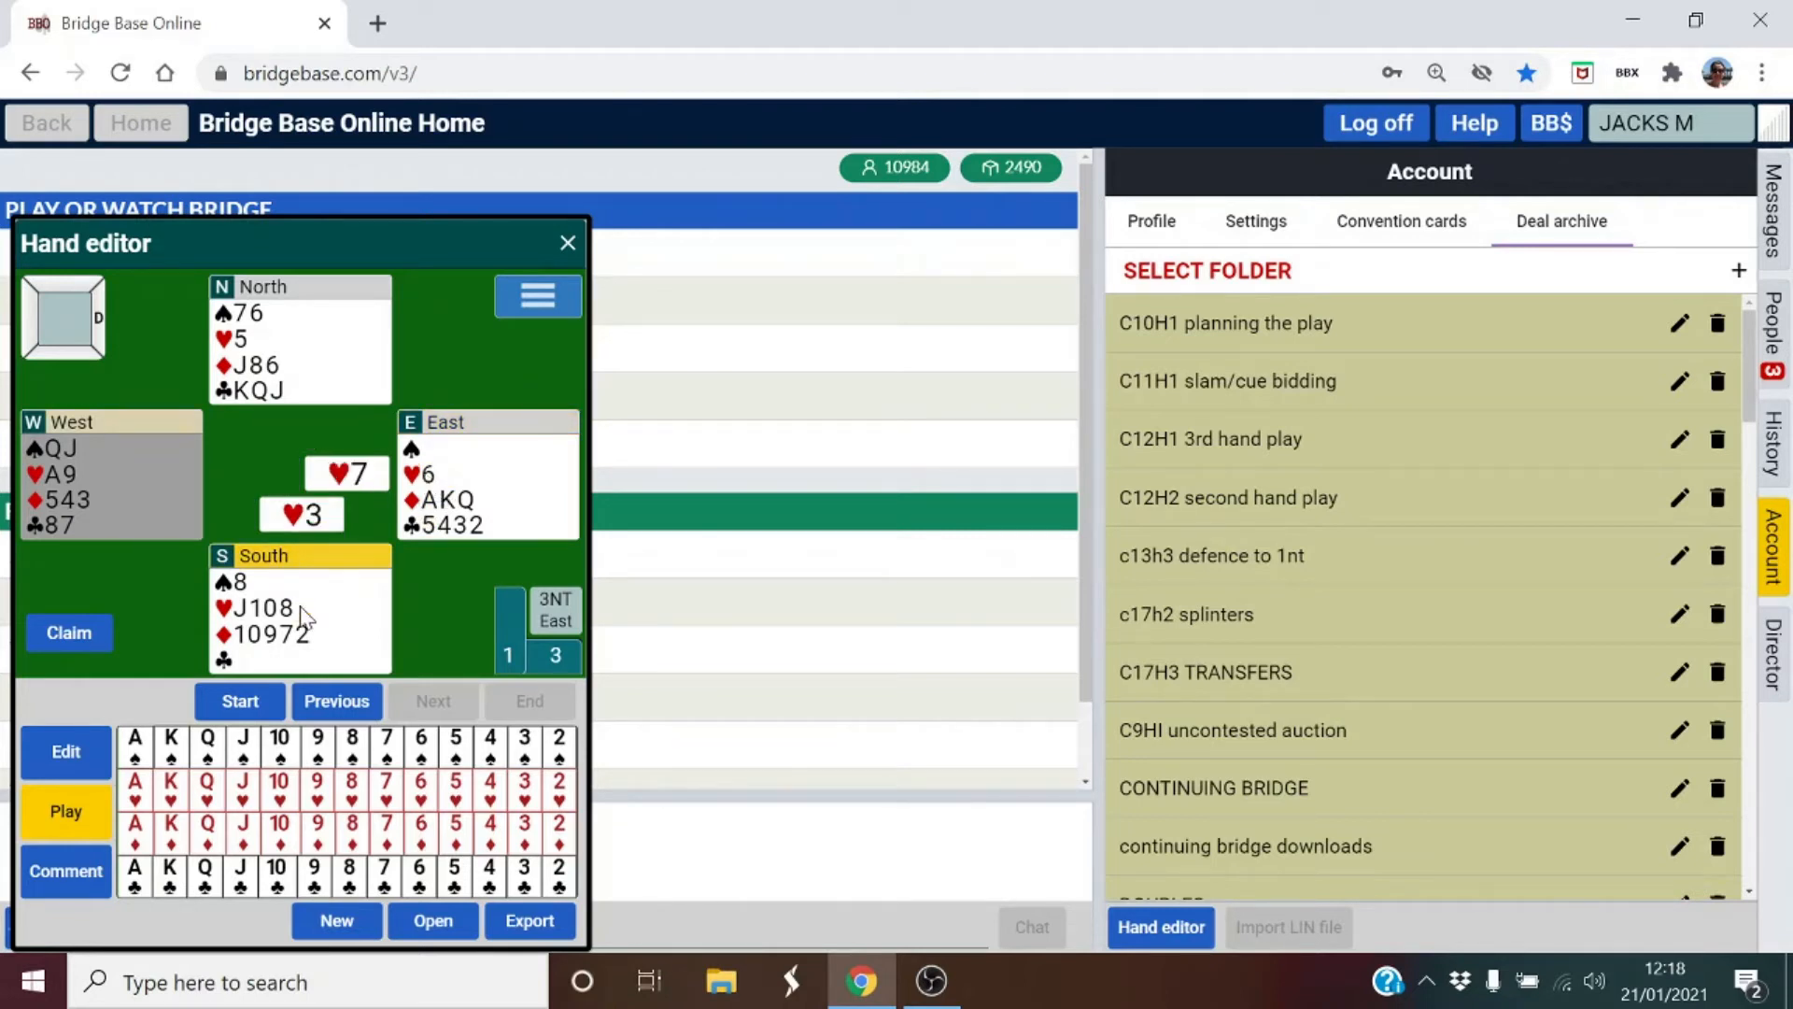
click(53, 474)
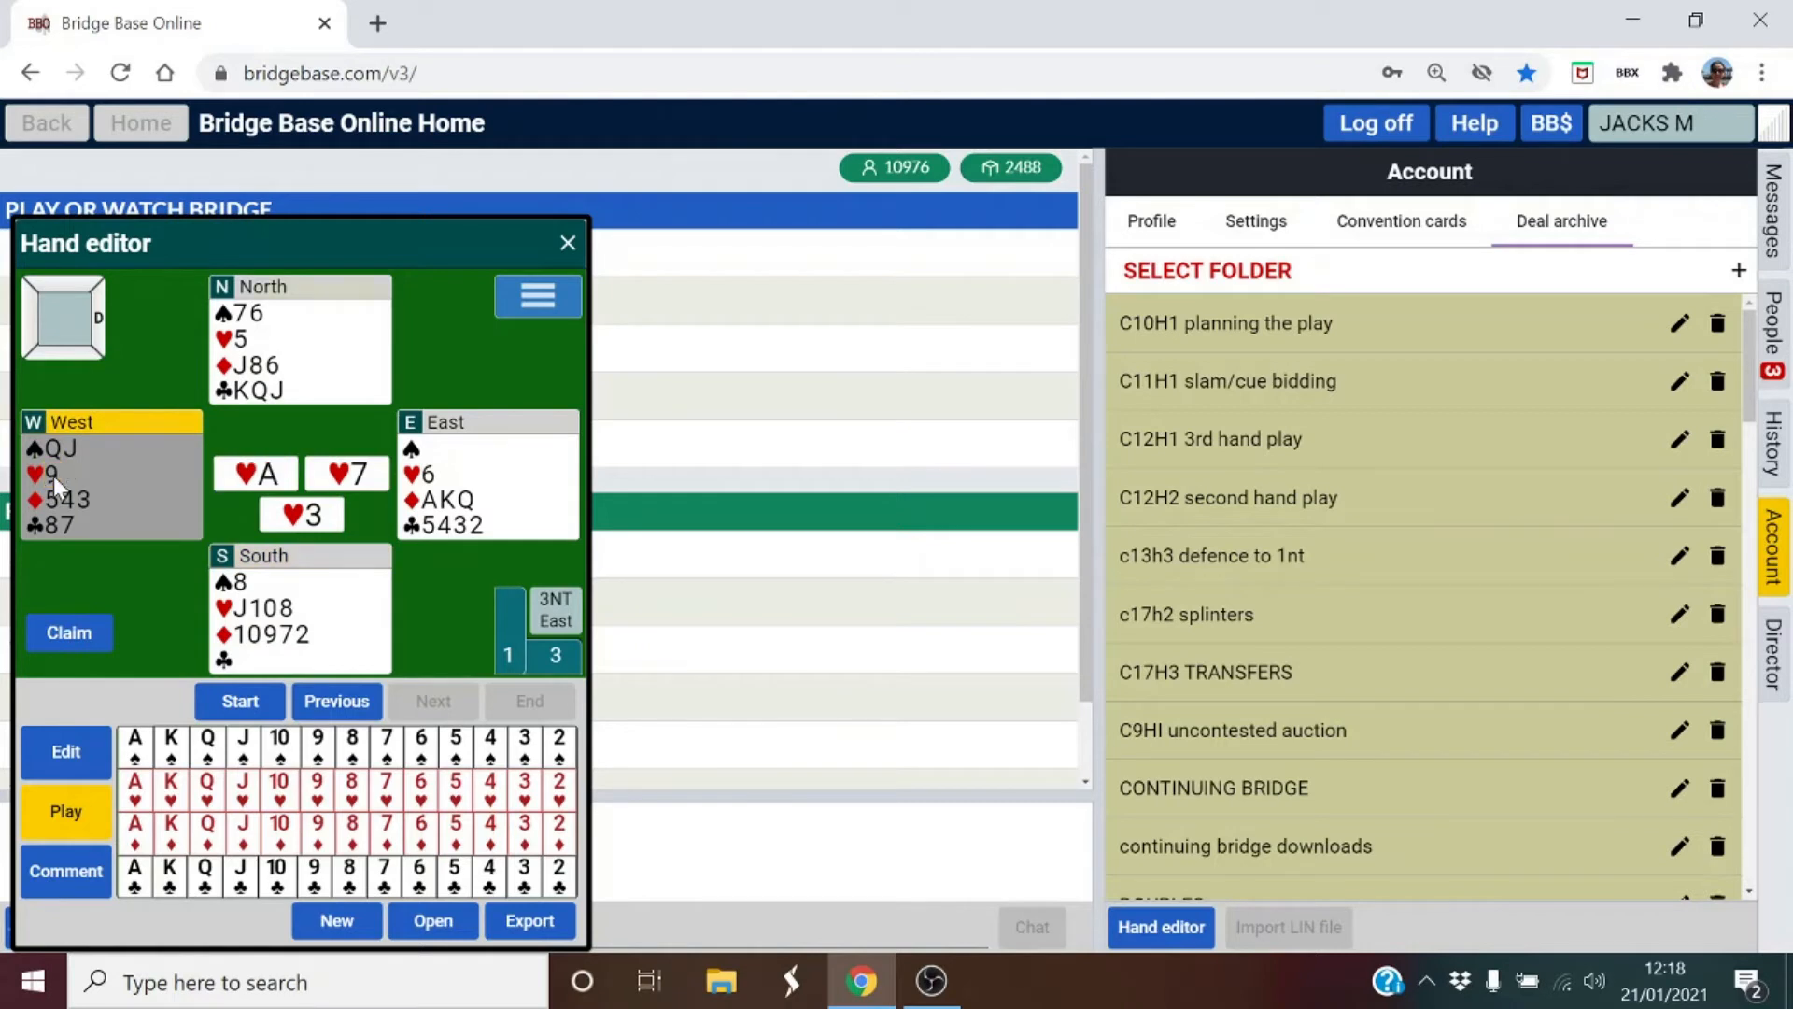
click(240, 340)
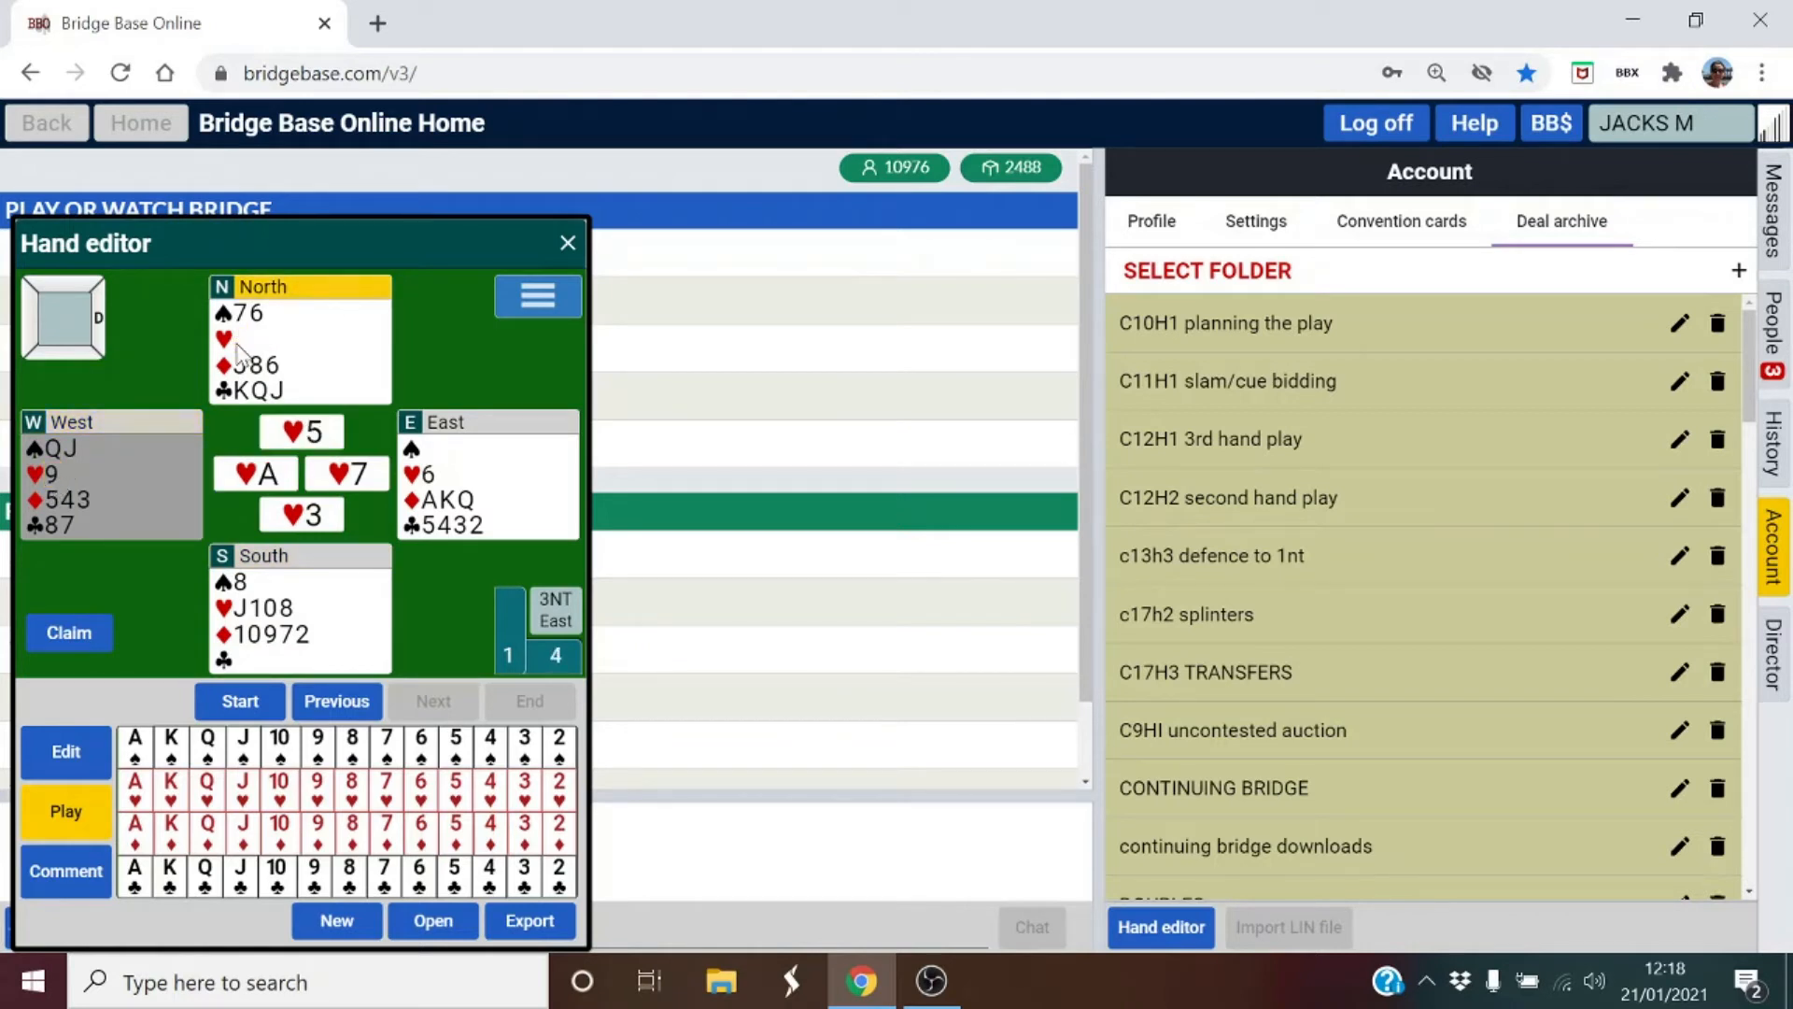
Enter the sixth trick: West leads the ♠Q, North plays the ♠6, East discards the ♣2 and South plays the ♠8.
click(59, 450)
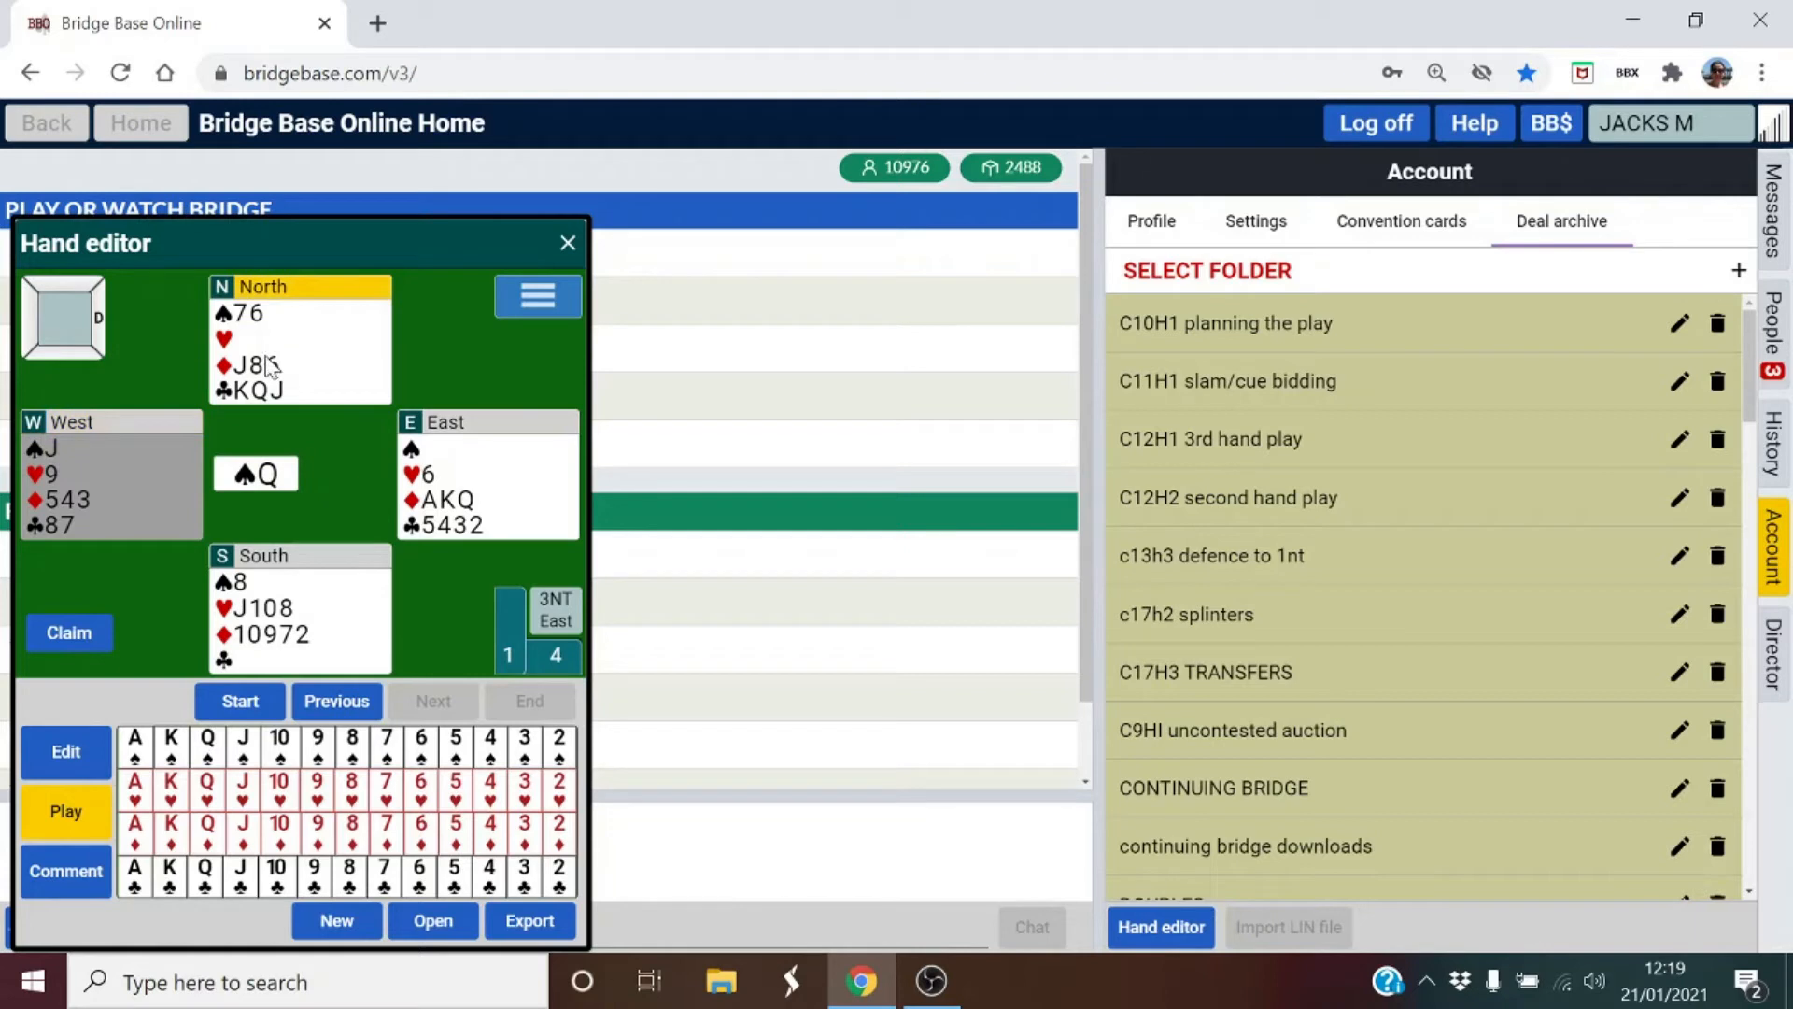
click(253, 315)
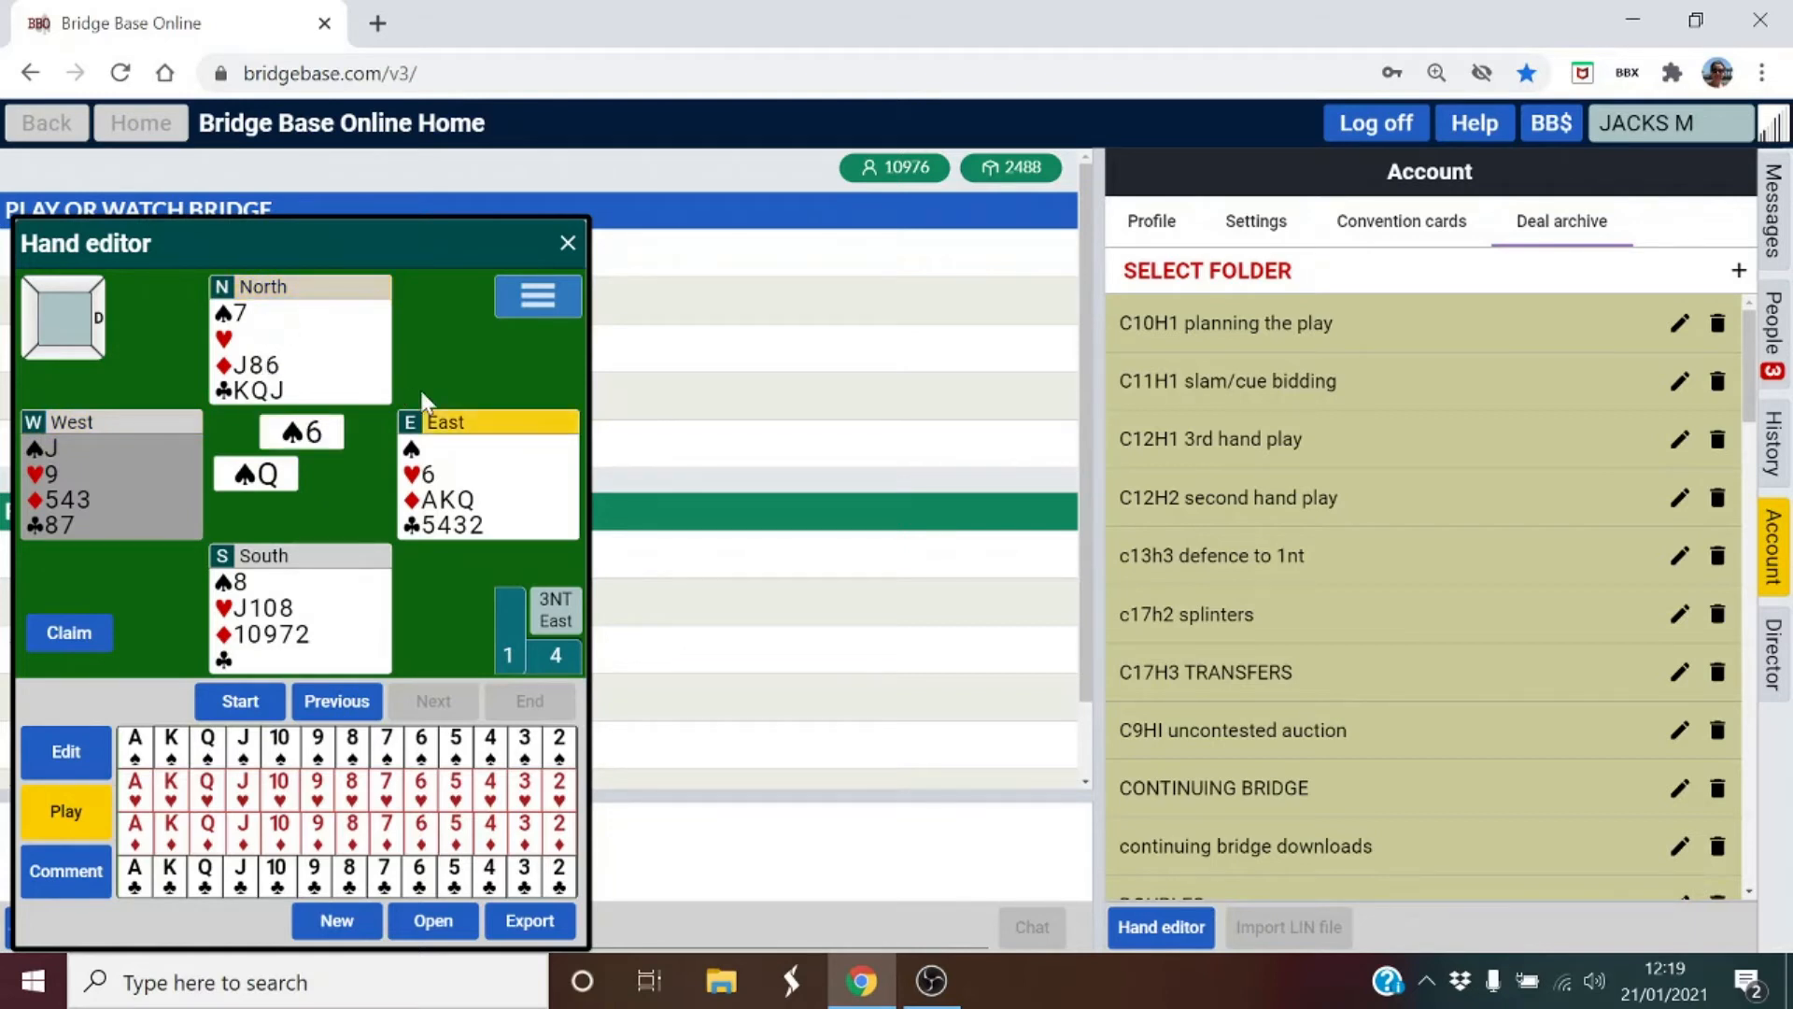
click(482, 527)
click(241, 581)
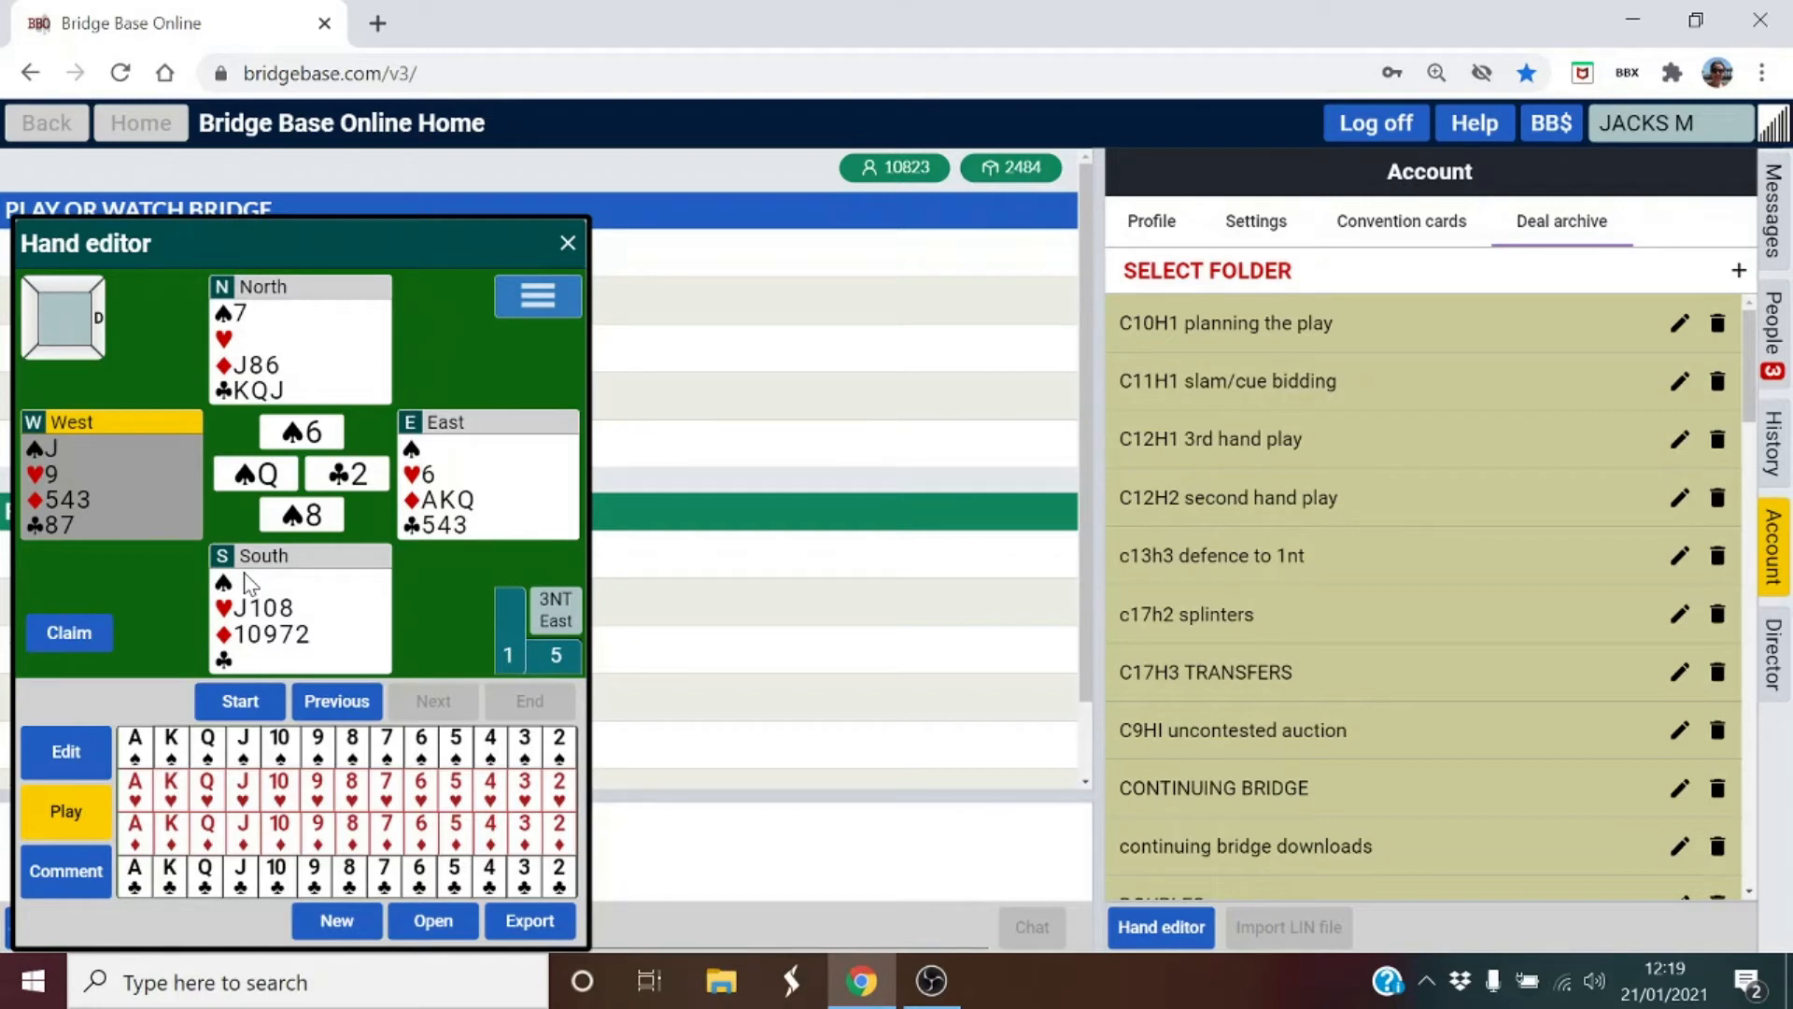
Export the deal with Save deal as and replace its title with ENTRIES.
click(545, 299)
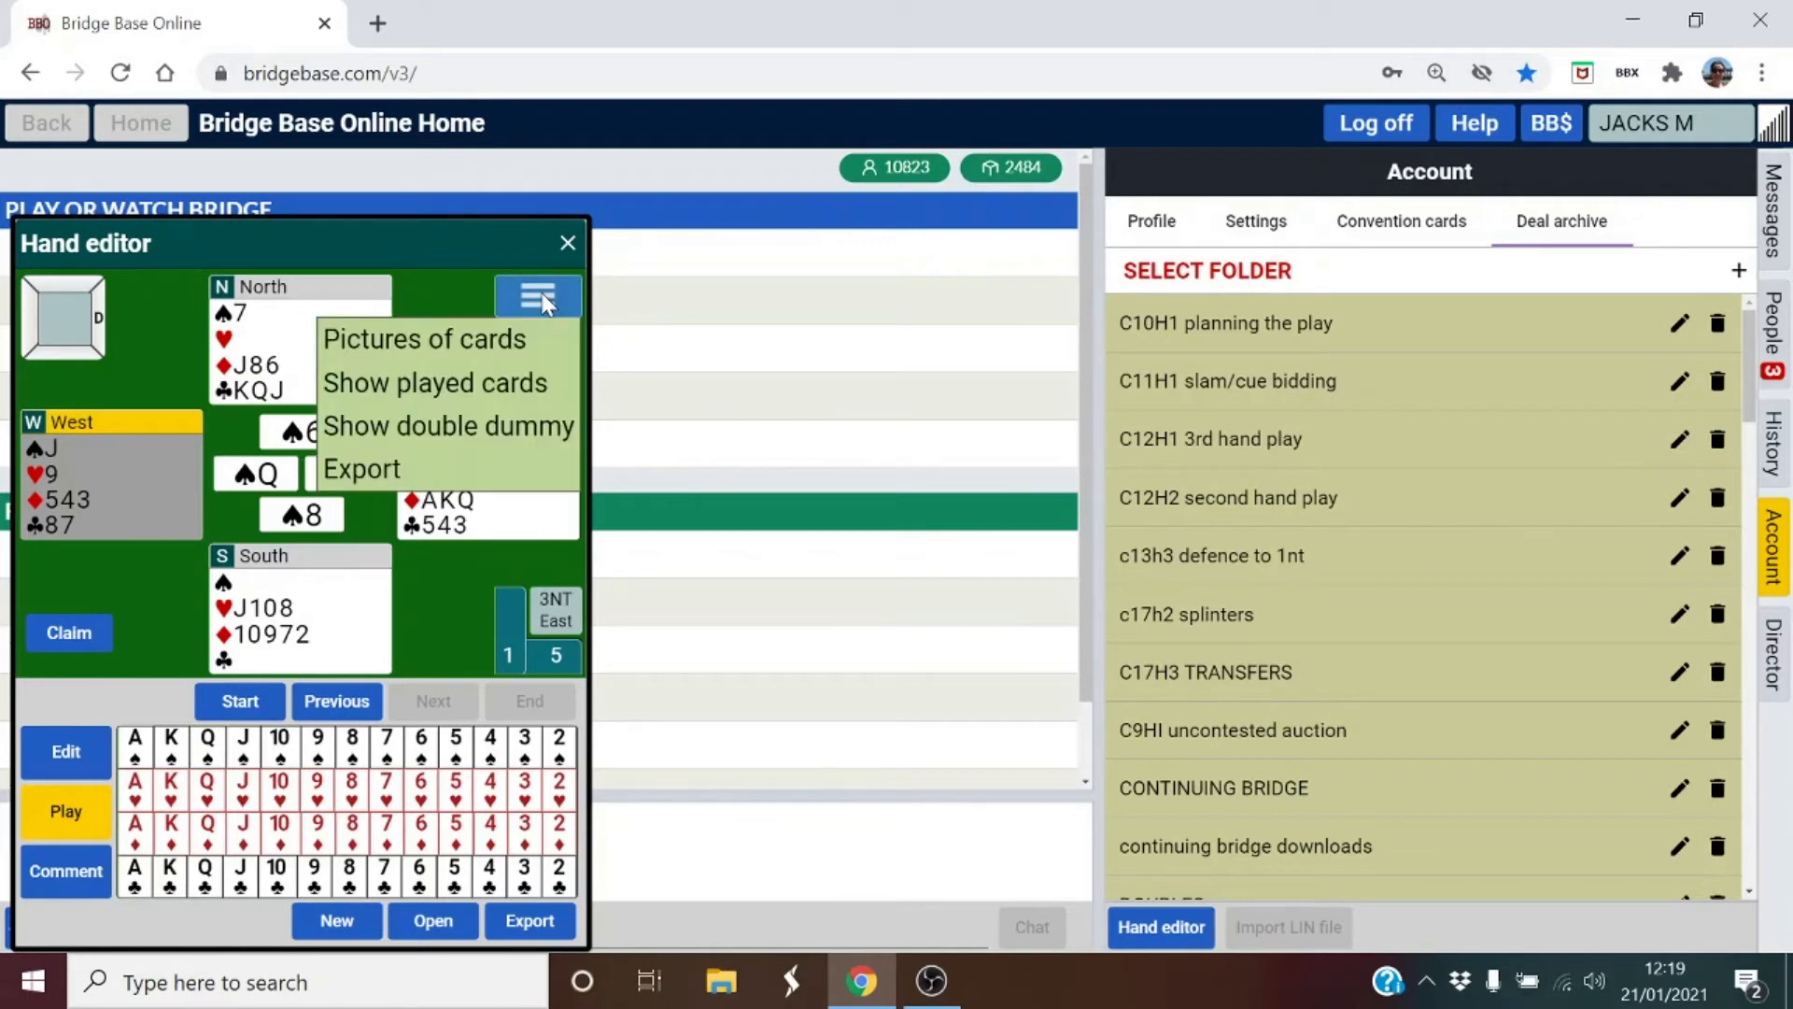
click(458, 470)
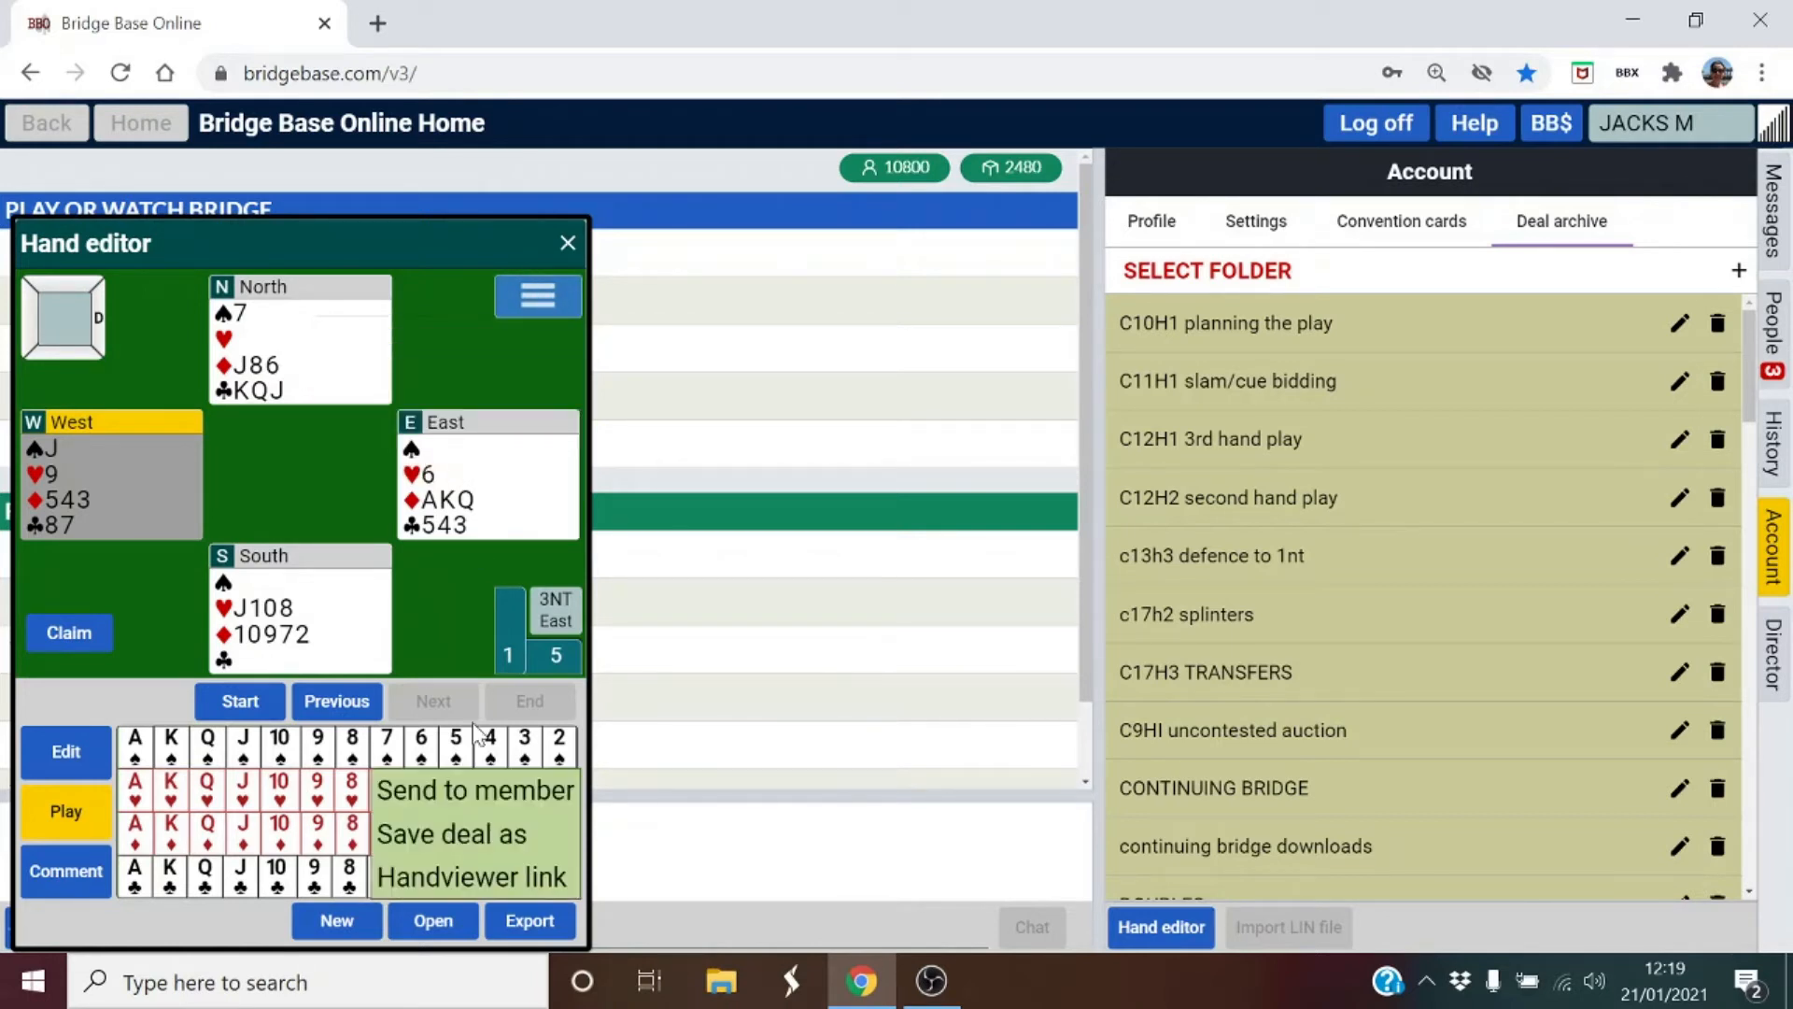
click(482, 837)
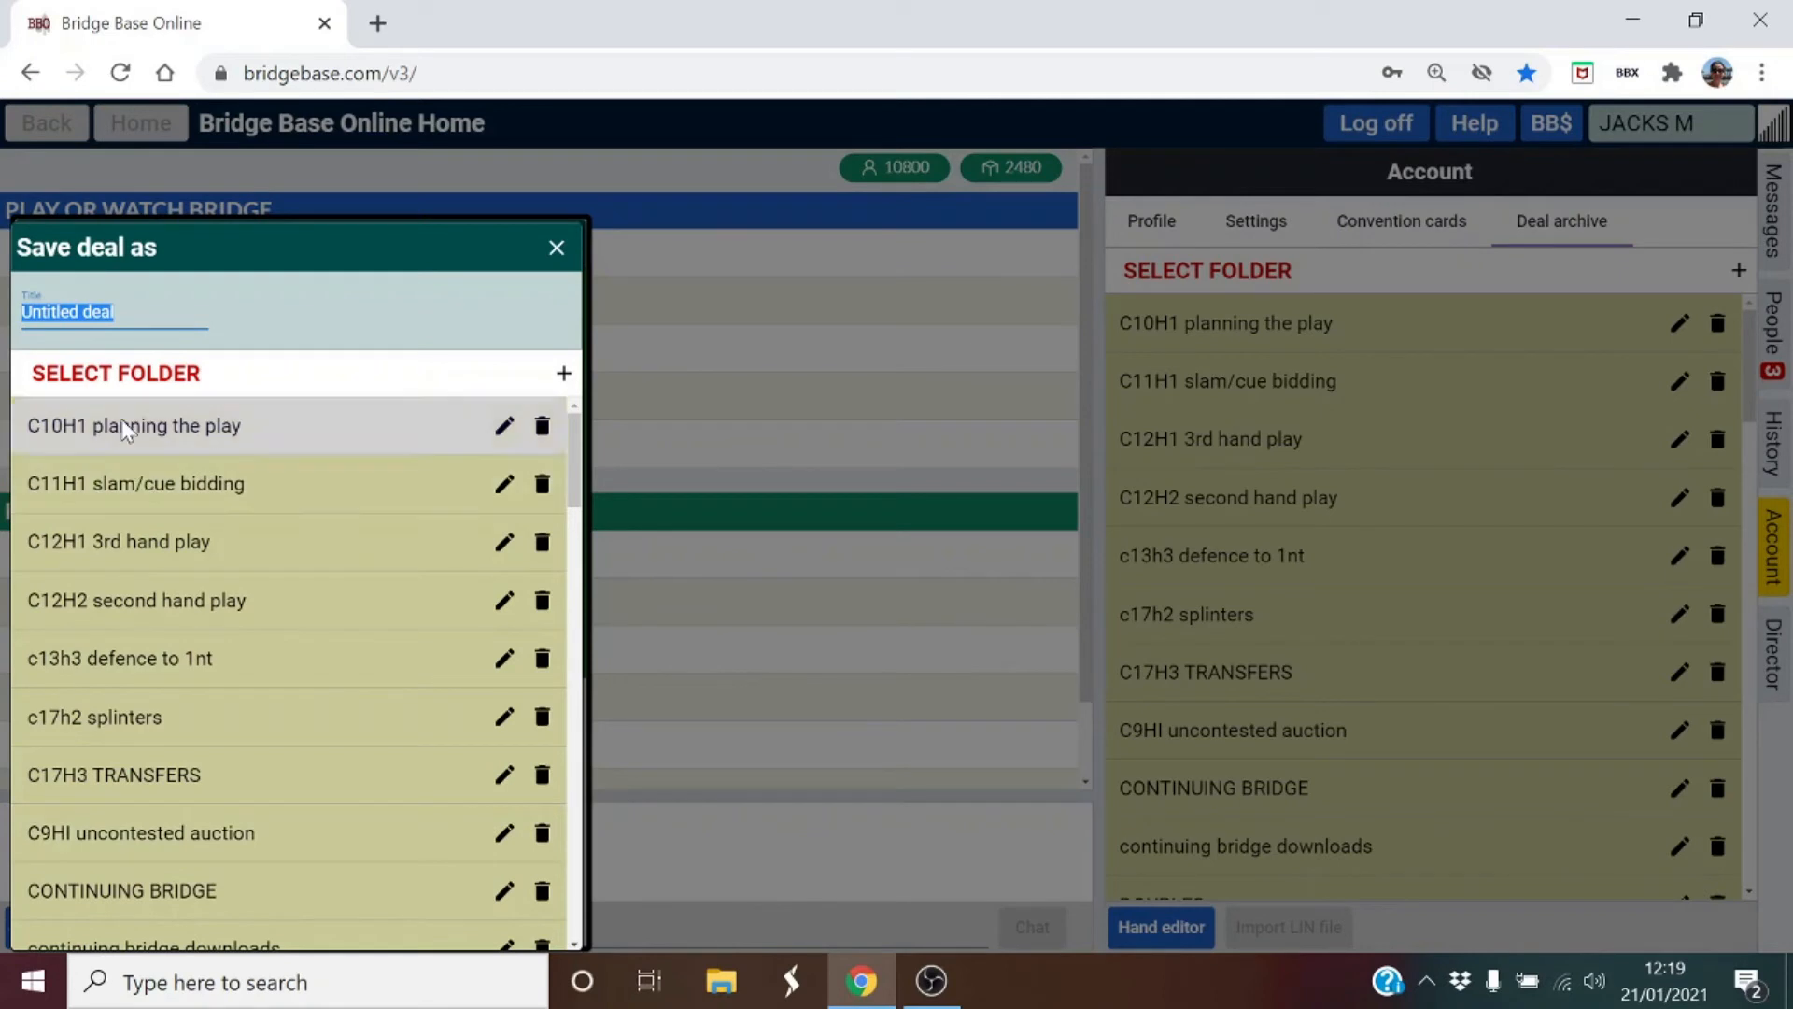
click(115, 311)
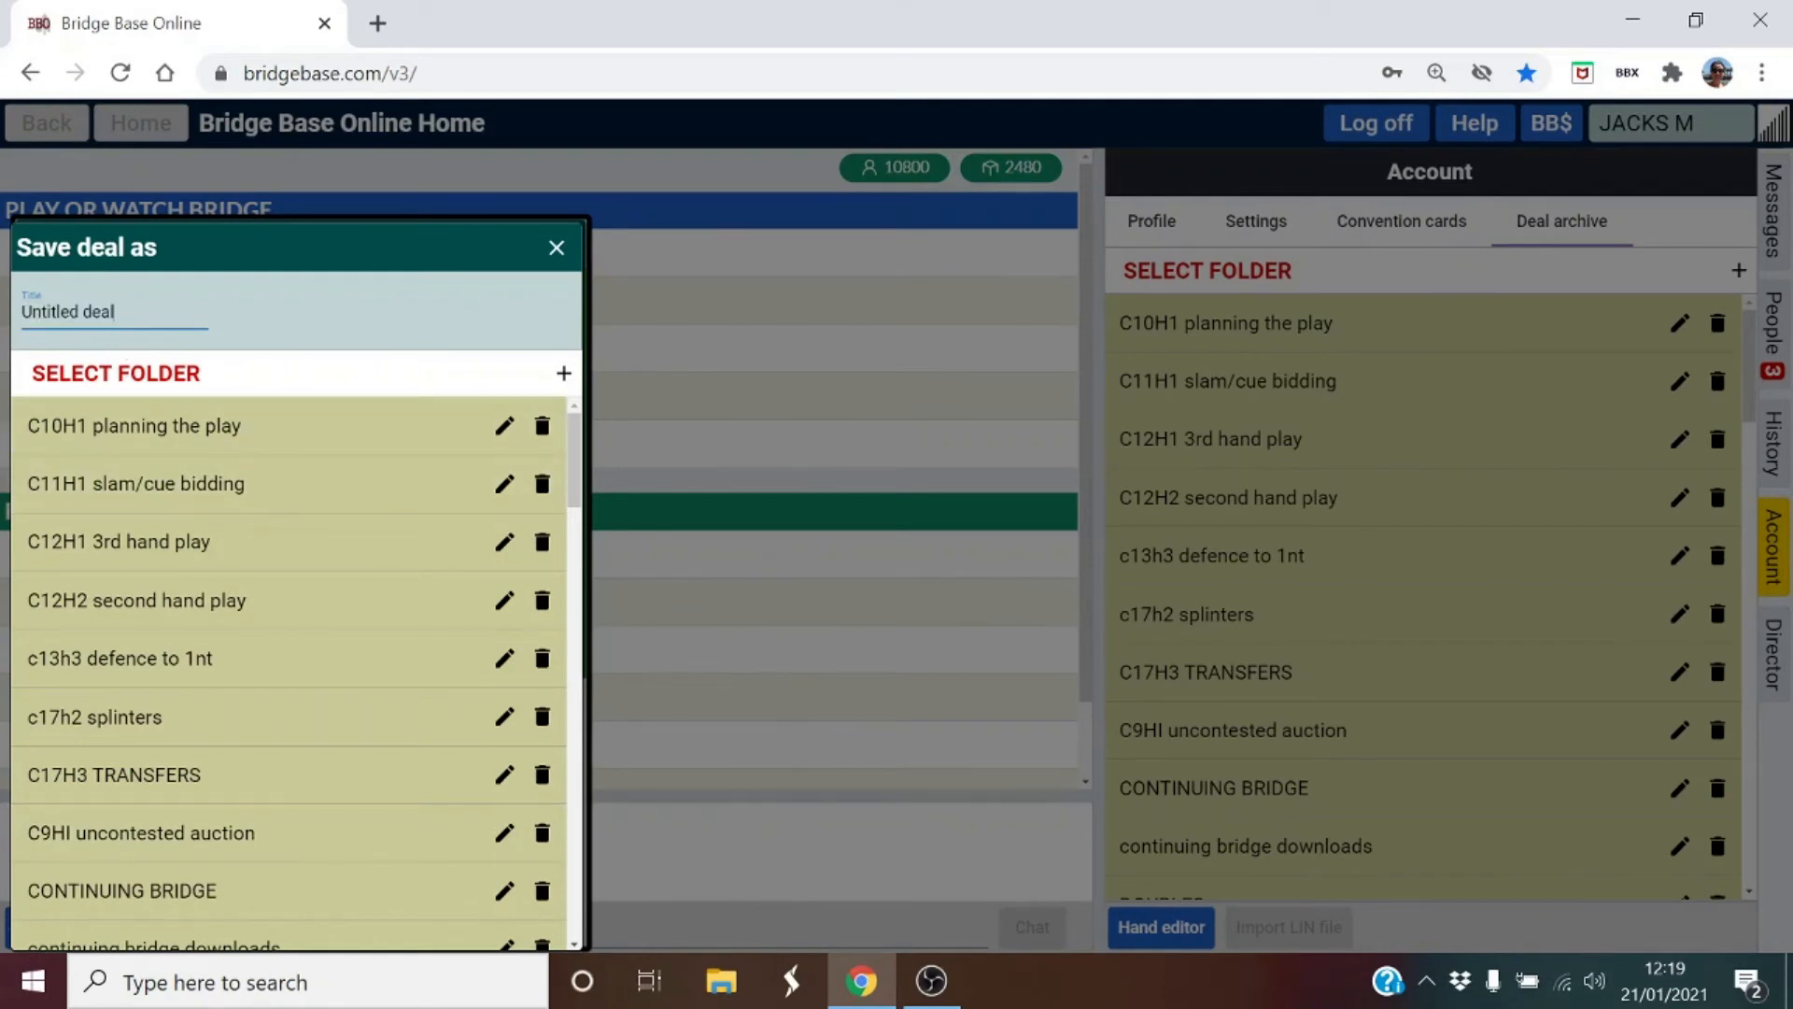
key(BackSpace)
key(BackSpace)
key(BackSpace)
key(BackSpace)
key(BackSpace)
key(BackSpace)
key(BackSpace)
key(BackSpace)
key(BackSpace)
key(BackSpace)
key(BackSpace)
key(BackSpace)
text(ENTRIES)
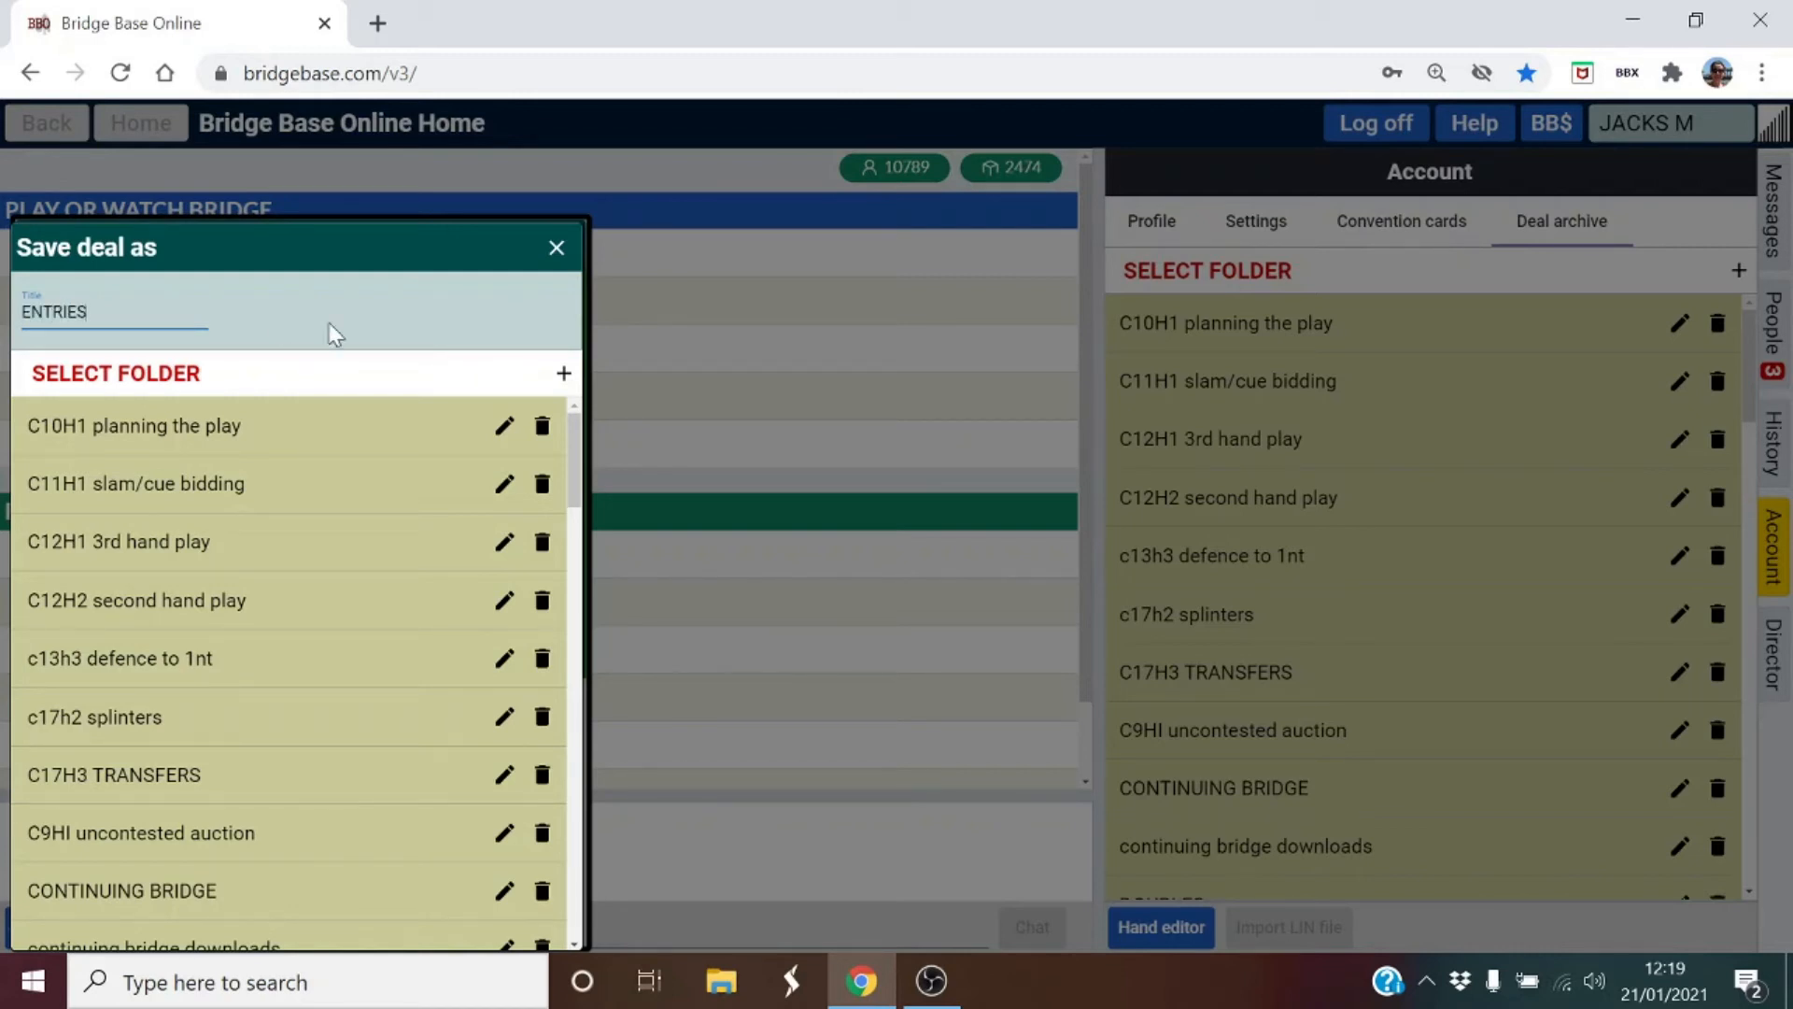
Add a new folder to the deal archive, save the deal in it and close the Hand editor.
click(564, 375)
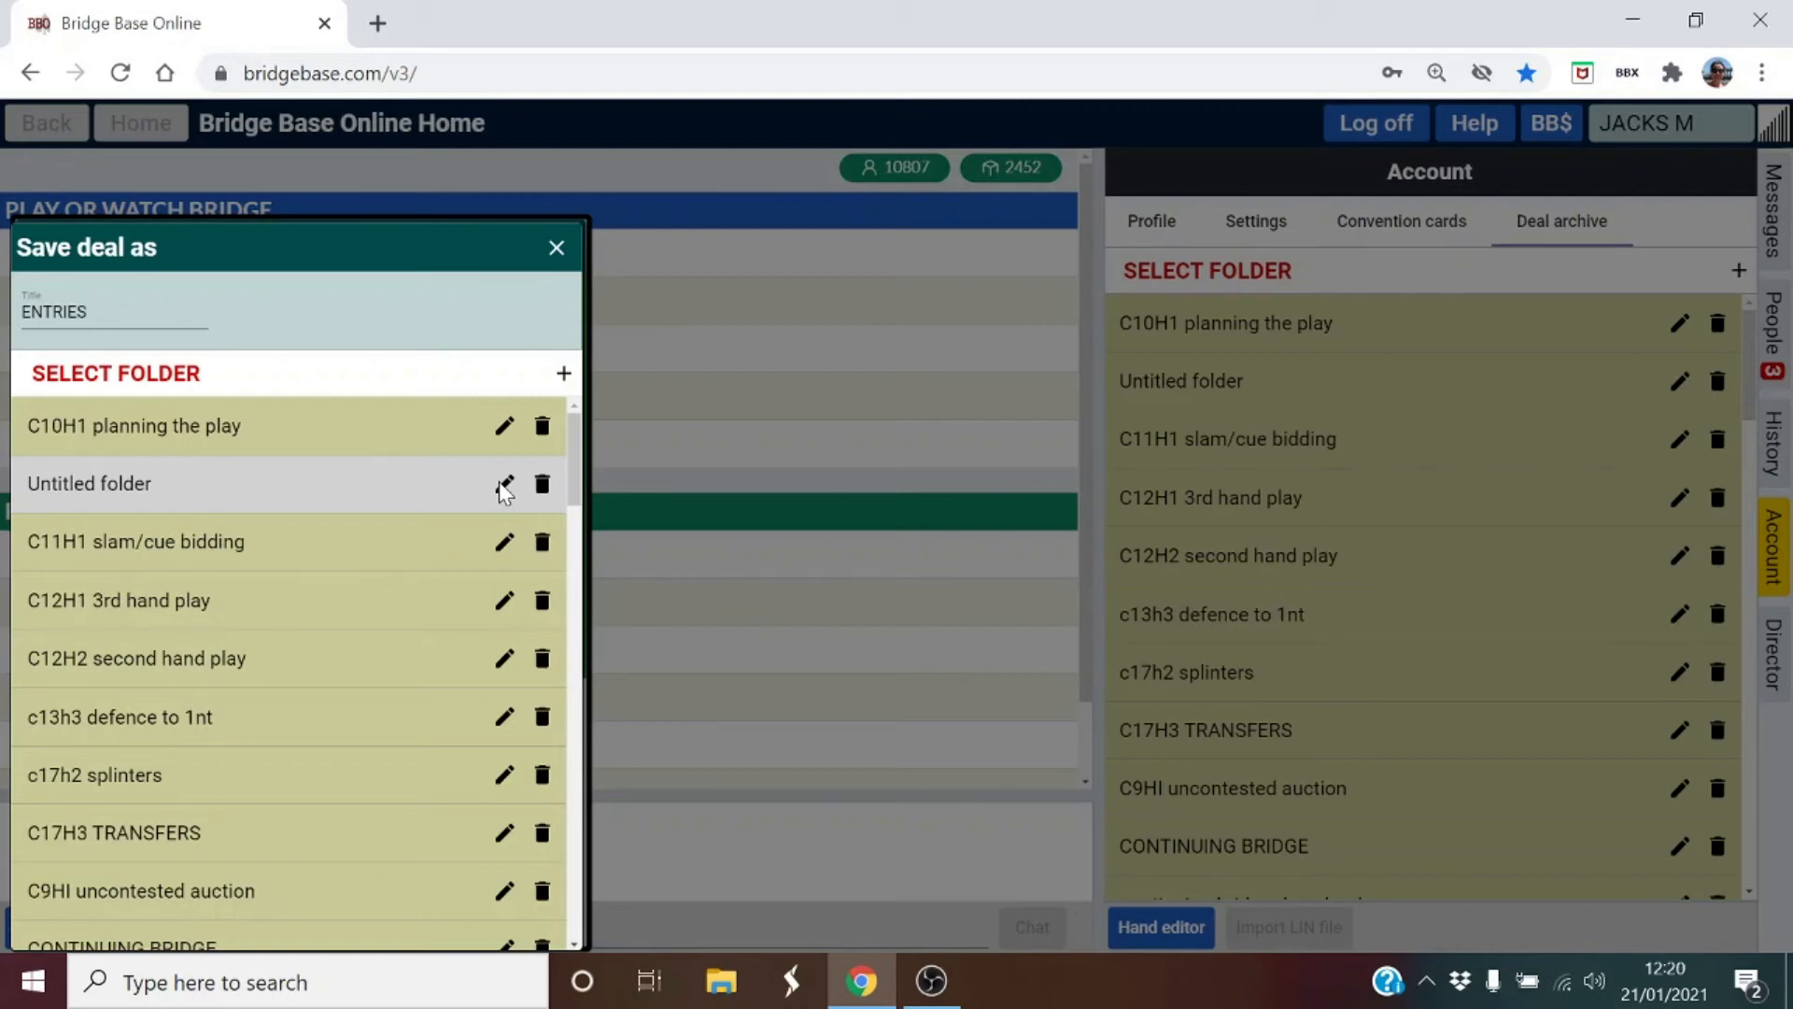
click(414, 498)
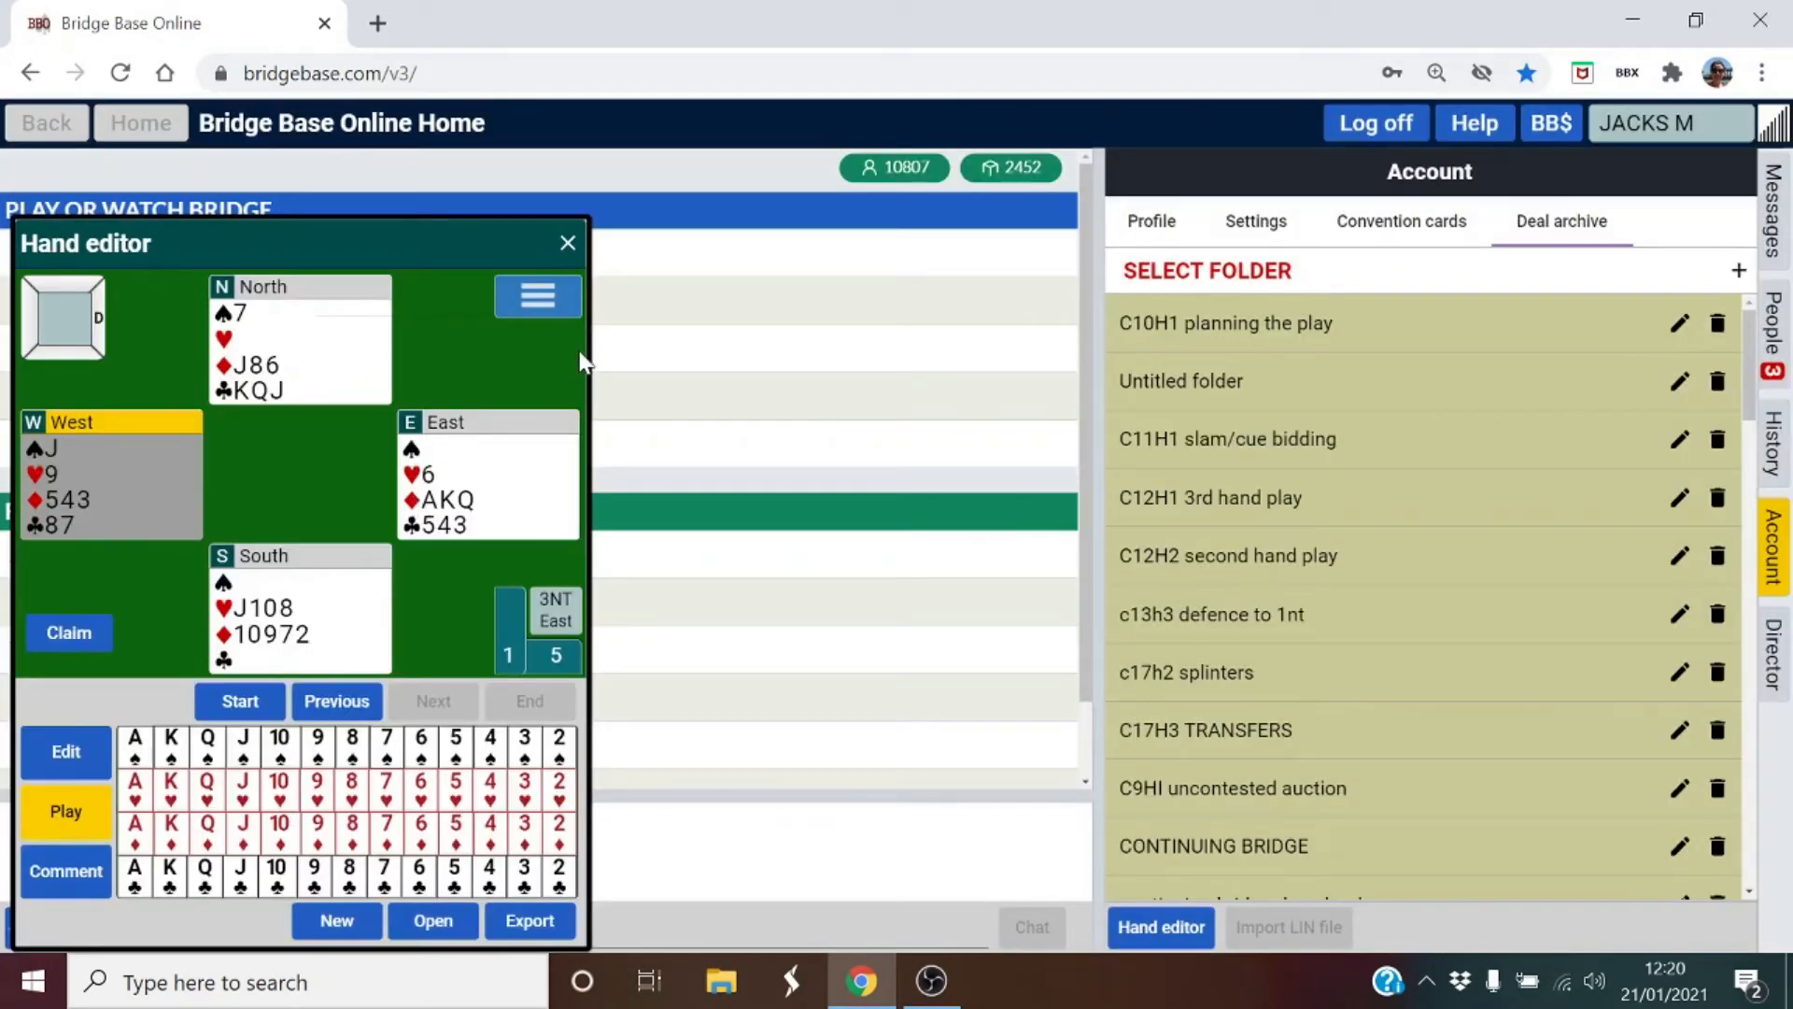
click(566, 244)
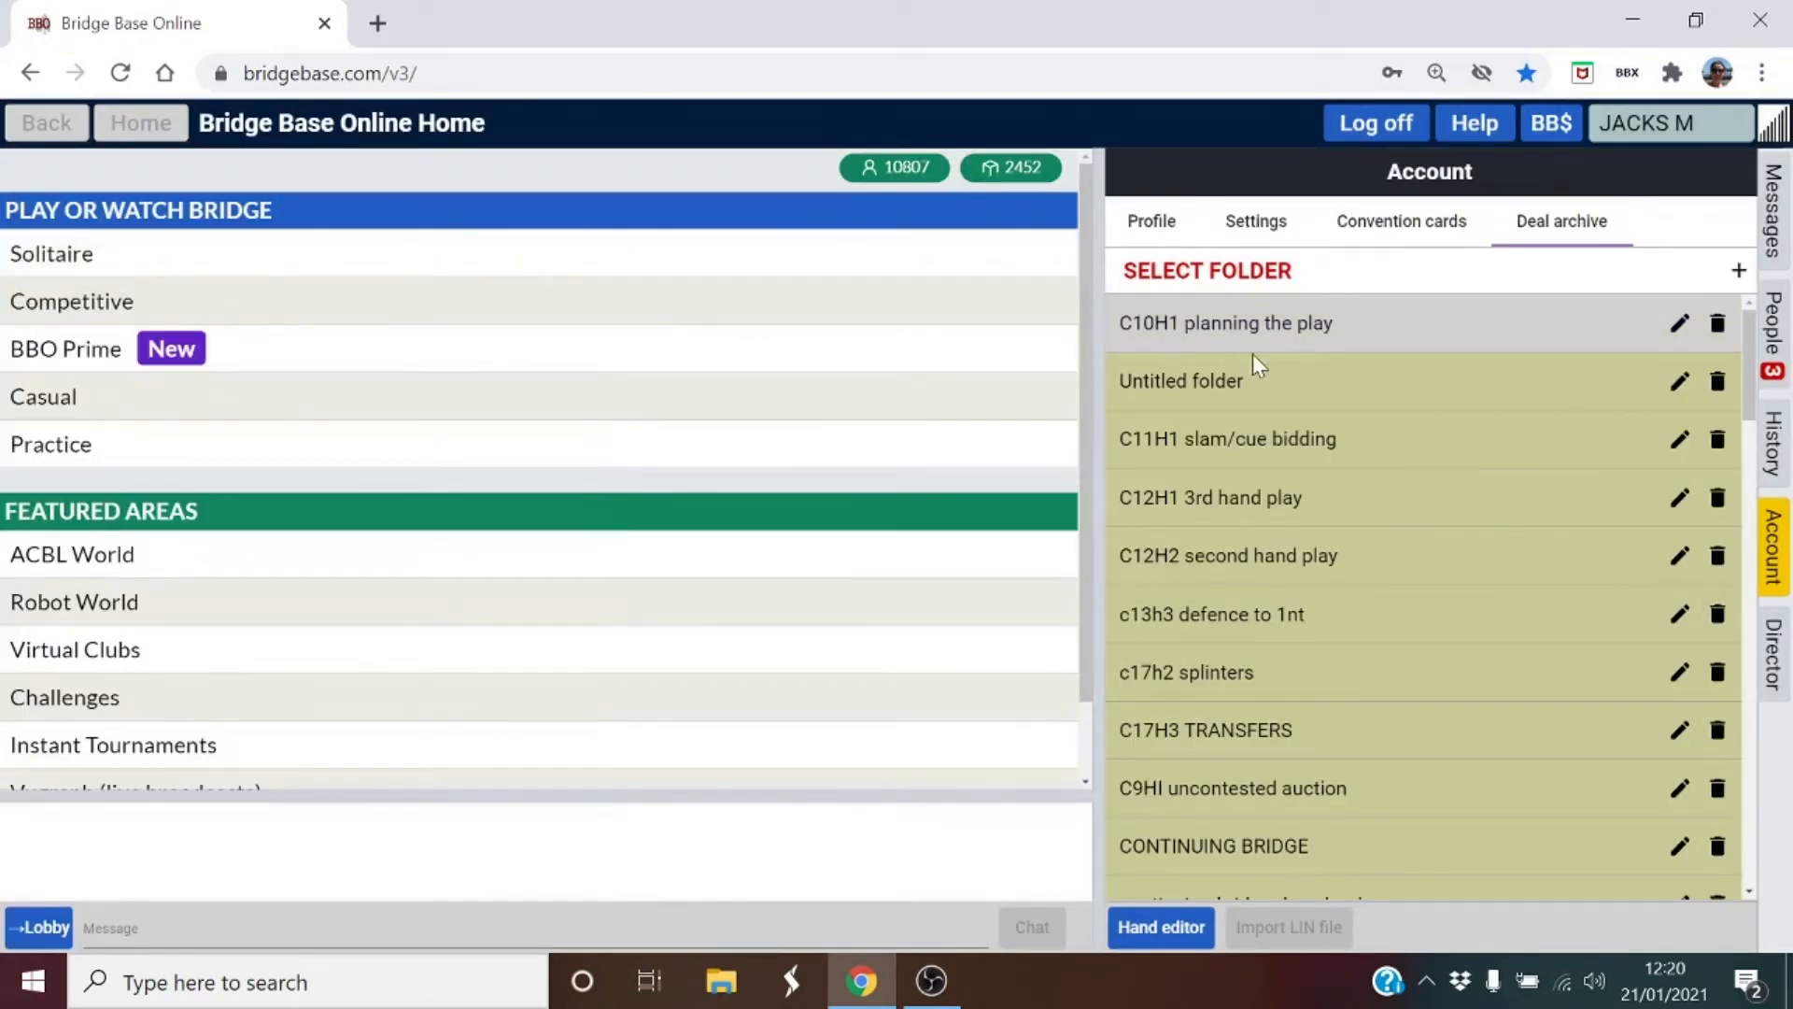
Rename the untitled folder in the deal archive as ENTRIES.
click(1361, 391)
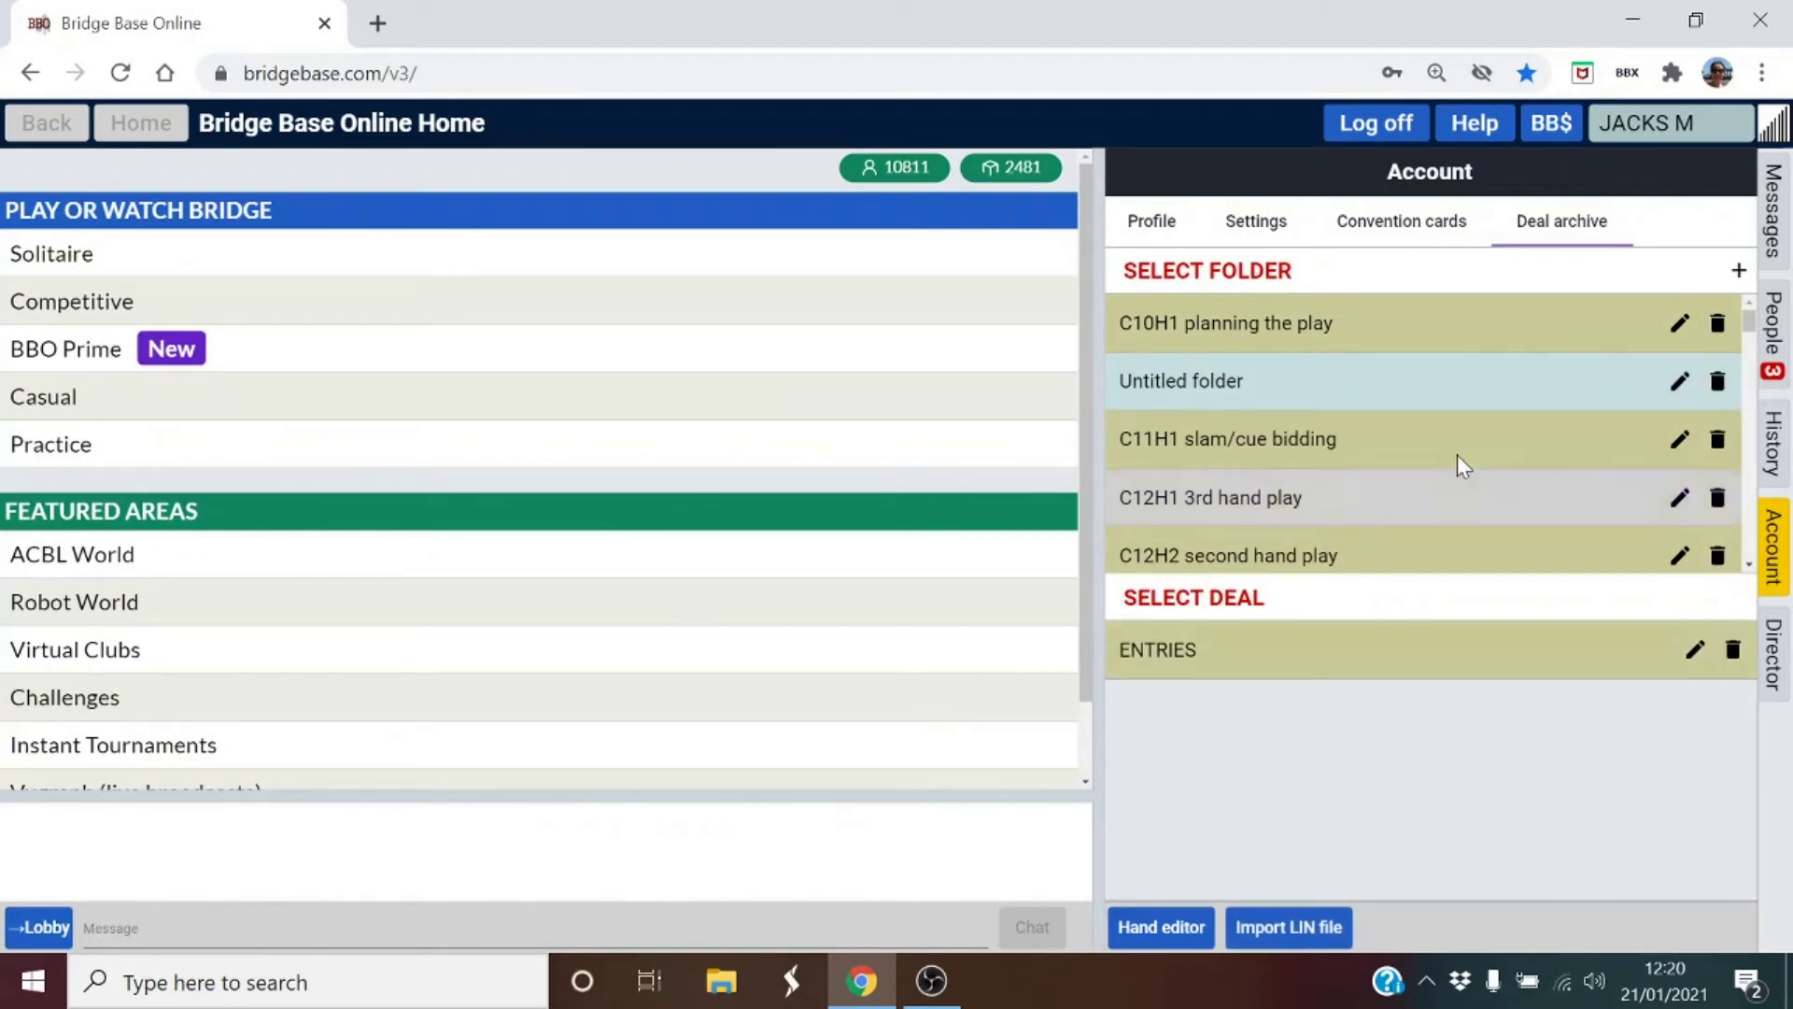
click(1682, 380)
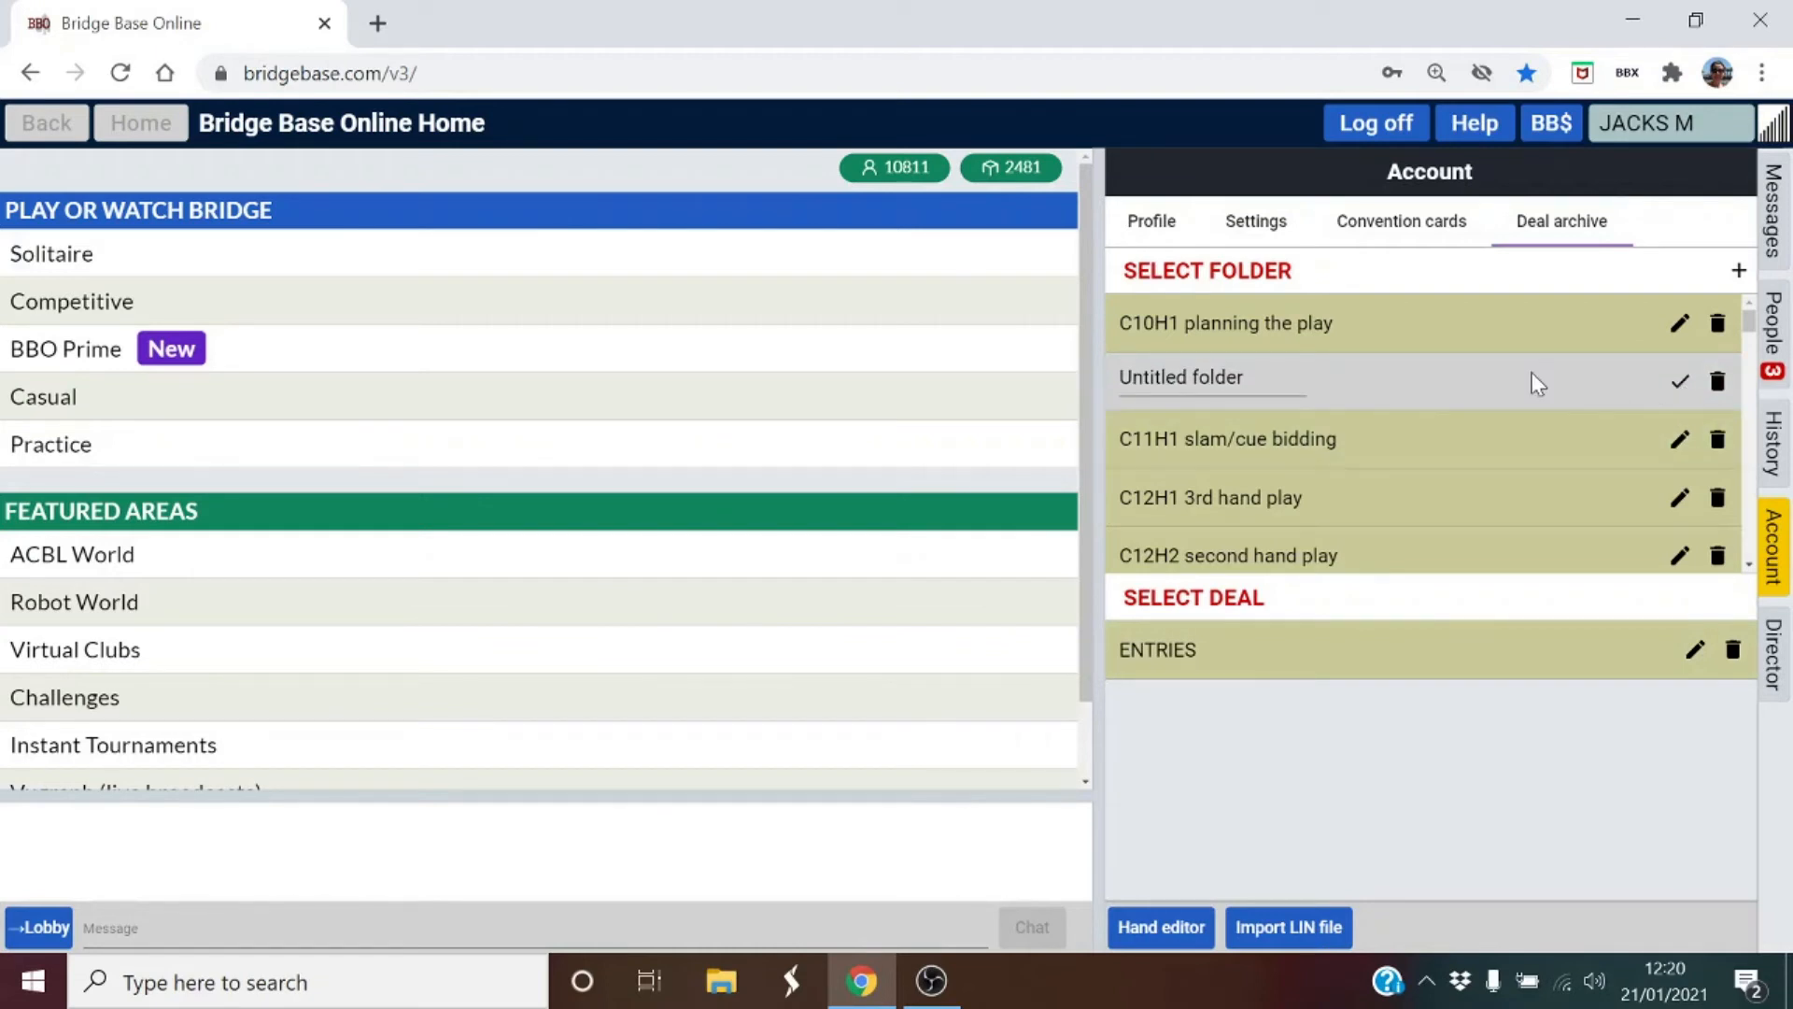
key(BackSpace)
key(BackSpace)
key(BackSpace)
key(BackSpace)
key(BackSpace)
key(BackSpace)
key(BackSpace)
key(BackSpace)
key(BackSpace)
key(BackSpace)
key(BackSpace)
key(BackSpace)
key(BackSpace)
key(BackSpace)
key(BackSpace)
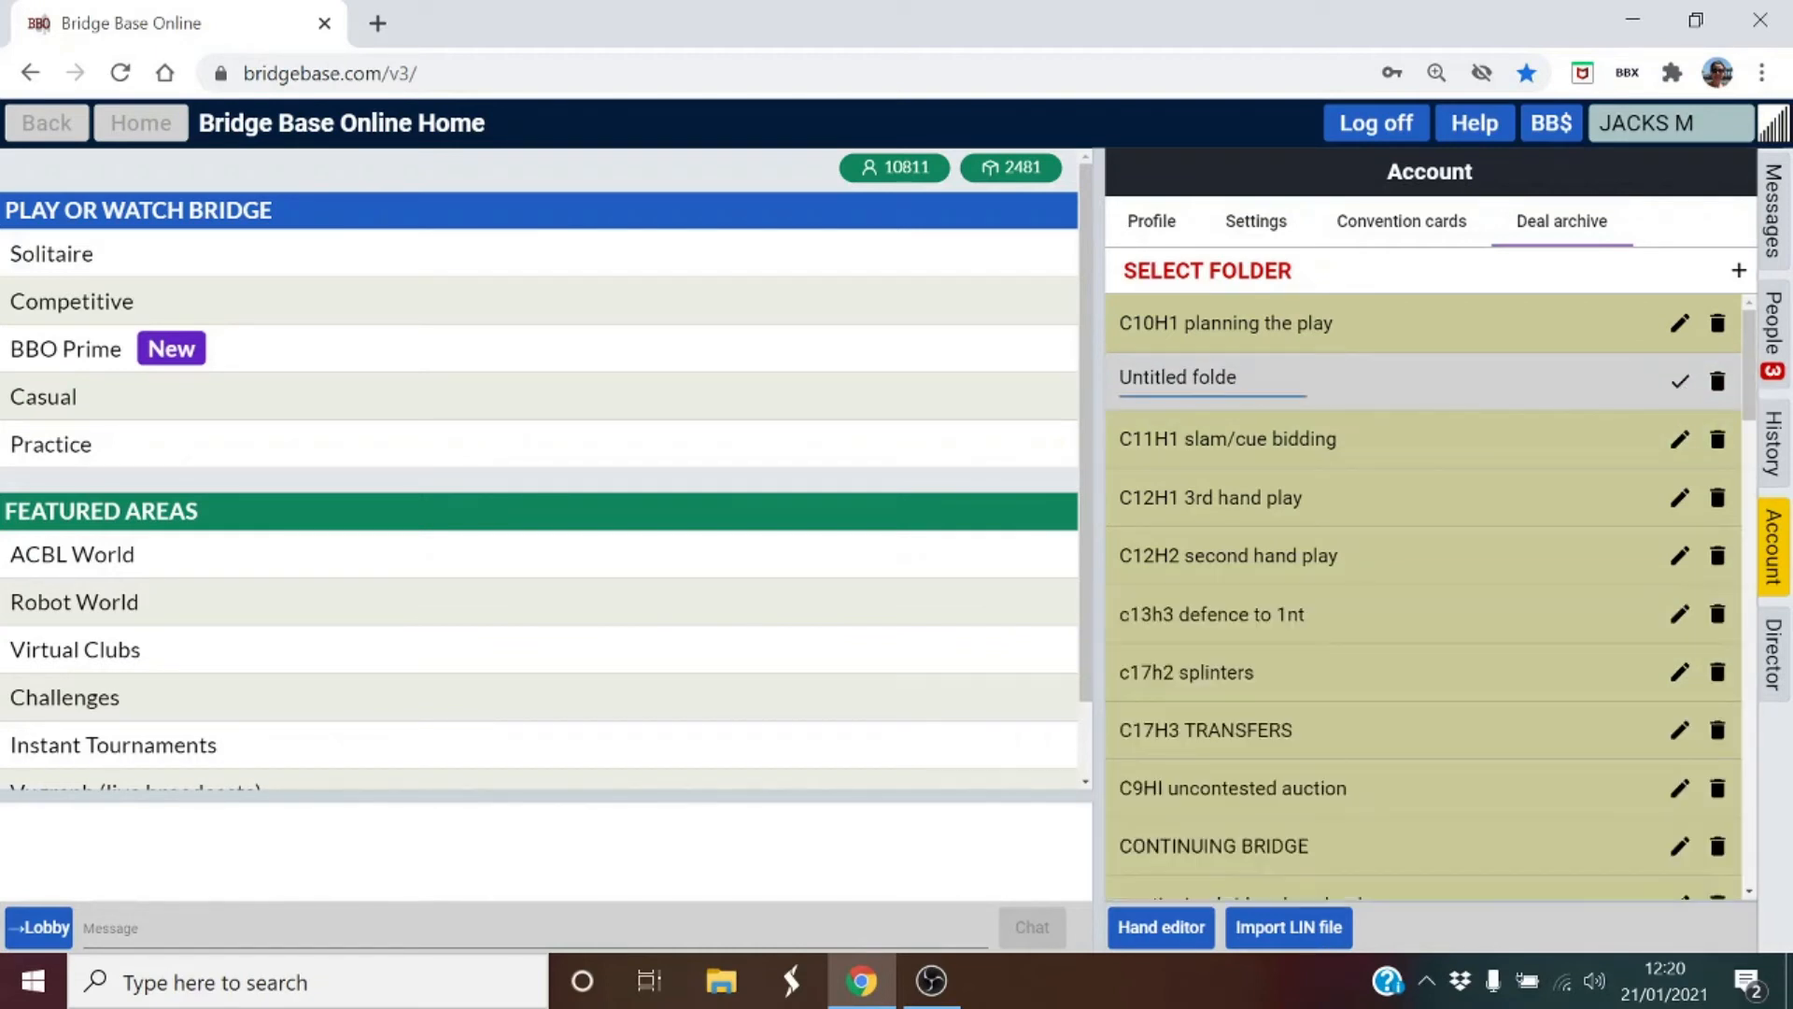
text(ENTRIES)
click(1681, 378)
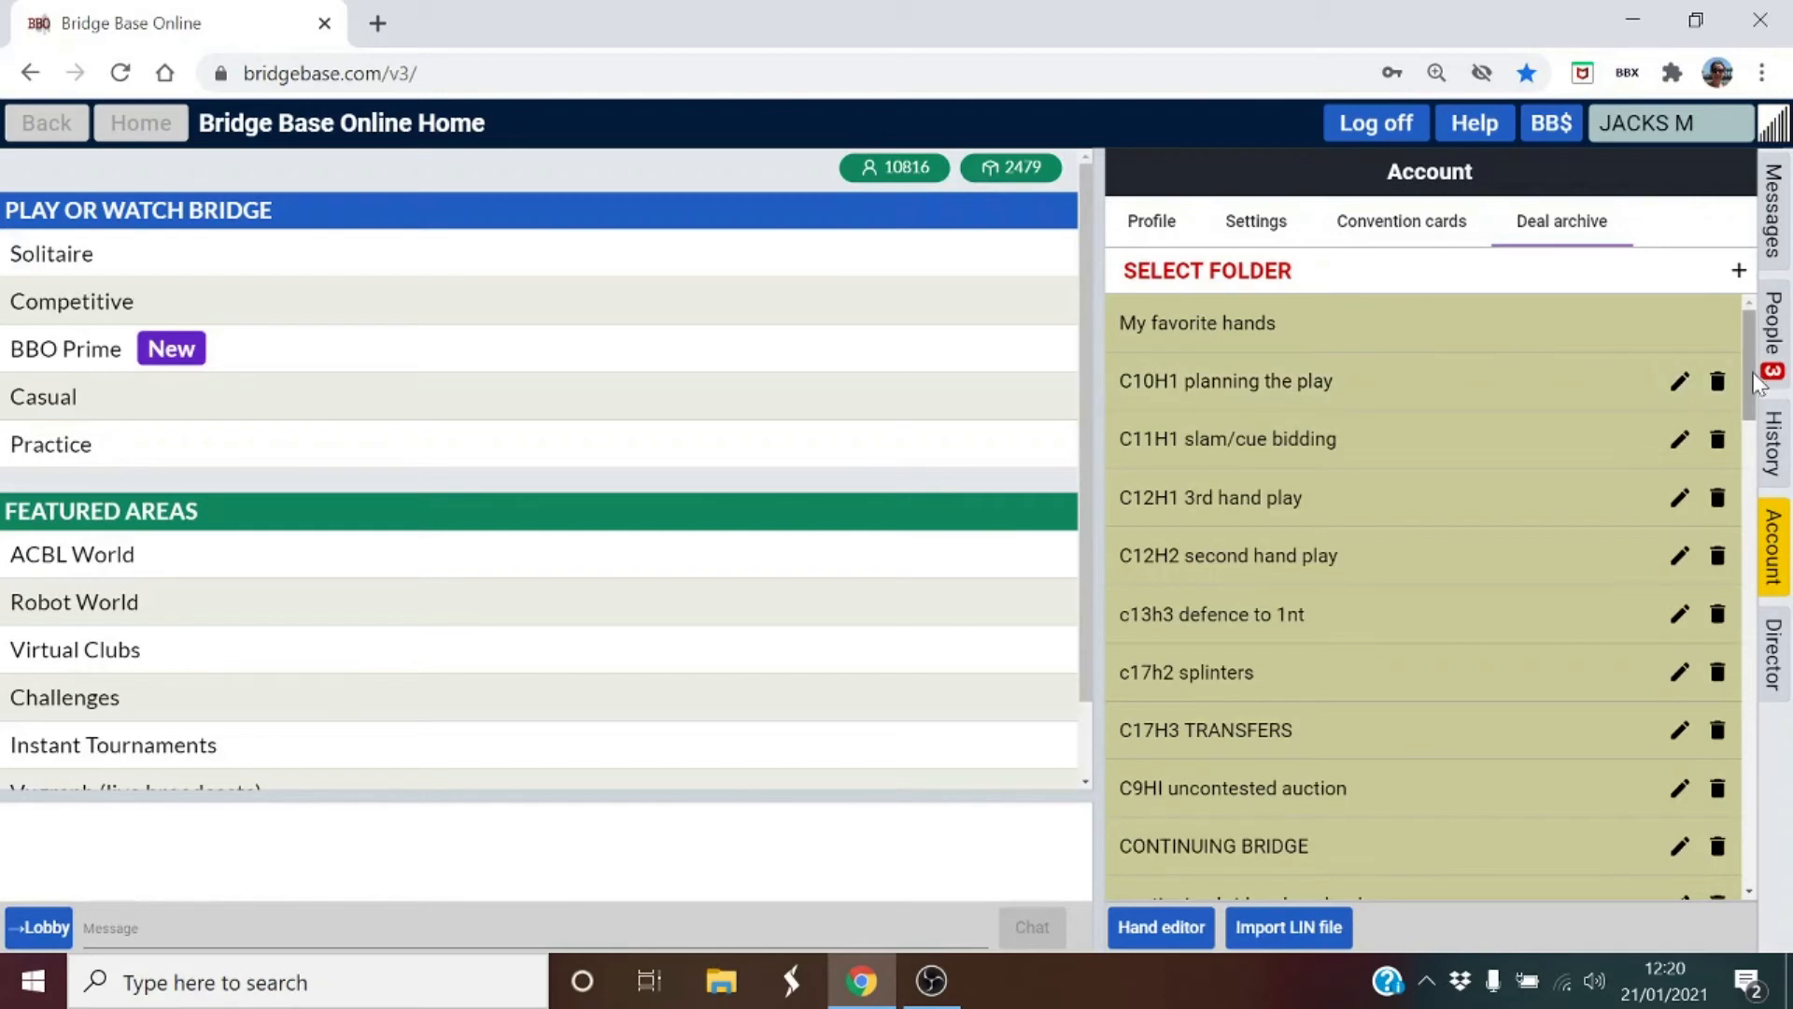
Open the ENTRIES deal from the ENTRIES folder in the deal archive.
drag(1756, 383, 1759, 500)
click(1393, 502)
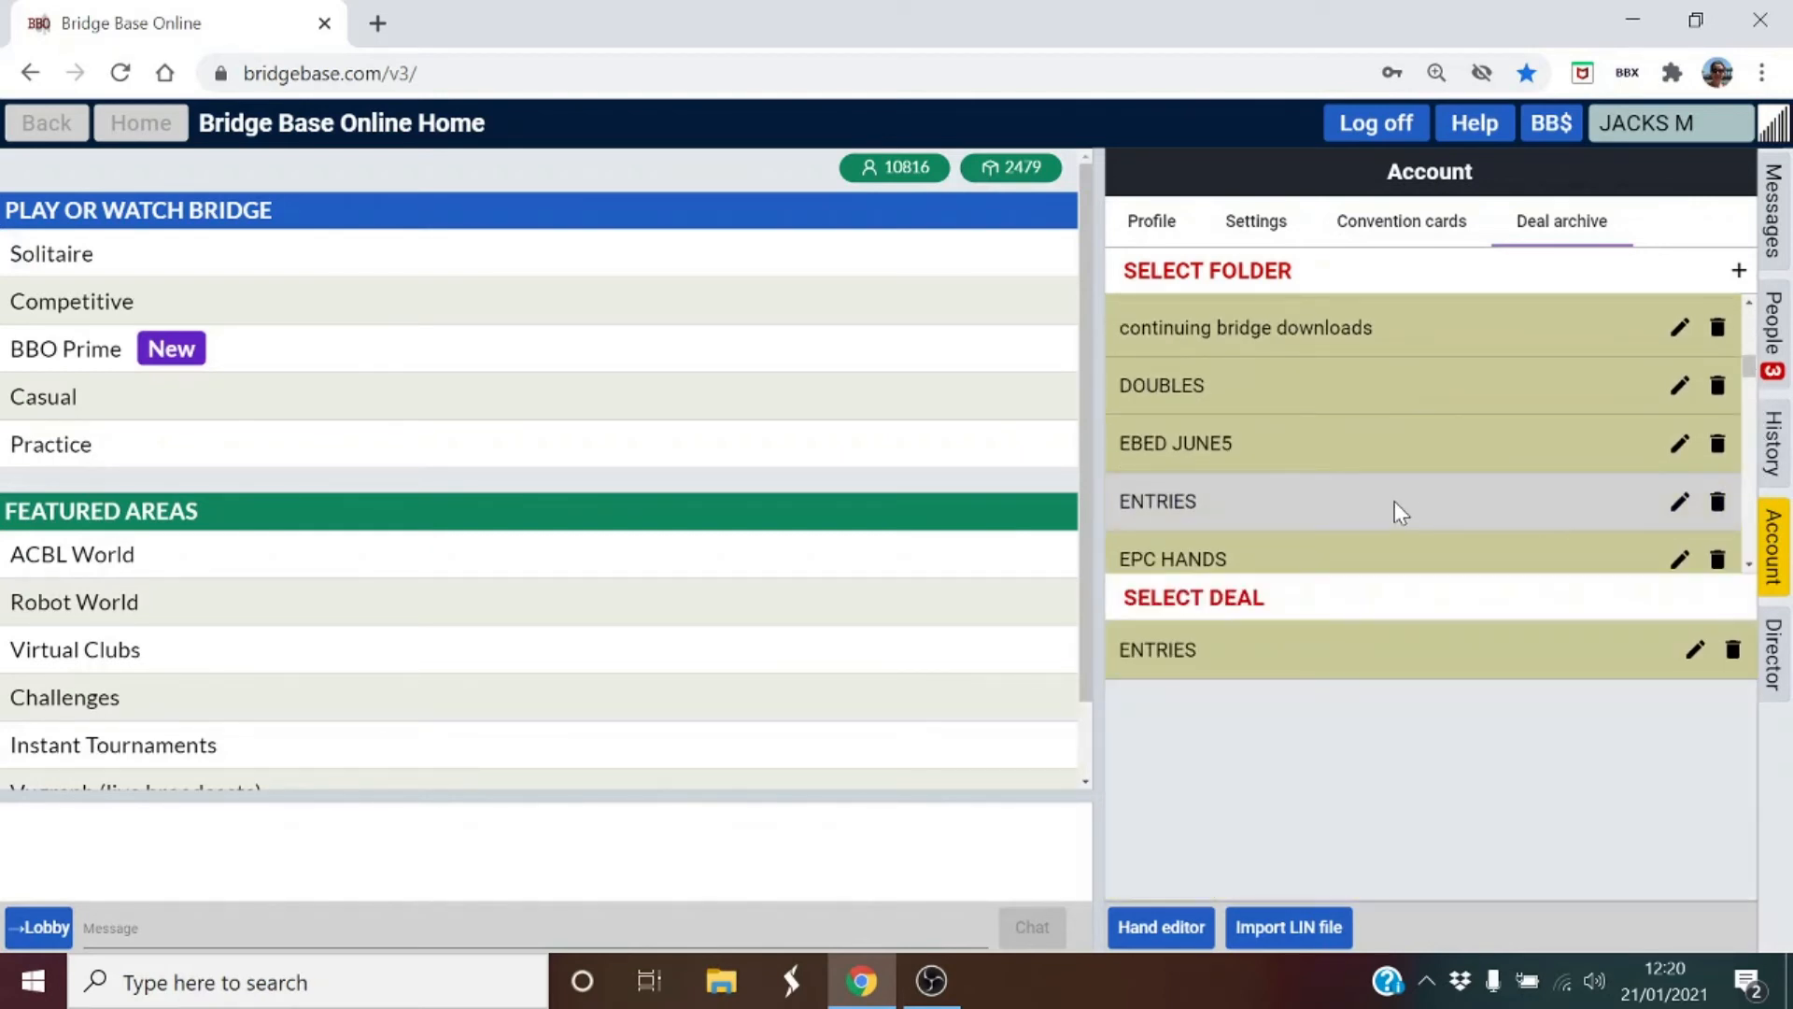
click(1388, 646)
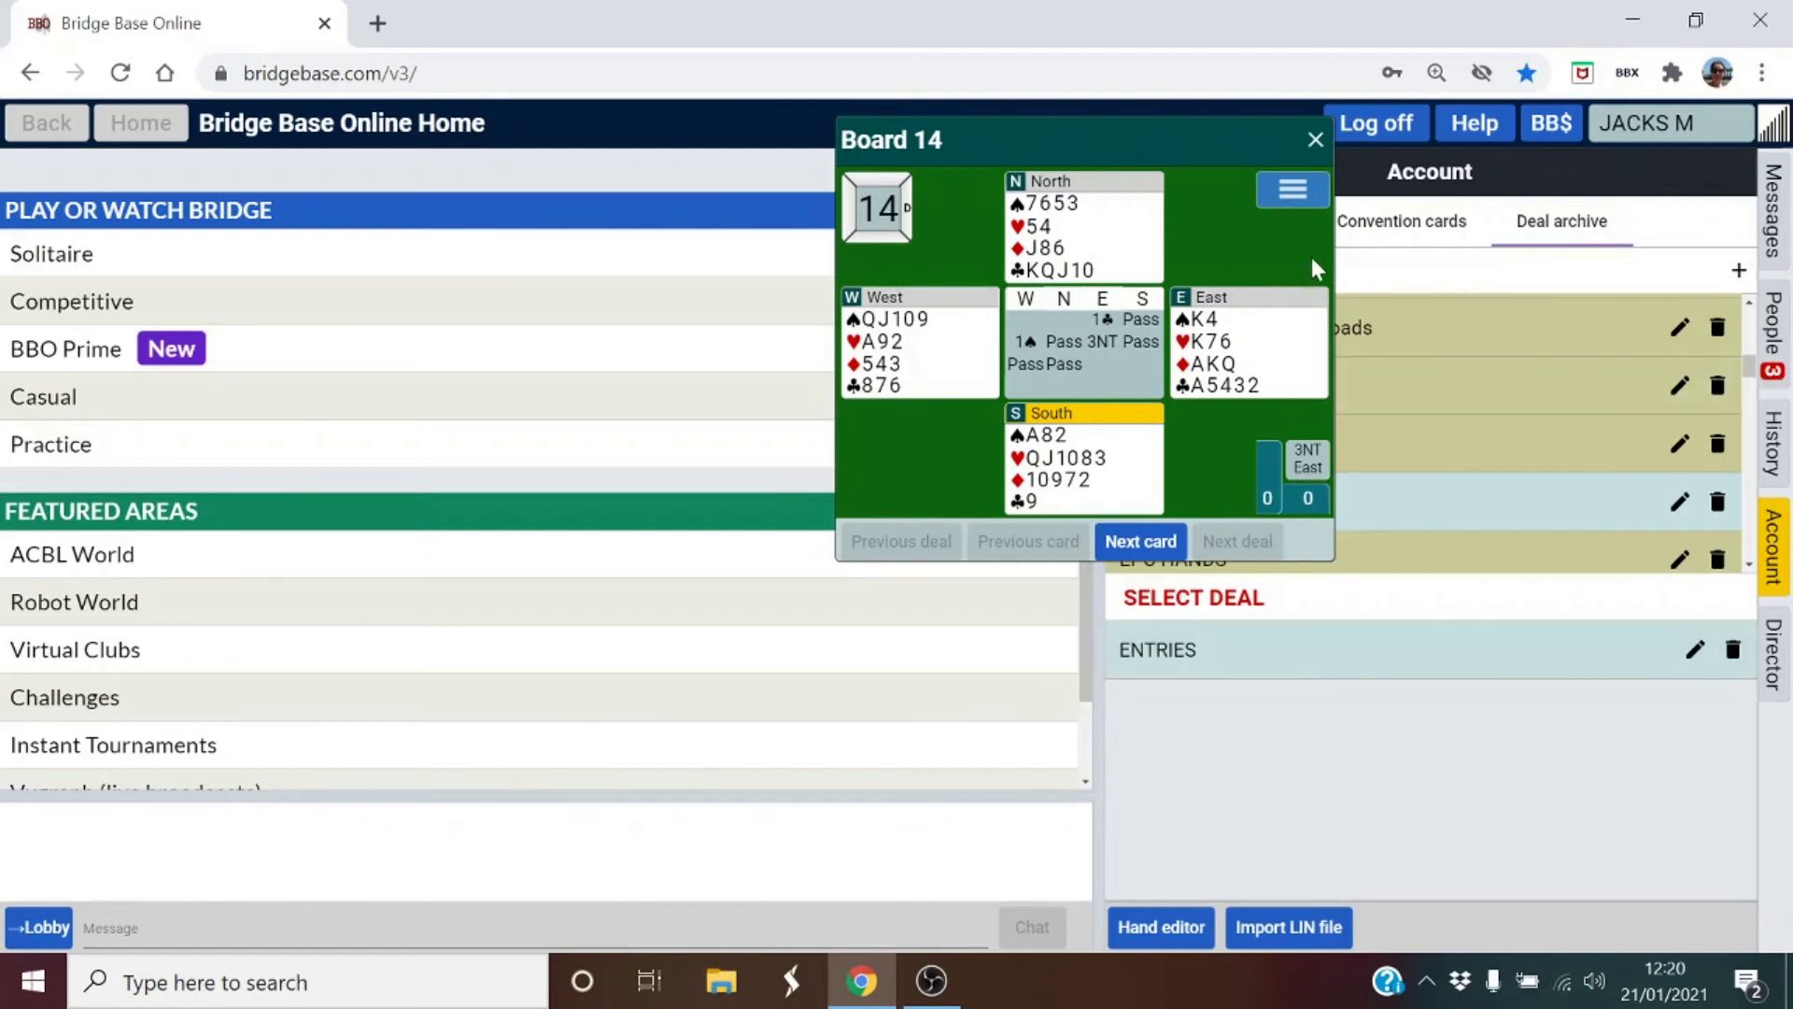
Export the deal as a Handviewer link, open the link without leaving the current site, and close the link dialog and board.
click(1287, 193)
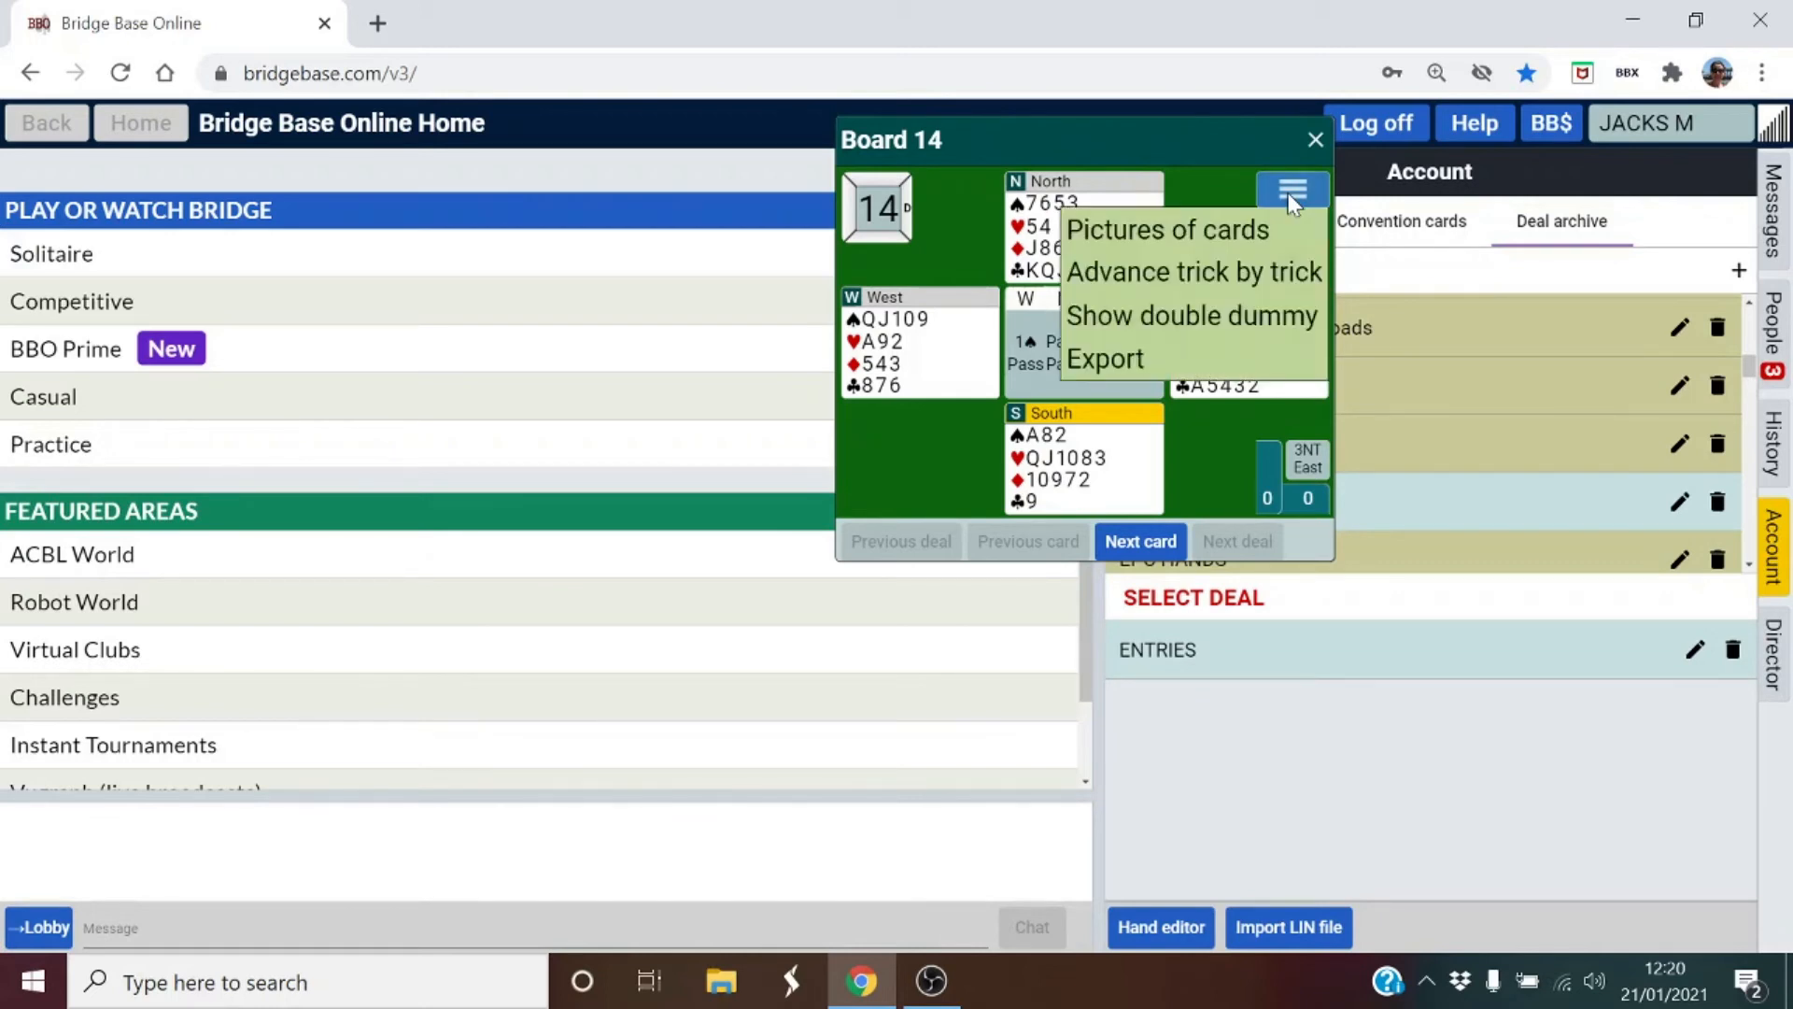
click(1209, 357)
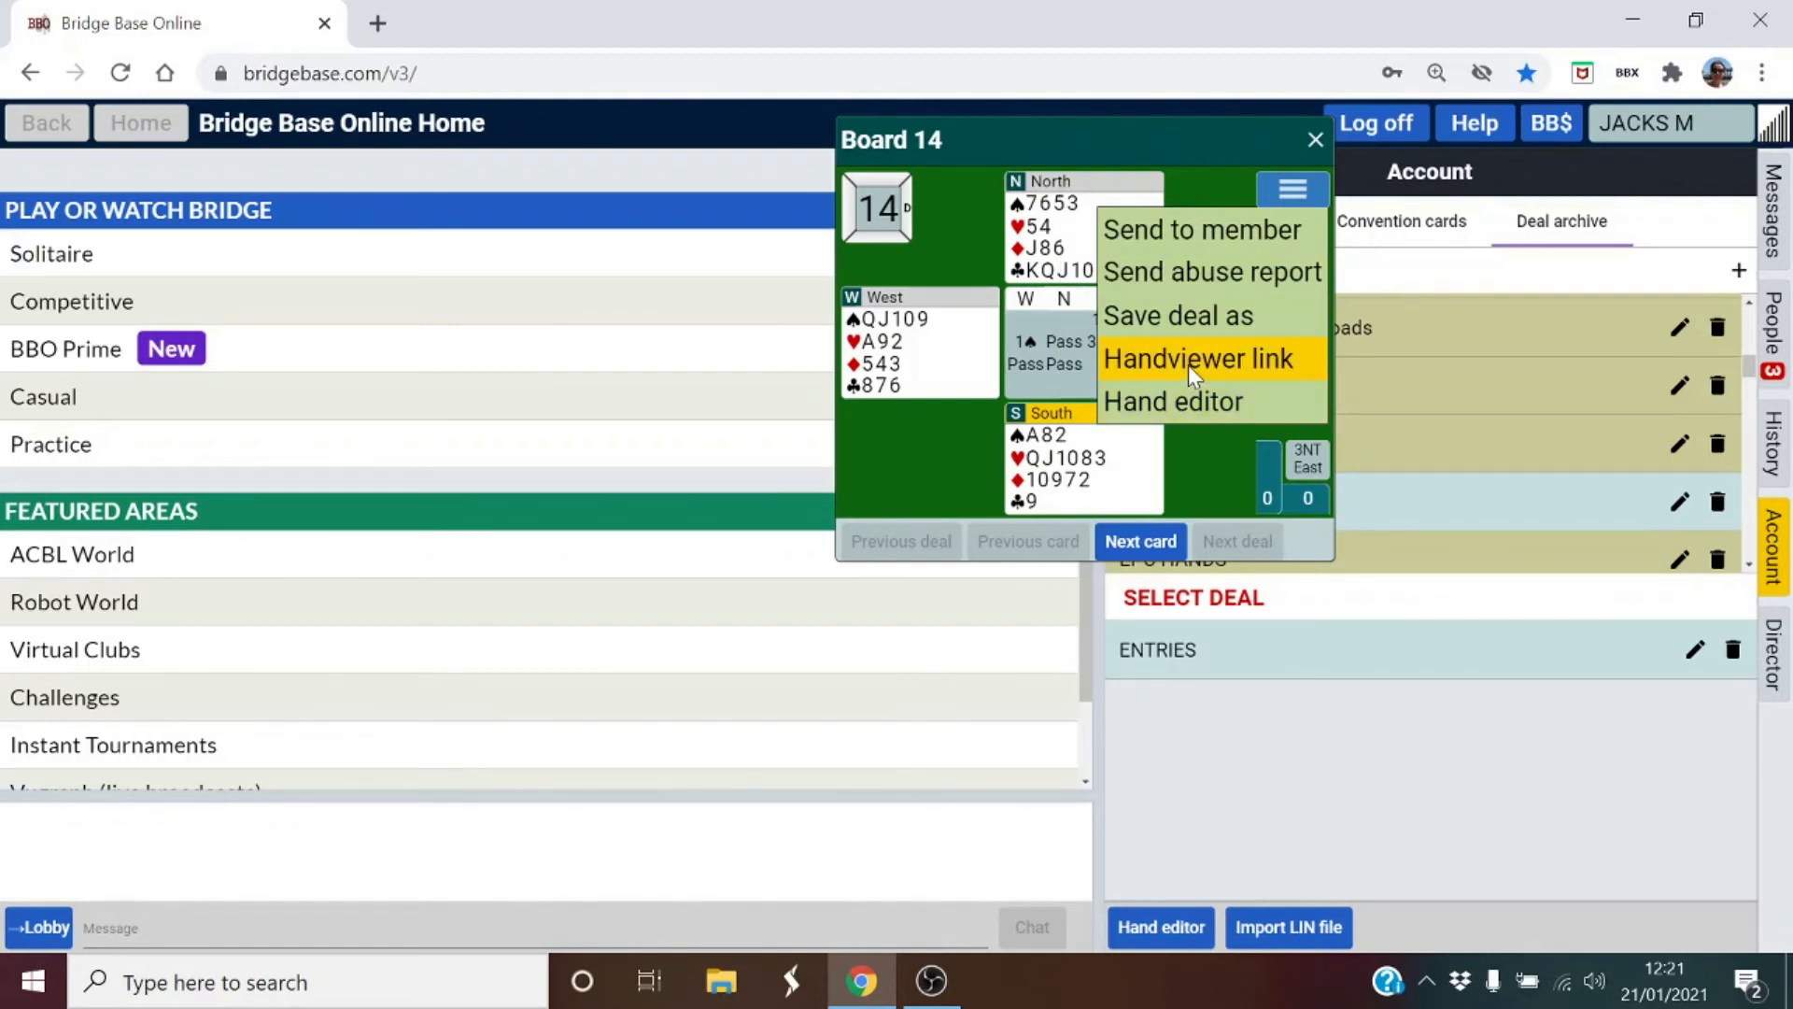
click(1188, 367)
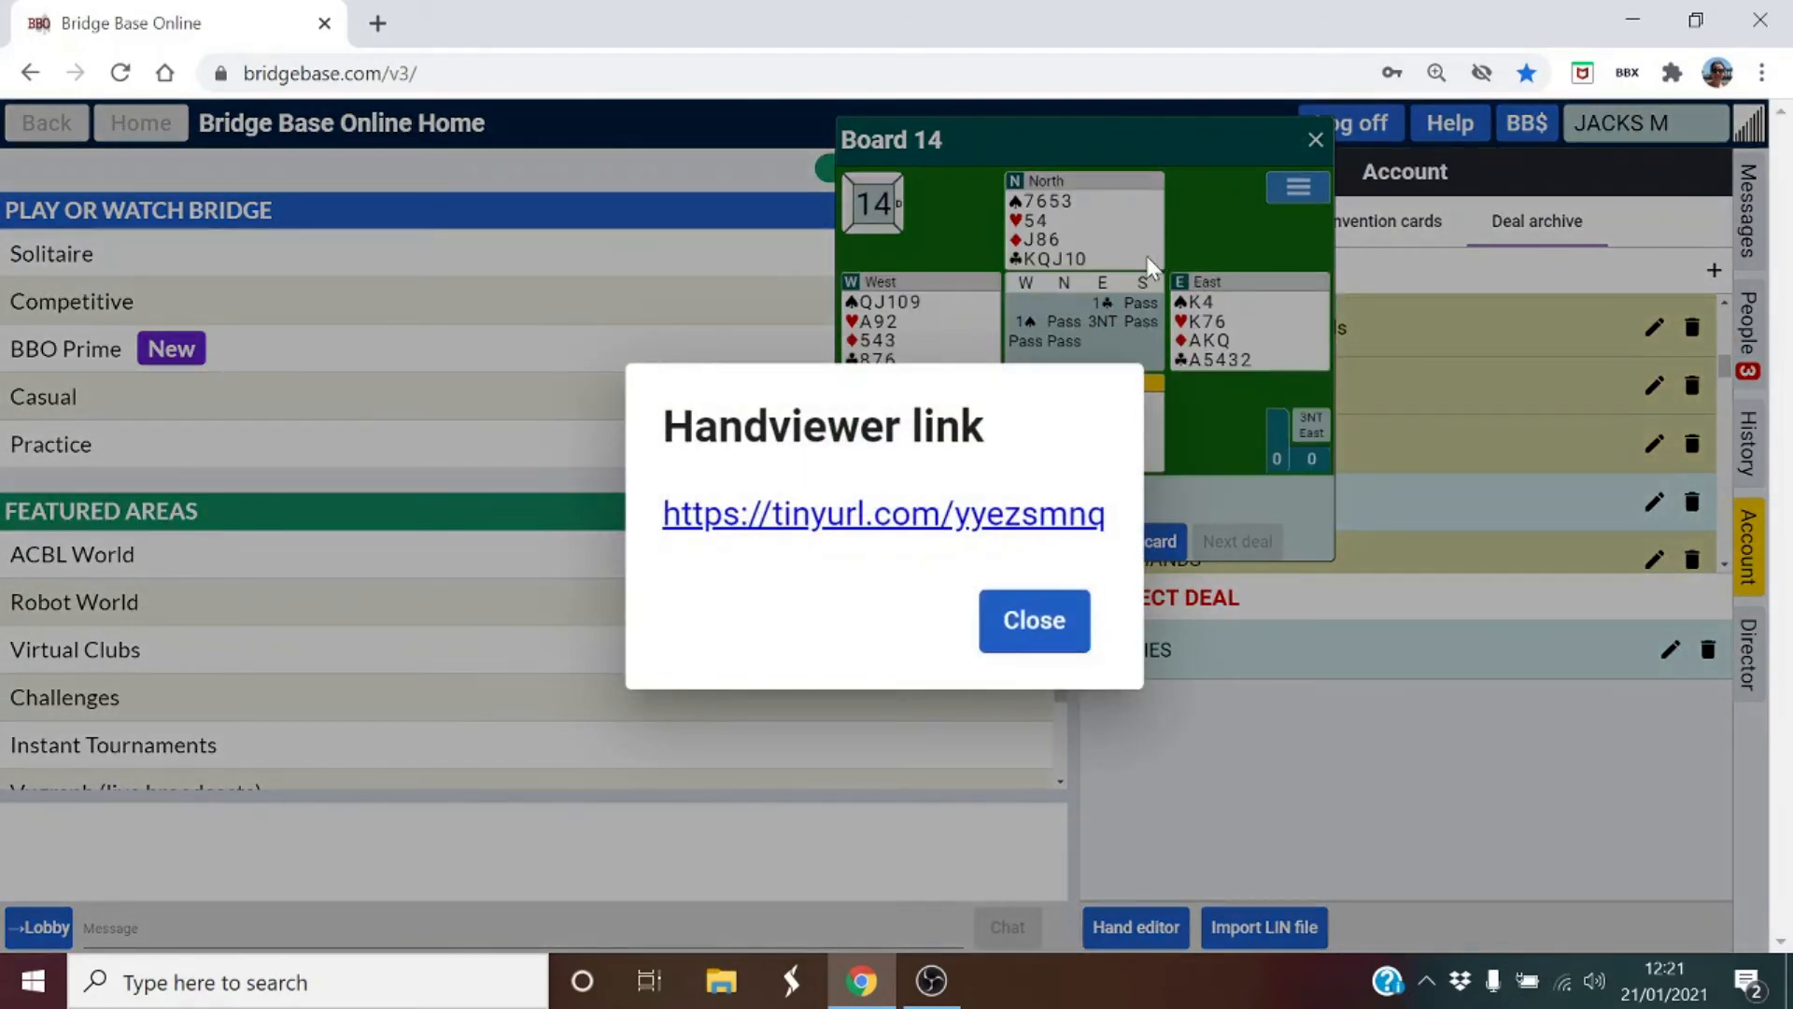
click(952, 521)
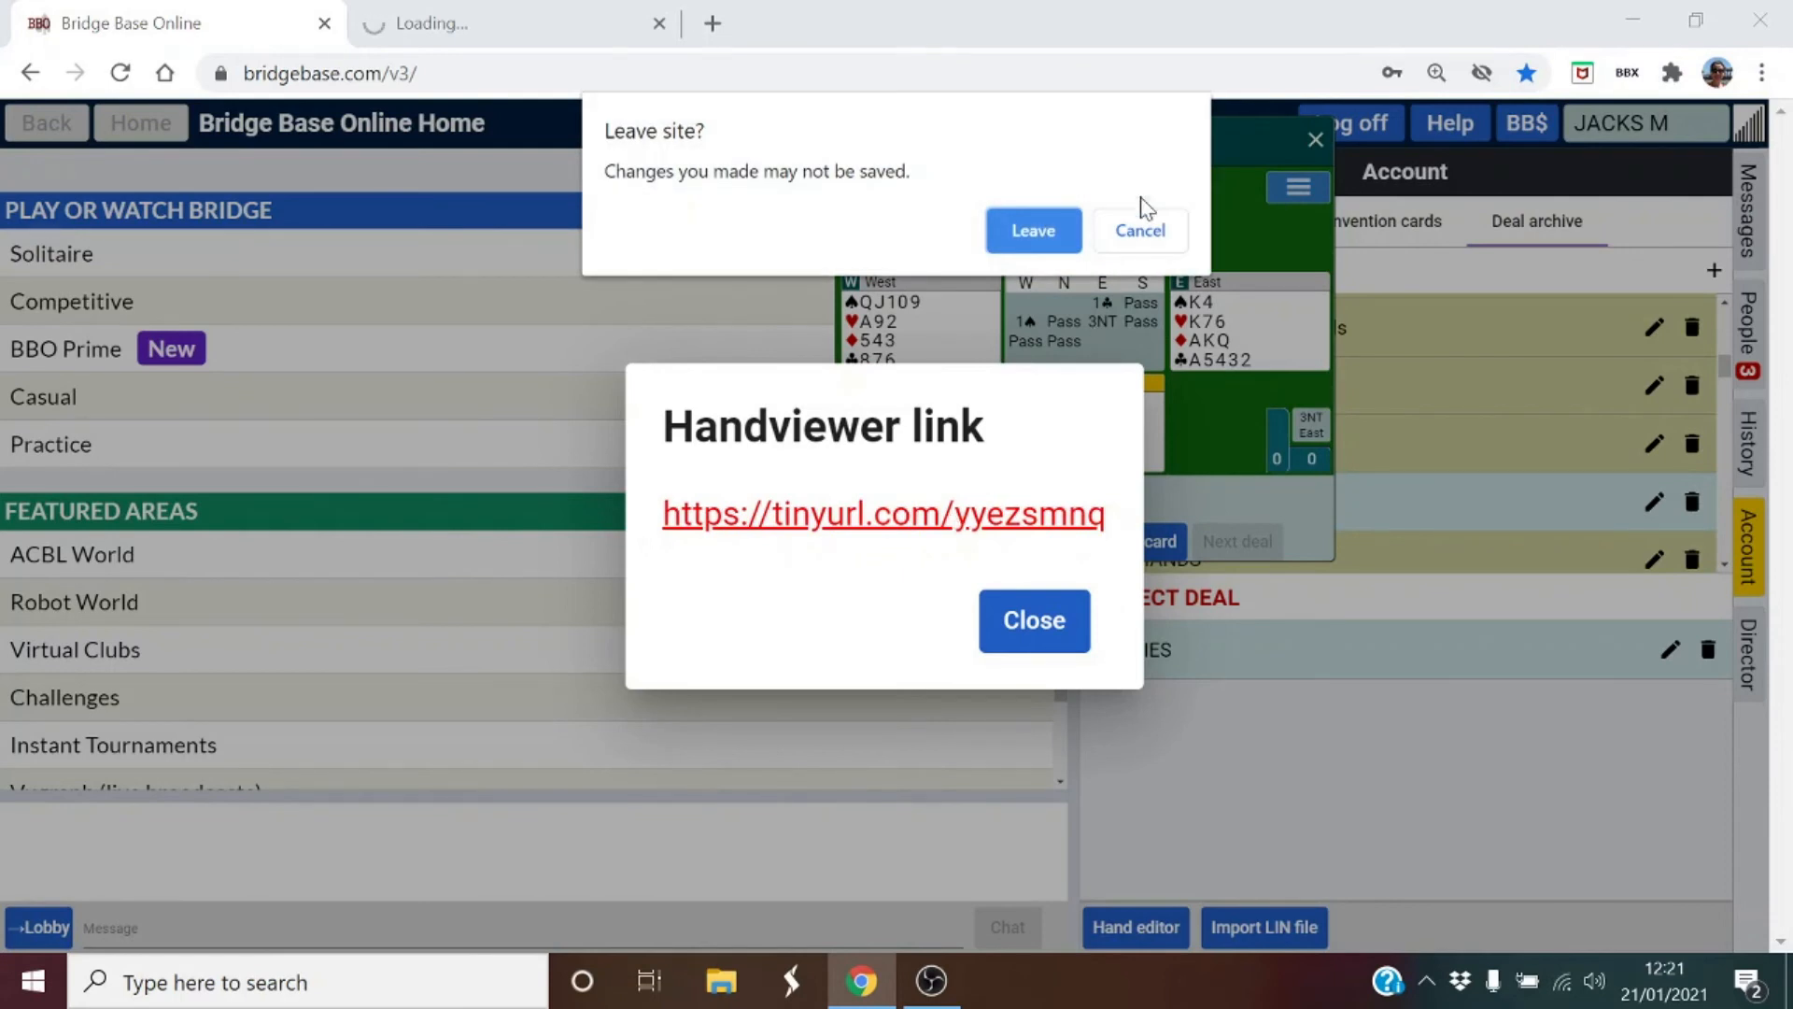
click(1137, 241)
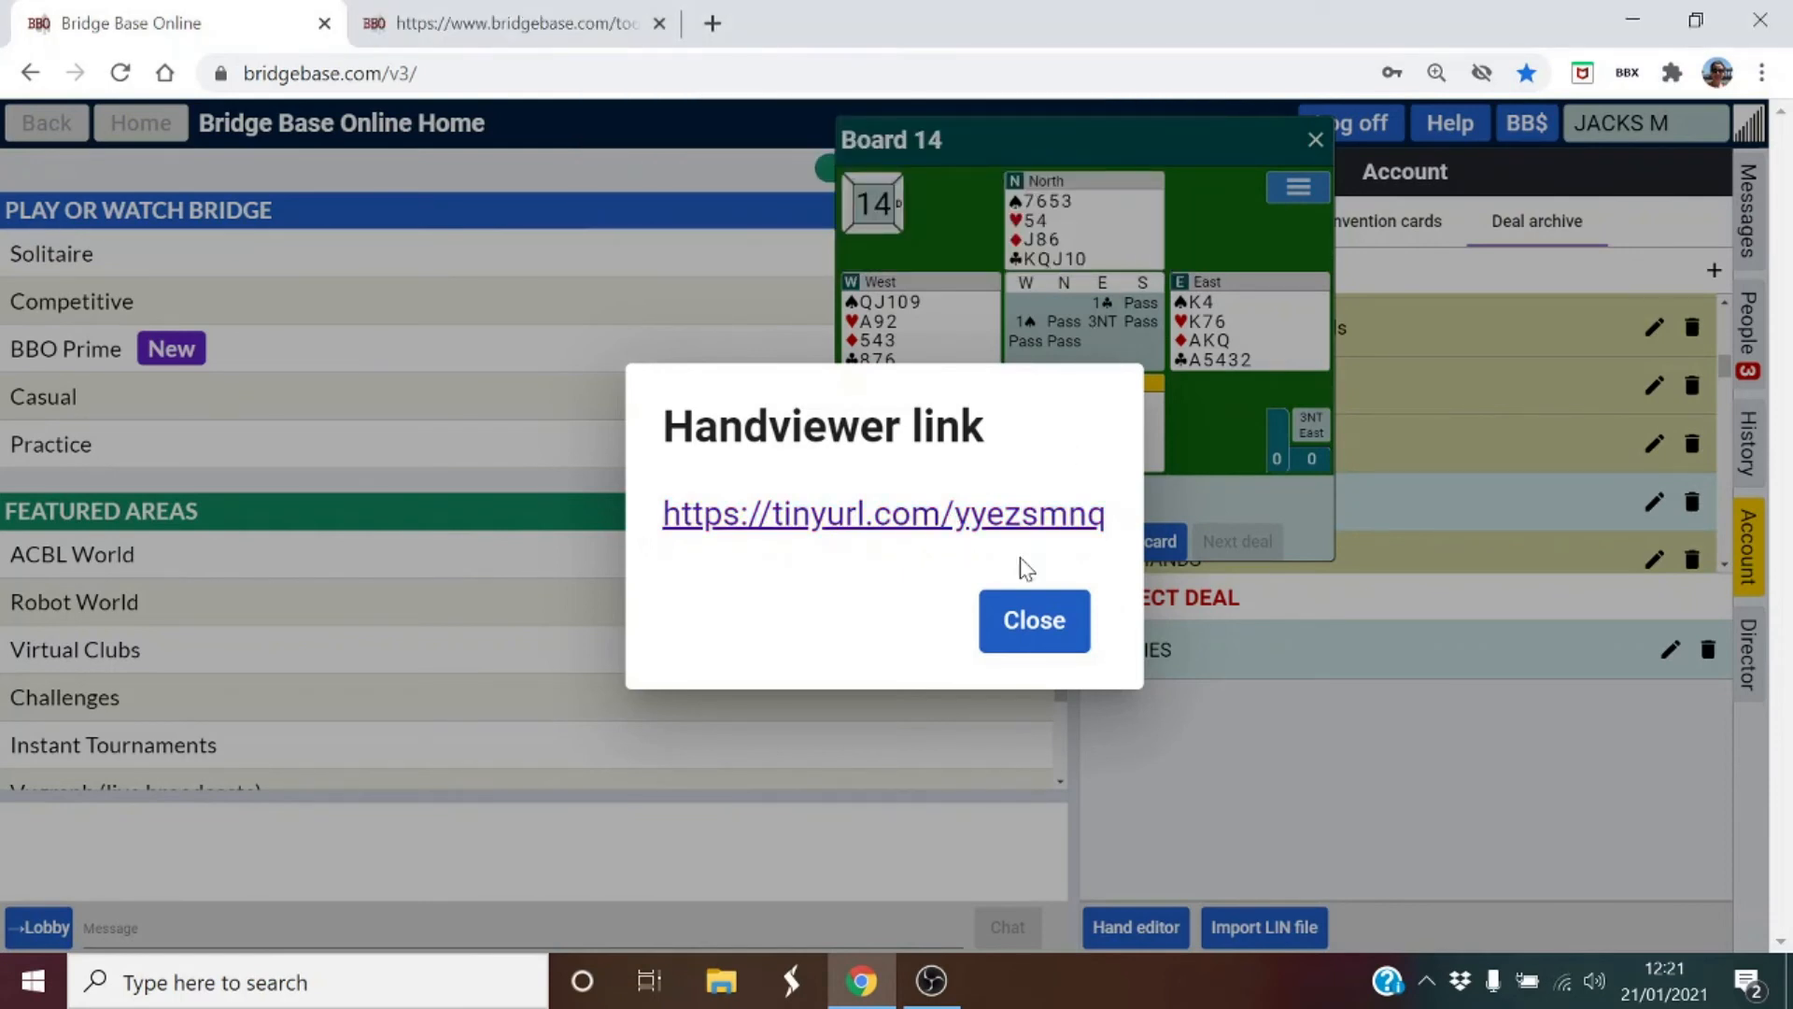
click(1032, 623)
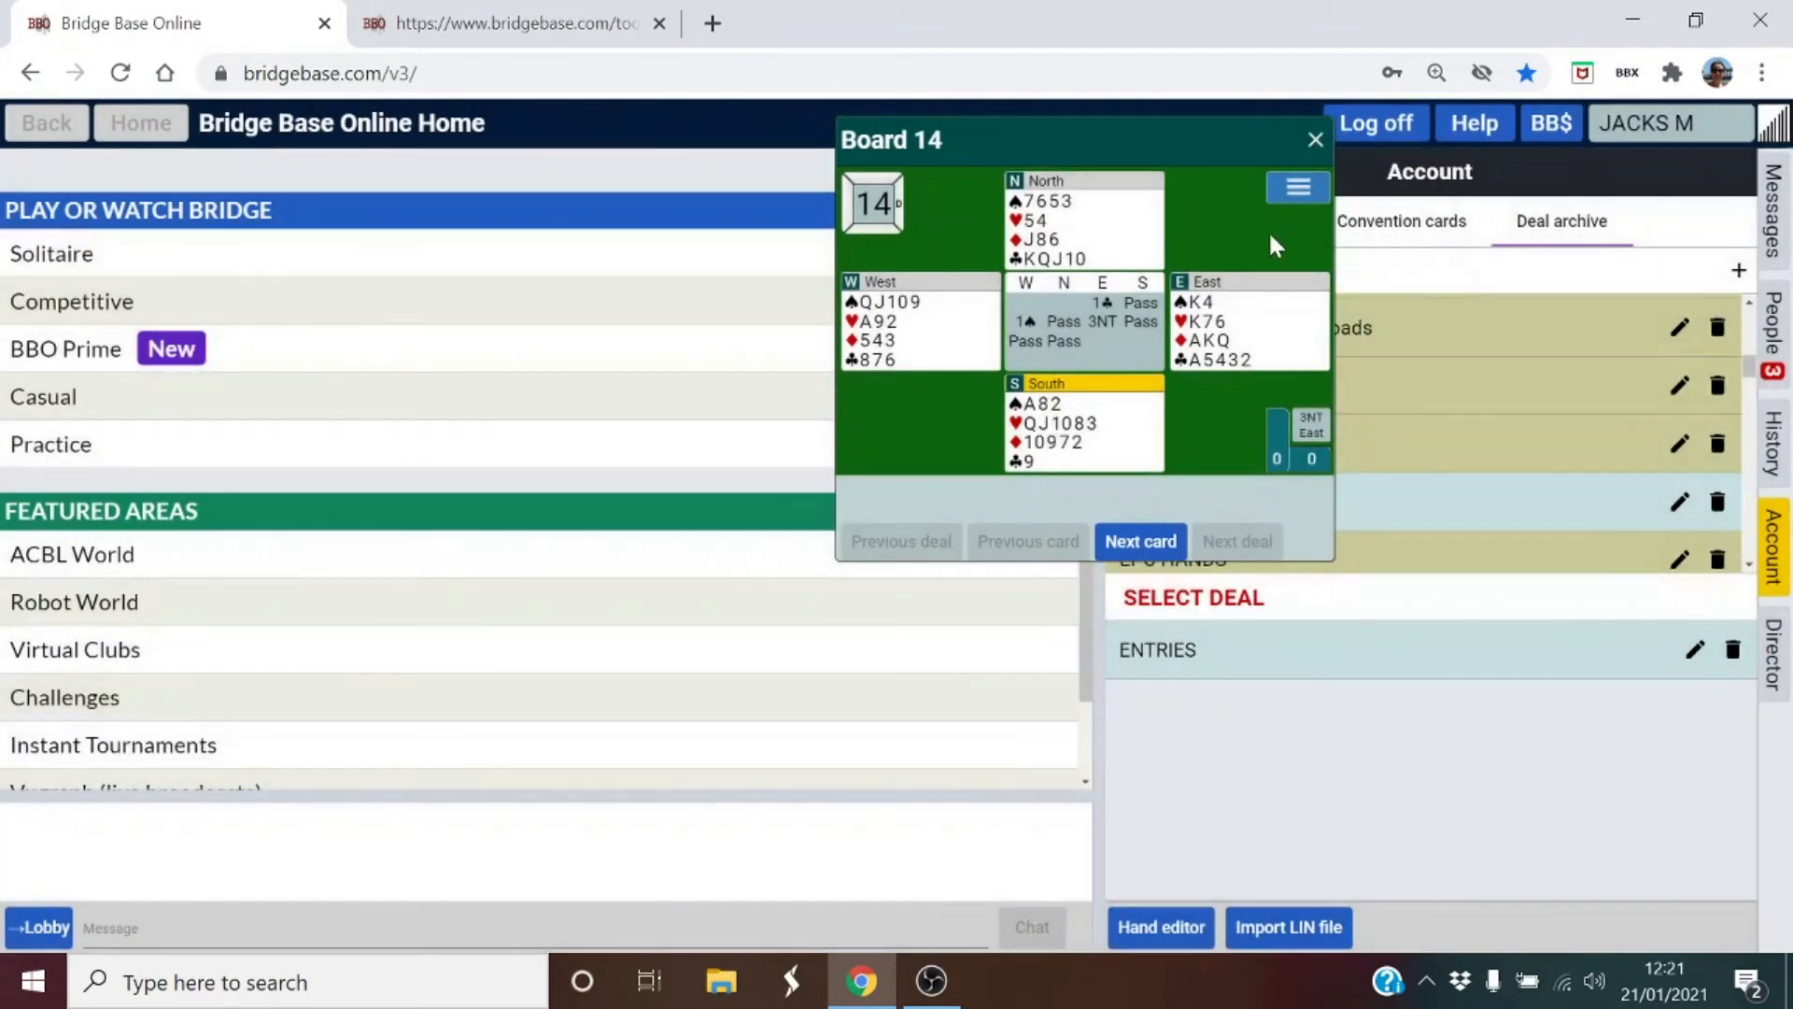
click(1312, 142)
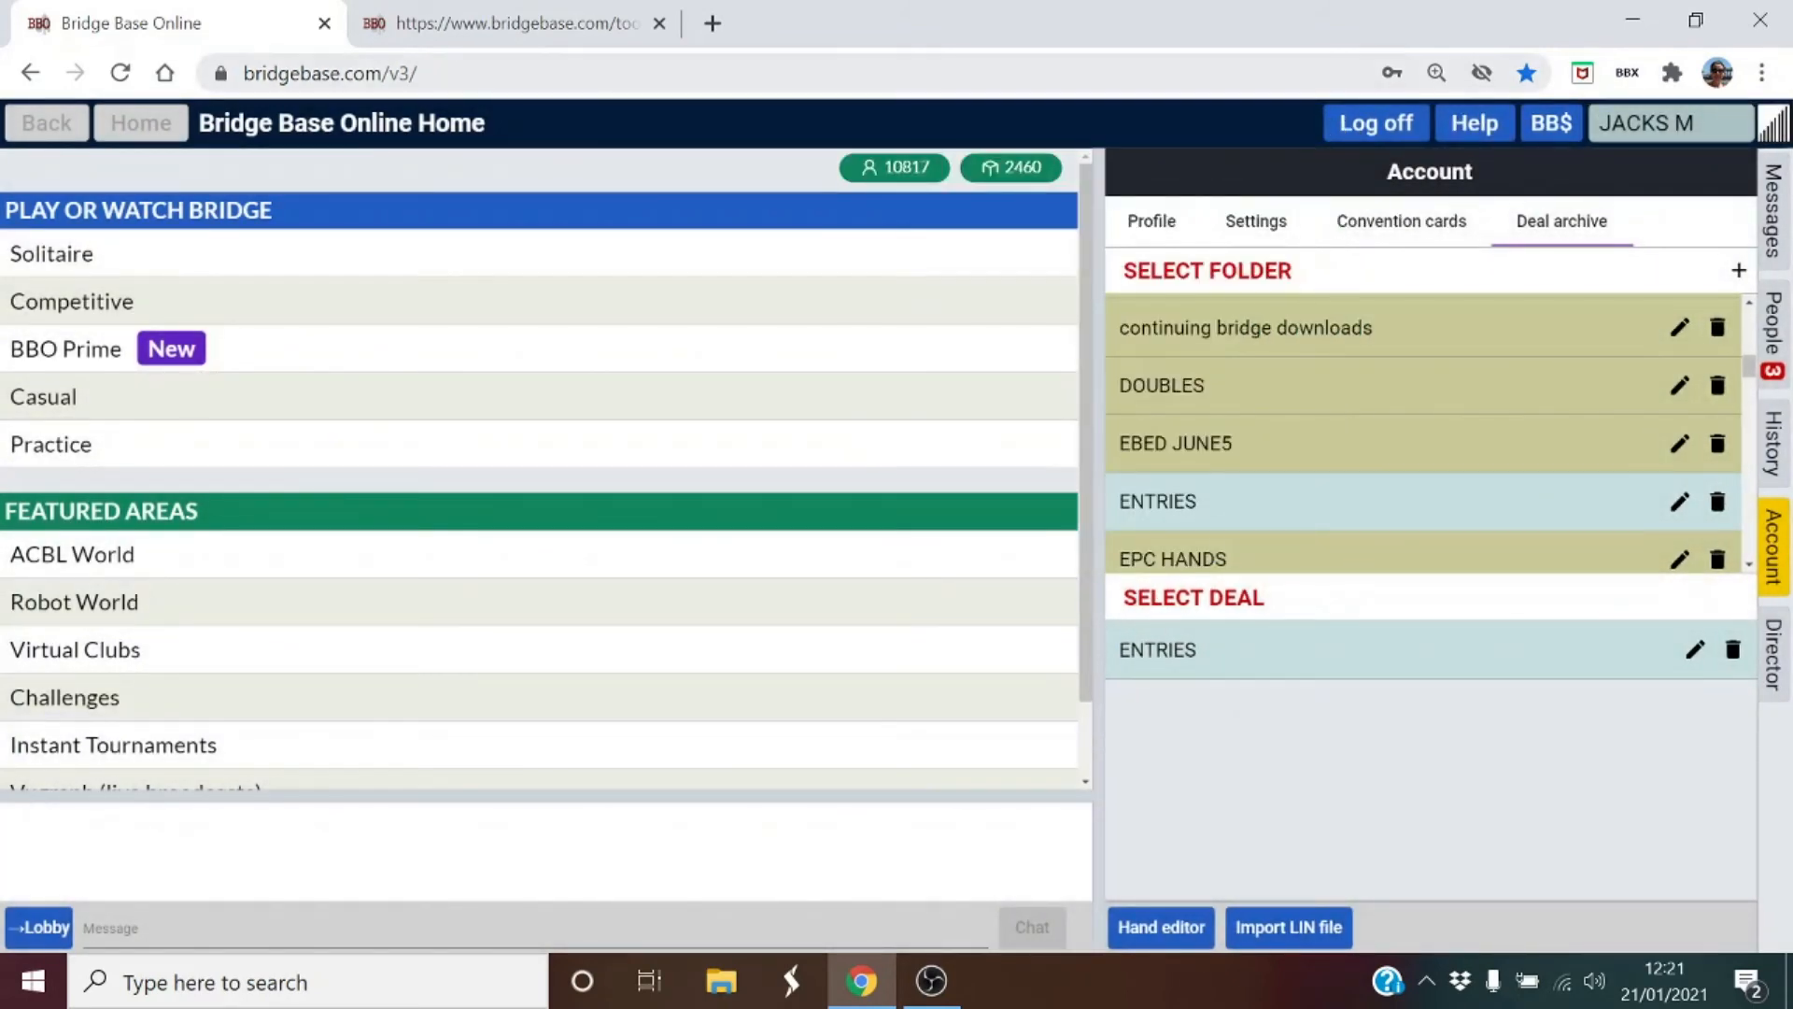
Switch to the browser tab with the handviewer and go through the recorded play card by card to the last trick.
click(515, 30)
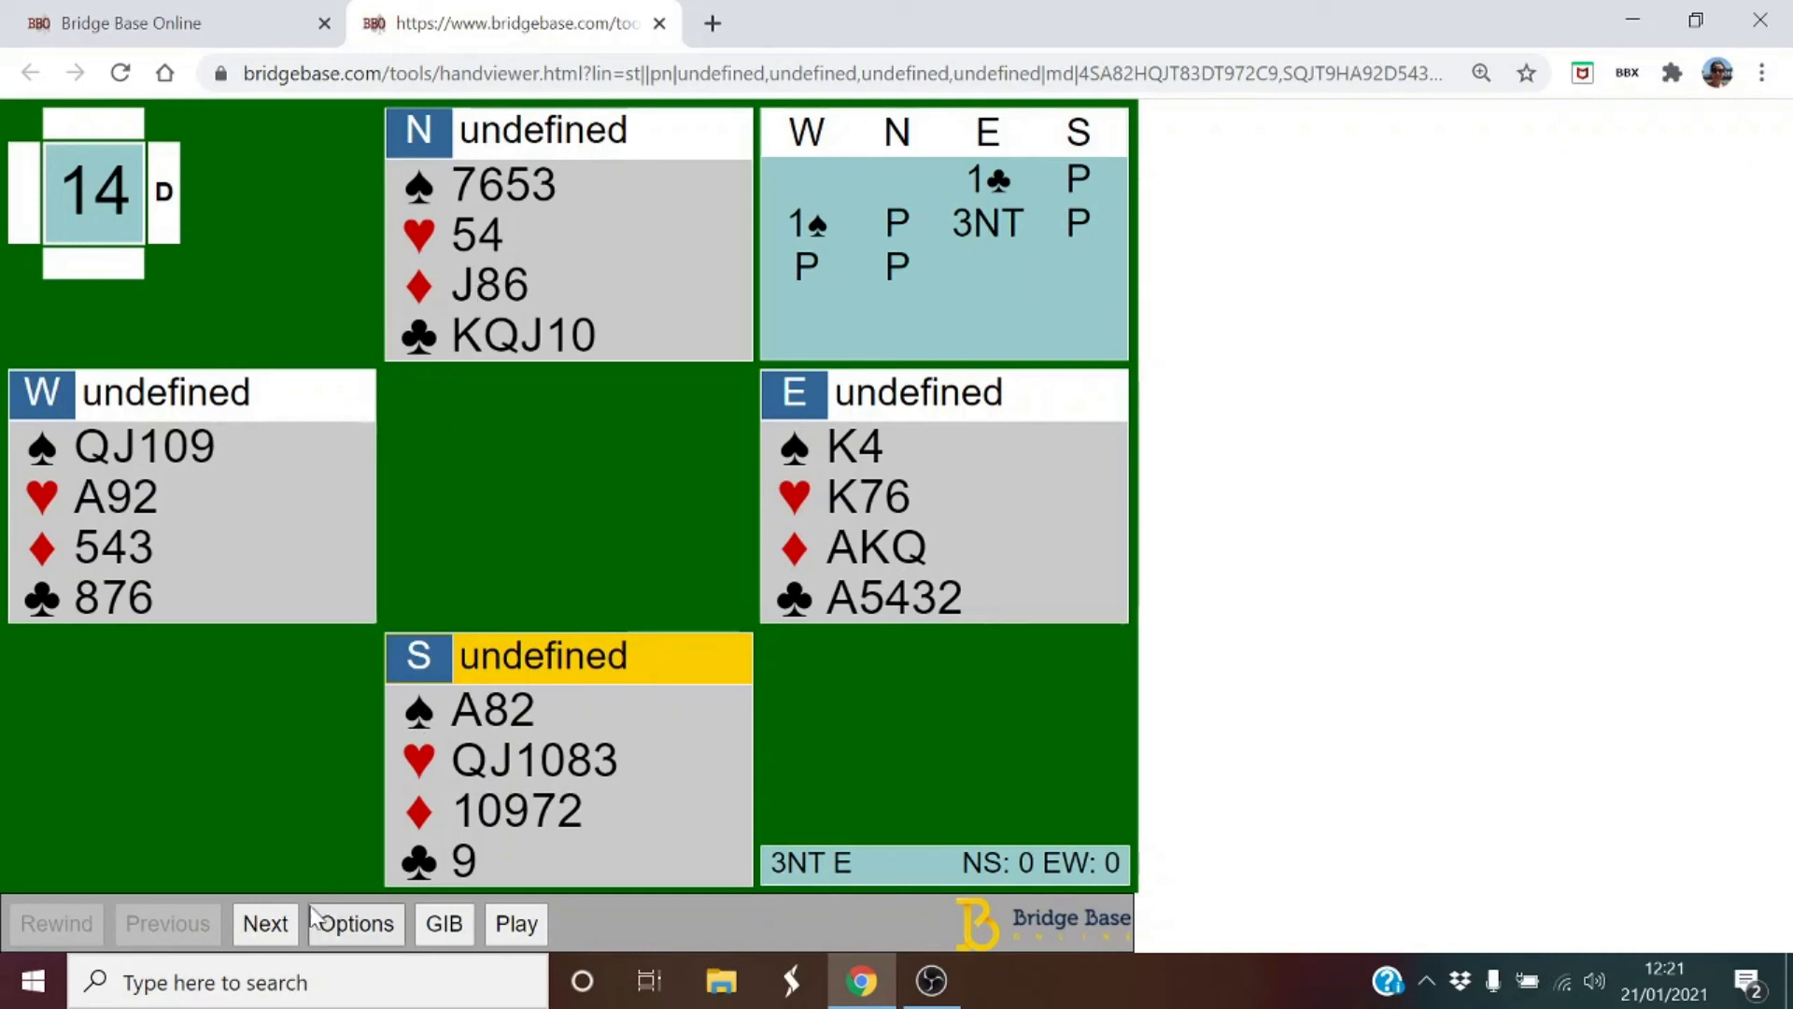
click(272, 930)
click(274, 933)
click(266, 925)
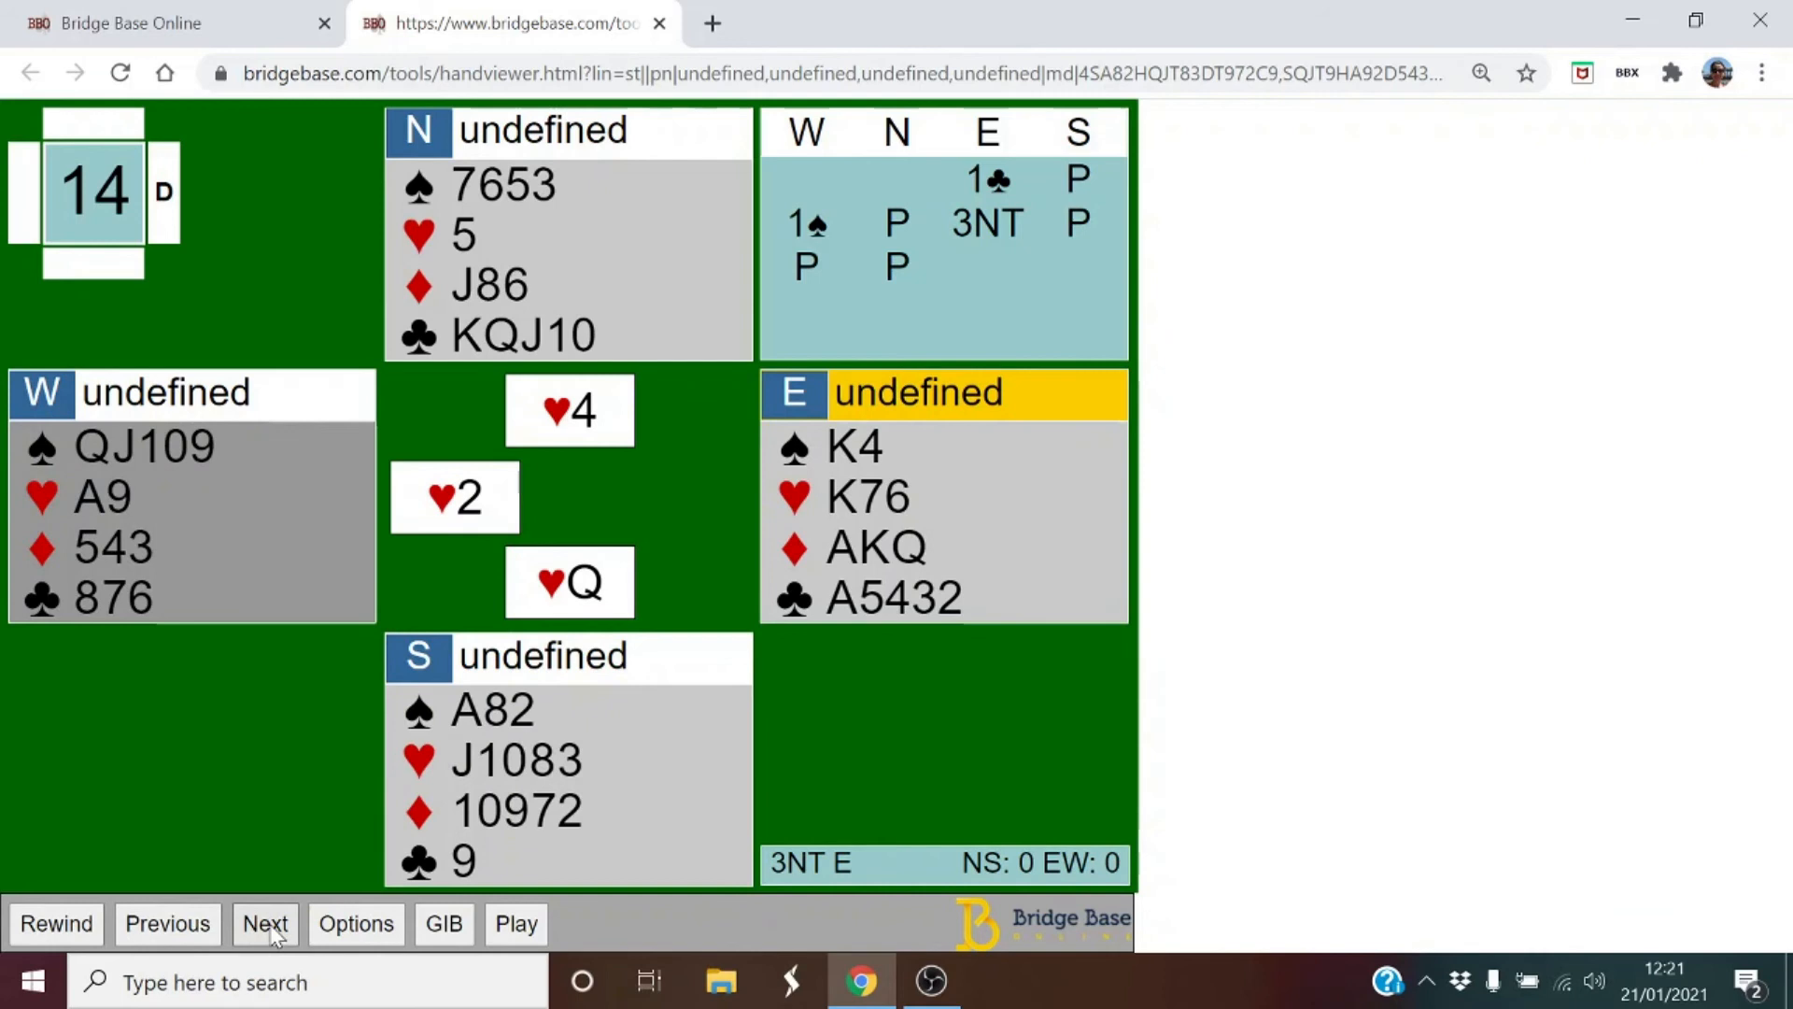
click(266, 925)
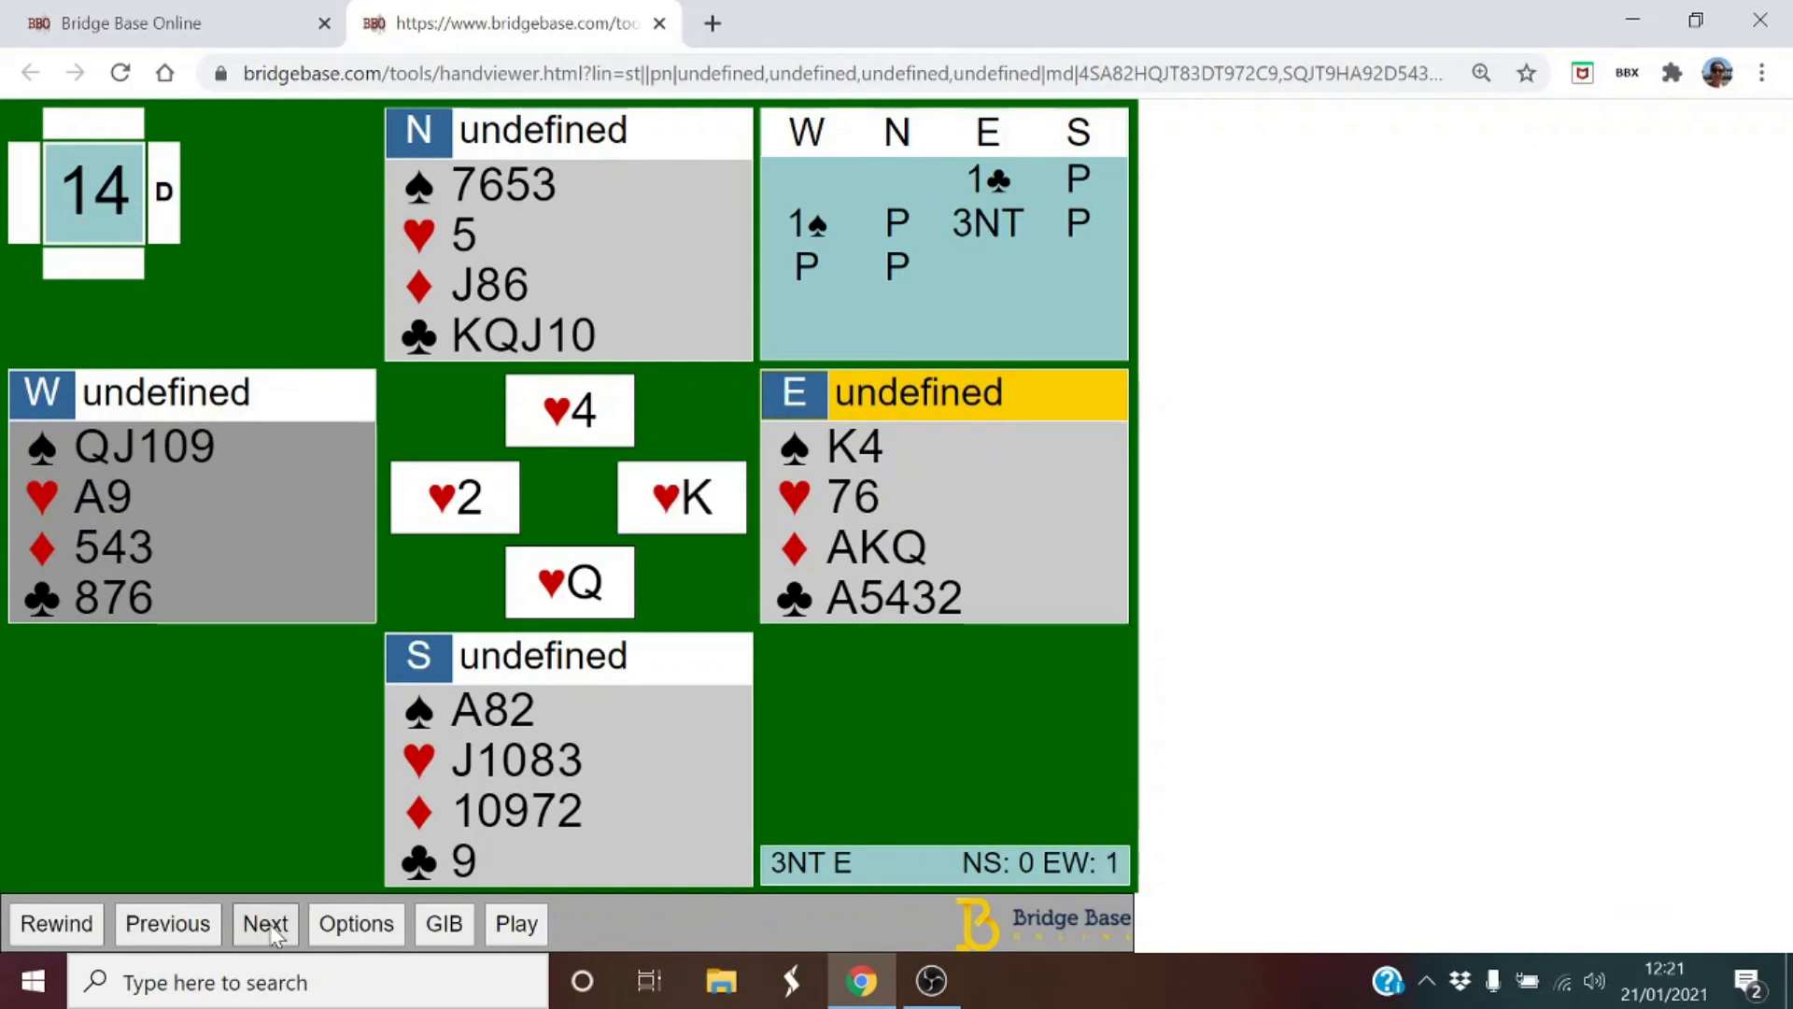
click(270, 928)
click(270, 929)
click(270, 928)
click(270, 928)
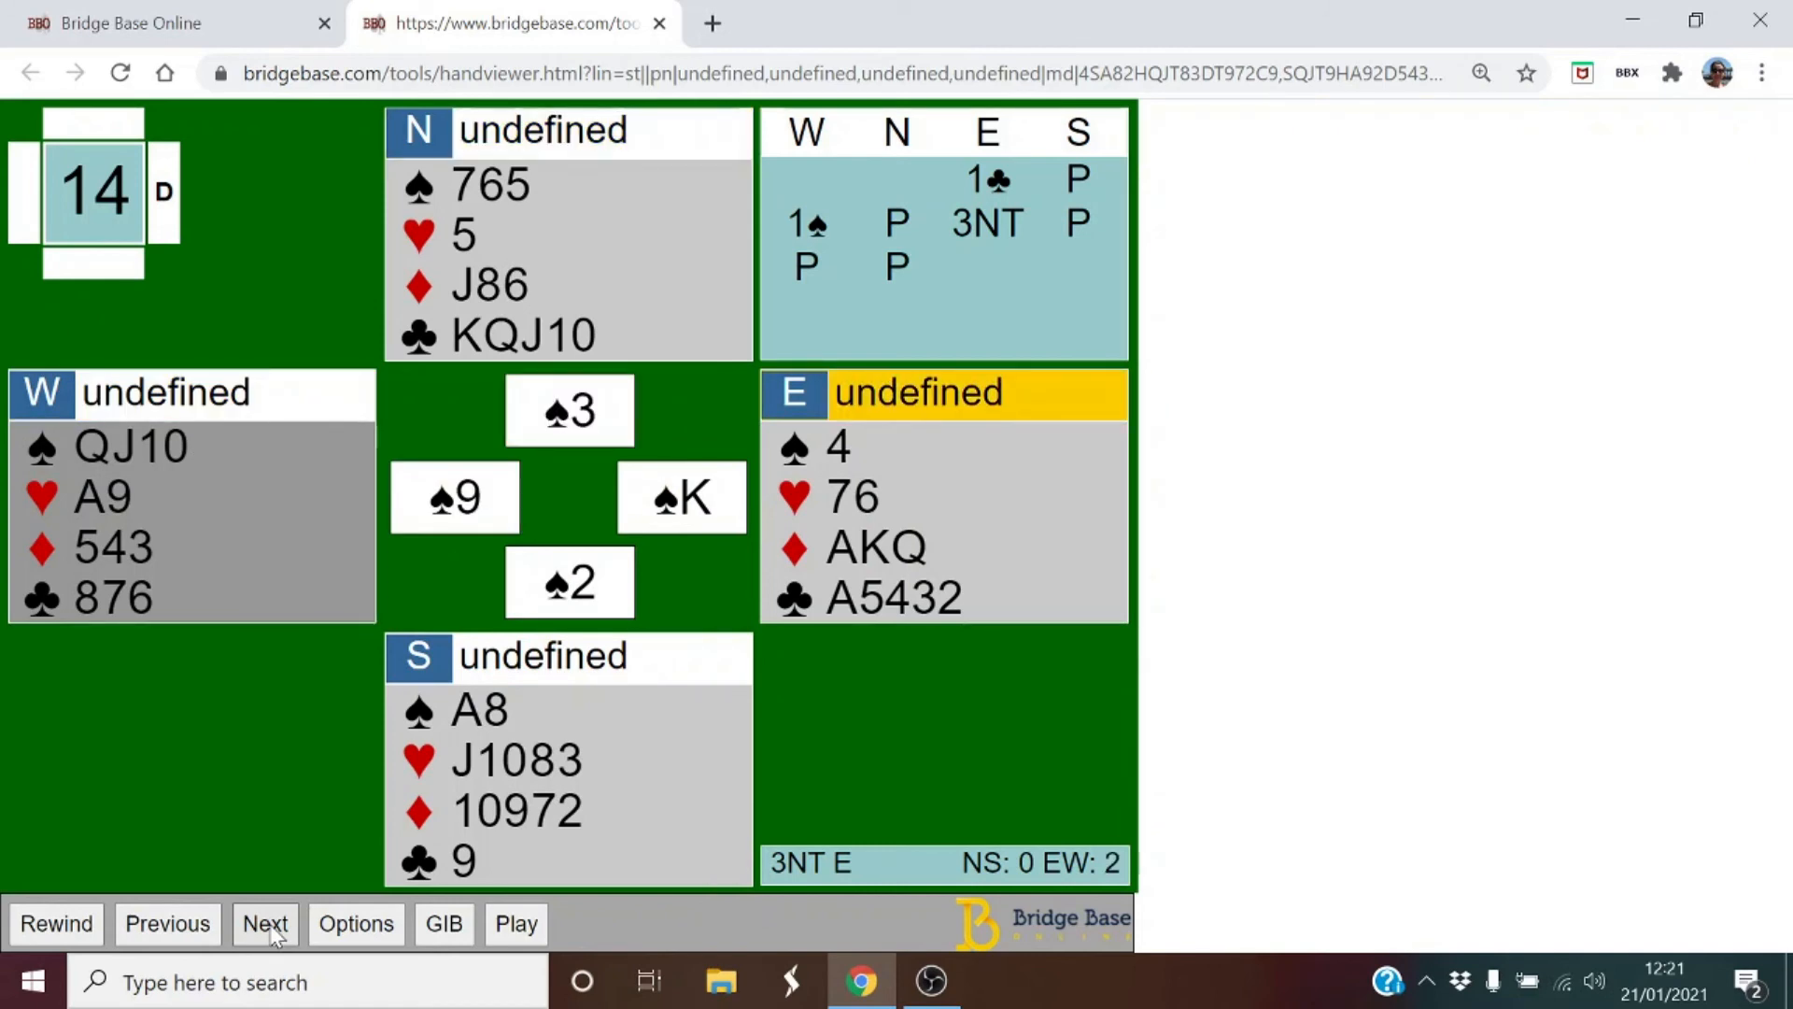
click(269, 928)
click(270, 928)
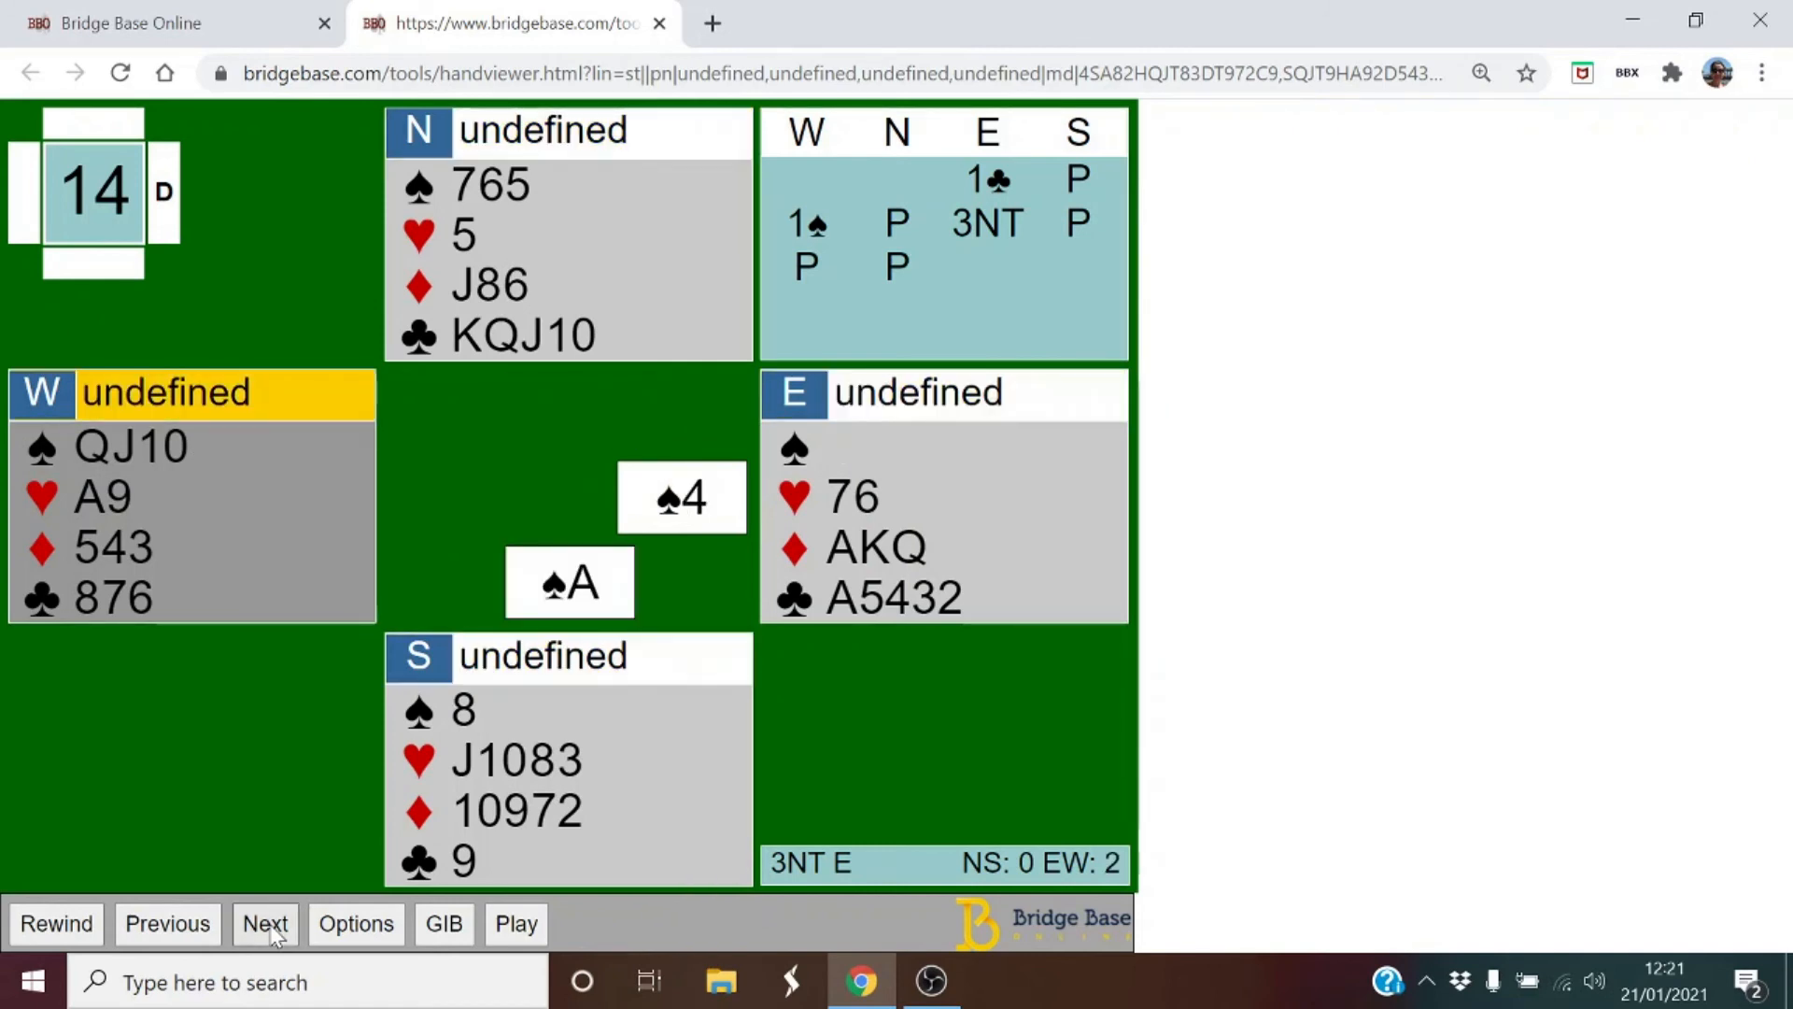
click(270, 928)
click(266, 925)
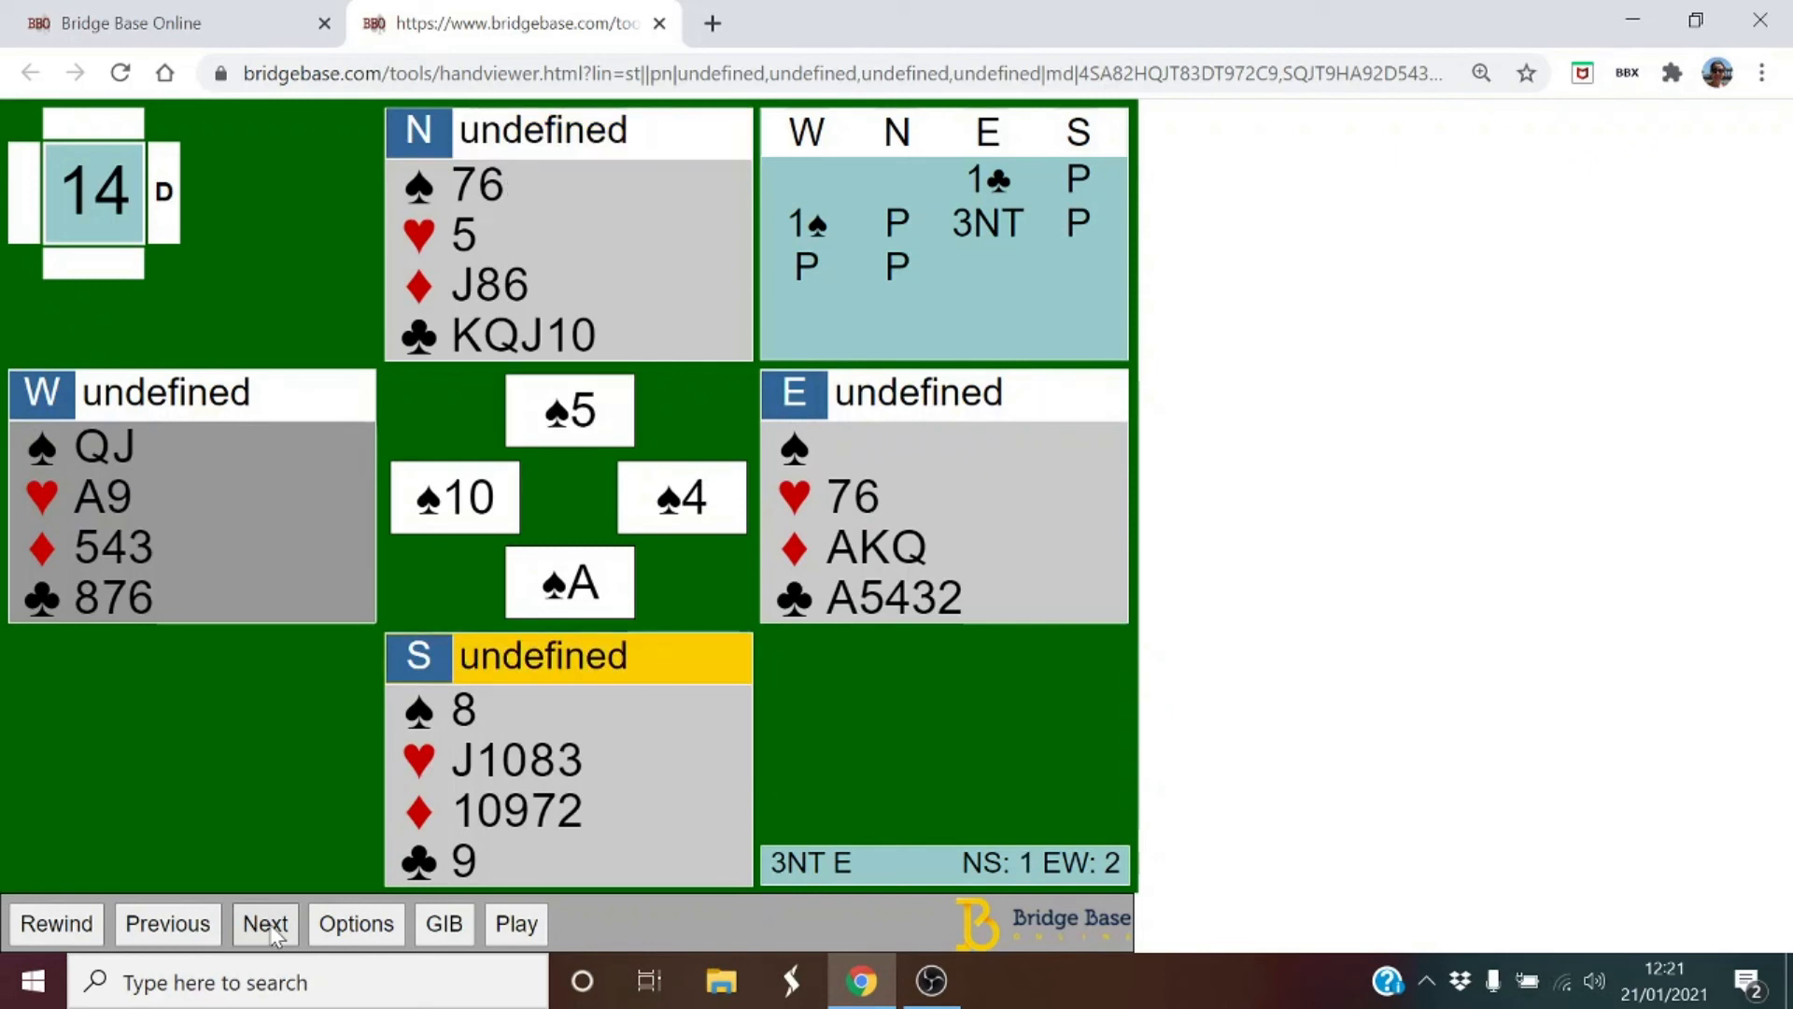
click(268, 927)
click(268, 926)
click(267, 927)
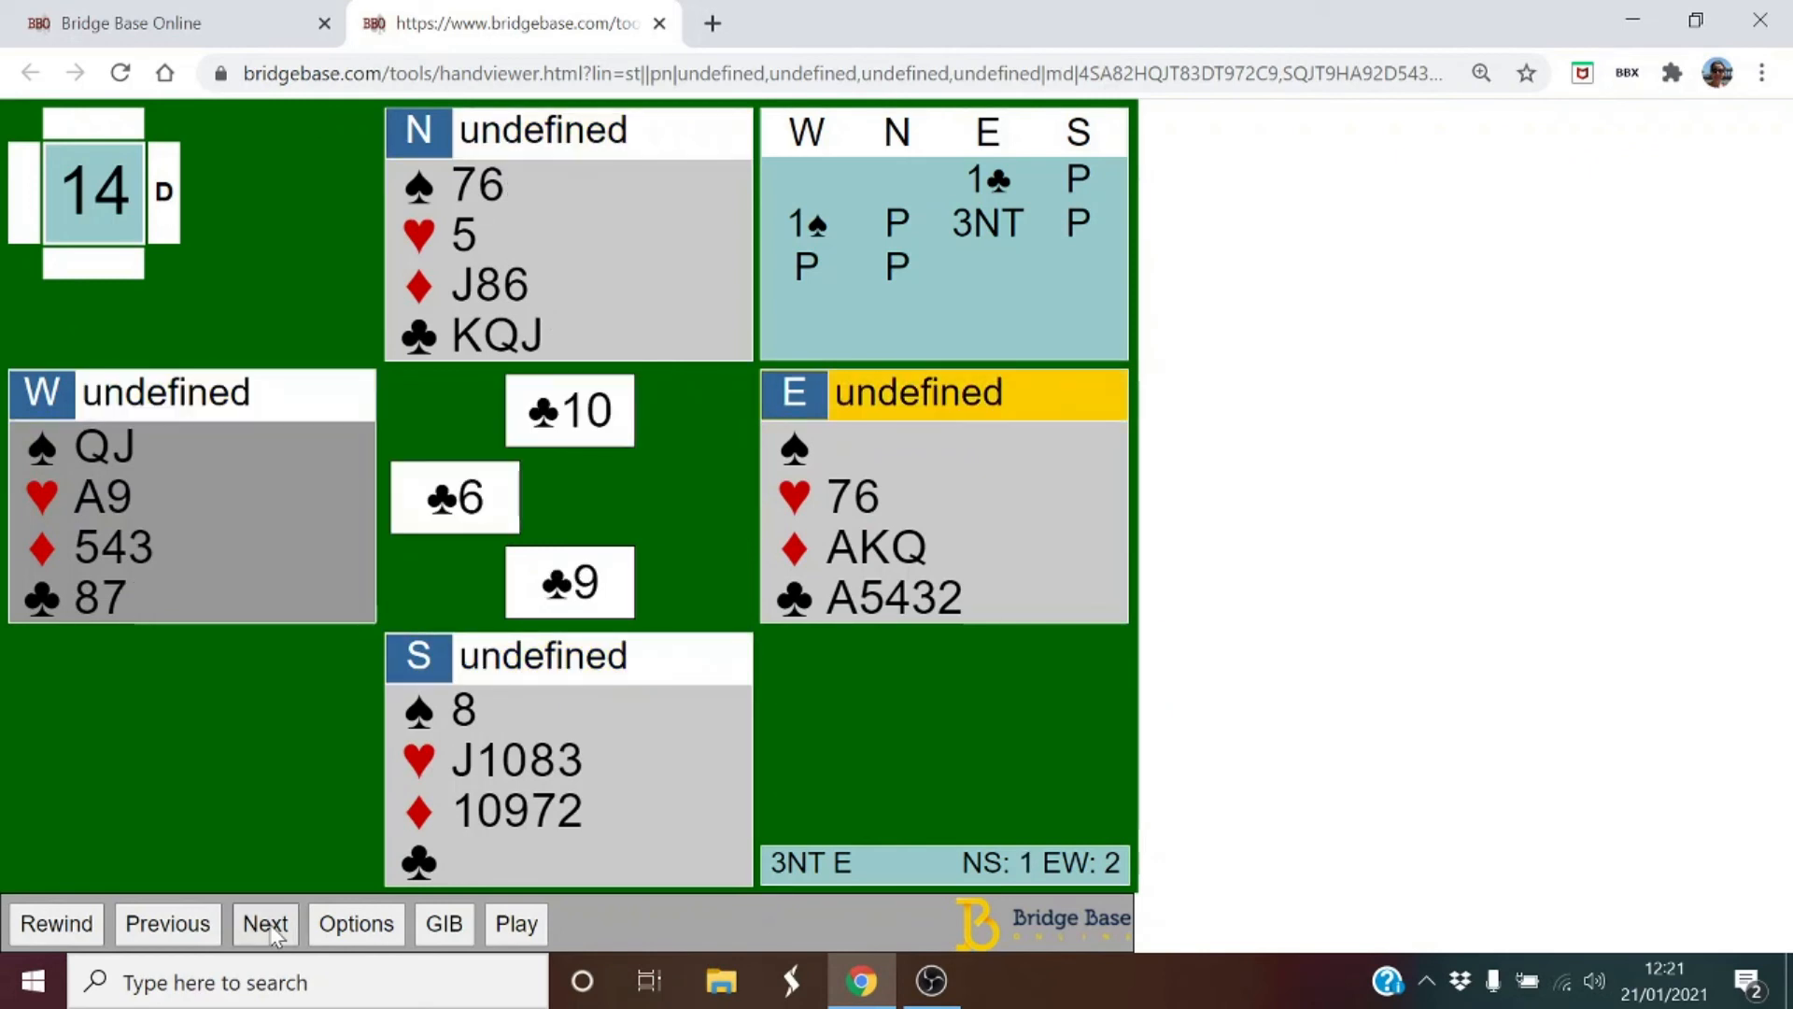
click(267, 927)
click(267, 926)
click(268, 926)
click(267, 926)
click(267, 927)
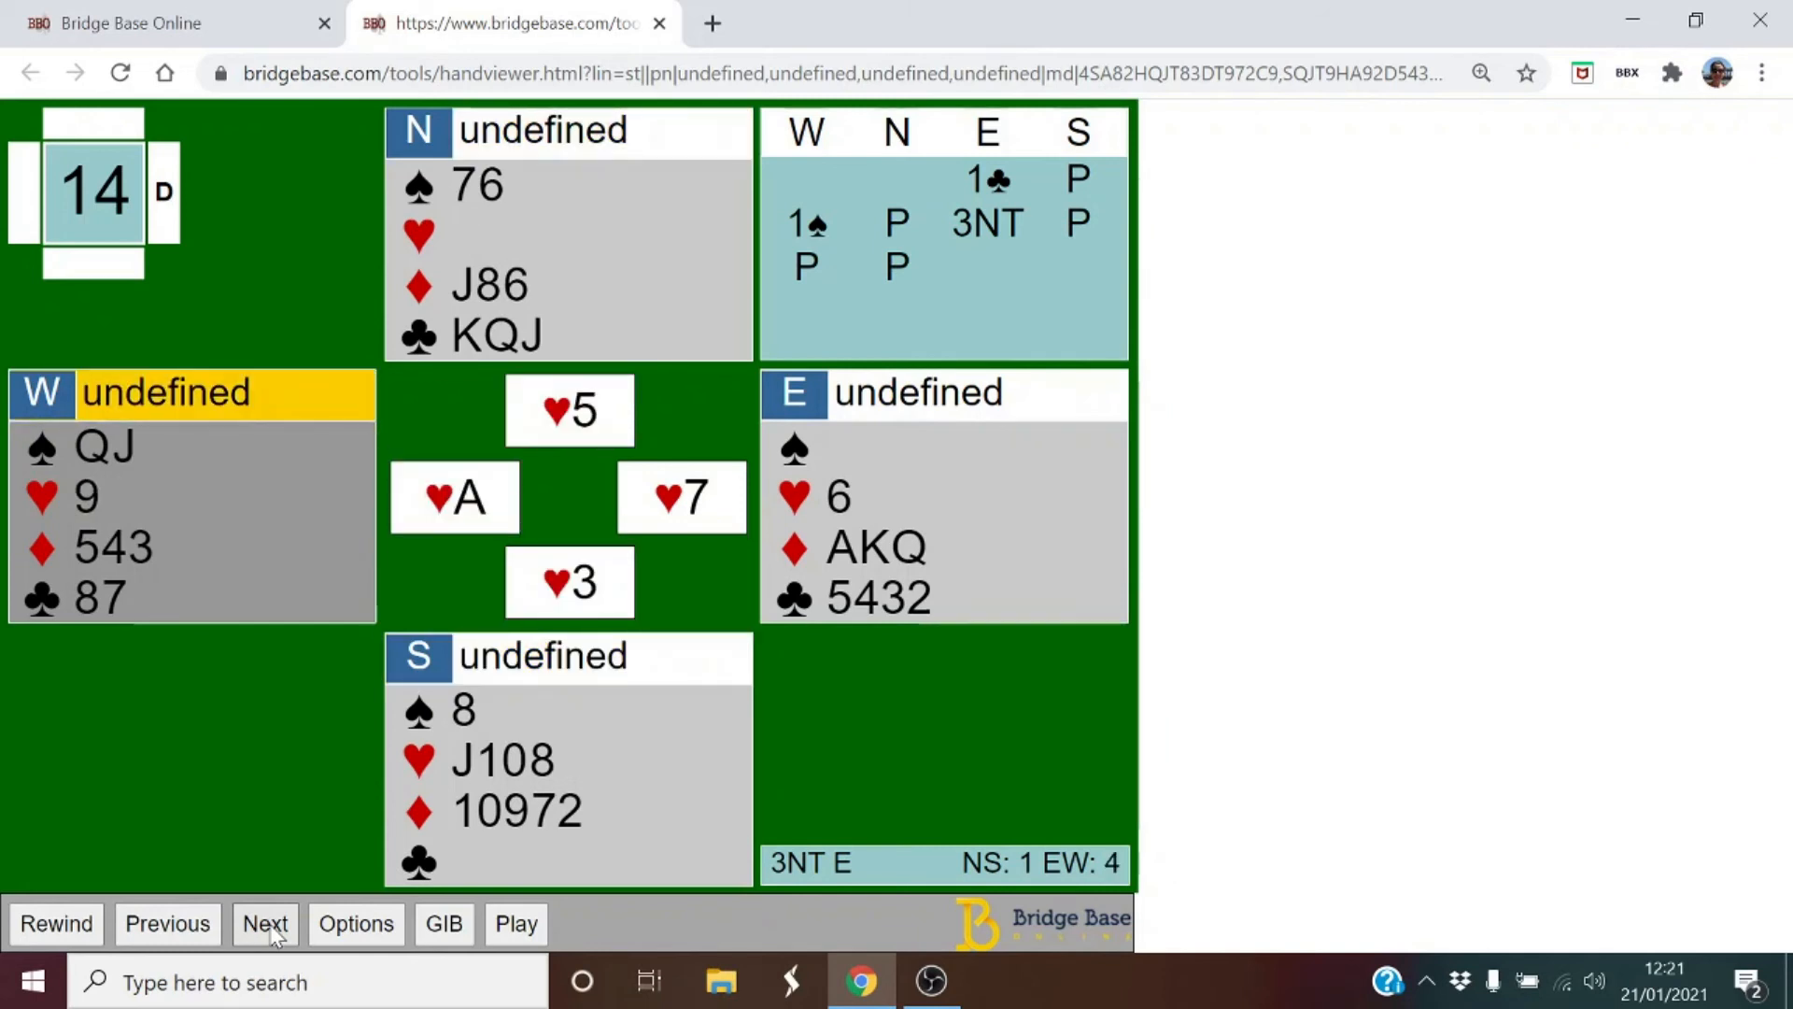
click(267, 926)
click(267, 926)
click(267, 926)
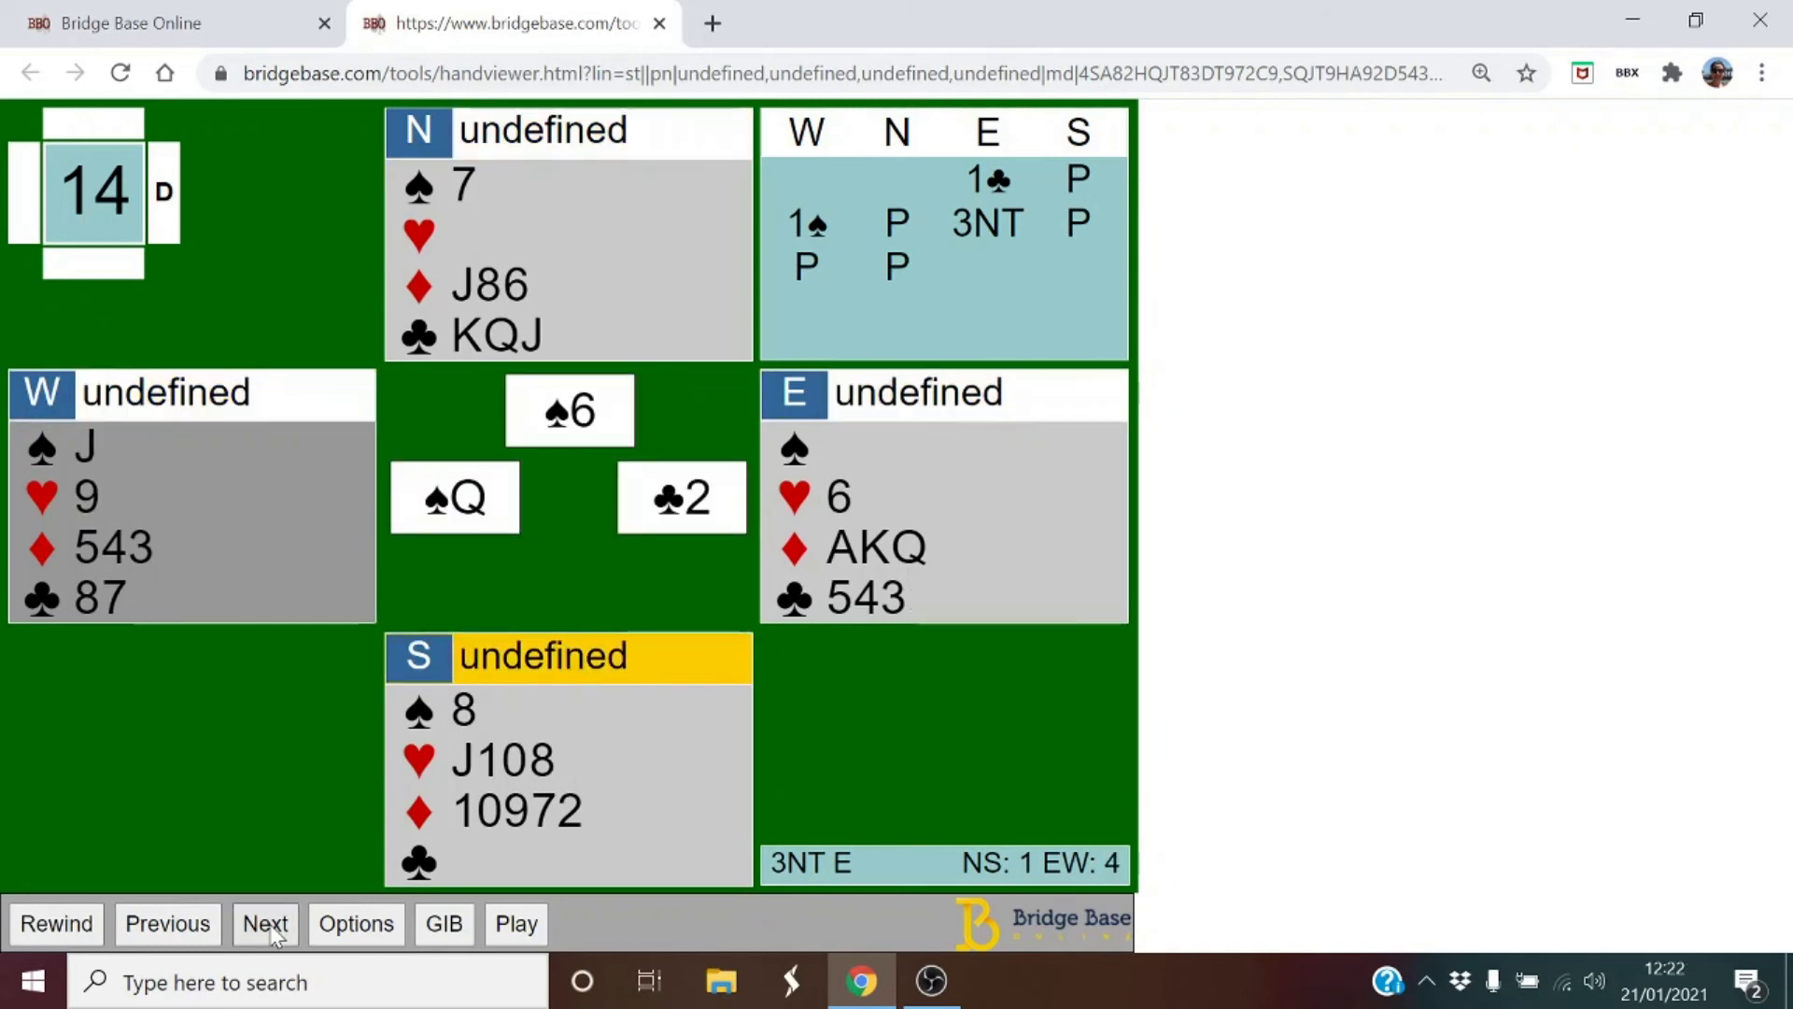
click(267, 926)
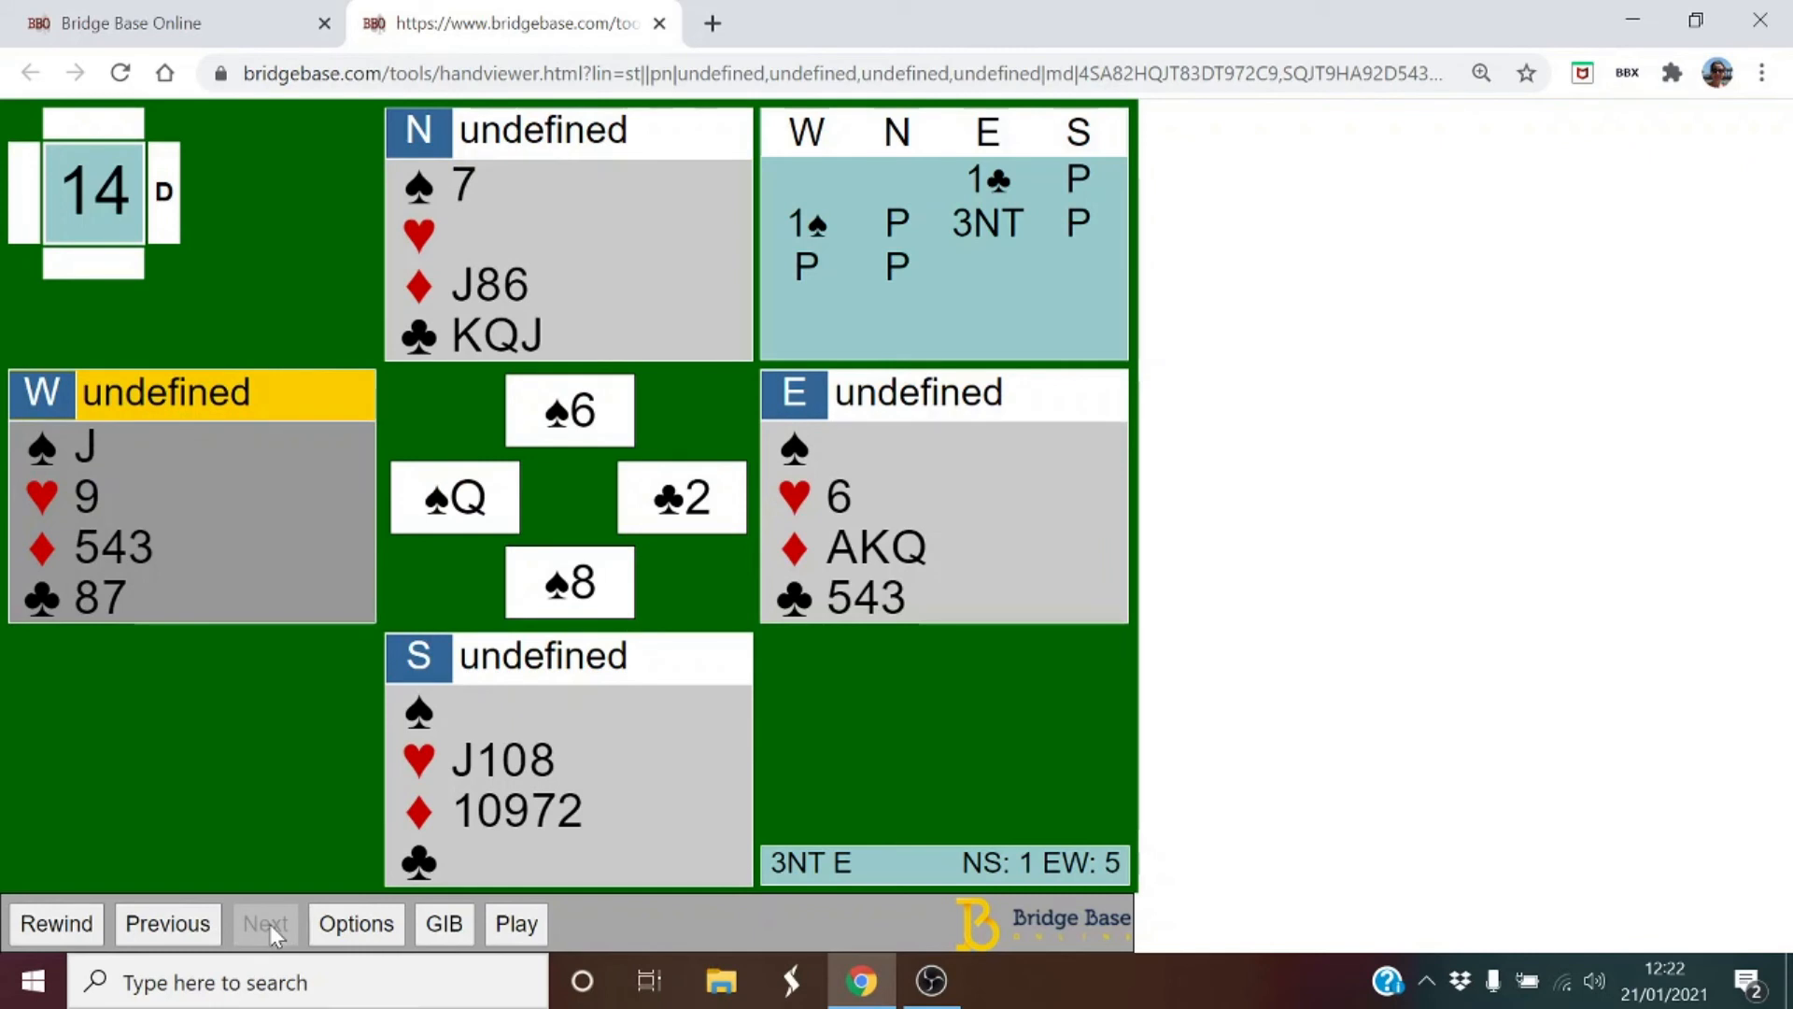
Go back trick by trick to the start of the deal and turn on play mode in the handviewer.
click(168, 924)
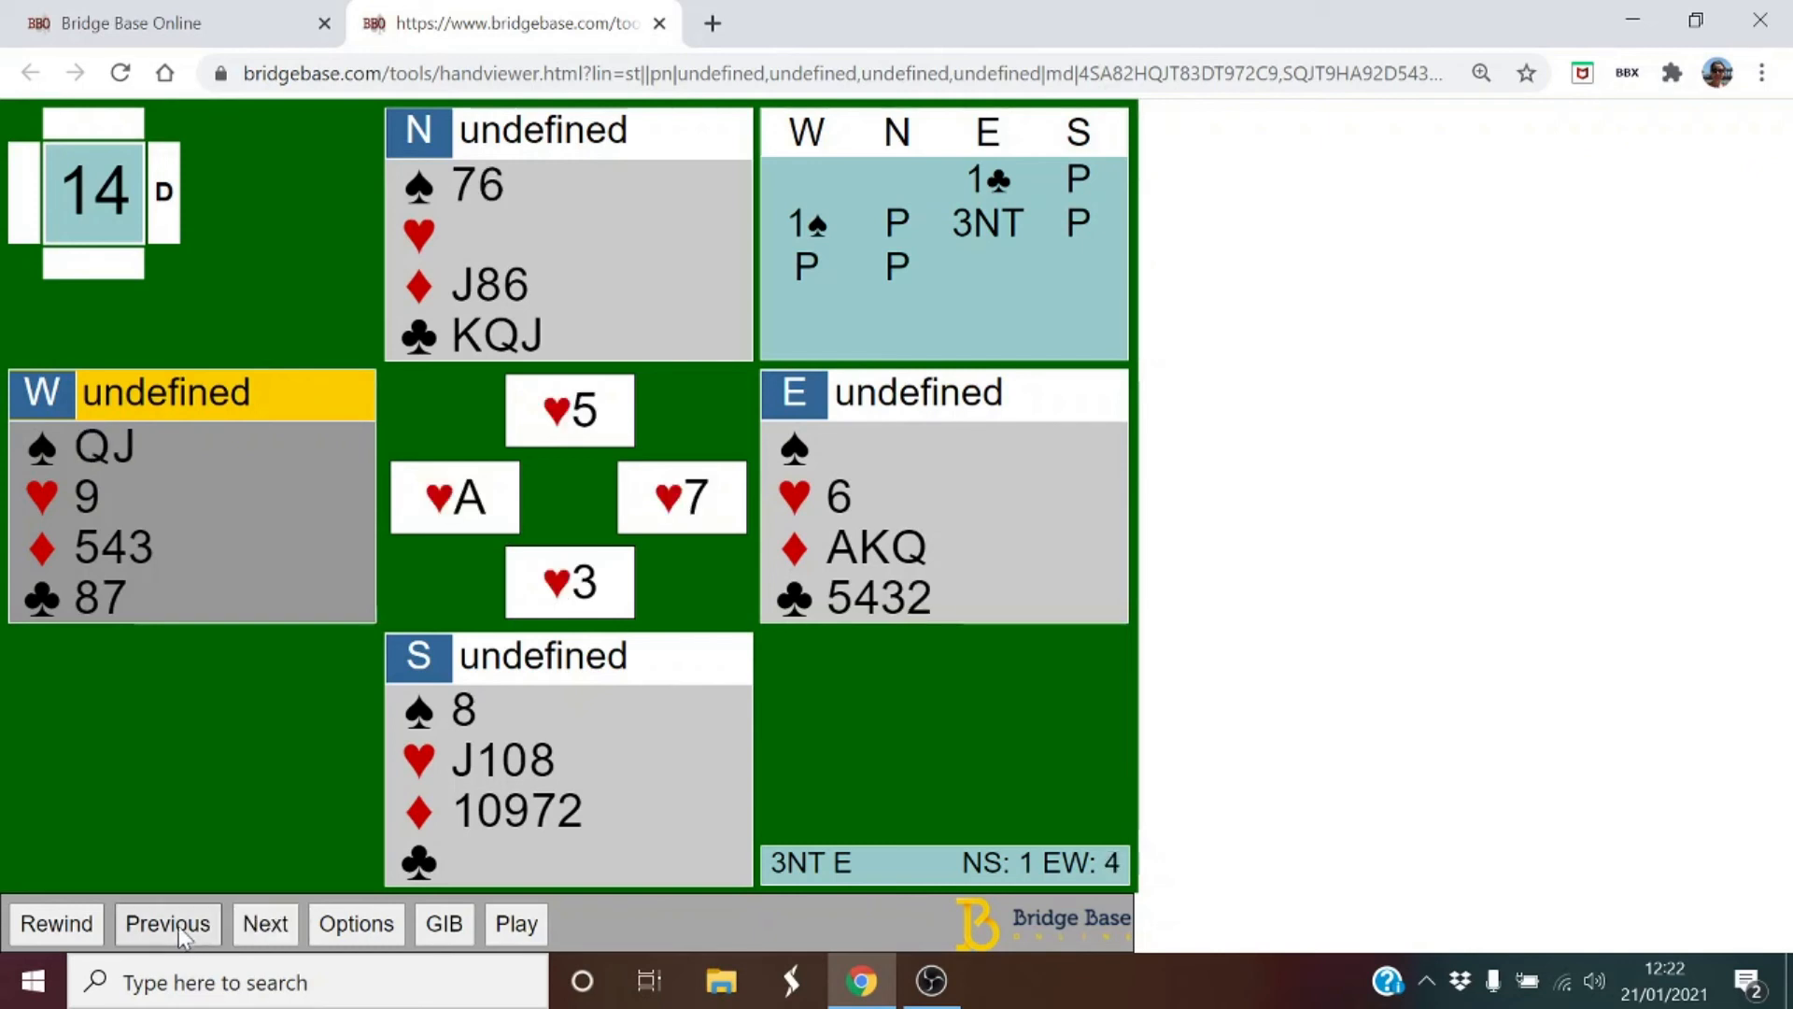
click(168, 923)
click(168, 923)
click(168, 923)
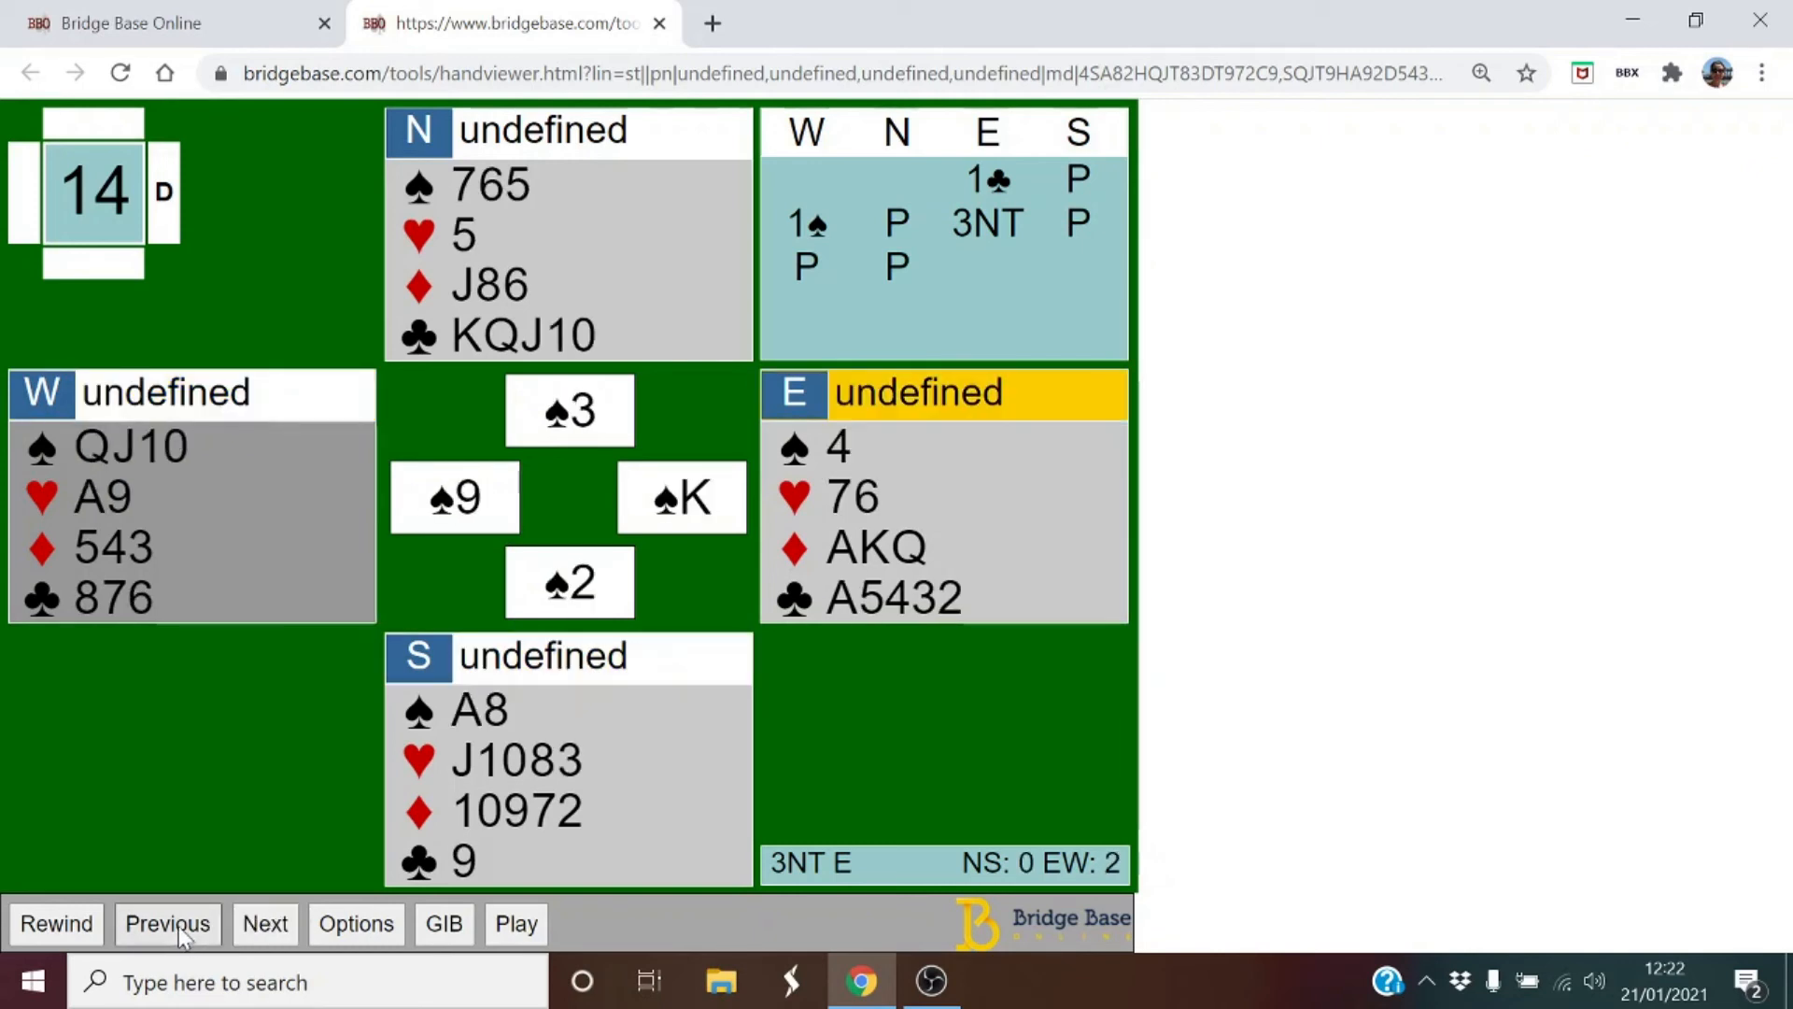
click(168, 923)
click(168, 924)
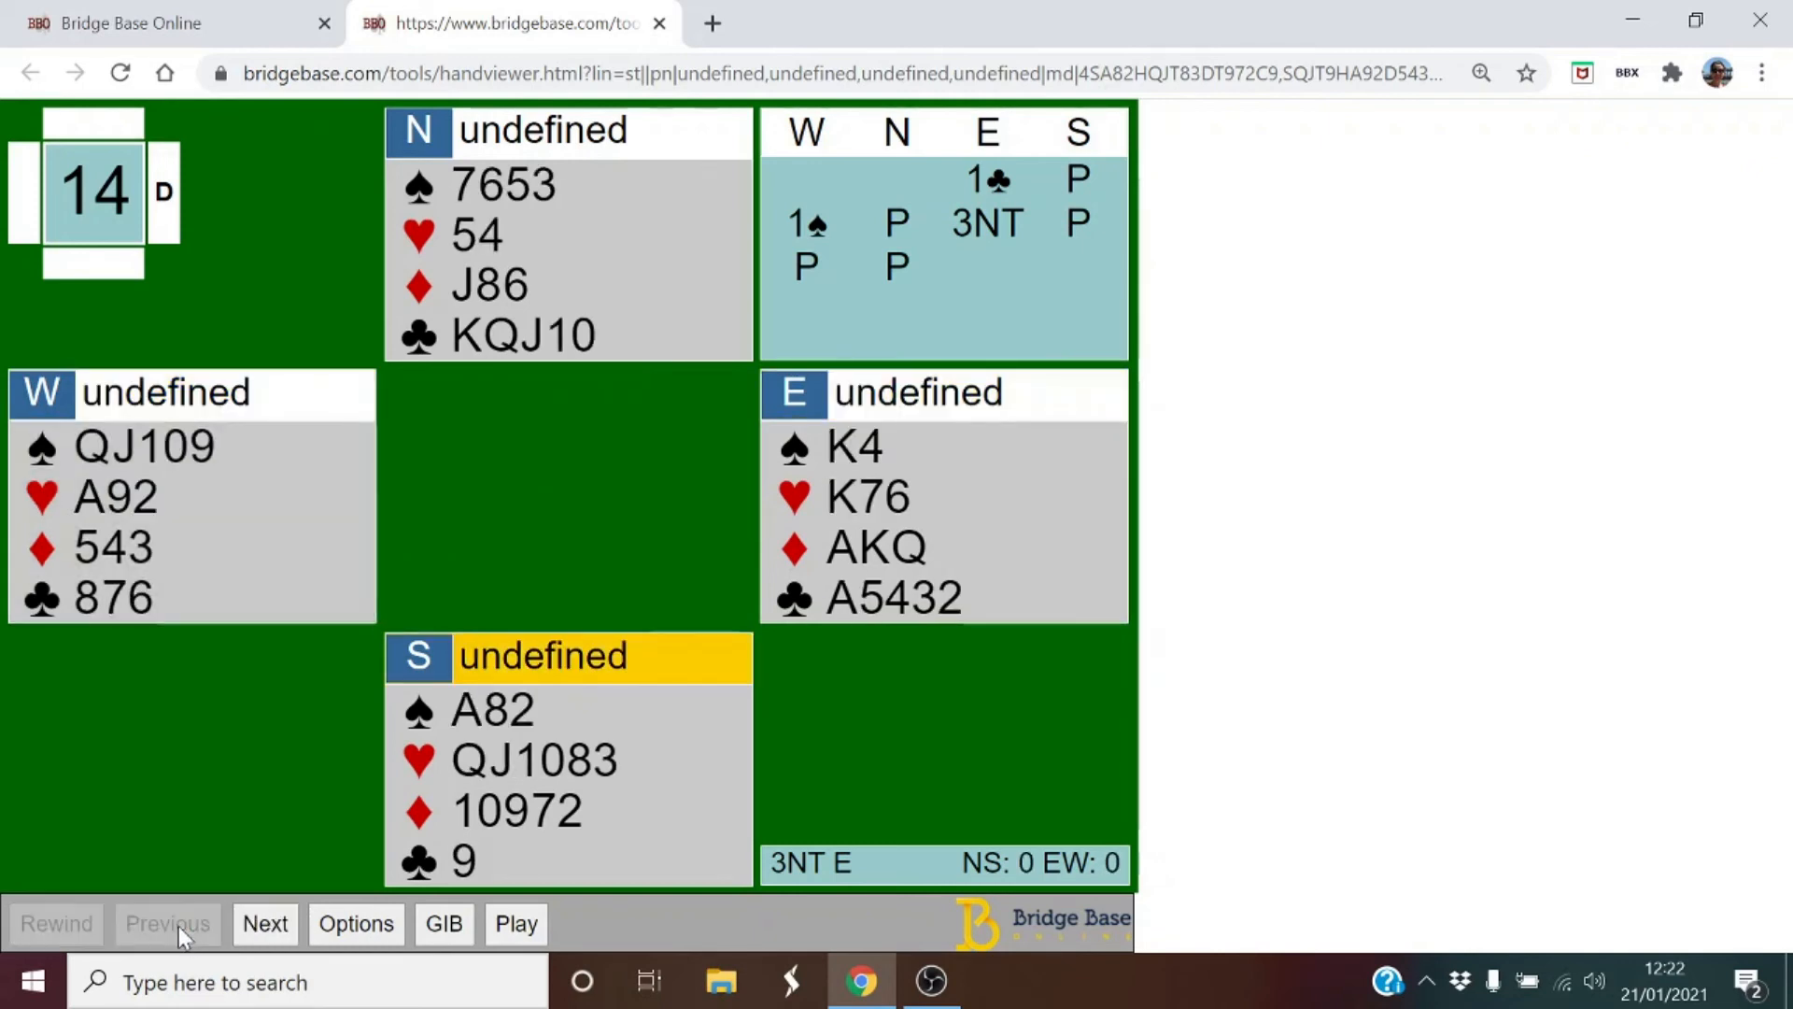
click(509, 925)
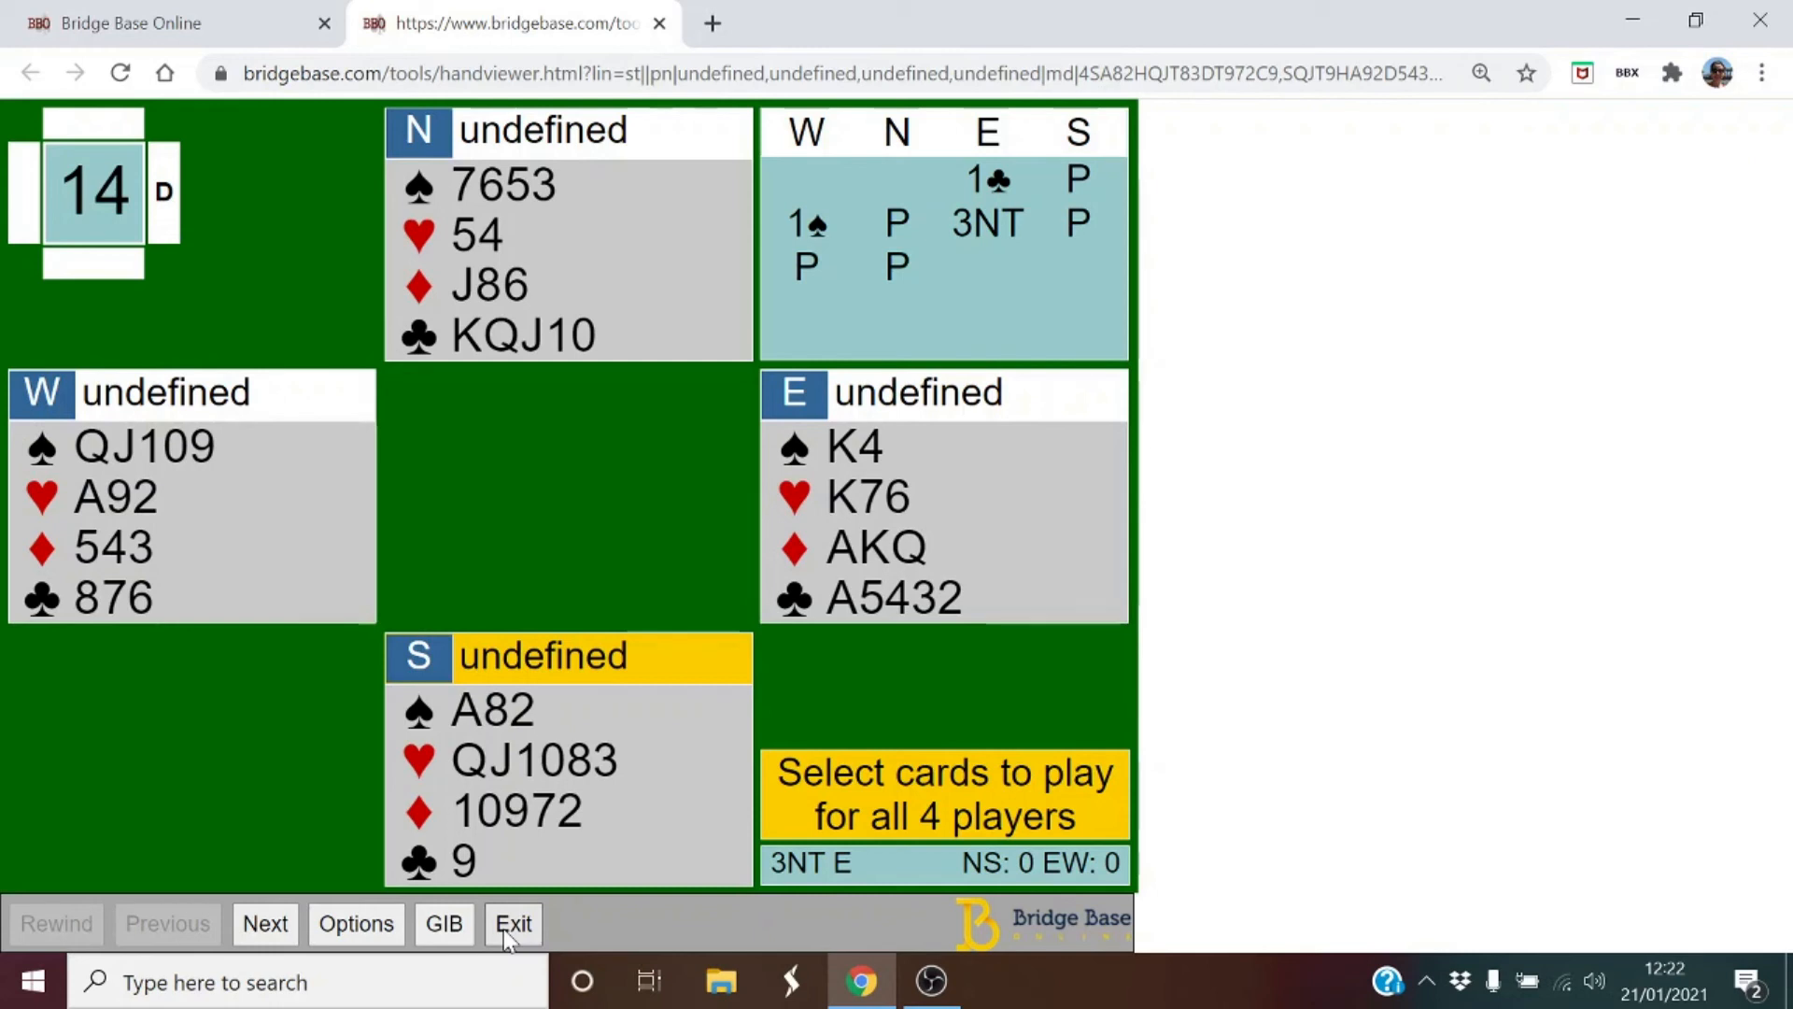
Play the first trick for all four hands: ♥Q from South, ♥A from West, ♥4 from North and ♥6 from East.
click(477, 773)
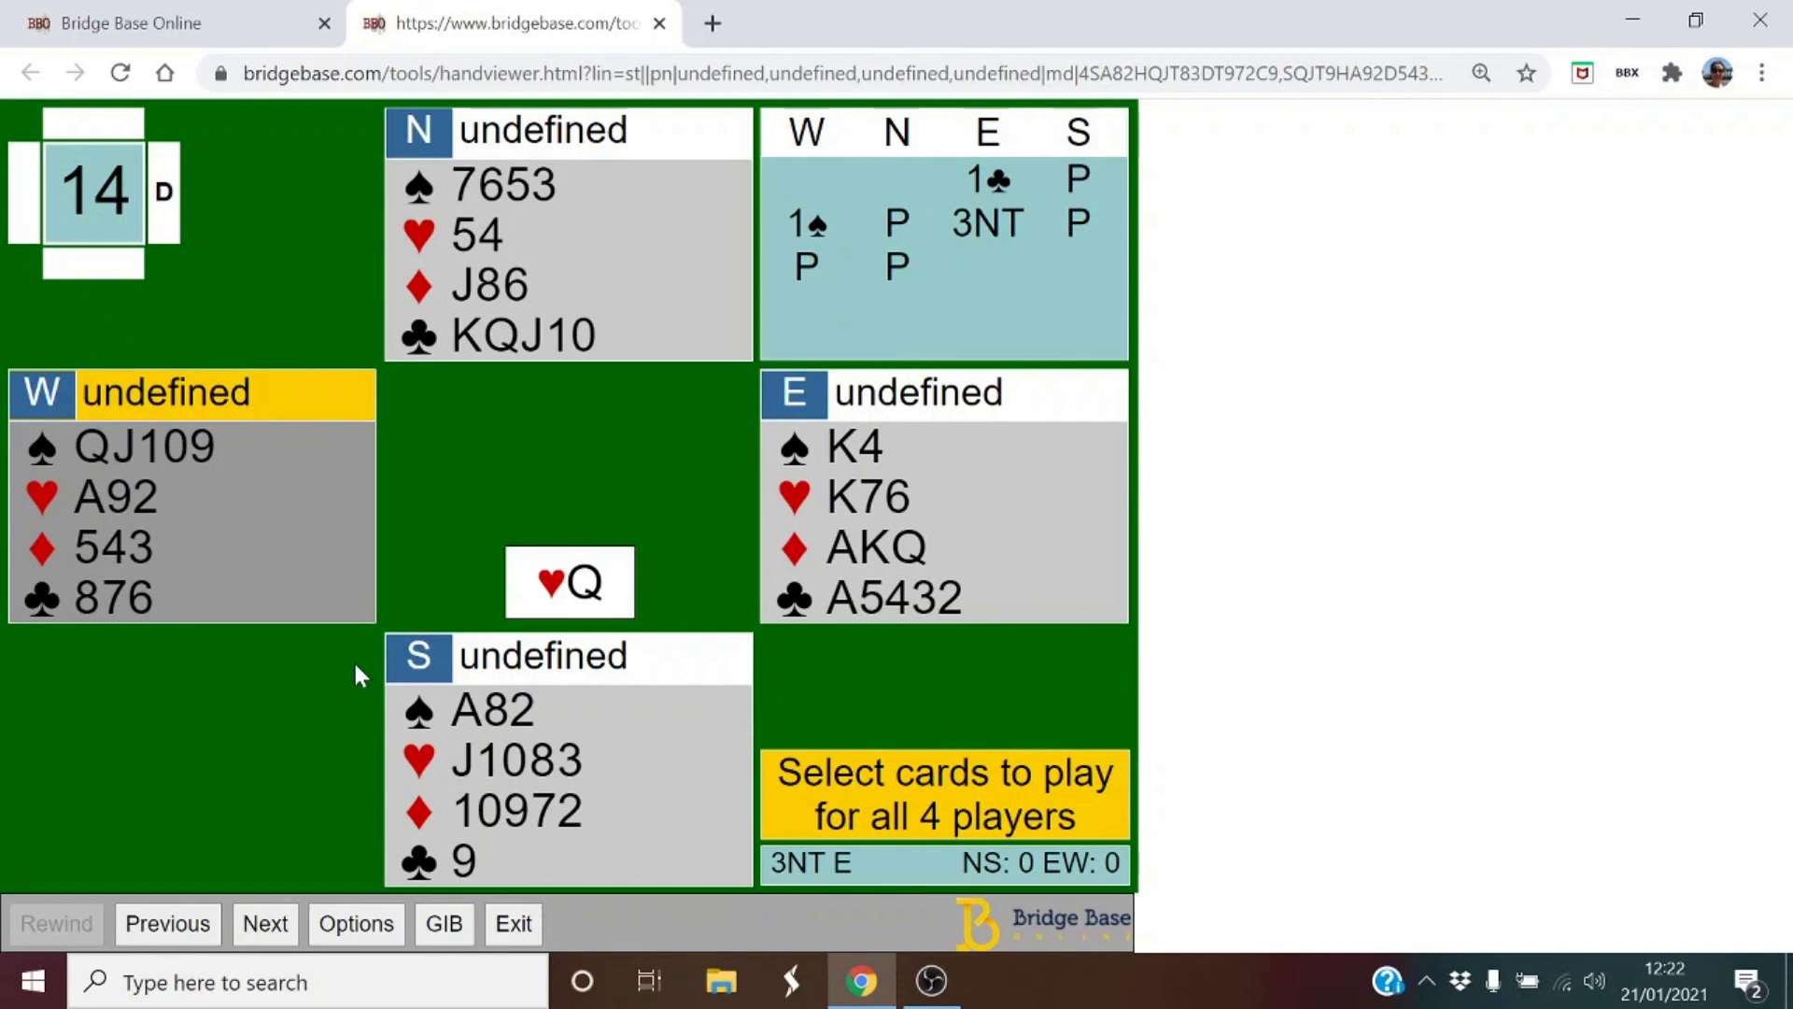
click(81, 508)
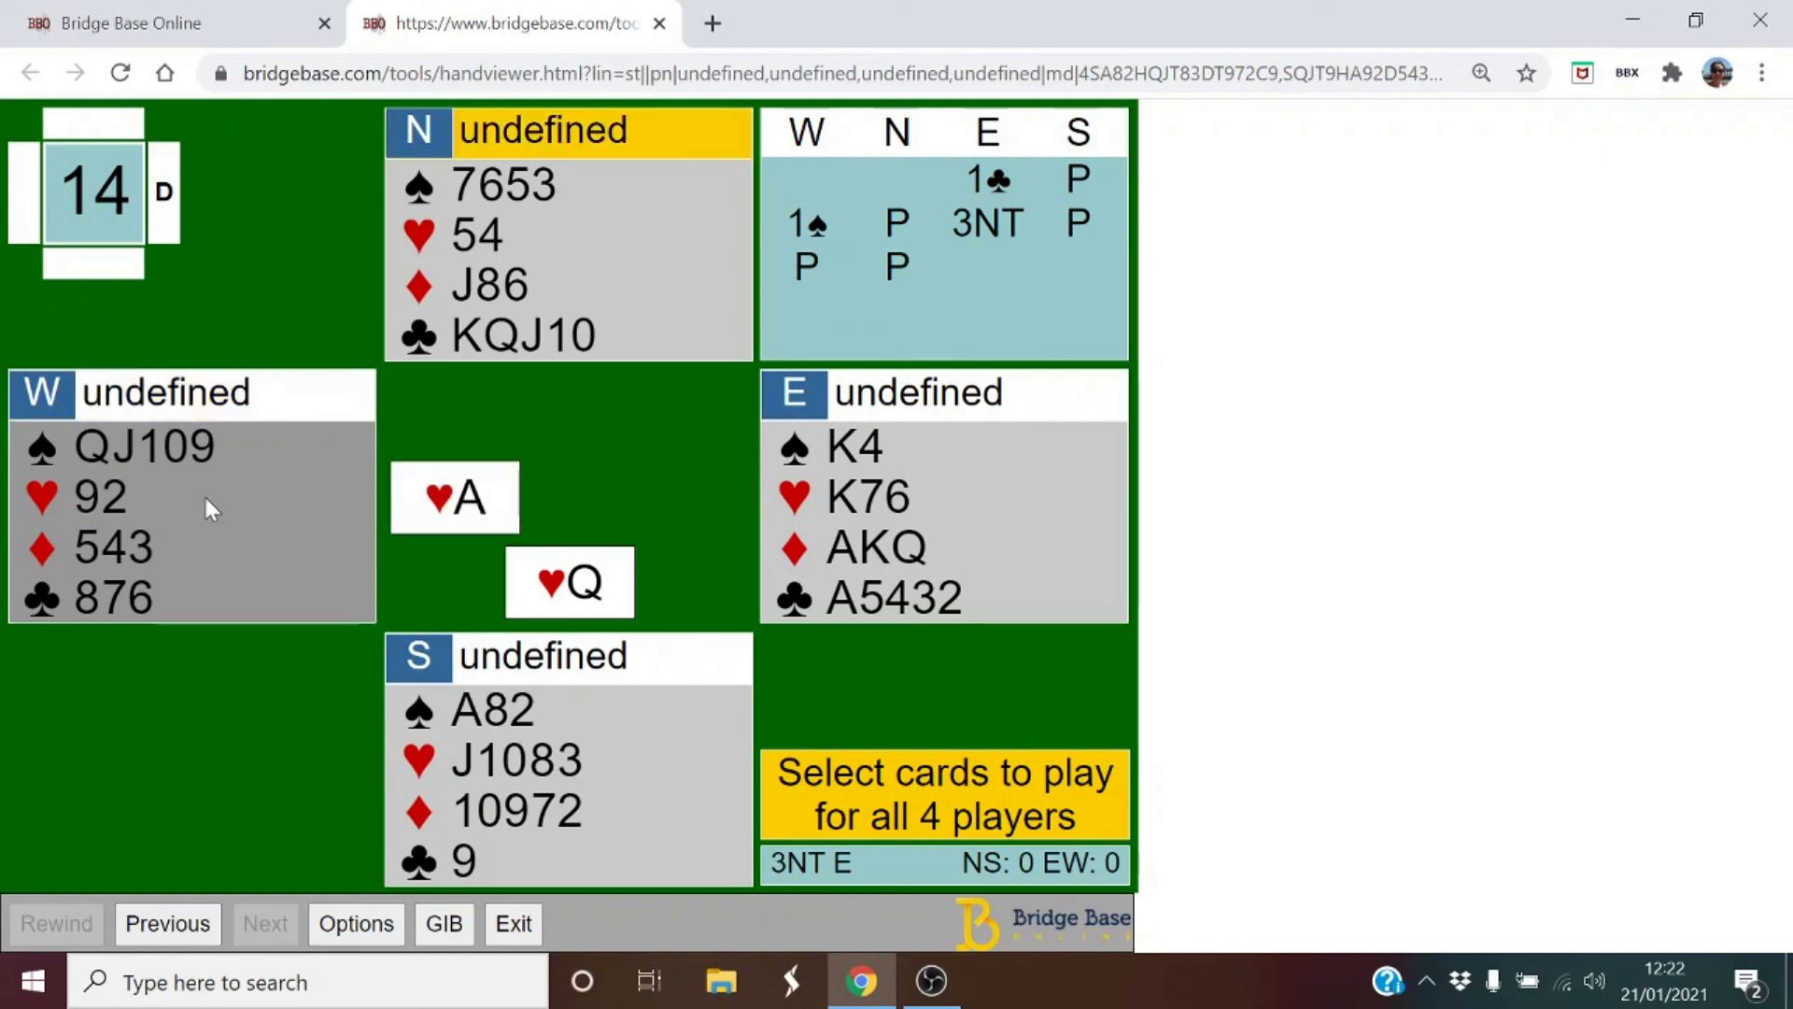
click(493, 238)
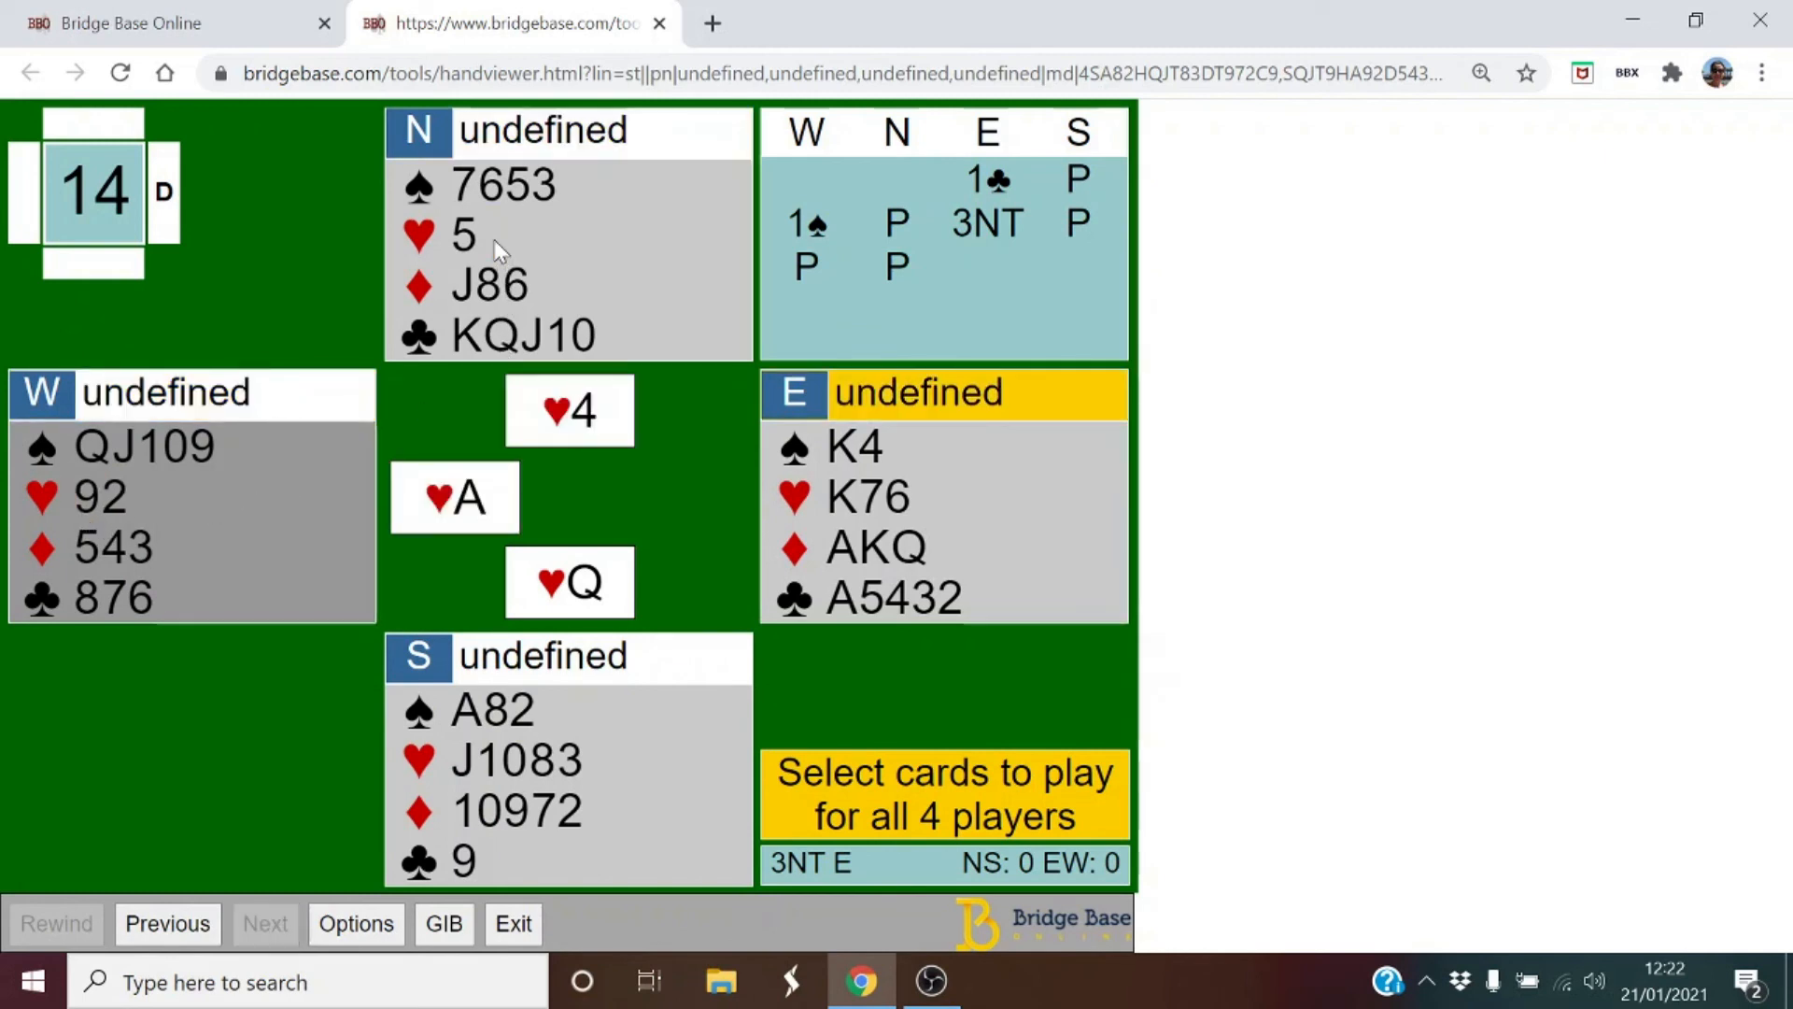
click(898, 491)
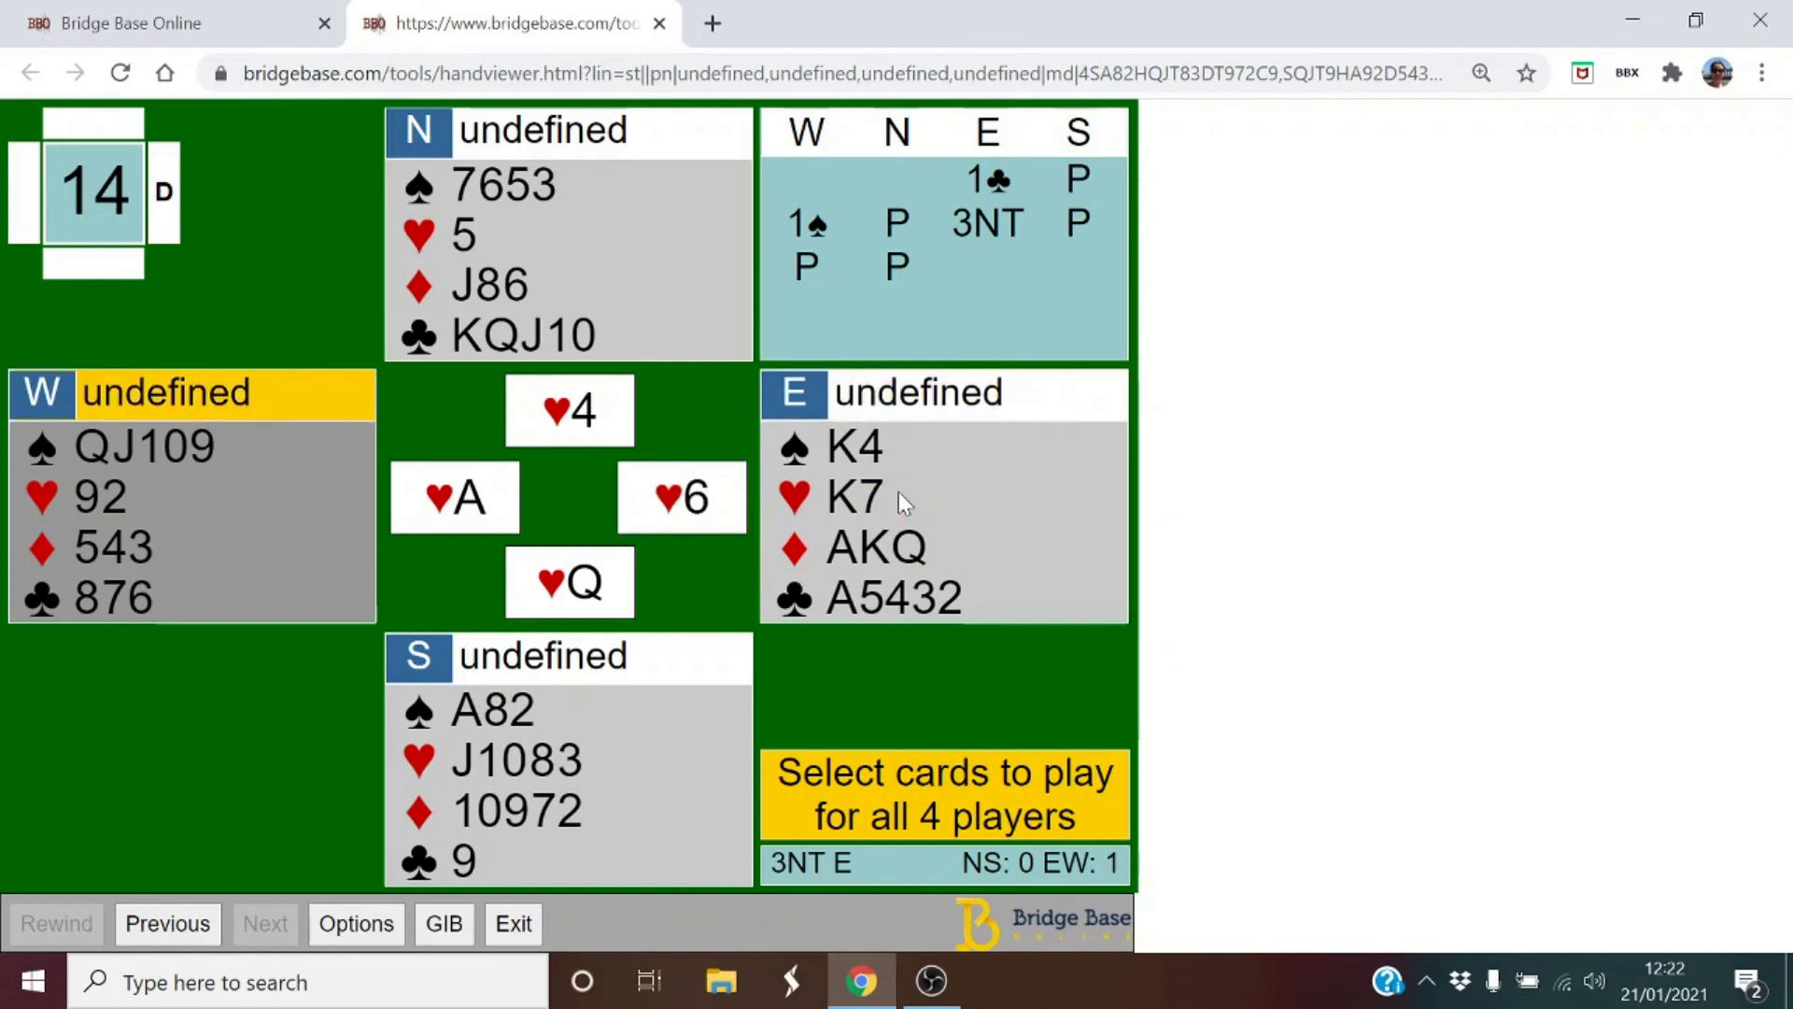
Play the second trick from West: ♠9, with ♠3 from North, ♠K from East and ♠2 from South.
click(205, 448)
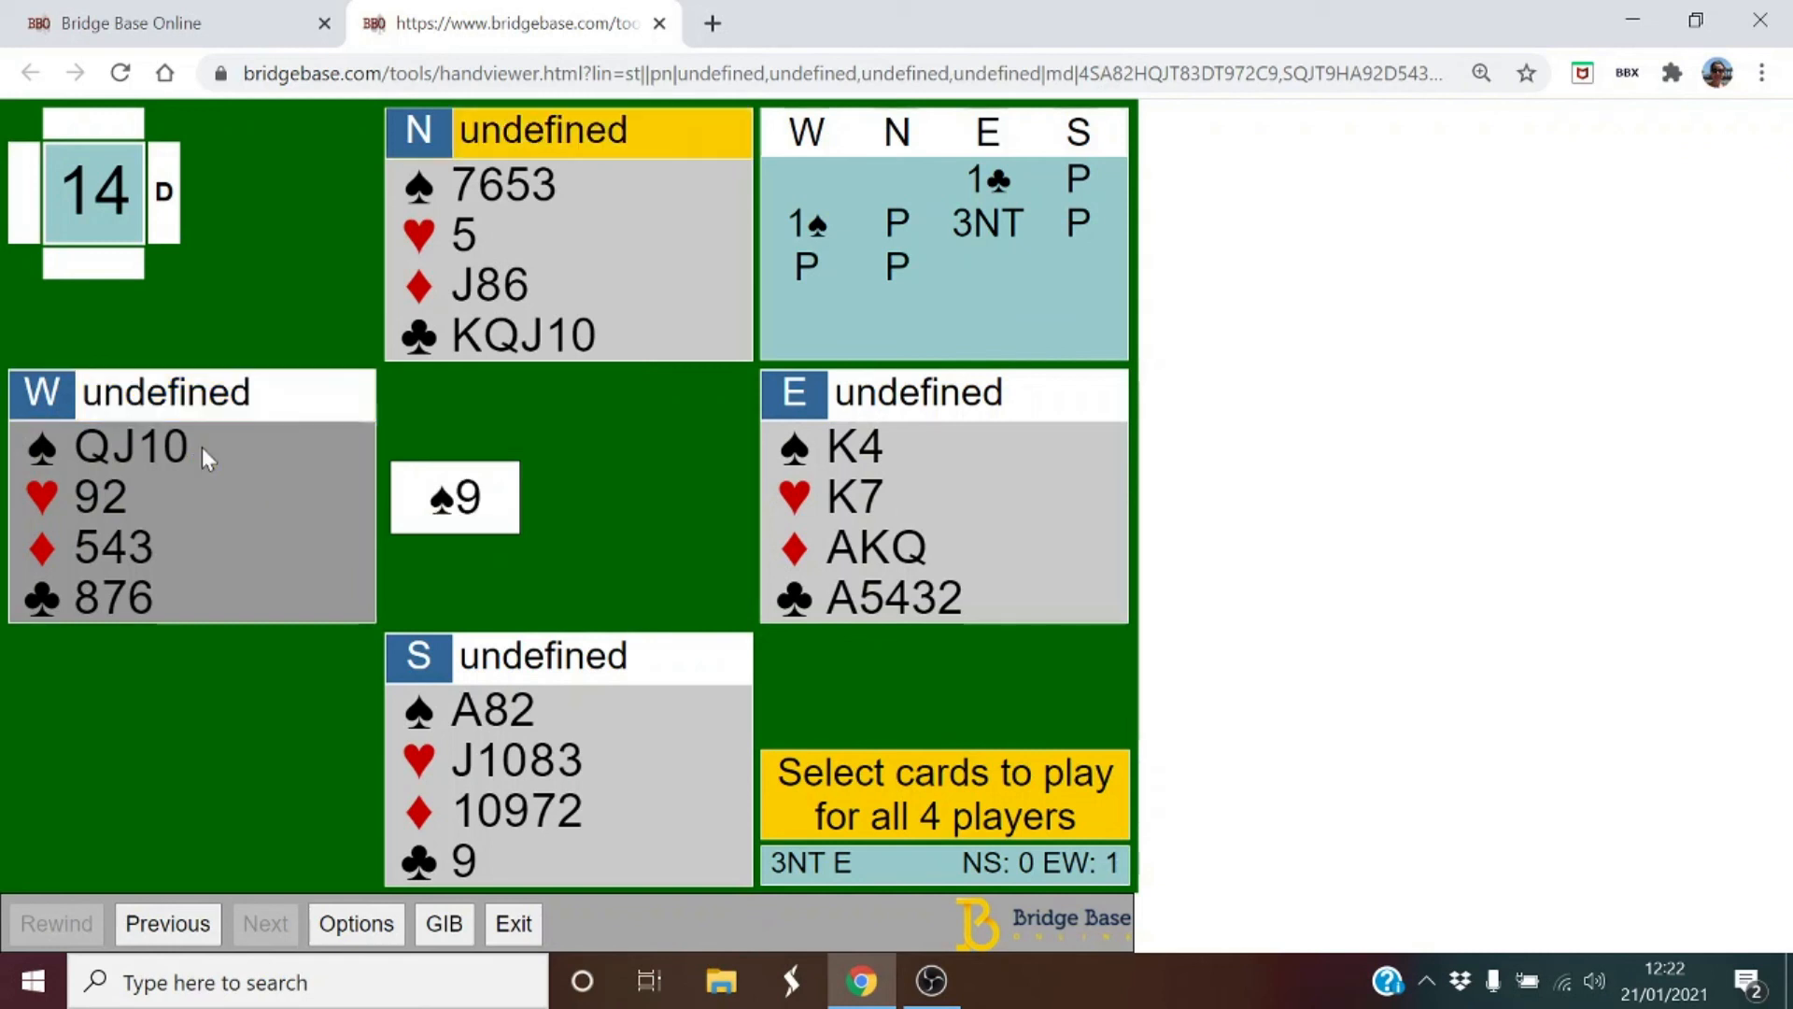
click(541, 189)
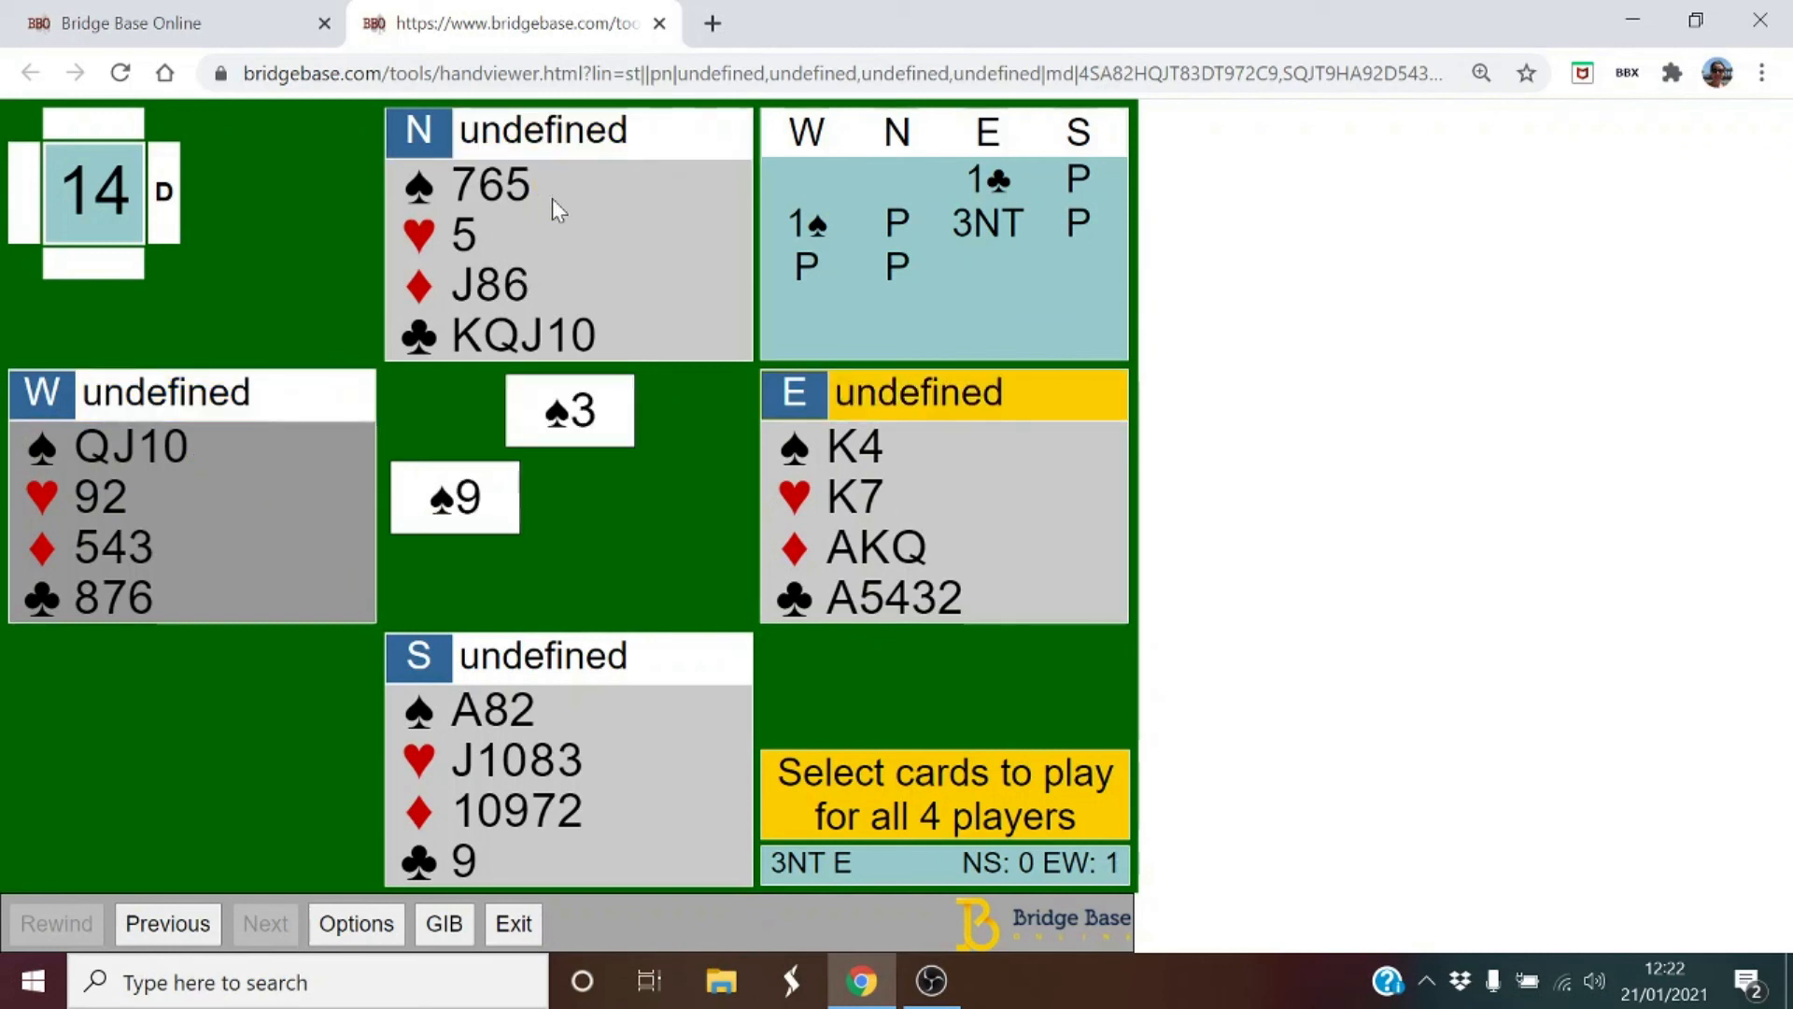
click(854, 437)
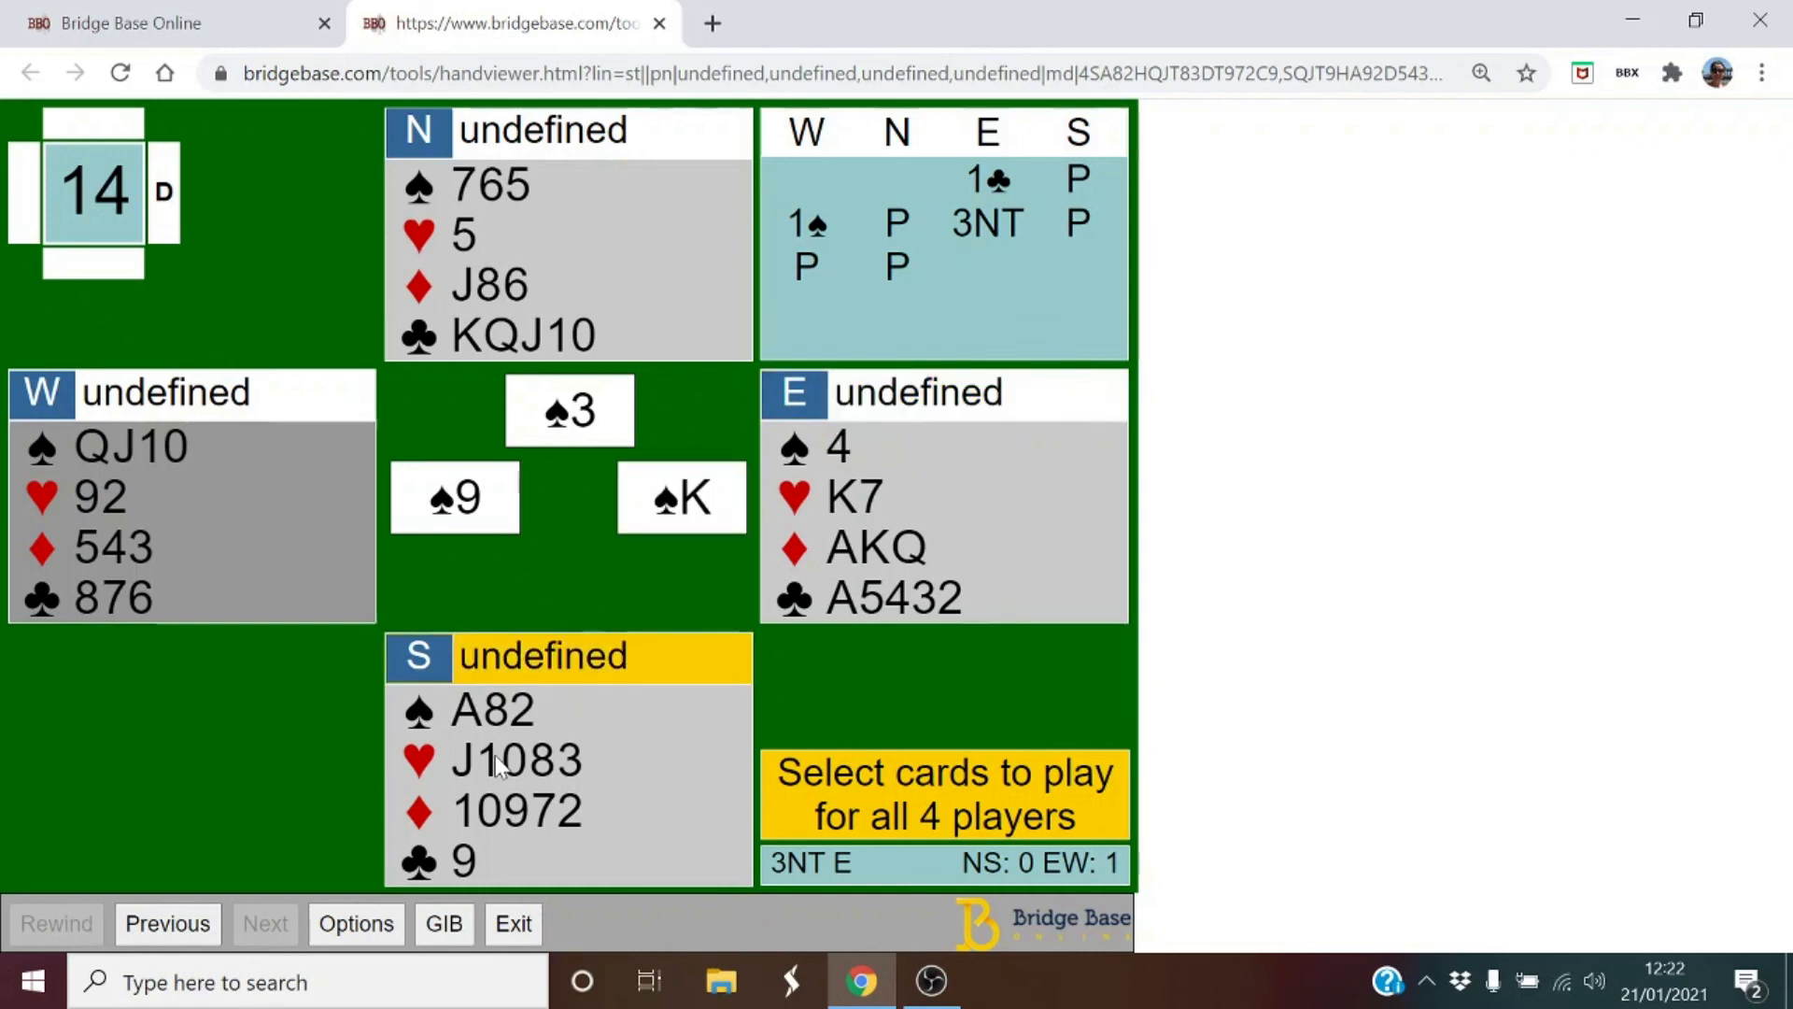
click(528, 714)
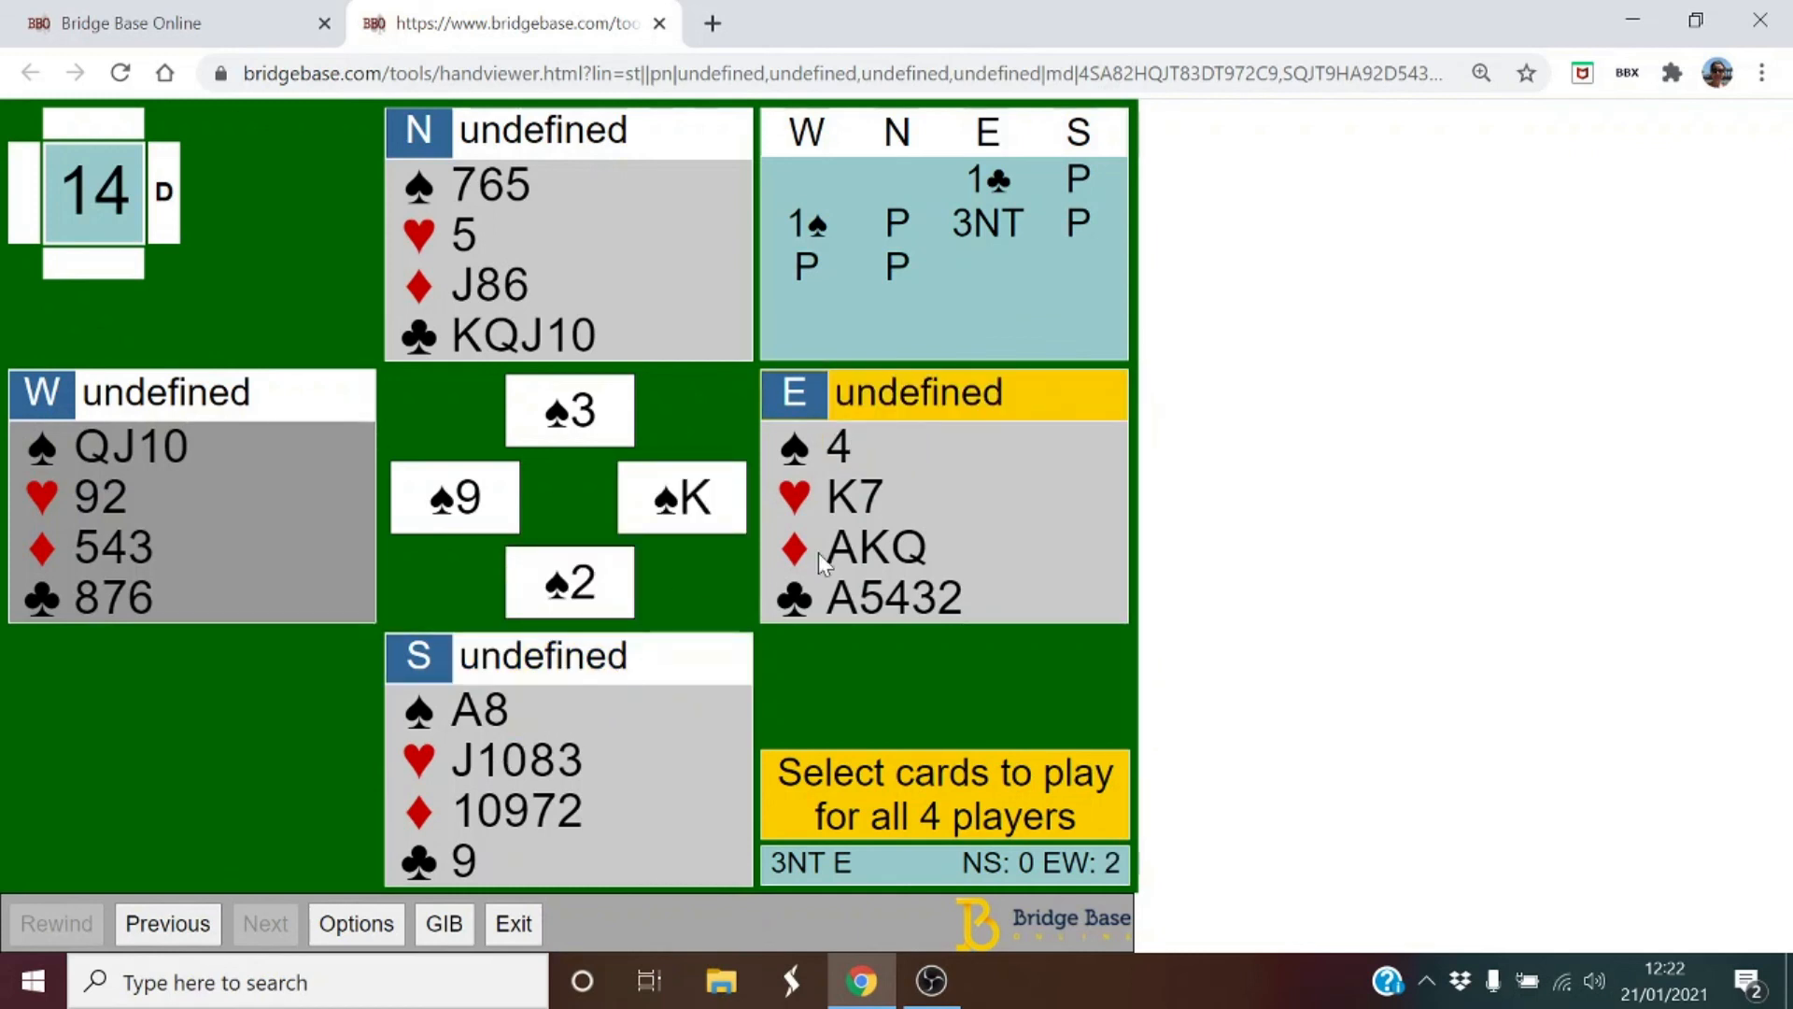
Play the third trick from East: ♠4, with ♠A from South, ♠10 from West and ♠5 from North.
click(839, 446)
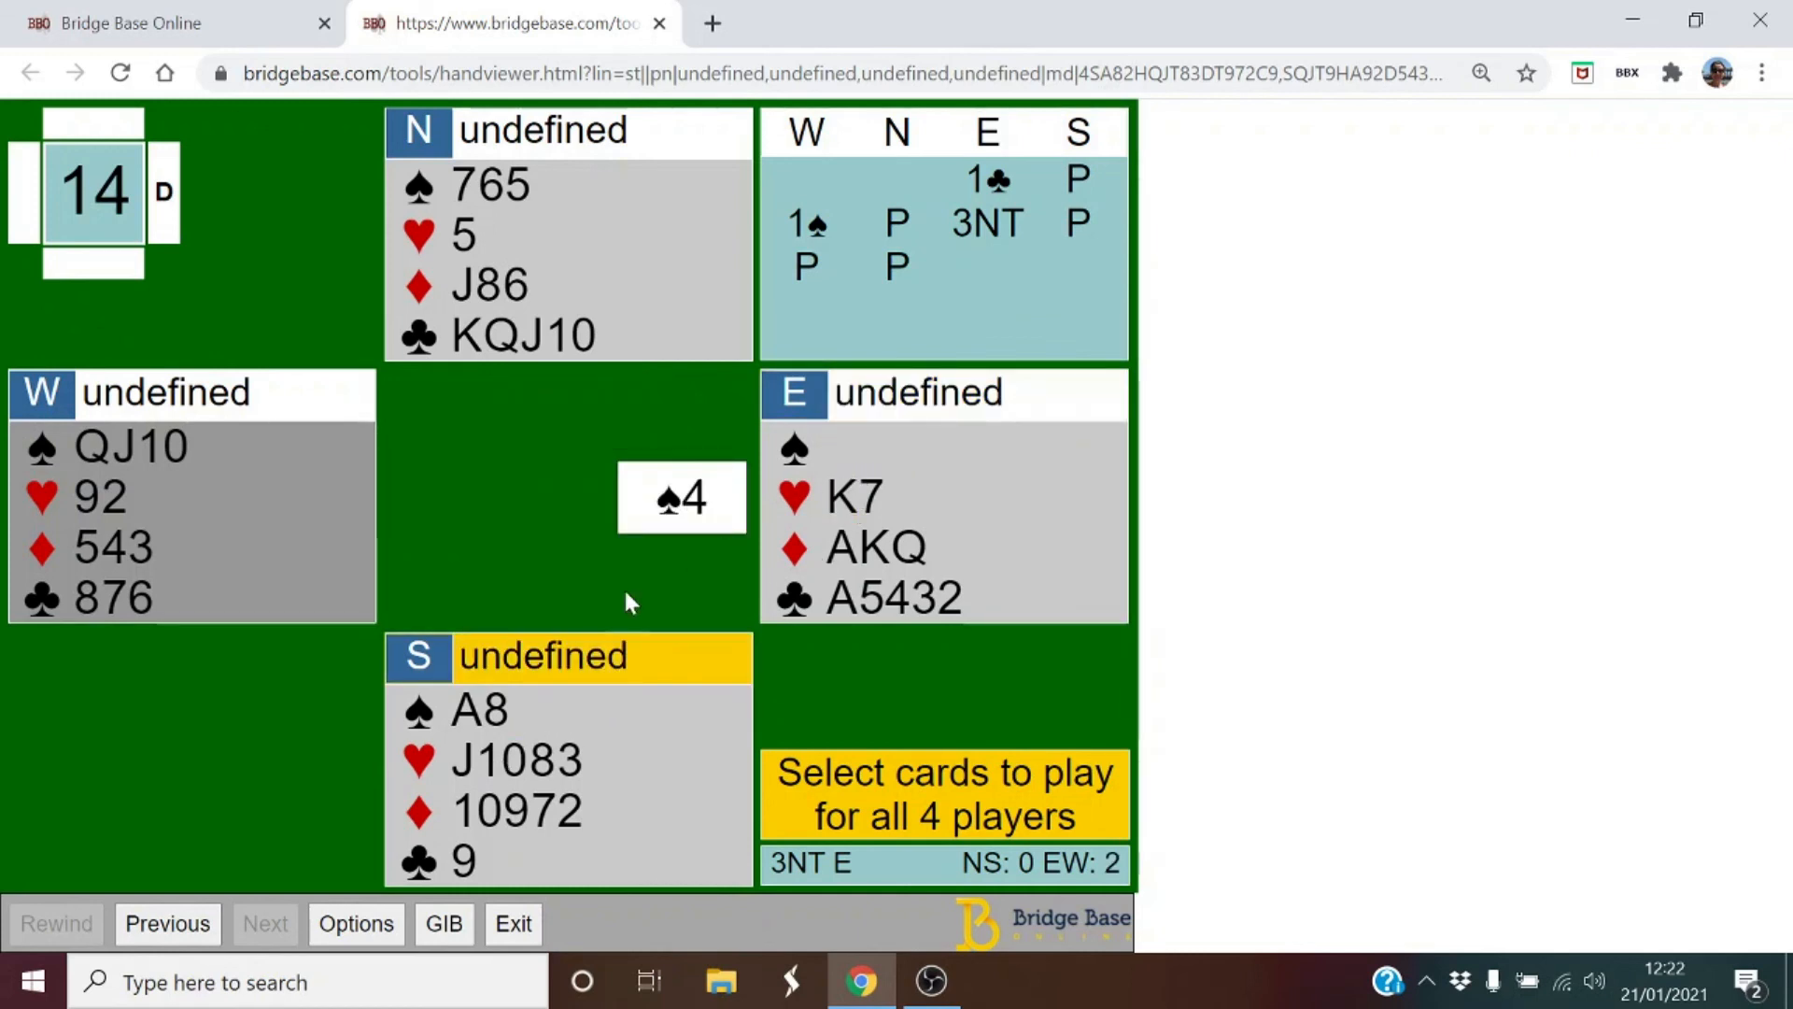
click(465, 714)
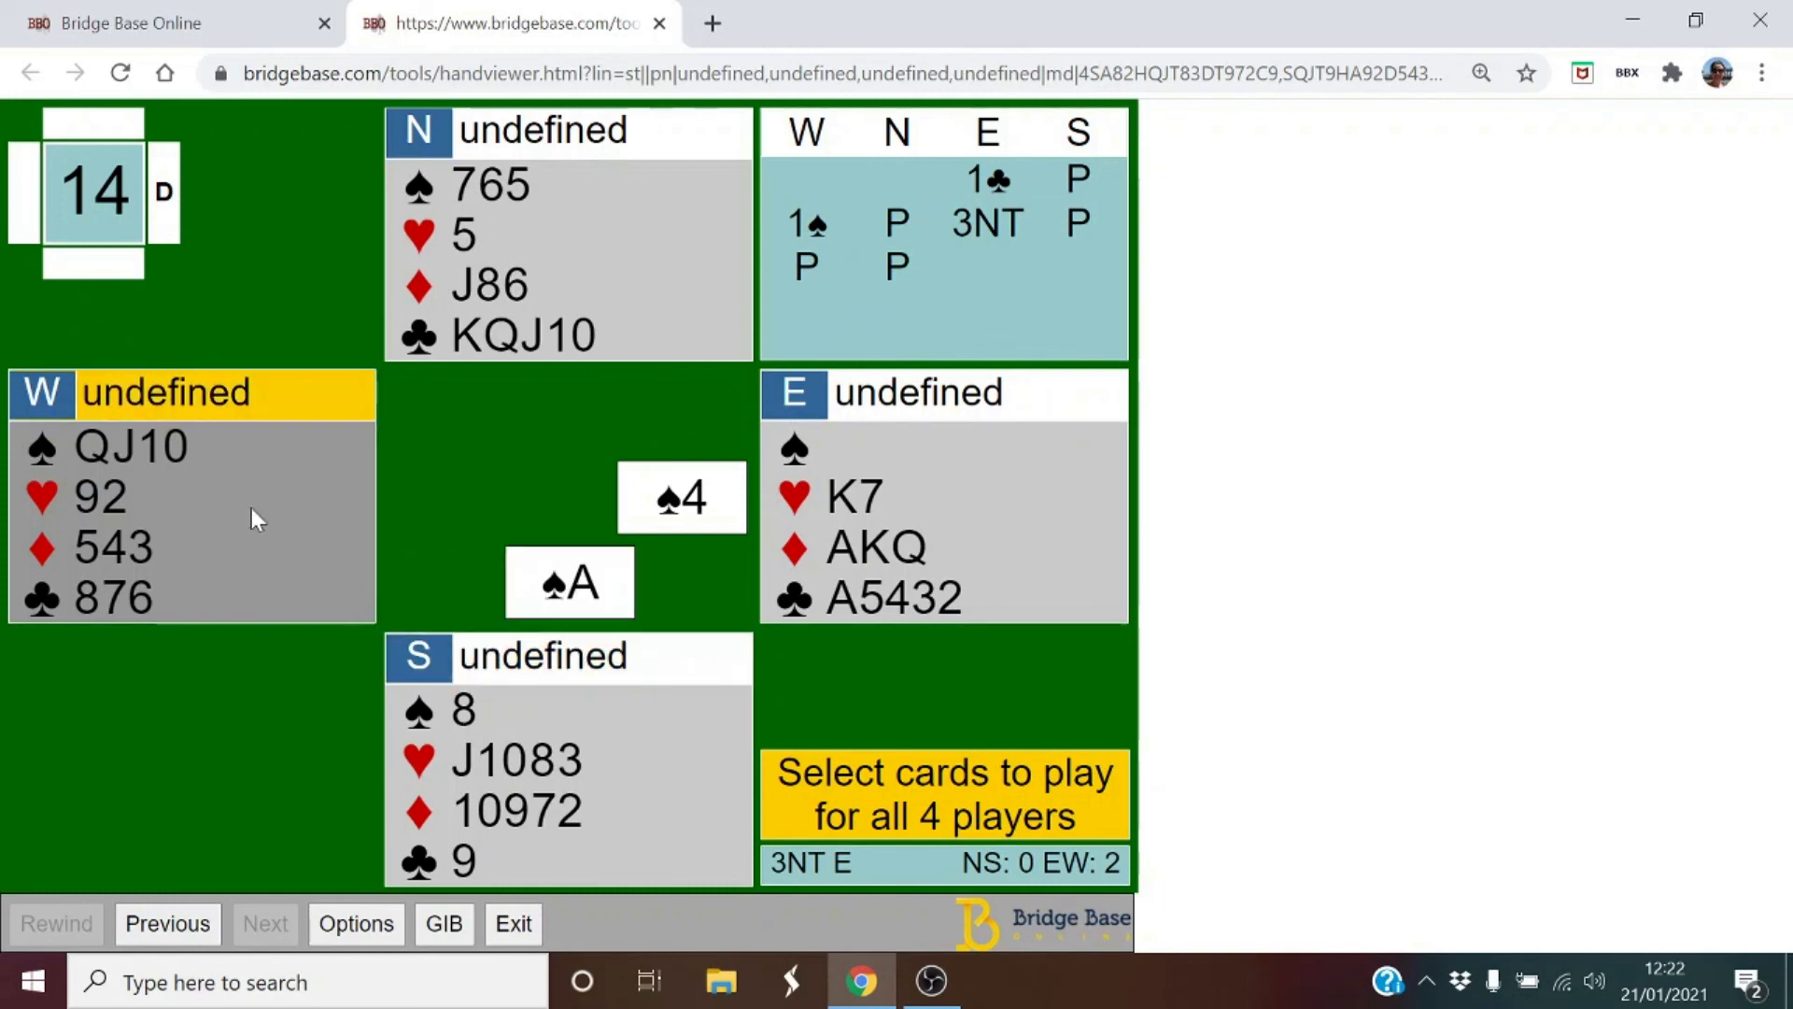
click(168, 446)
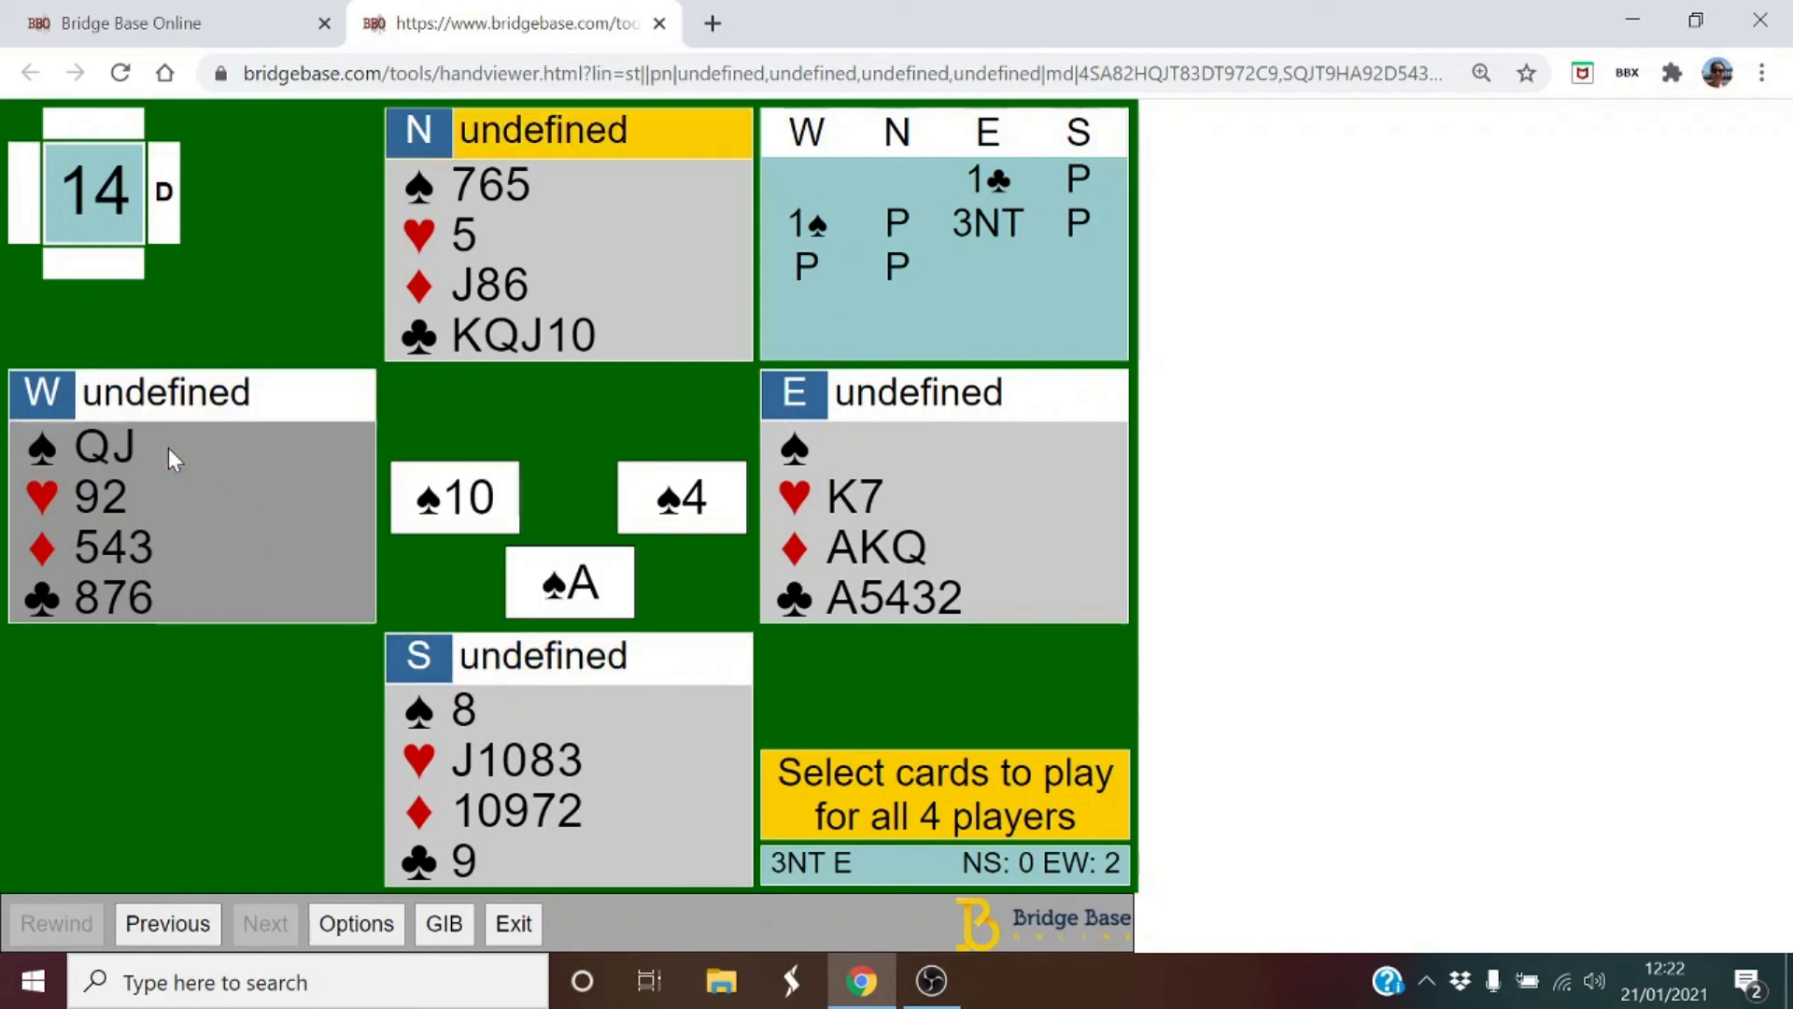
click(512, 192)
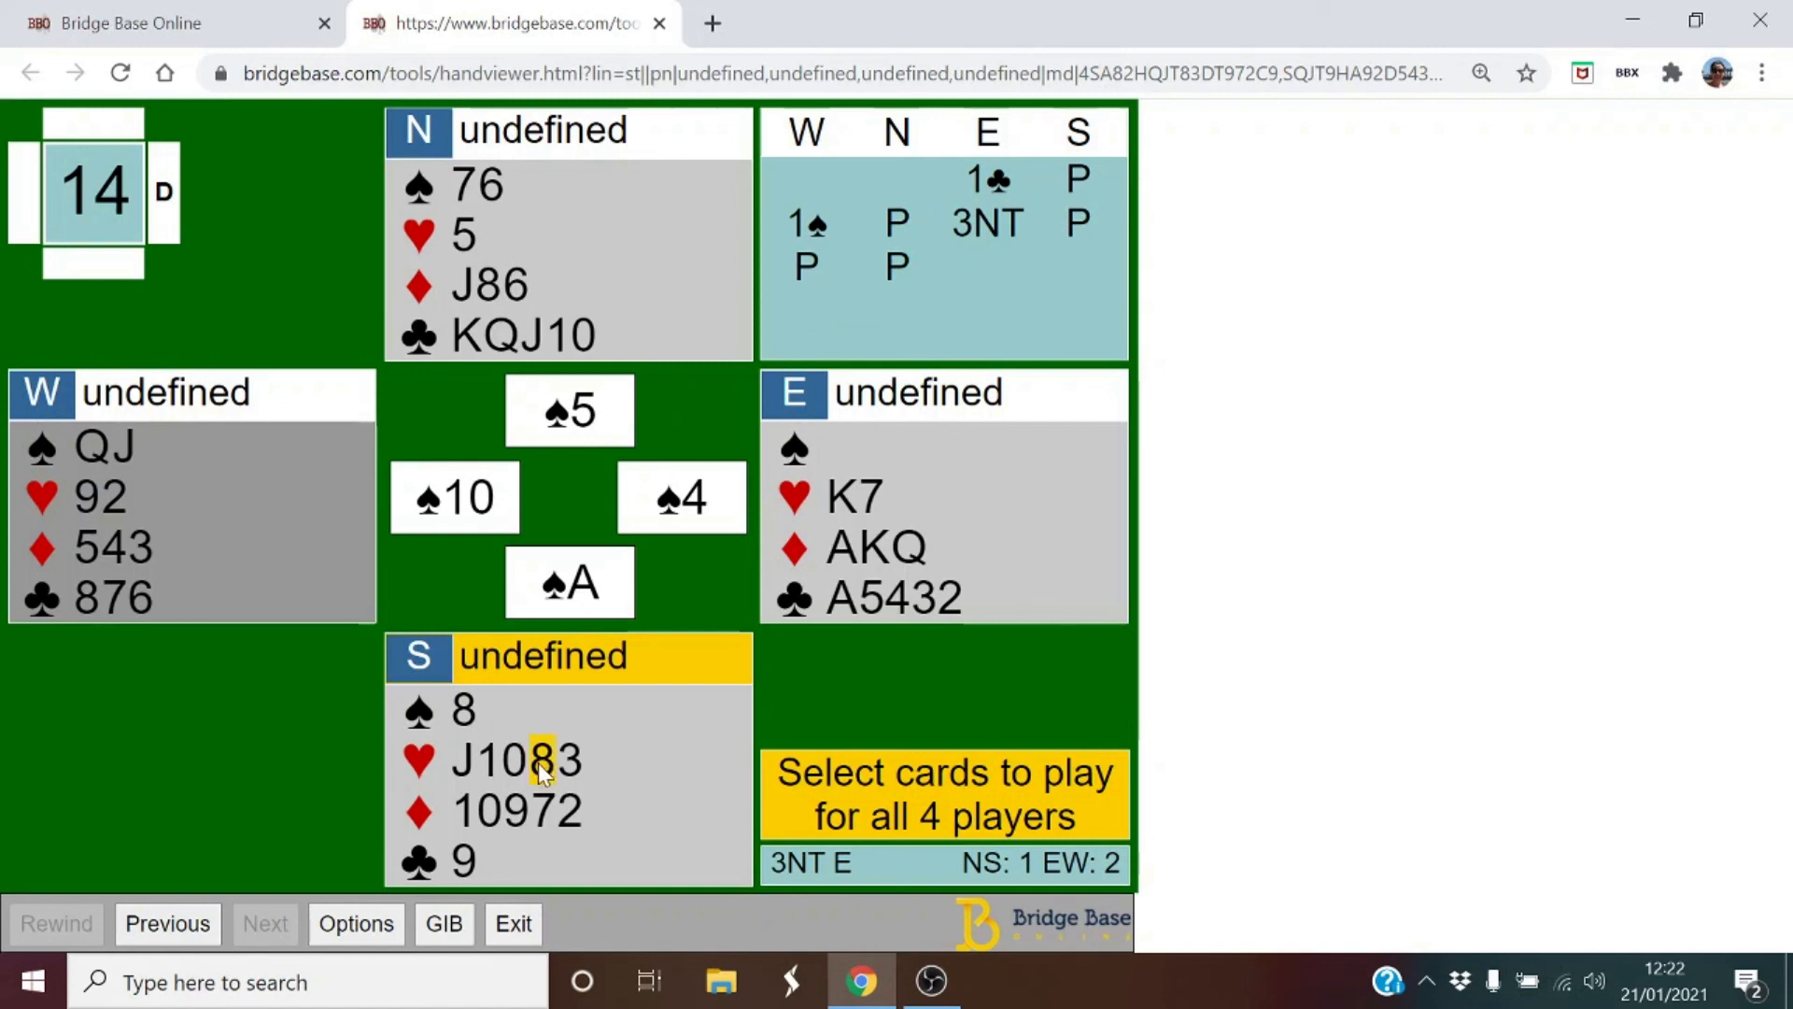
Show the GIB analysis for South's possible cards, check it, and turn it off again.
click(446, 922)
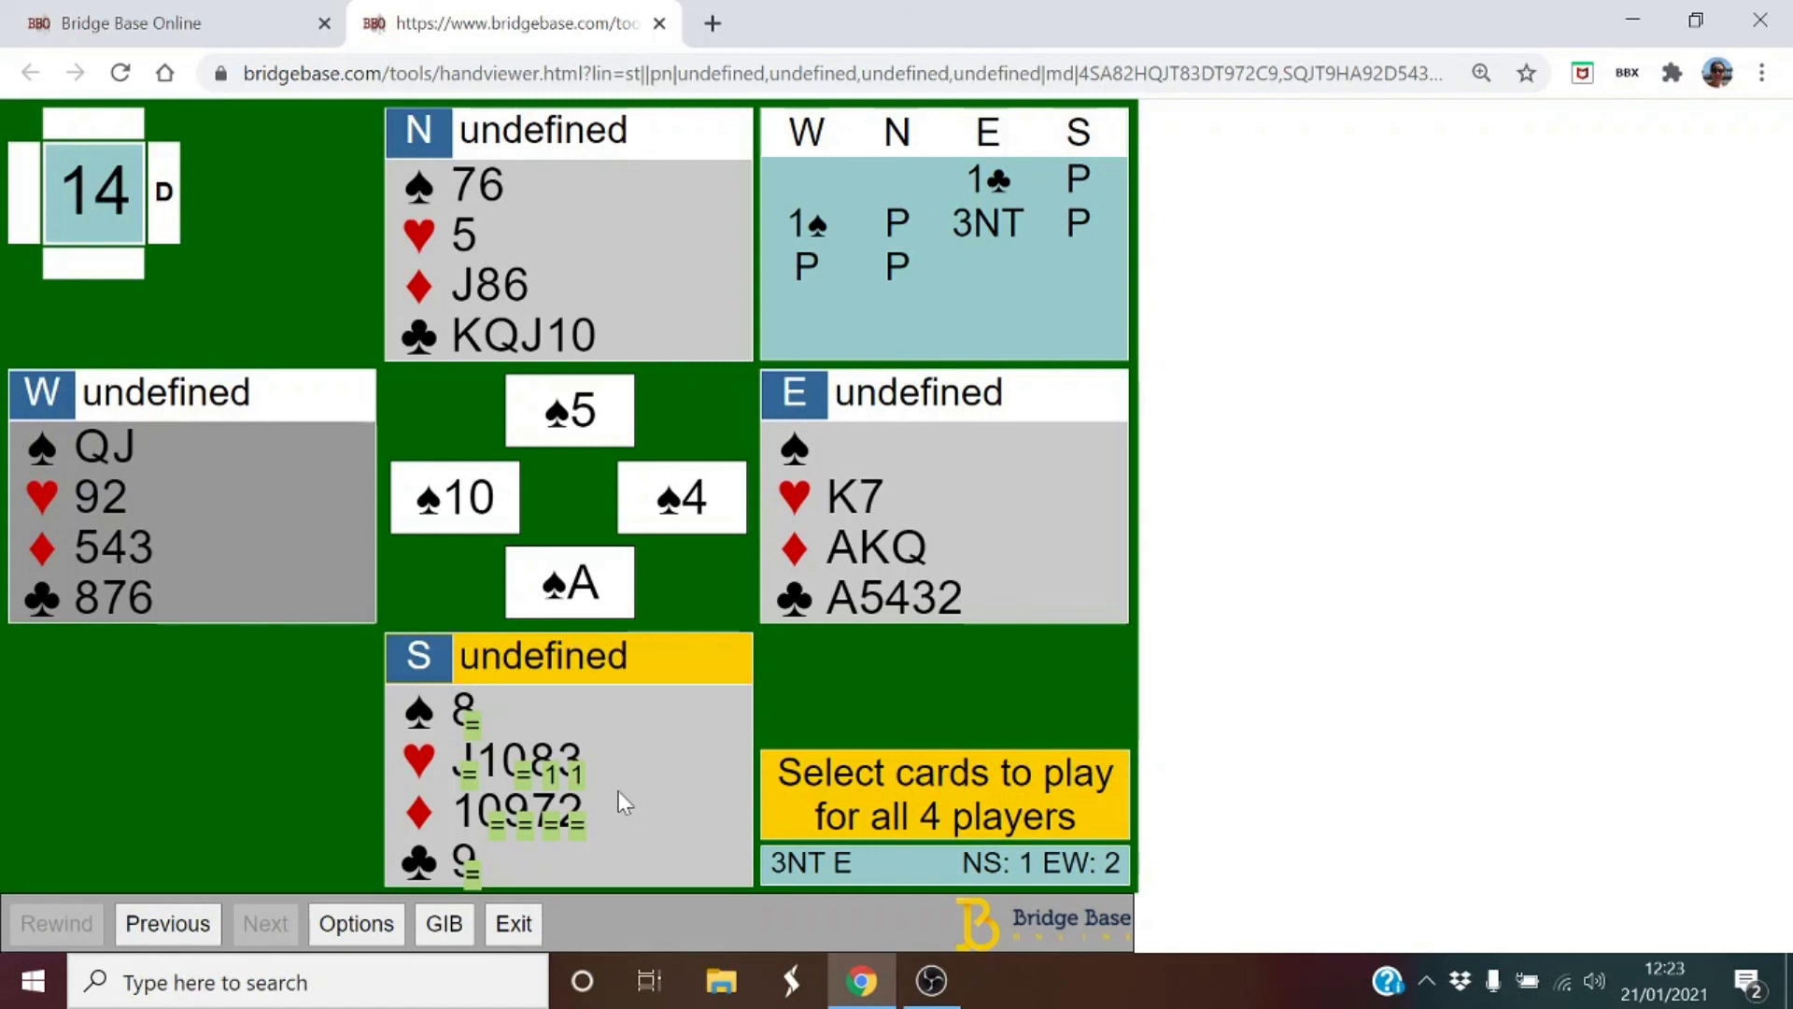
click(432, 927)
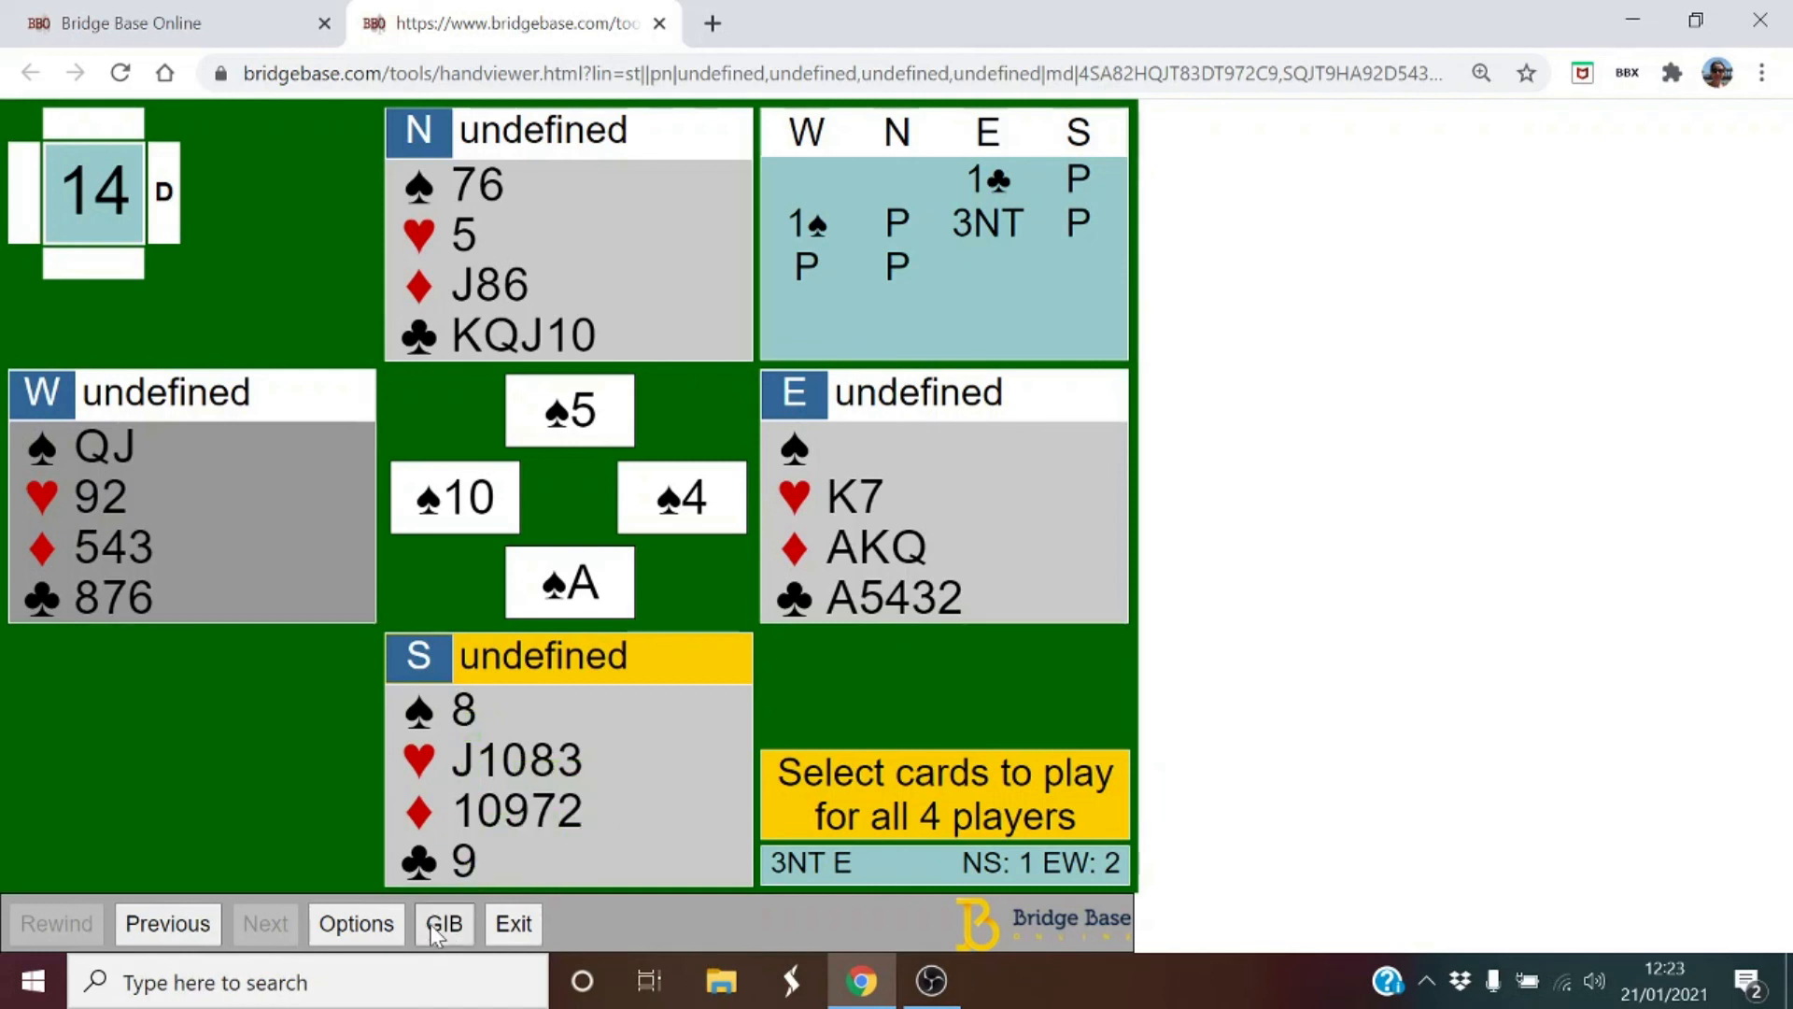